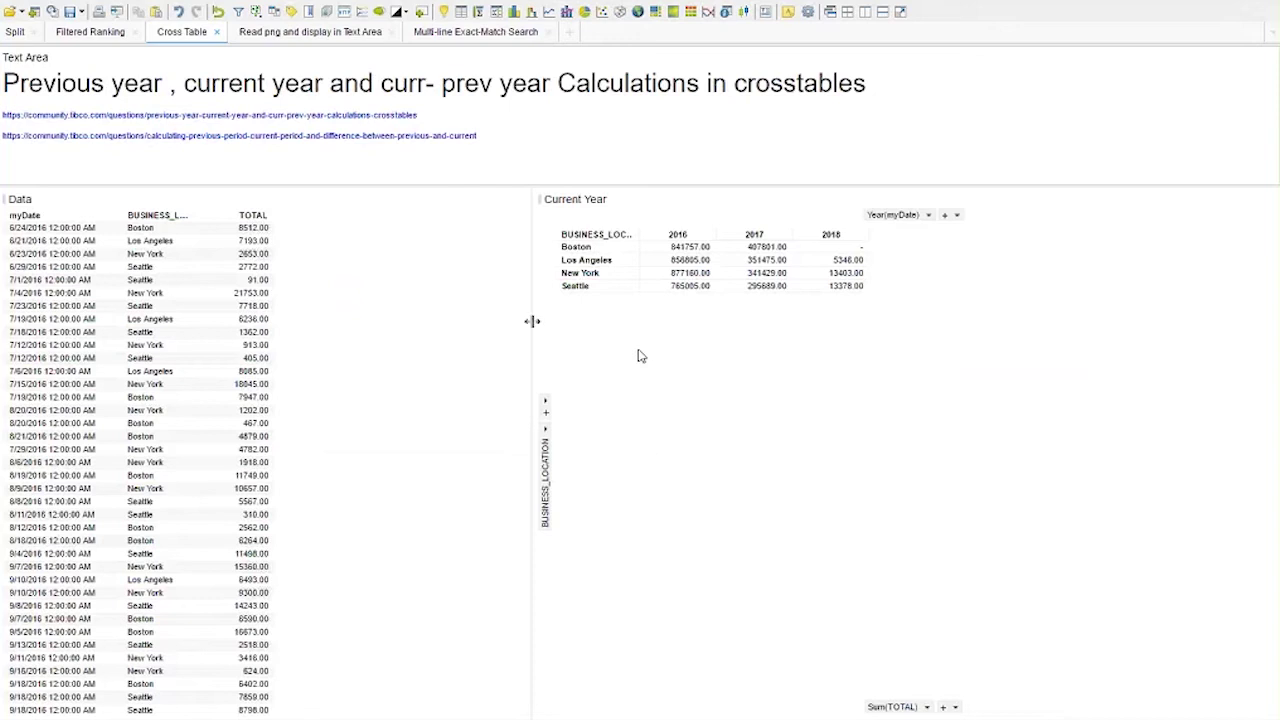
Narrow the Data table to its columns so the Current Year crosstab gets more room.
left_click_drag(532, 321, 340, 324)
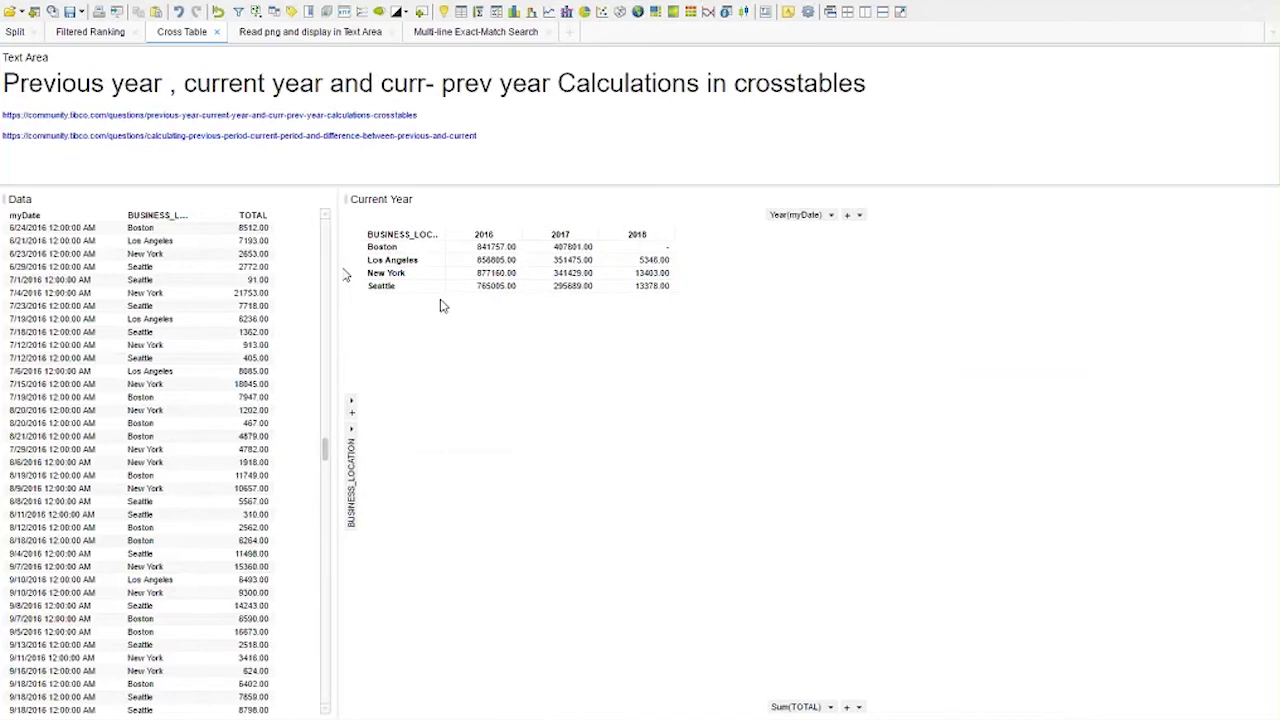
left_click_drag(338, 272, 323, 270)
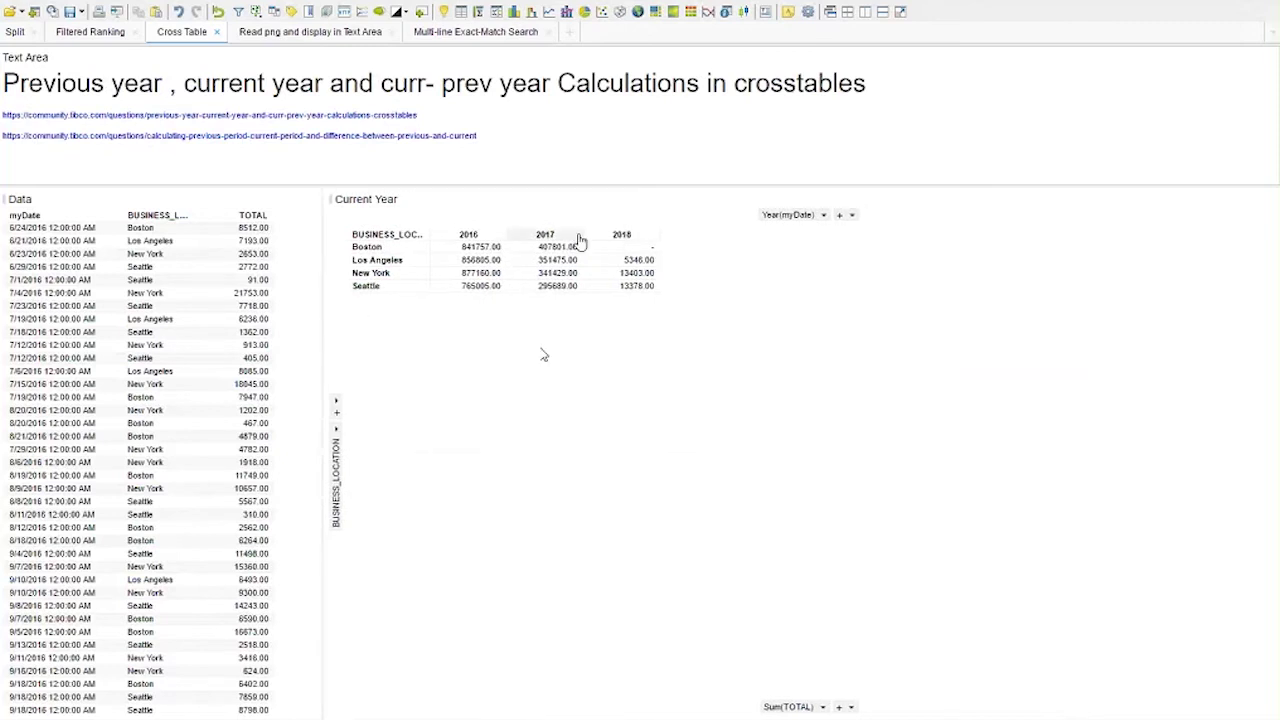
Open the expression editor for limiting the data of the Current Year crosstab.
right_click(546, 399)
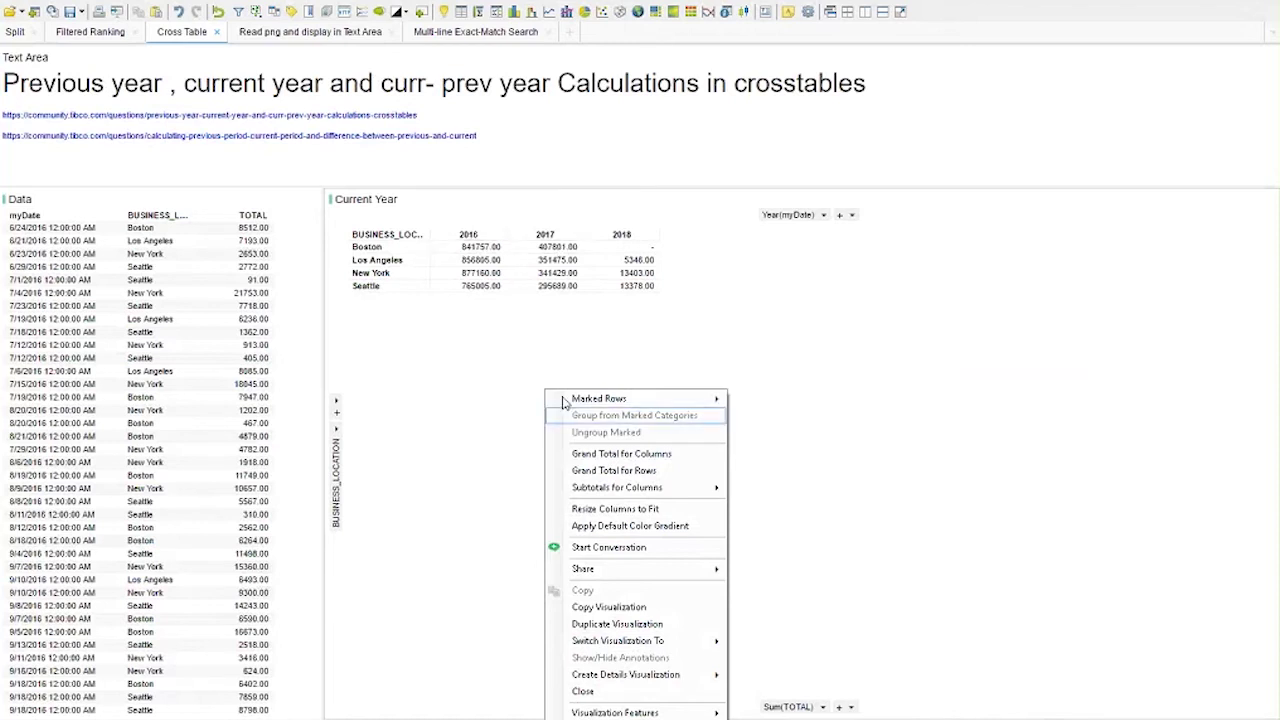
left_click(513, 672)
right_click(513, 672)
left_click(594, 665)
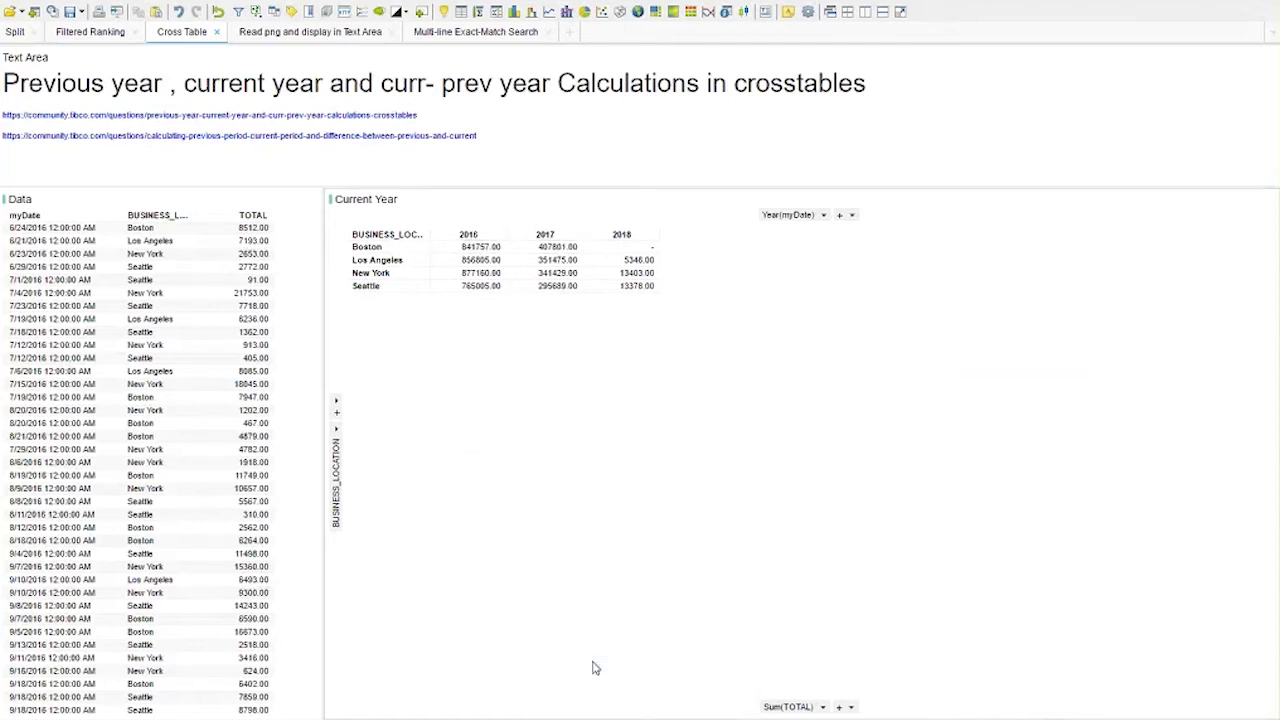
left_click(433, 232)
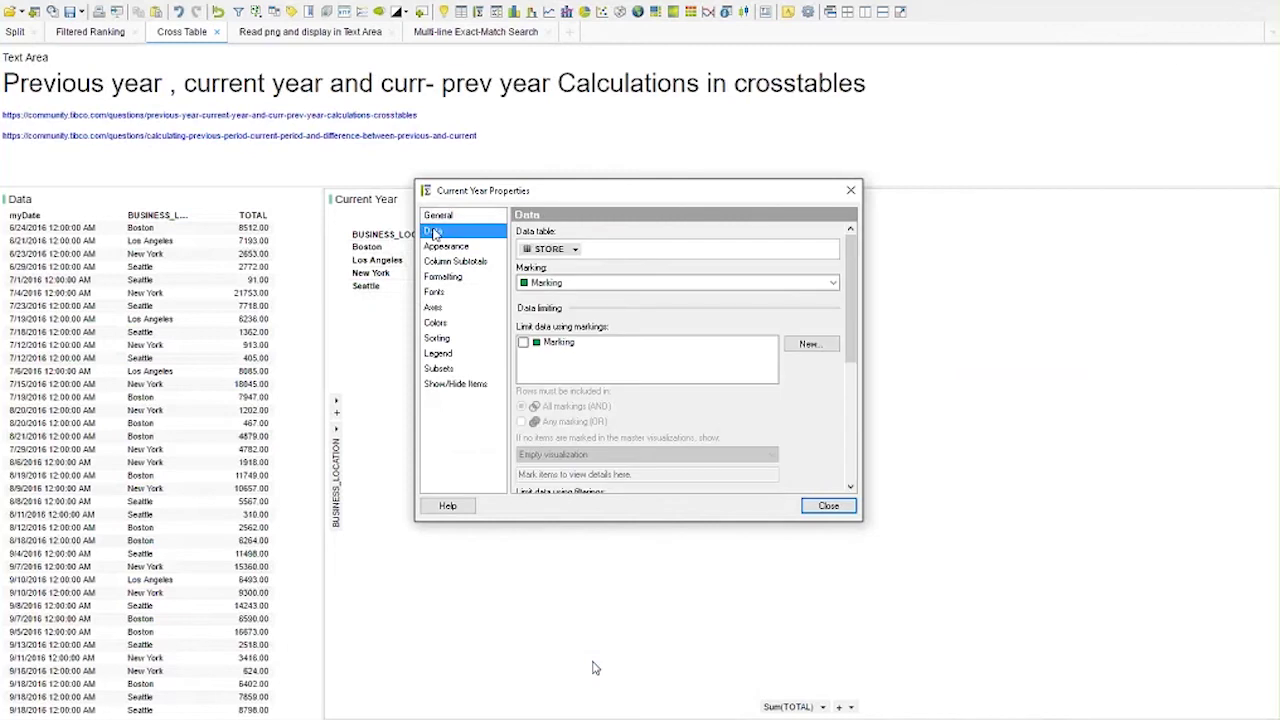
left_click_drag(455, 191, 510, 196)
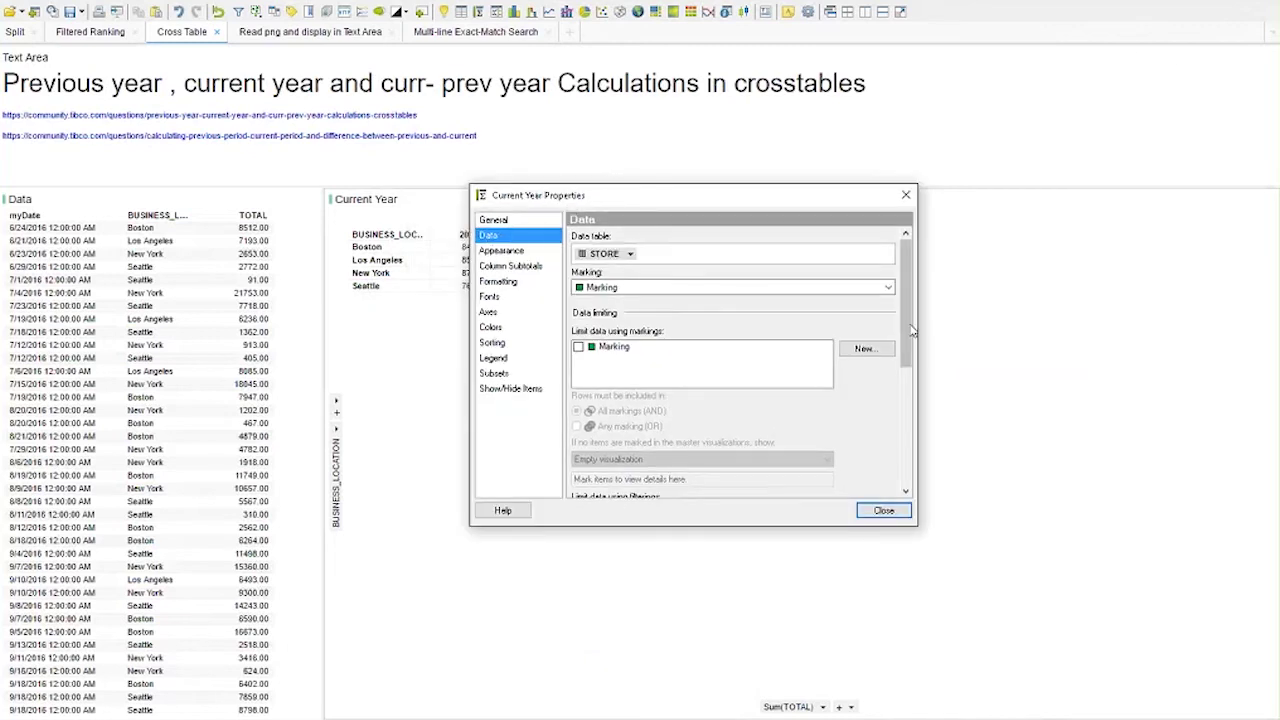
left_click_drag(912, 330, 912, 370)
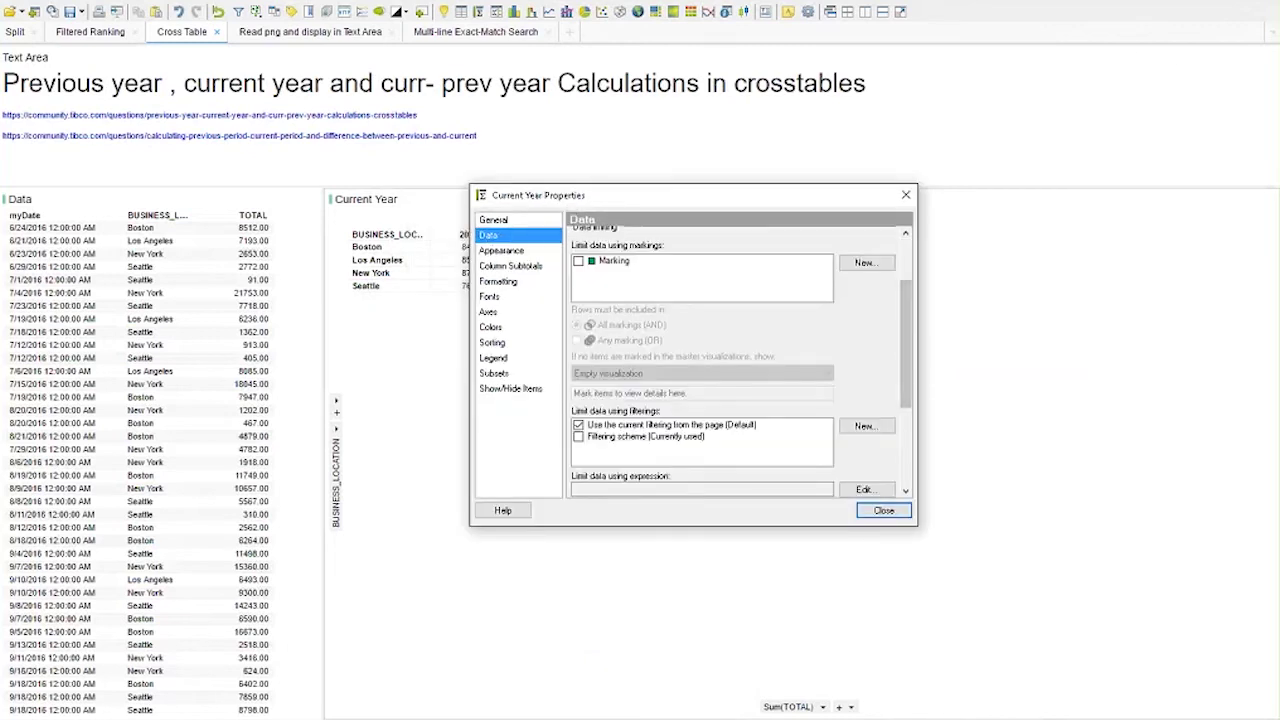
left_click(864, 490)
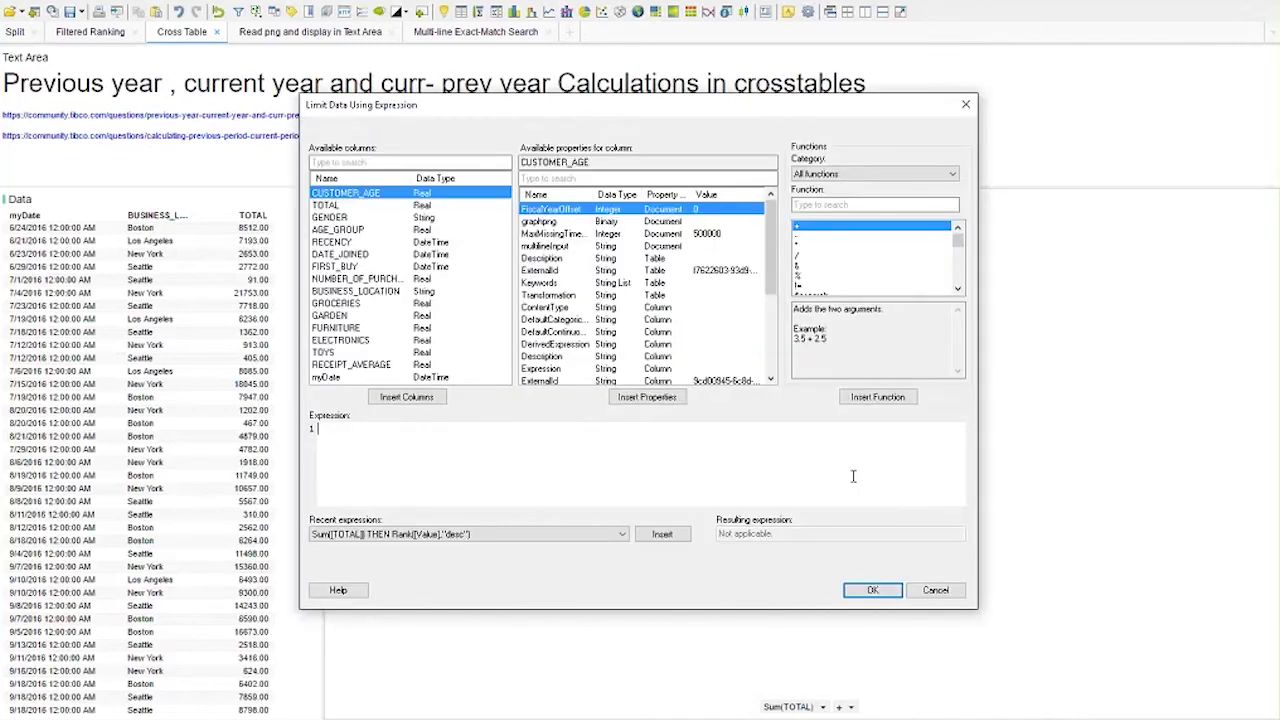
left_click_drag(549, 109, 741, 130)
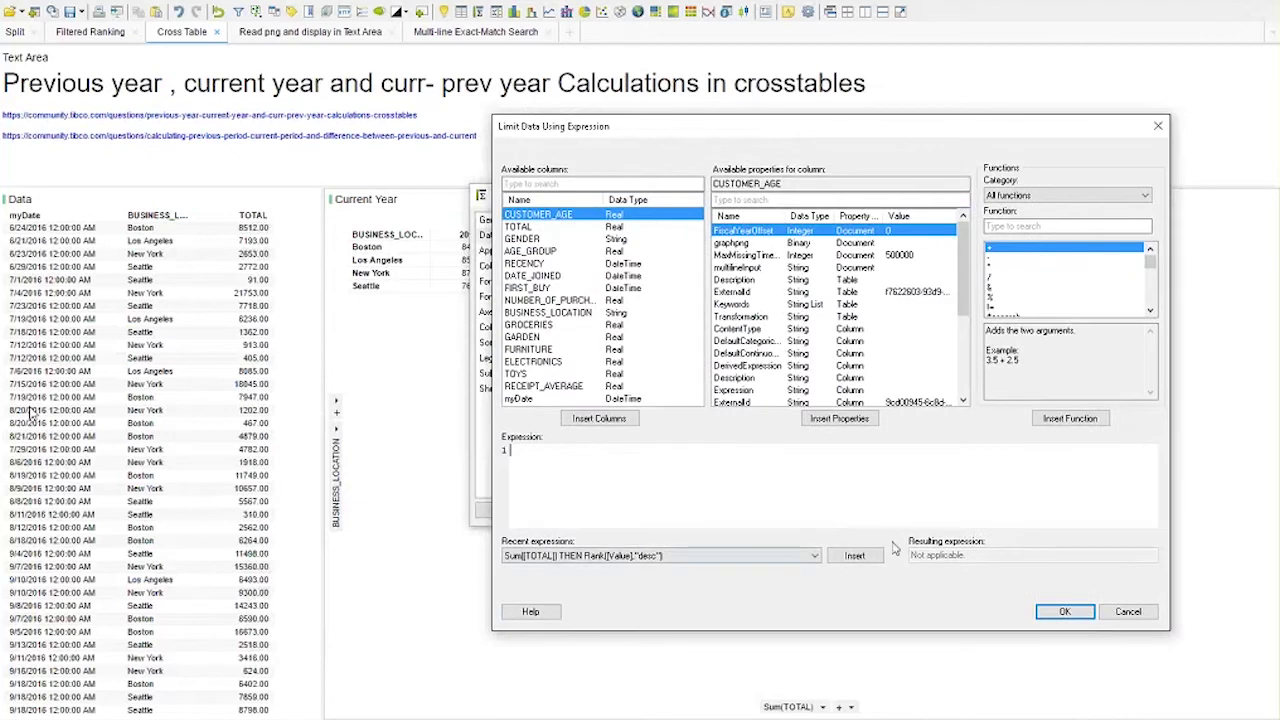
Limit the crosstab's data with the expression Year([myDate])=Year(DateTimeNow())-1 and close its properties.
type("year")
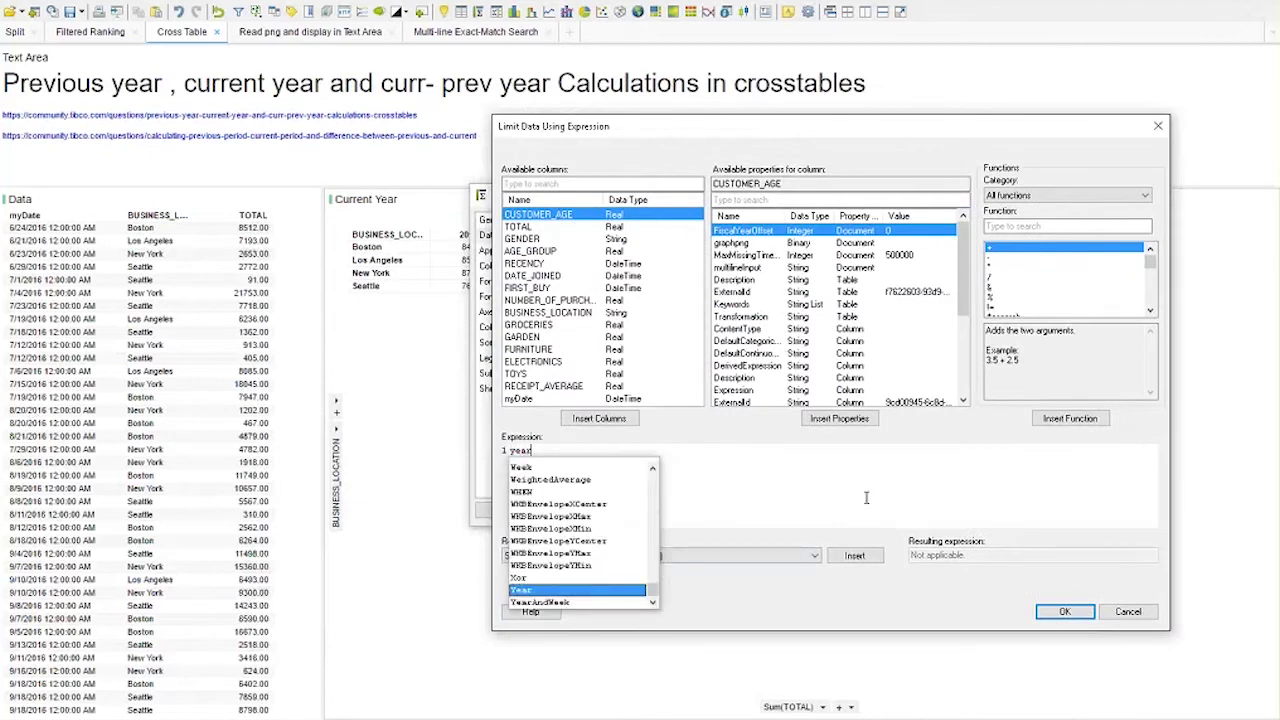
key("Return")
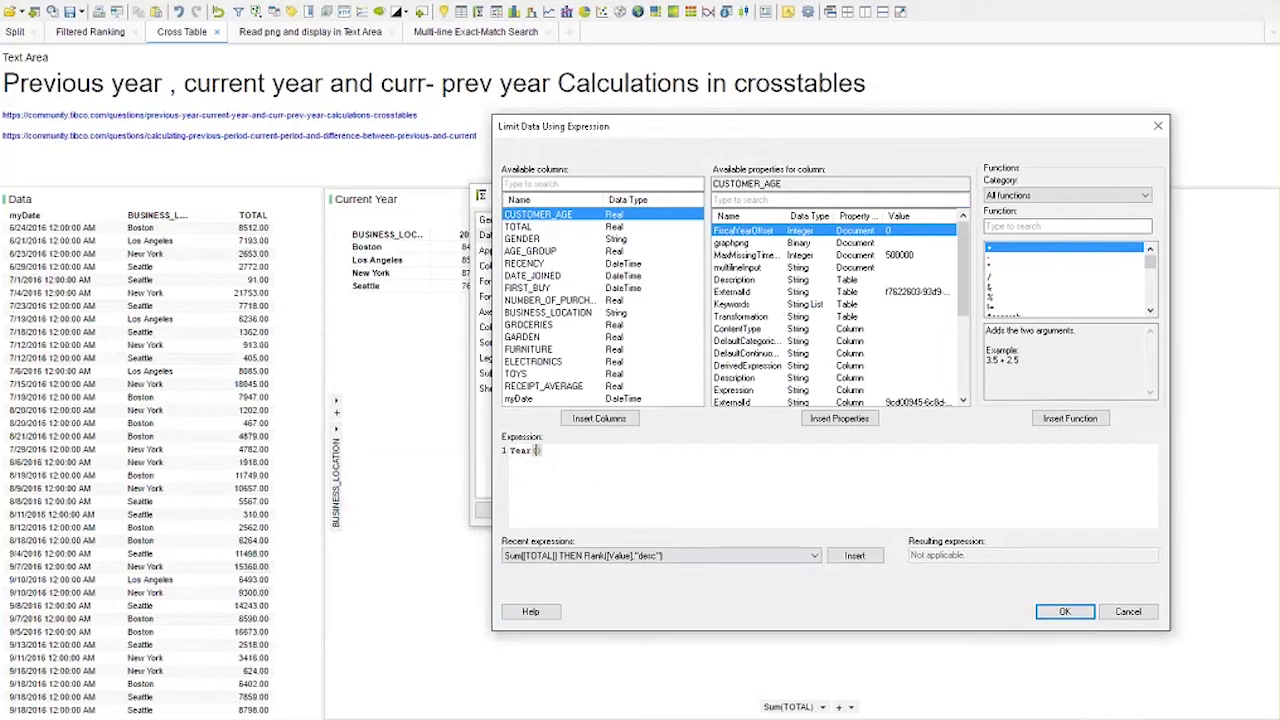
left_click(518, 398)
left_click(599, 418)
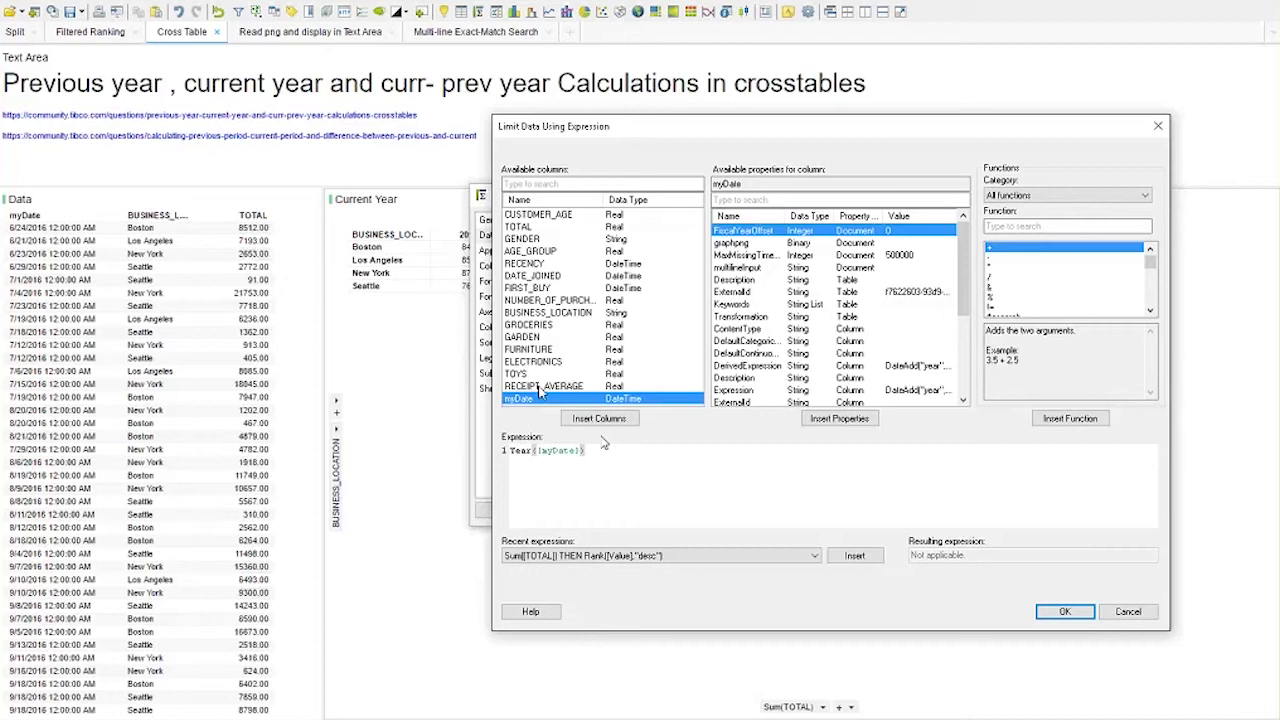
type("=")
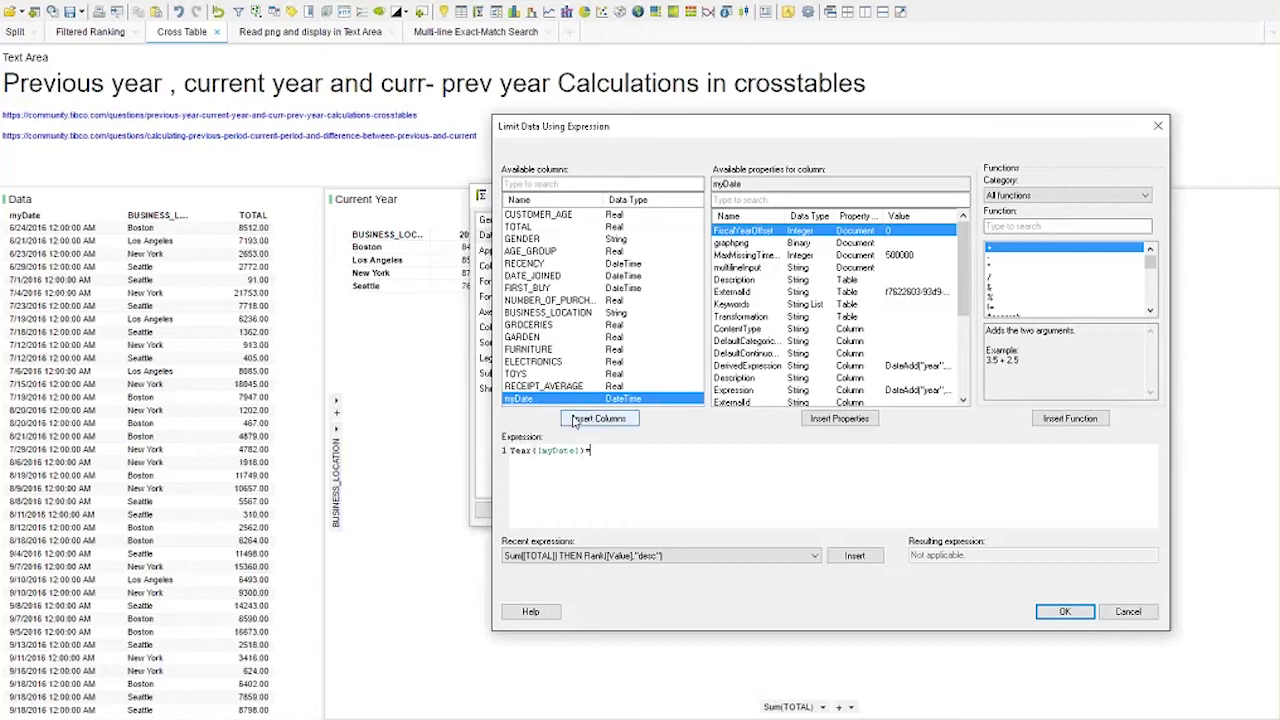
type("Year(Da")
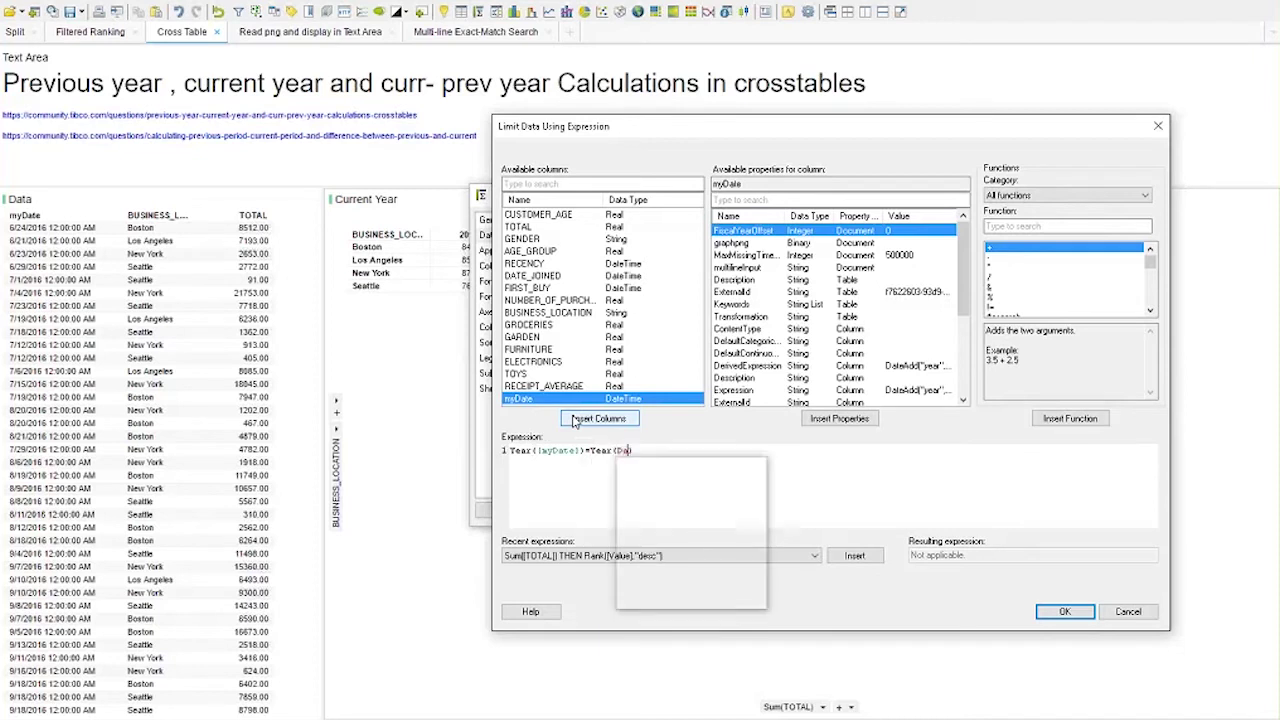
type("te")
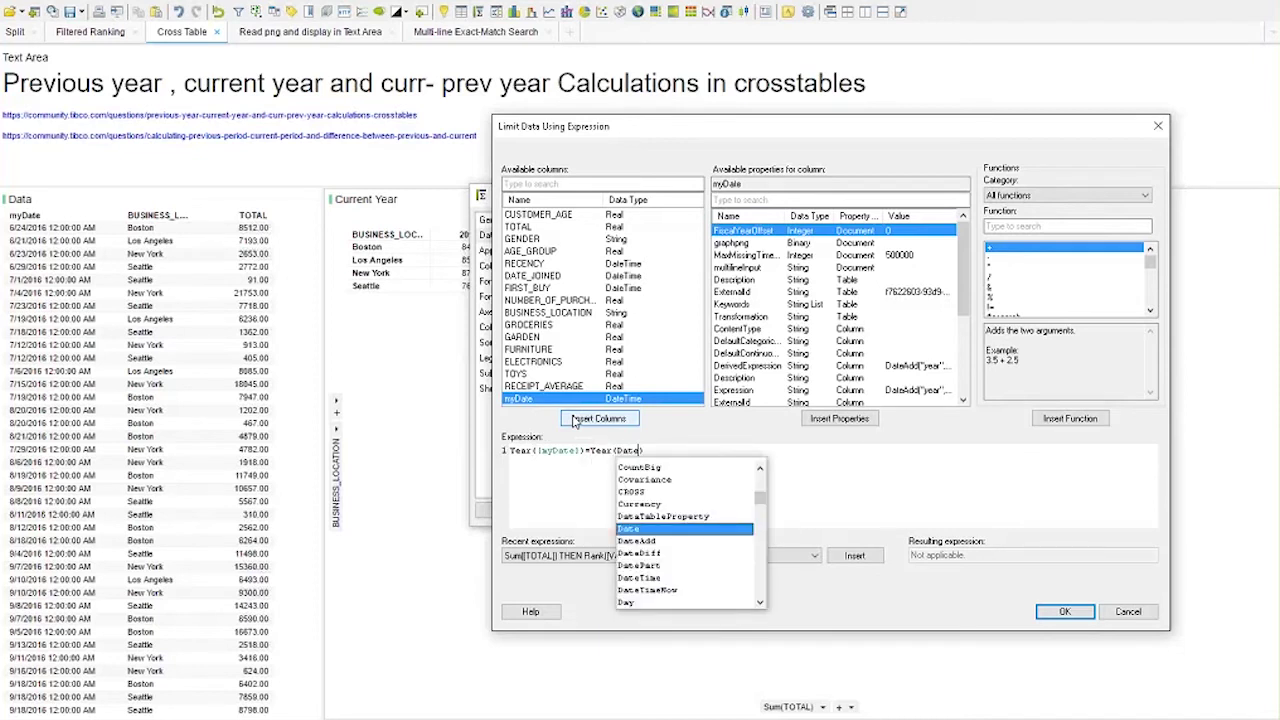
double_click(648, 590)
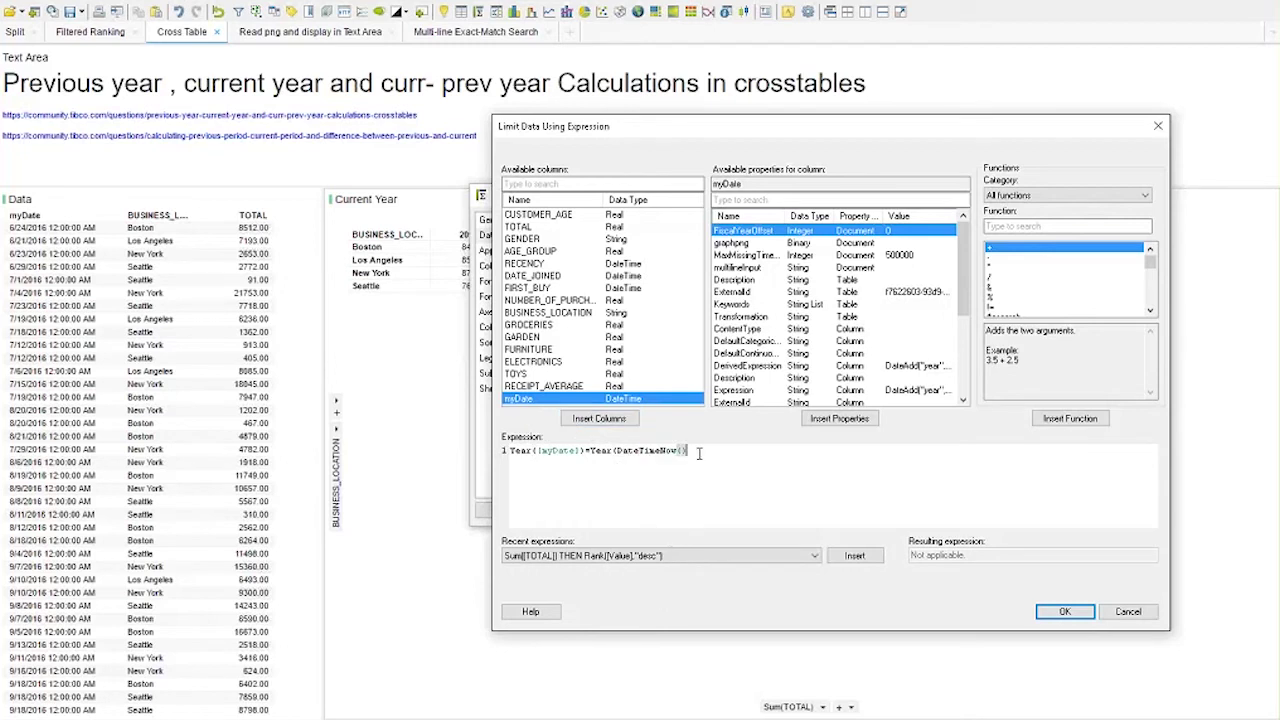
type("-1")
left_click(1064, 611)
left_click(884, 511)
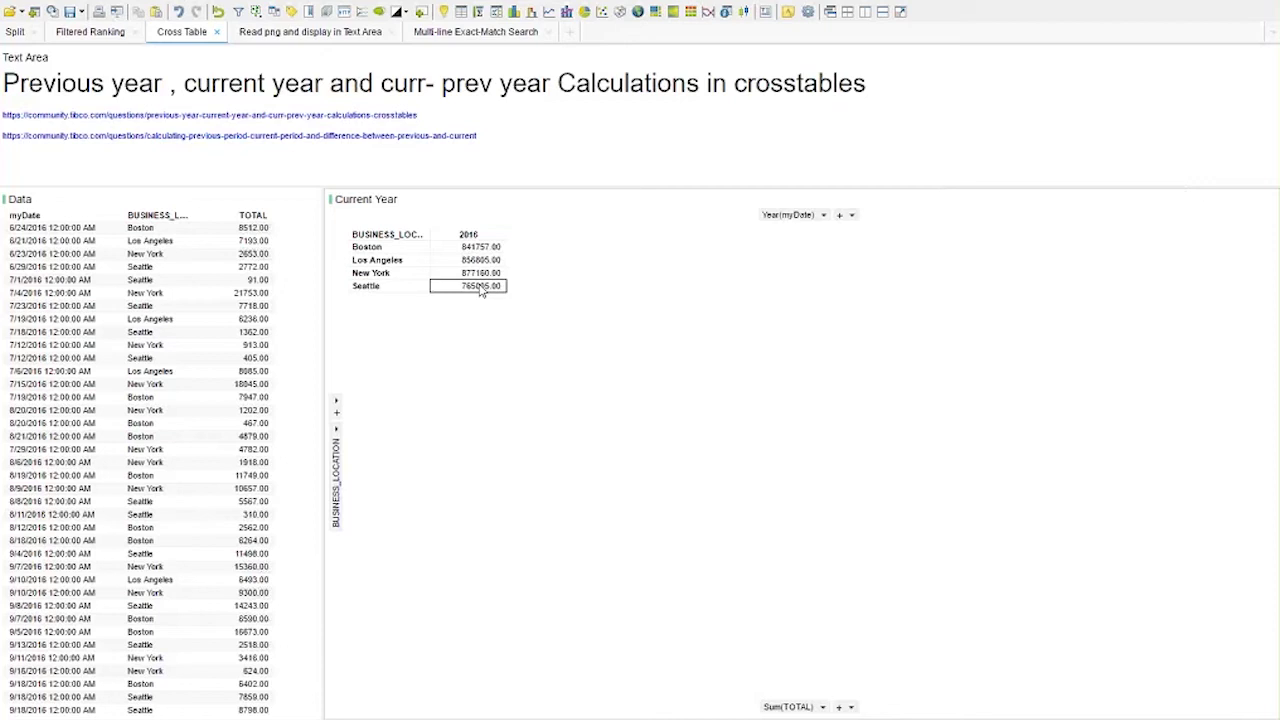
Duplicate the 2016 crosstab and place the copy beside it on its right.
right_click(499, 391)
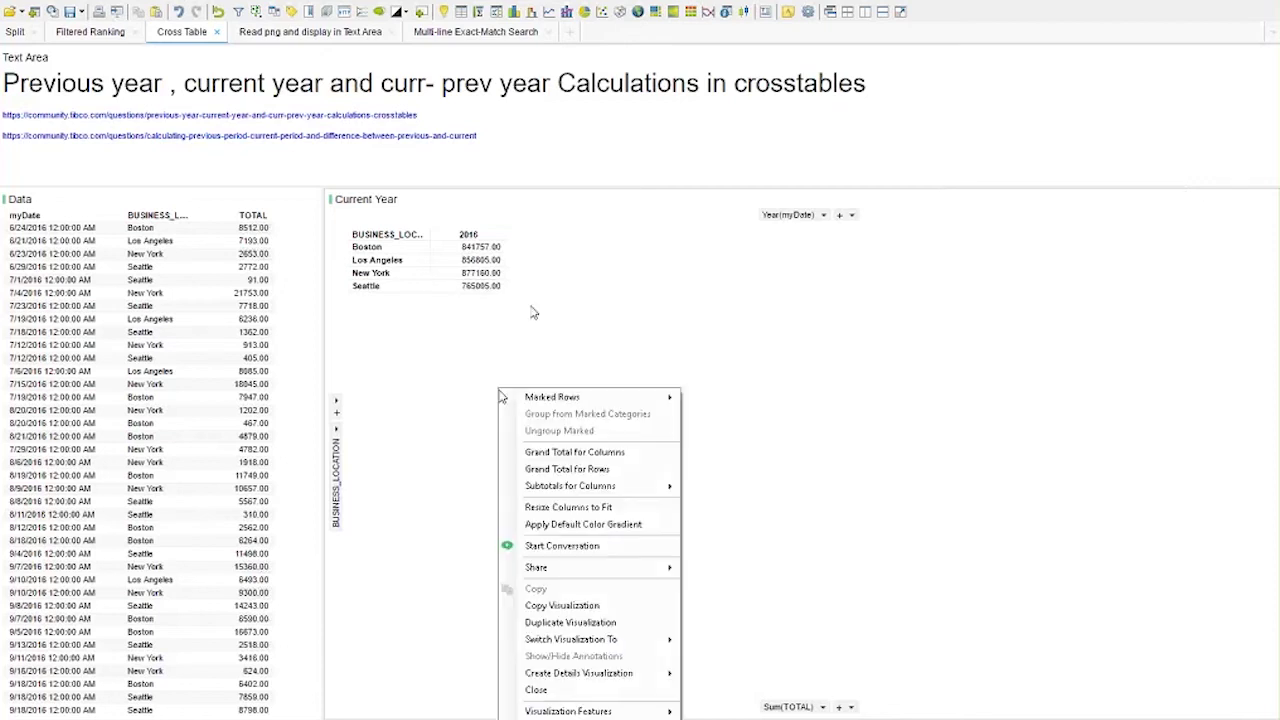
left_click(570, 622)
left_click_drag(486, 463, 997, 291)
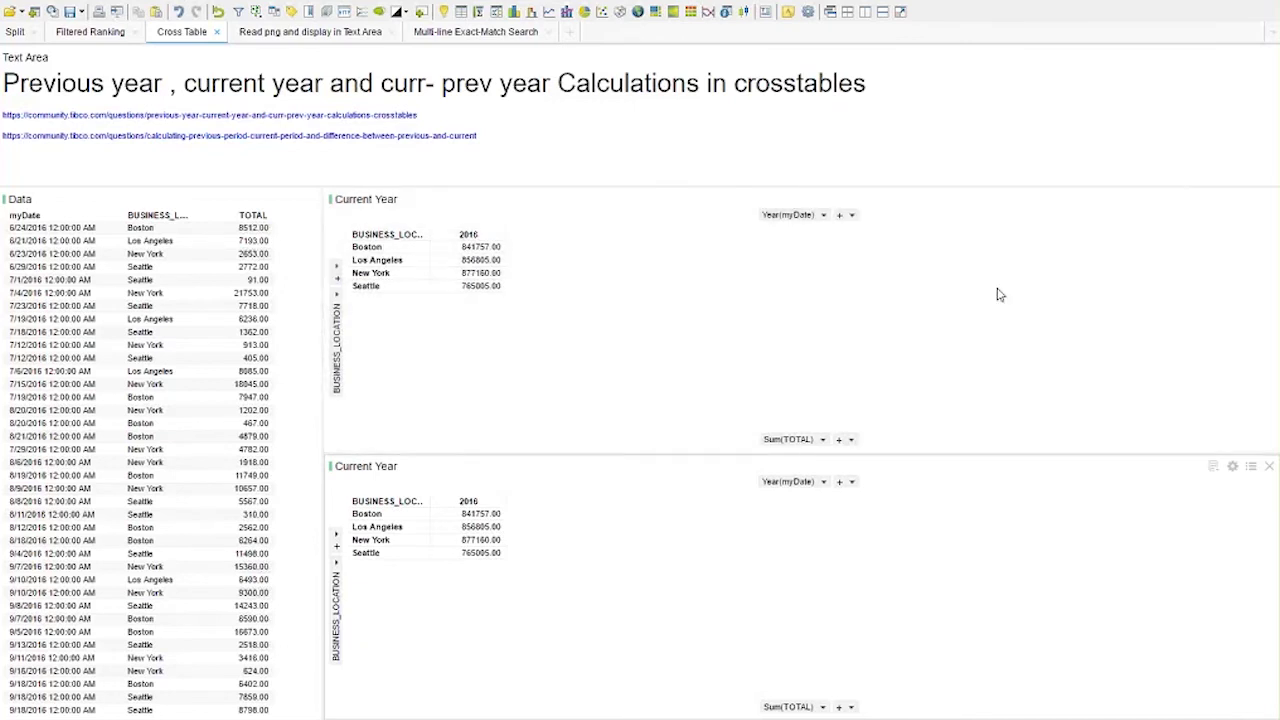
Change the copied crosstab's data-limiting expression to Year([myDate])=Year(DateTimeNow()).
right_click(958, 478)
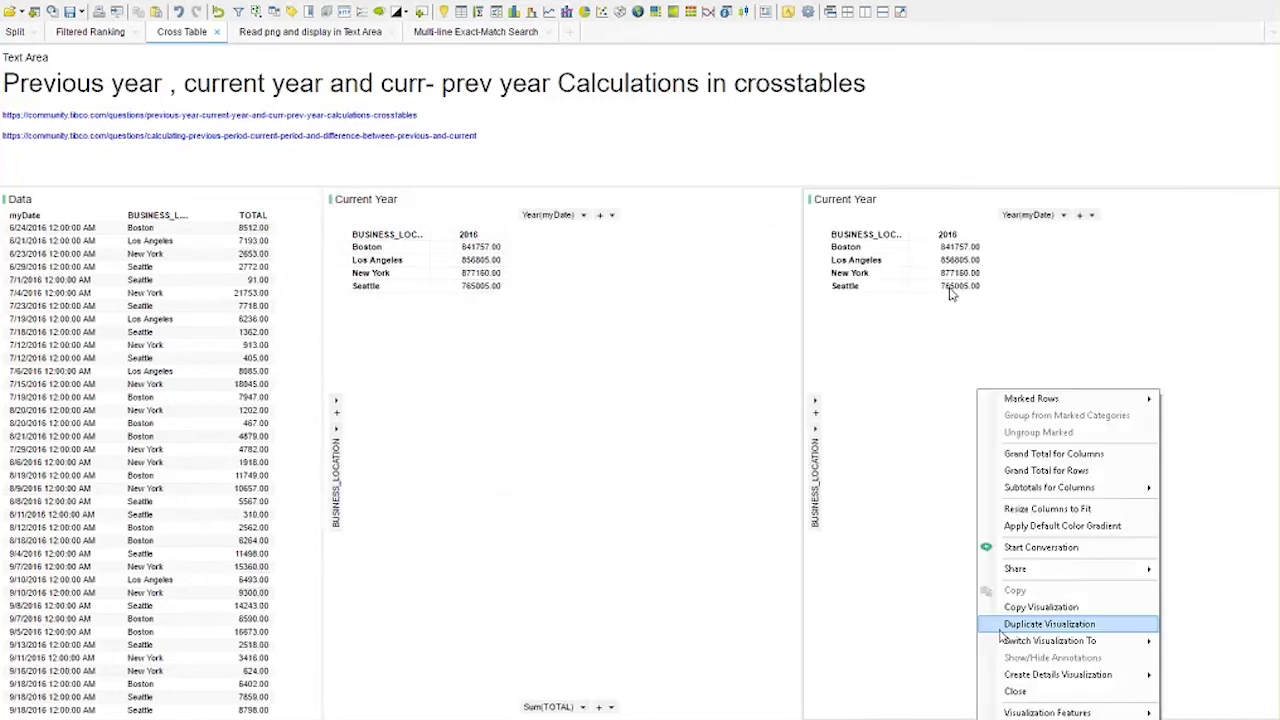
left_click(1010, 712)
left_click(481, 232)
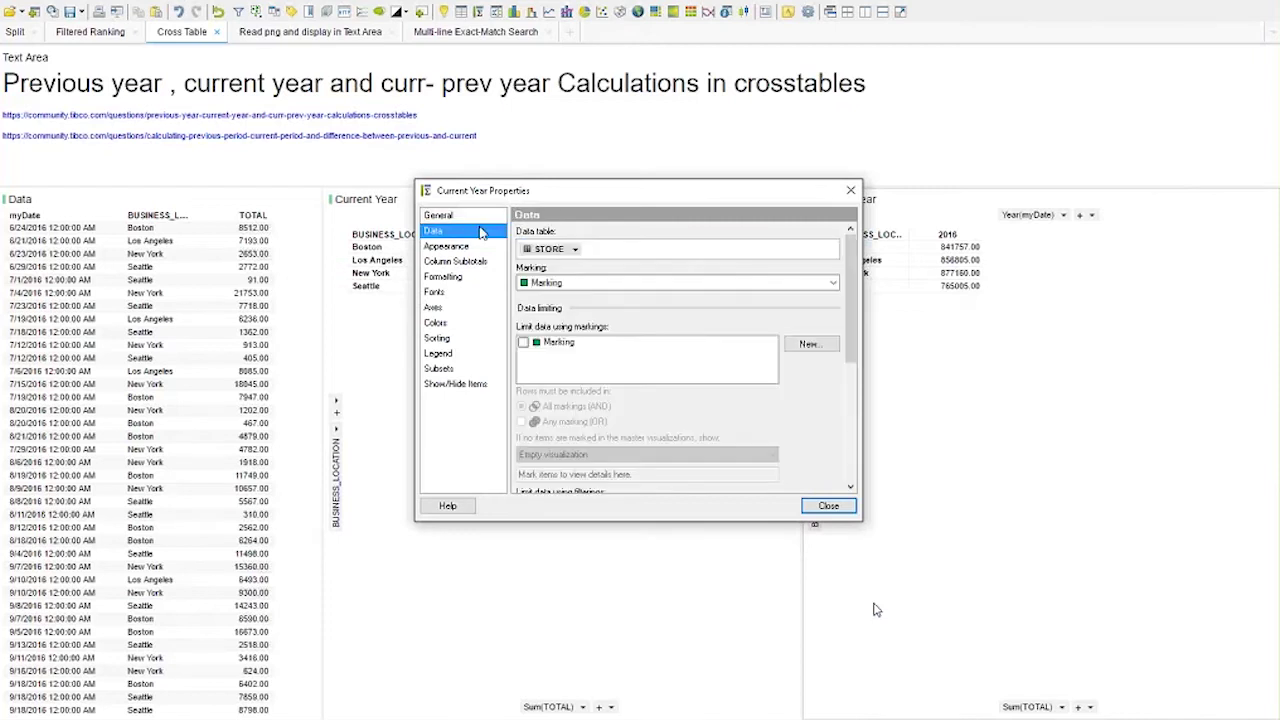
left_click_drag(847, 255, 847, 360)
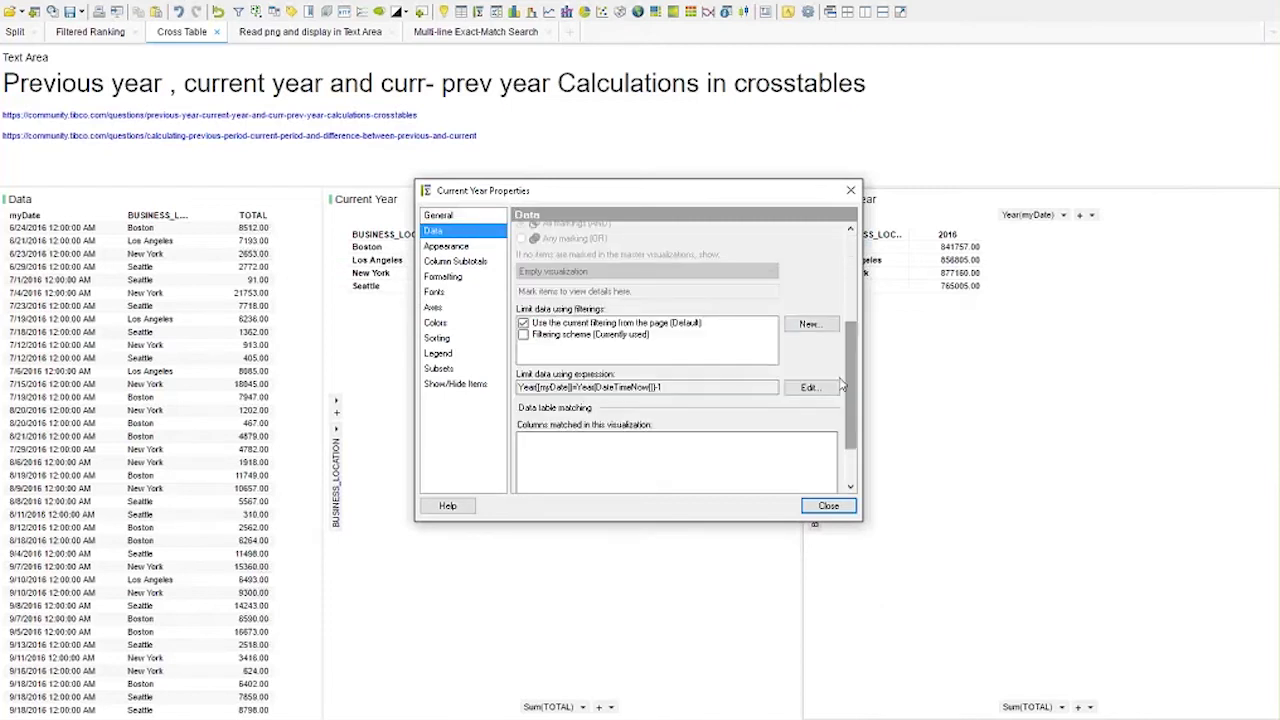
left_click(810, 388)
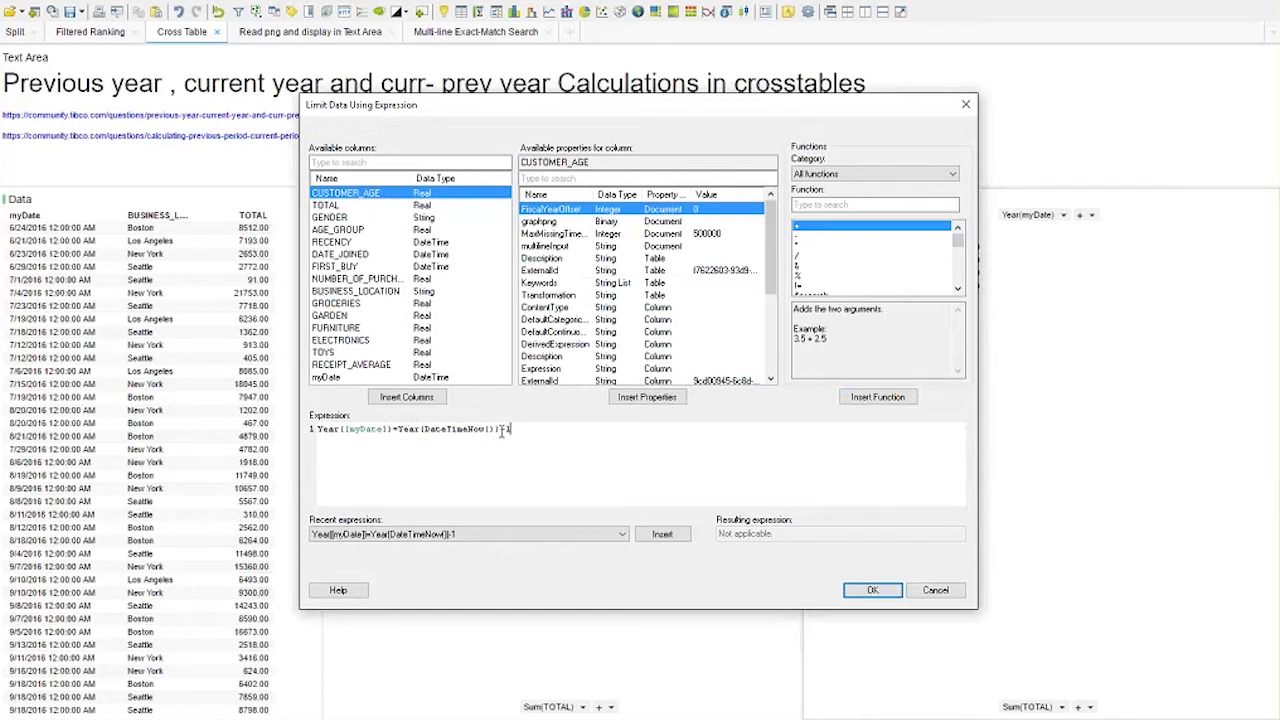
key("BackSpace")
key("BackSpace")
left_click(870, 591)
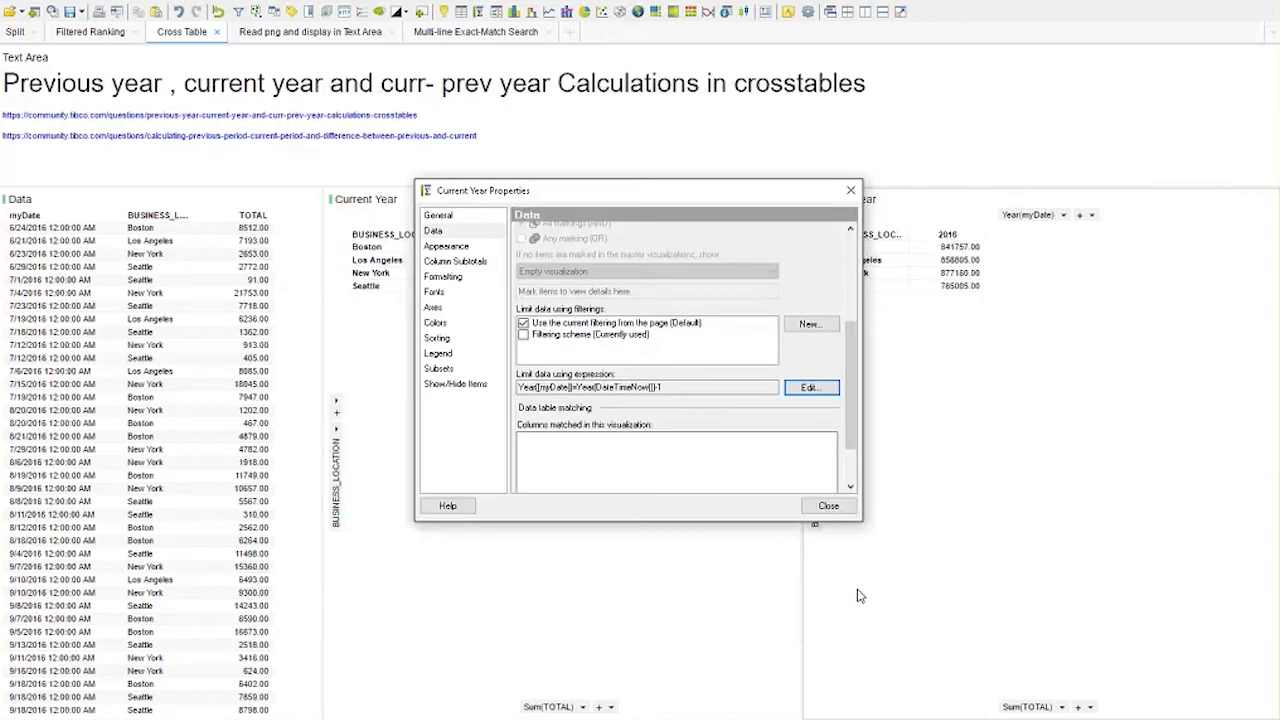
key("Escape")
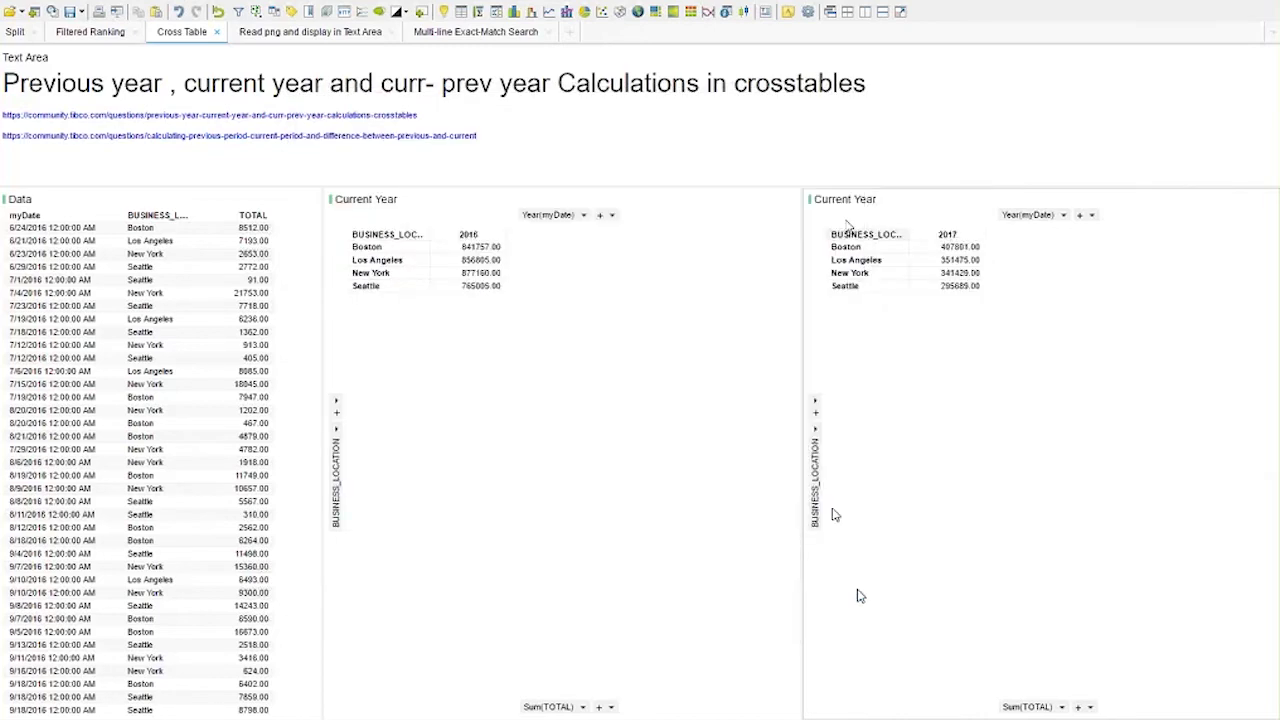
Narrow the 2016 crosstab, and duplicate the 2017 crosstab with the copy placed on its right.
left_click_drag(838, 222, 569, 210)
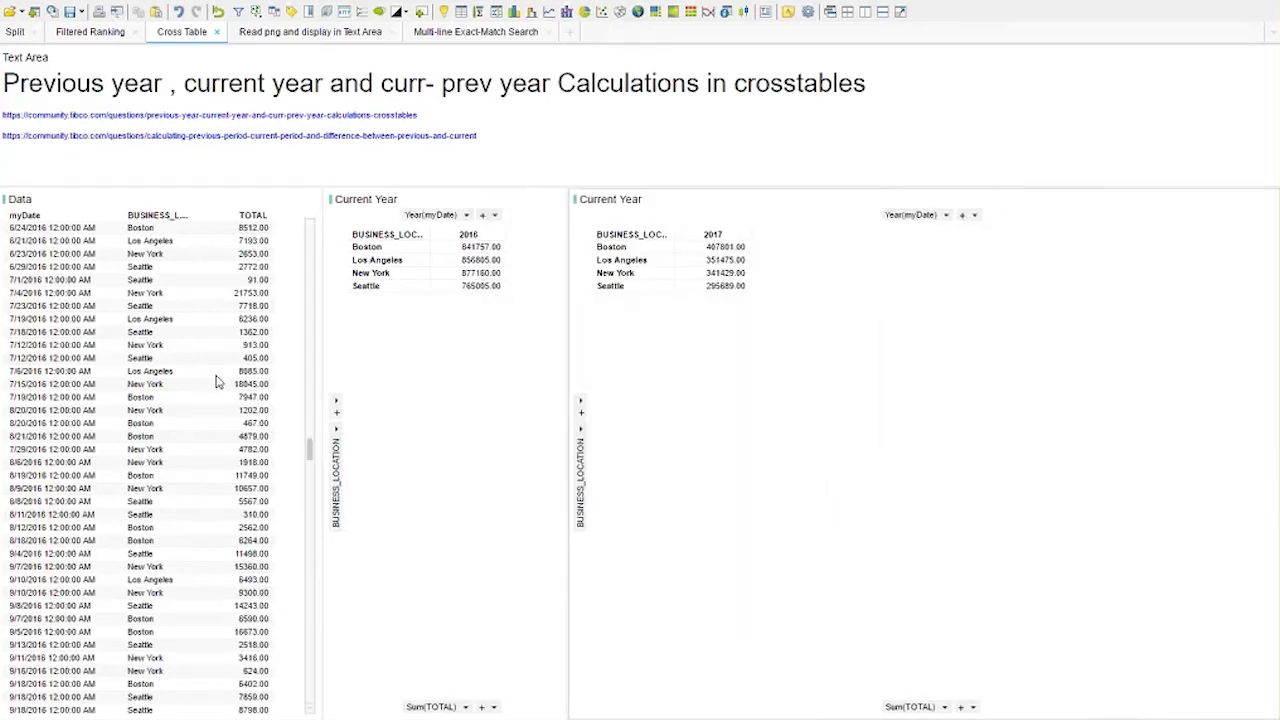
right_click(699, 347)
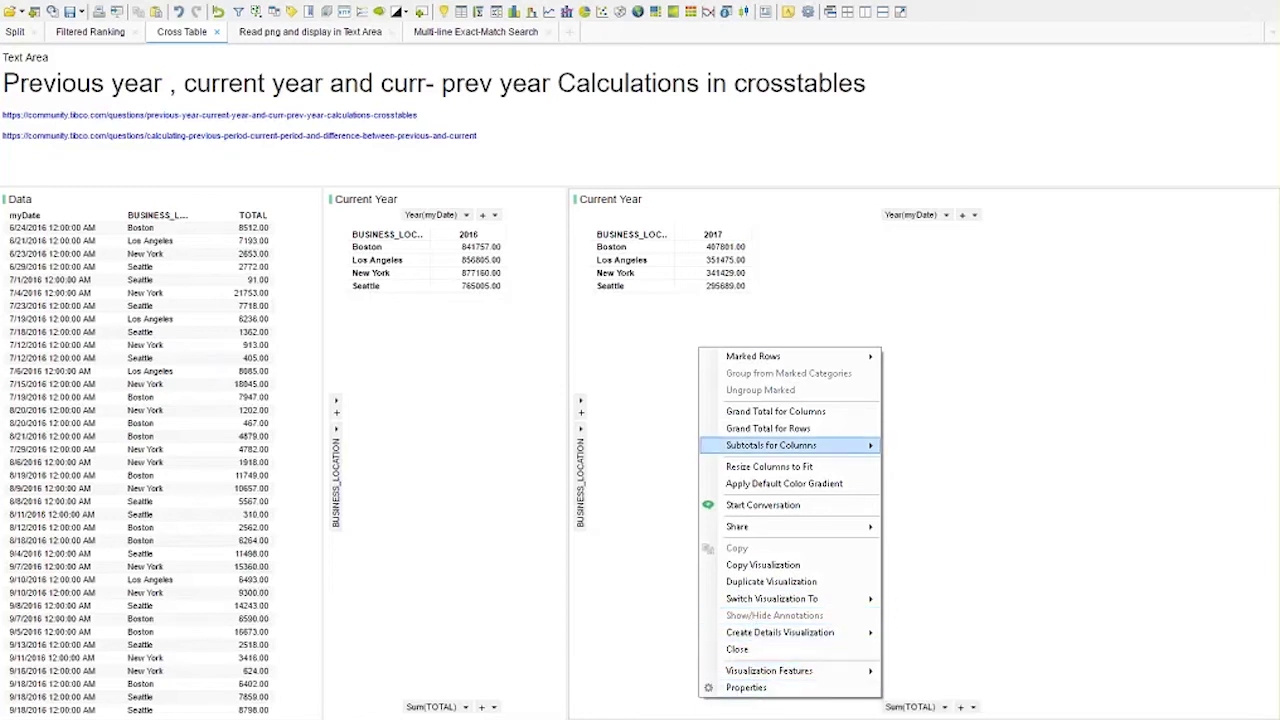
left_click(771, 581)
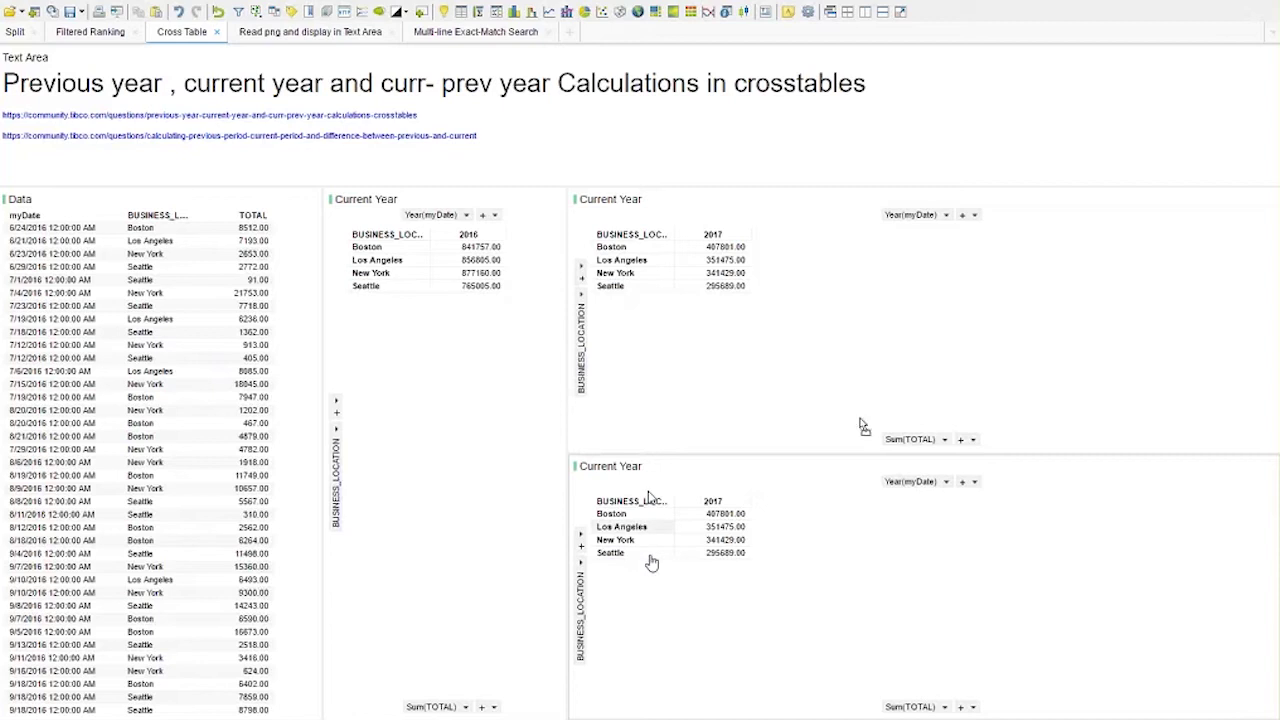
left_click_drag(865, 427, 1069, 309)
Remove the data-limiting expression from the third crosstab so it covers all years.
right_click(1020, 358)
left_click(1065, 697)
left_click_drag(615, 203, 832, 211)
left_click(625, 237)
scroll(952, 472, "down", 5)
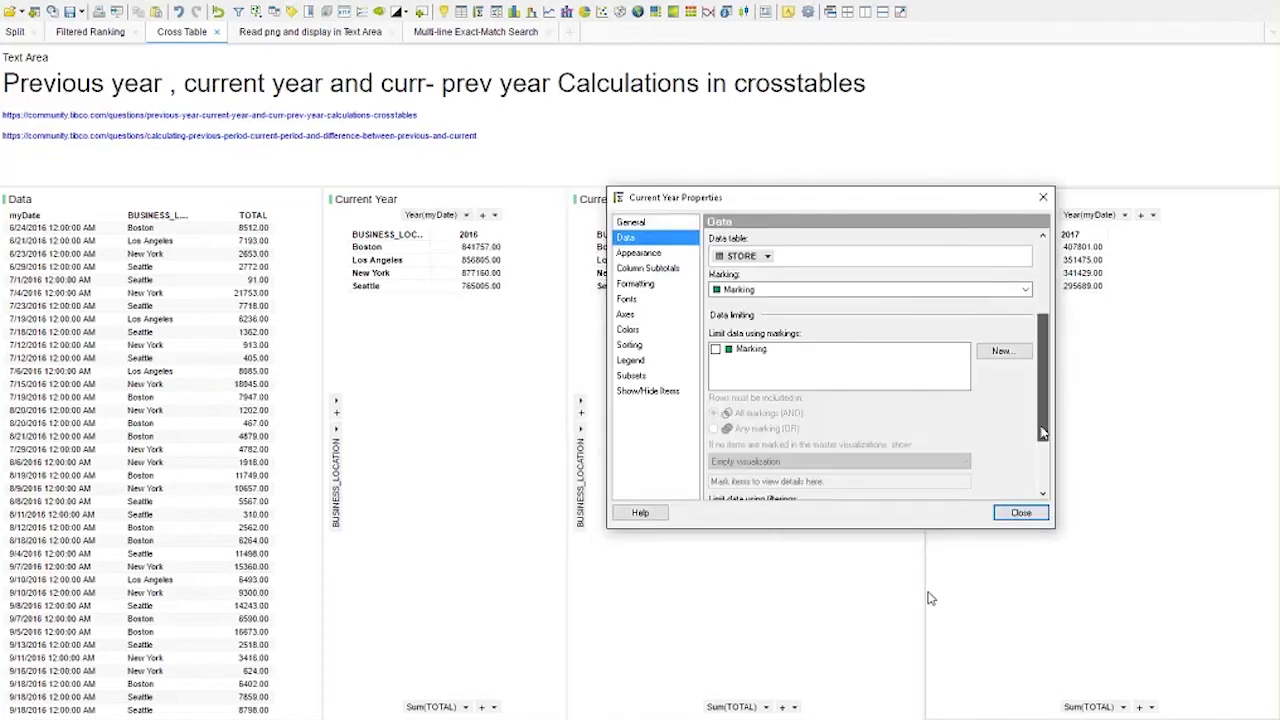
left_click(712, 329)
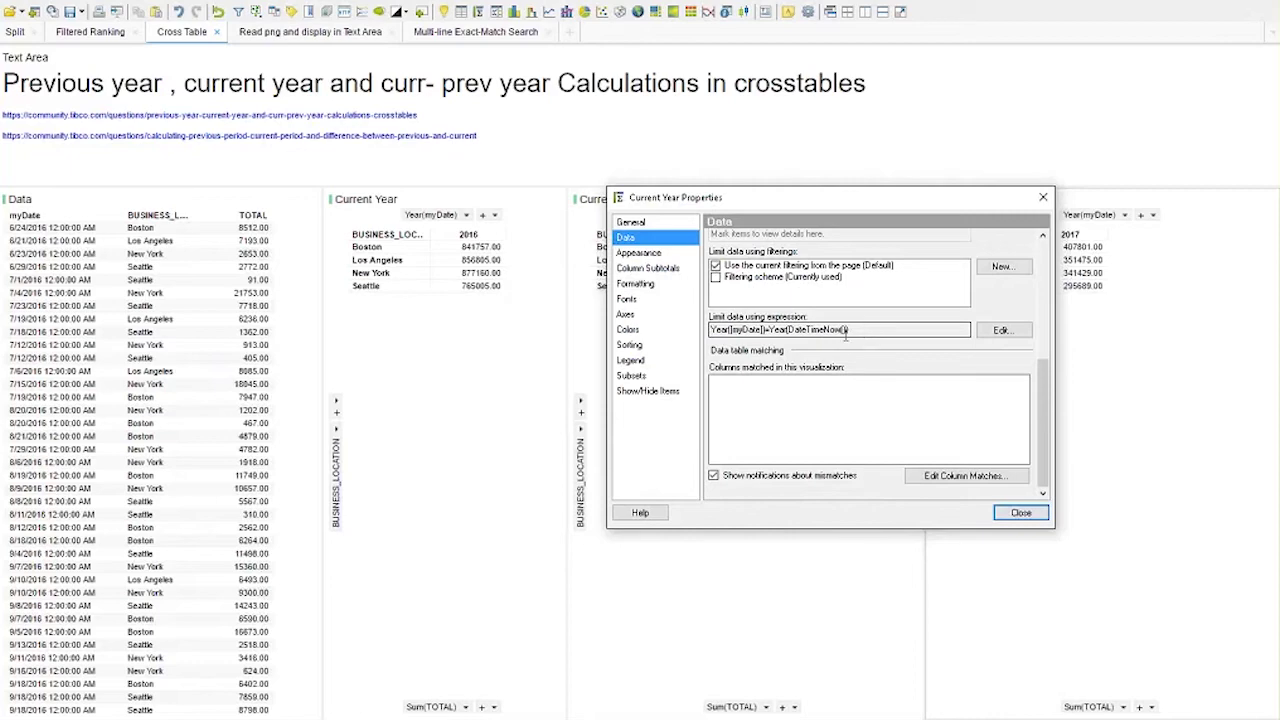
left_click(1002, 330)
key("ctrl+a")
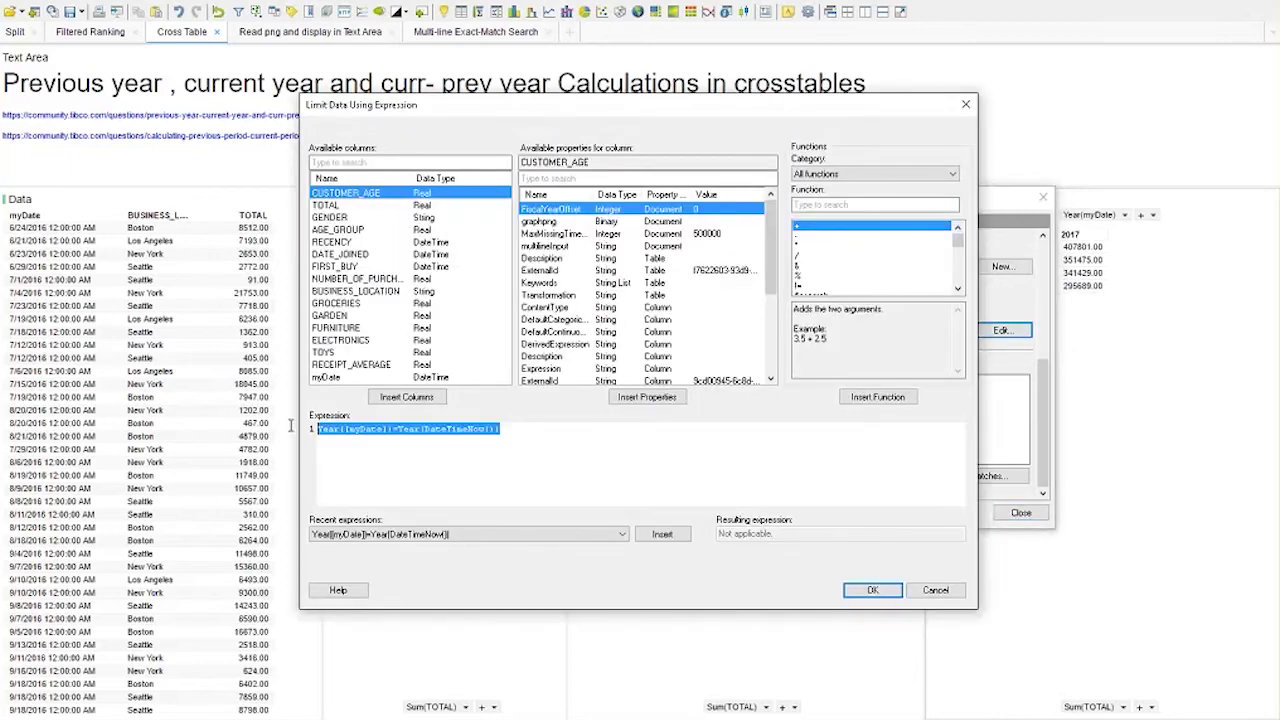
key("Delete")
key("Return")
left_click(1020, 512)
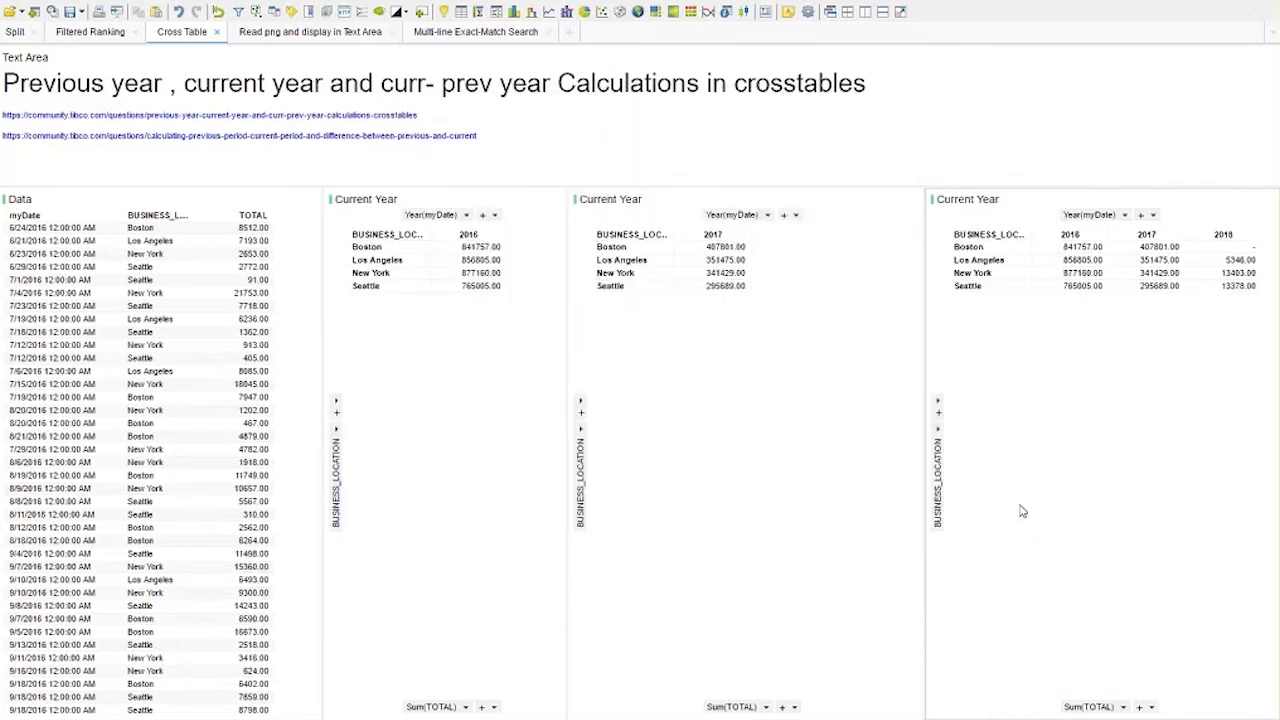
Narrow the 2016 and 2017 crosstabs to give the all-years crosstab more width.
left_click_drag(924, 263, 793, 262)
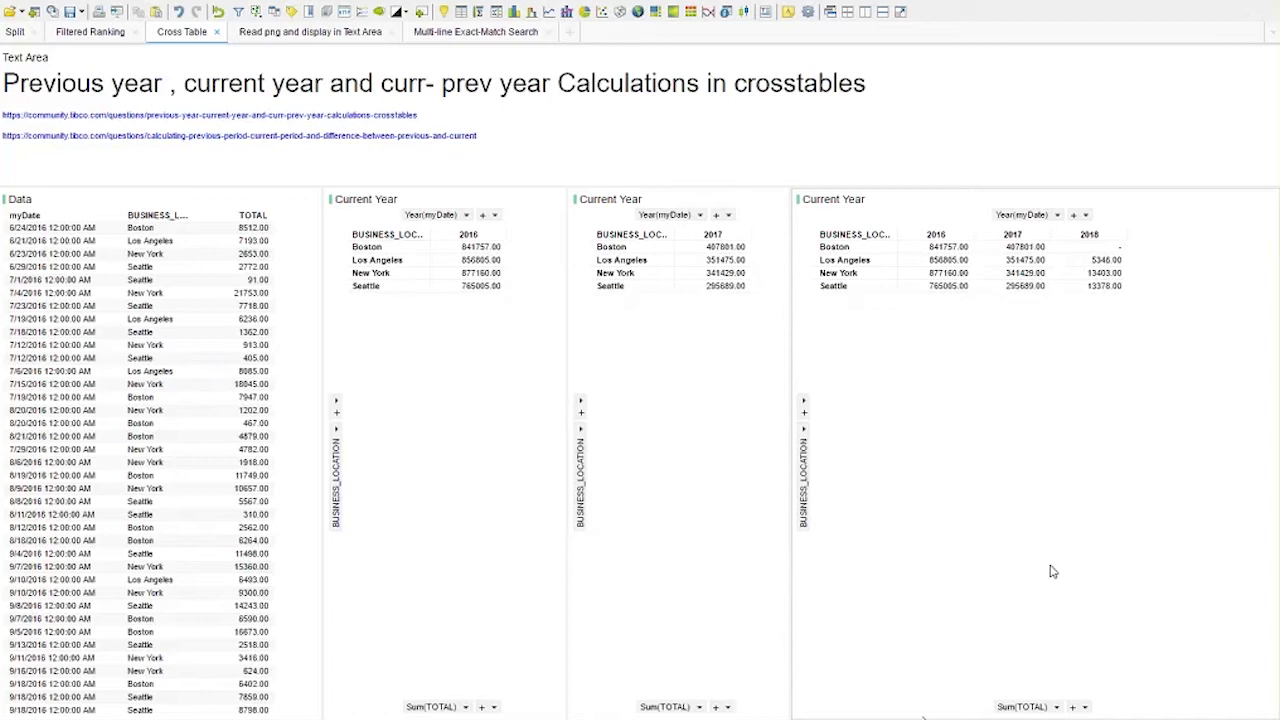
left_click_drag(567, 364, 531, 352)
left_click_drag(792, 362, 727, 357)
Add a second Sum([TOTAL]) term after the existing one in the all-years crosstab's cell value expression.
left_click(1052, 707)
left_click(1052, 710)
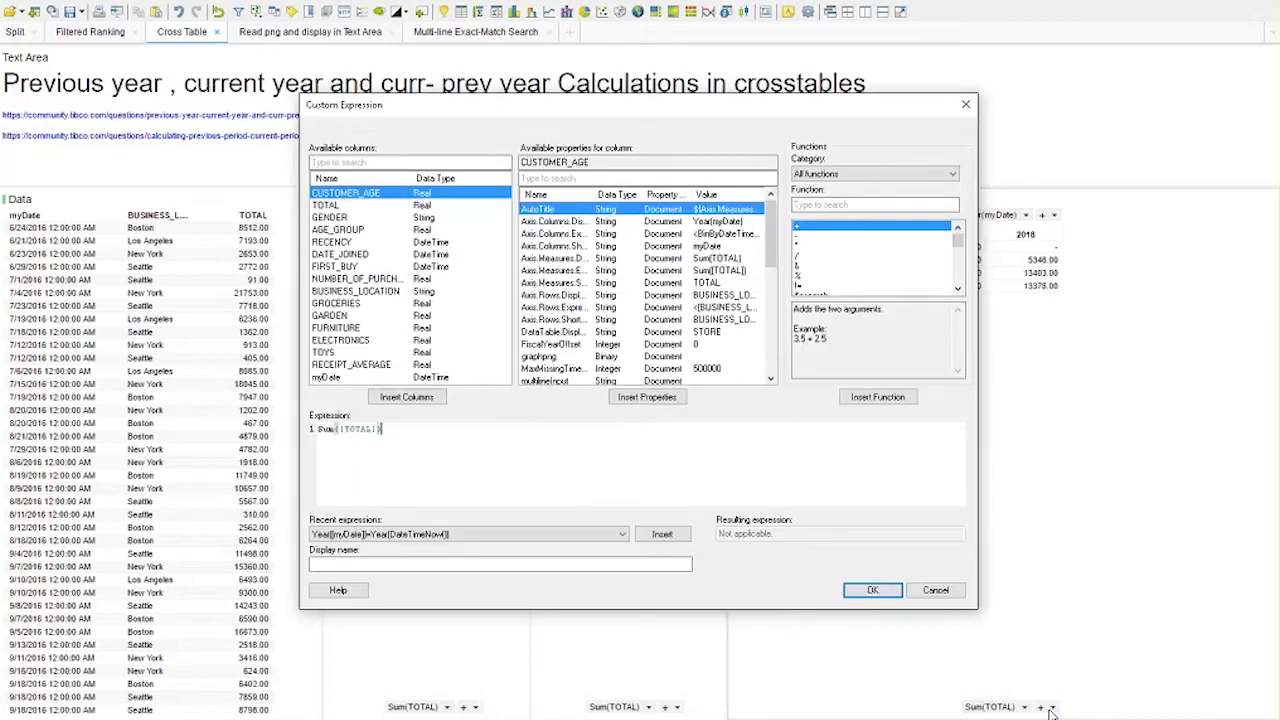
type(",")
left_click_drag(450, 104, 225, 145)
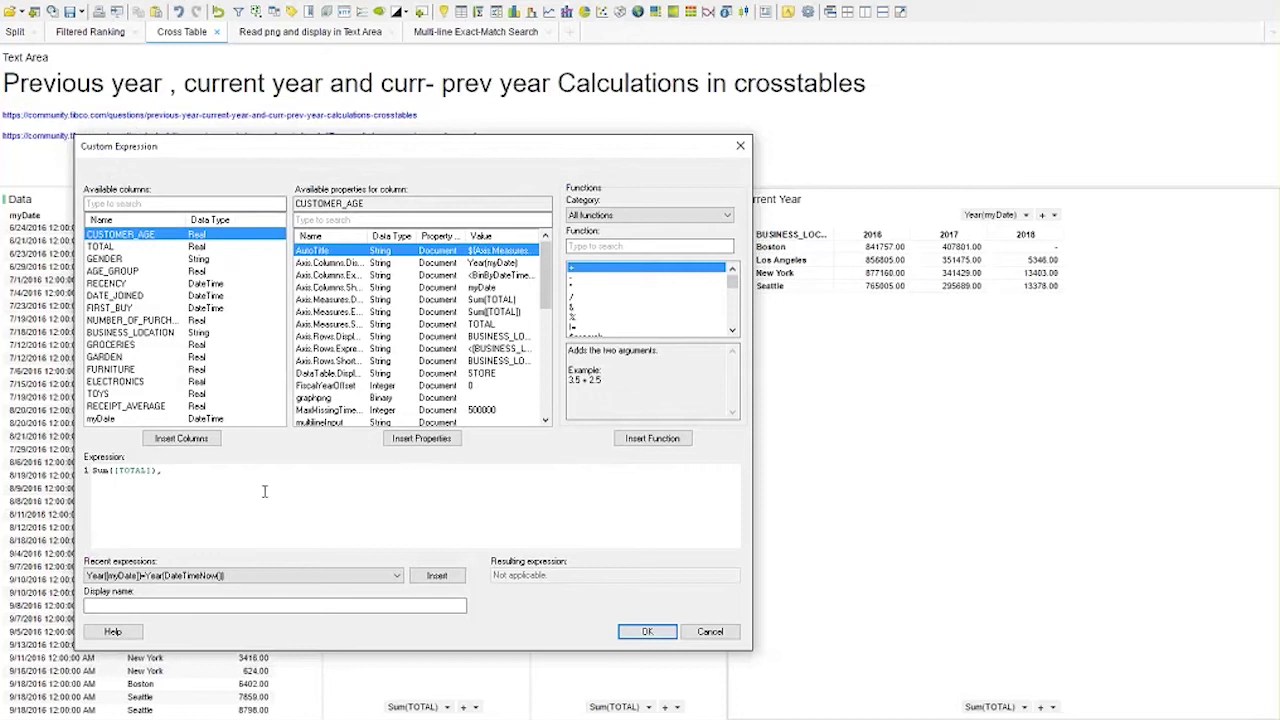
type("Sum")
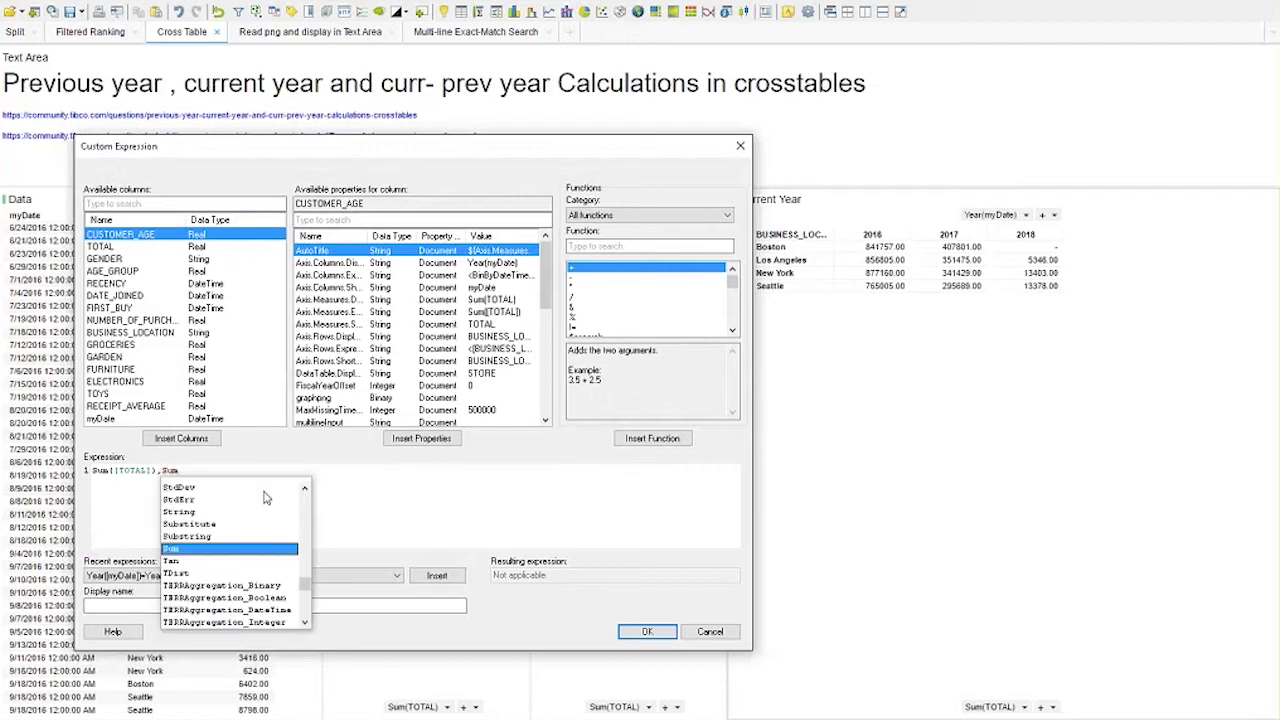
left_click(245, 552)
type("()")
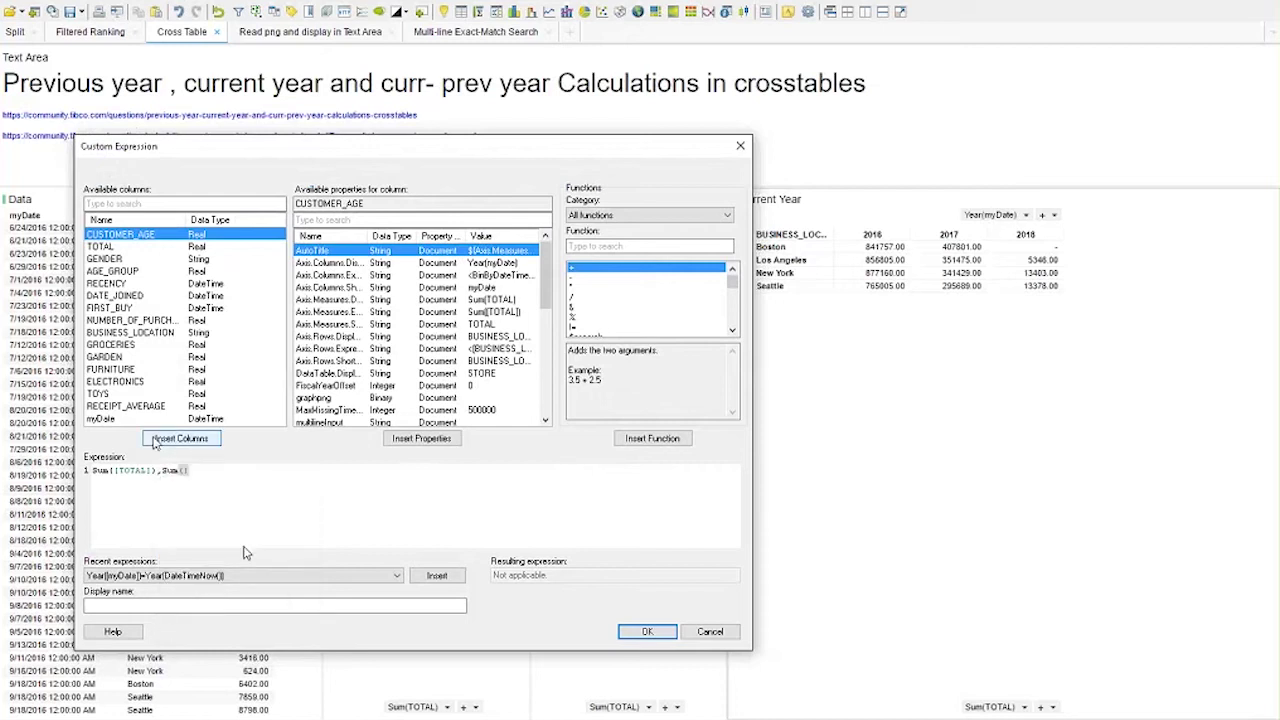
left_click(101, 246)
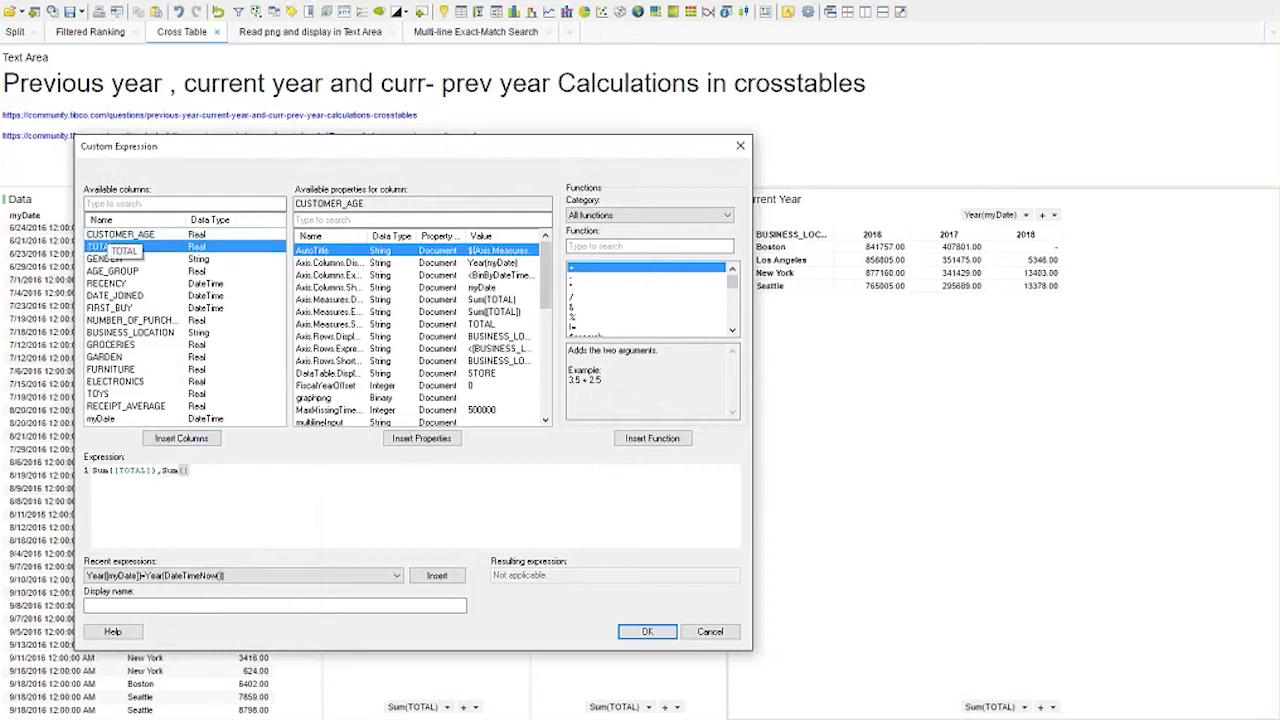
left_click(209, 441)
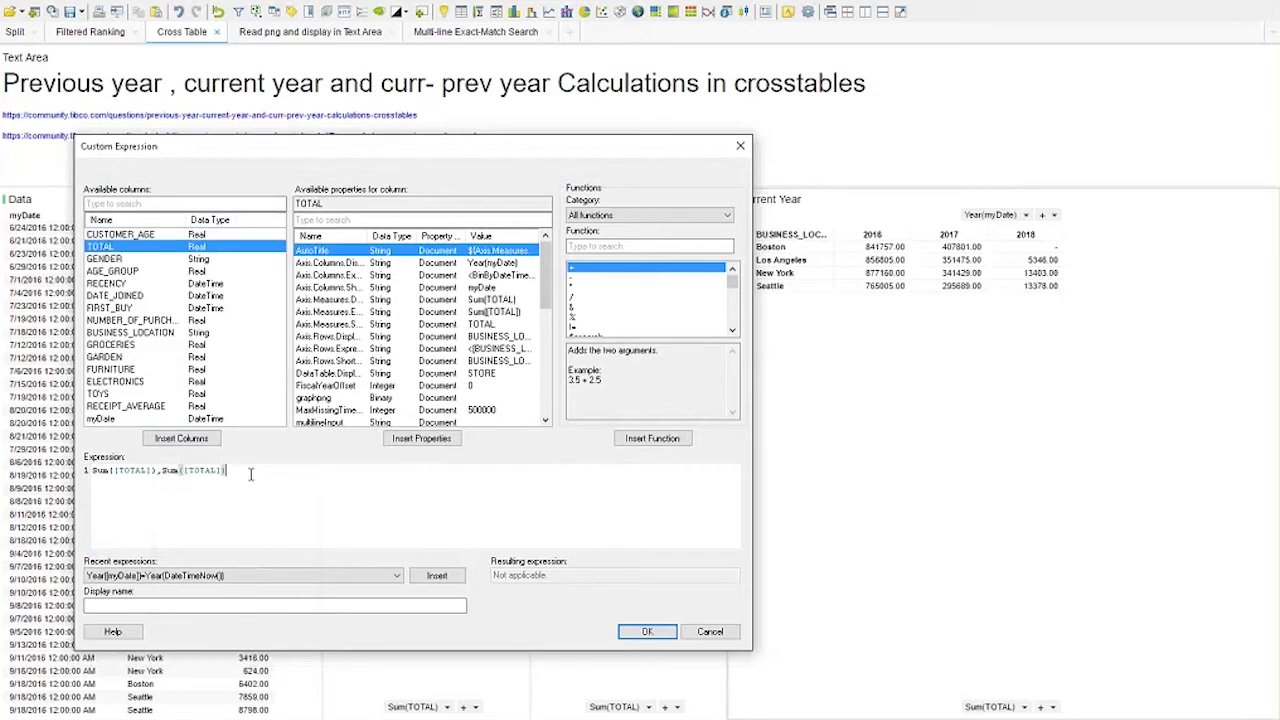
Subtract Sum([TOTAL]) OVER Previous([Axis.Columns]) from the second sum and apply the all-years crosstab's expression.
type("- Su")
type("m")
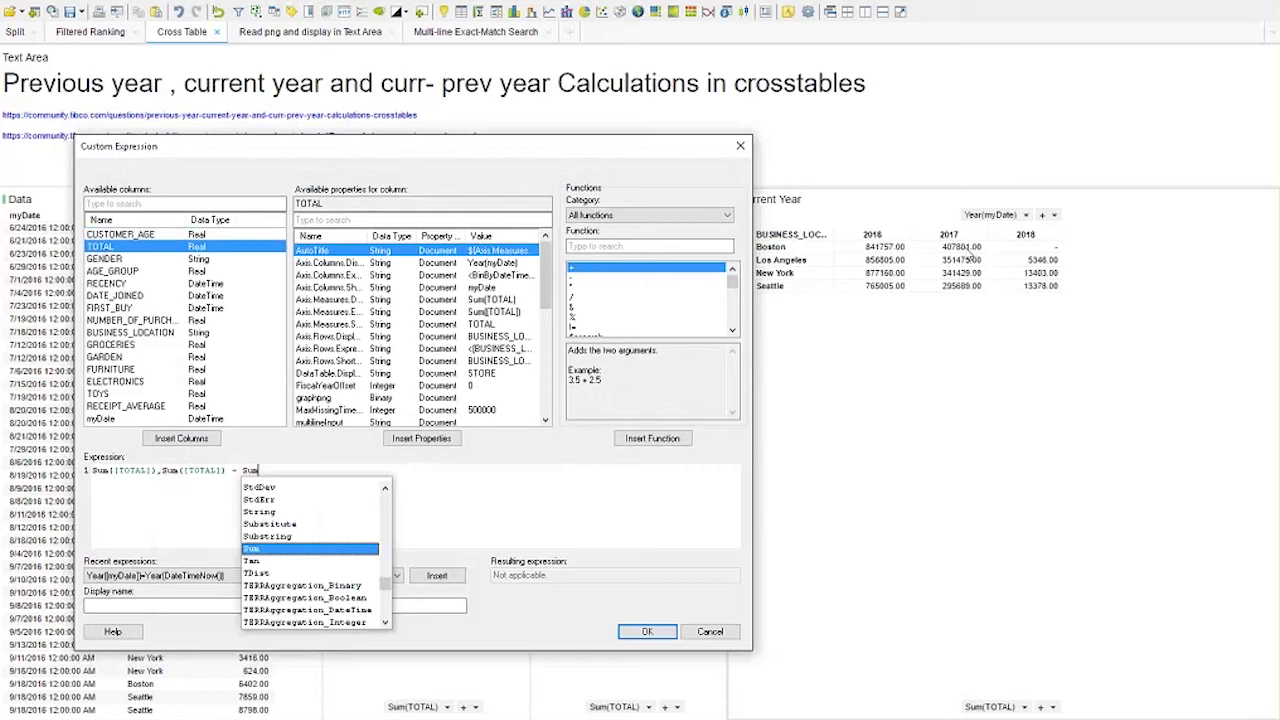
left_click(291, 466)
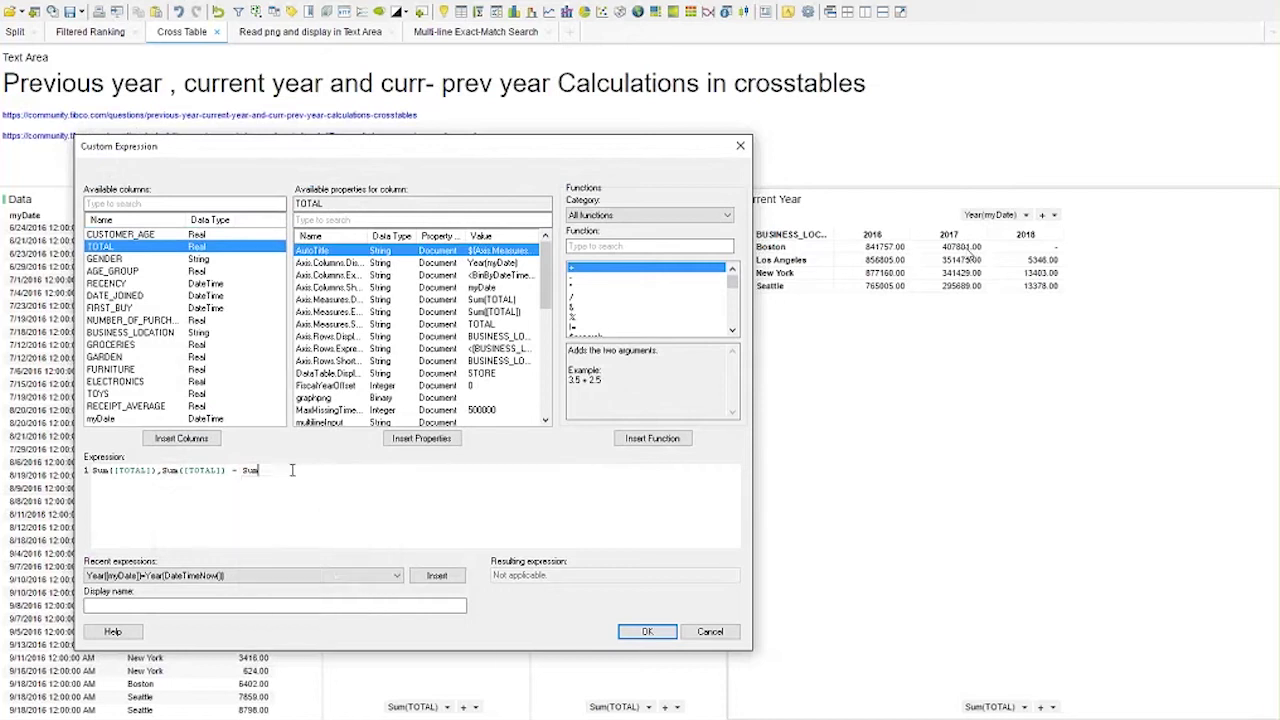
type("([TOTAL]) OV")
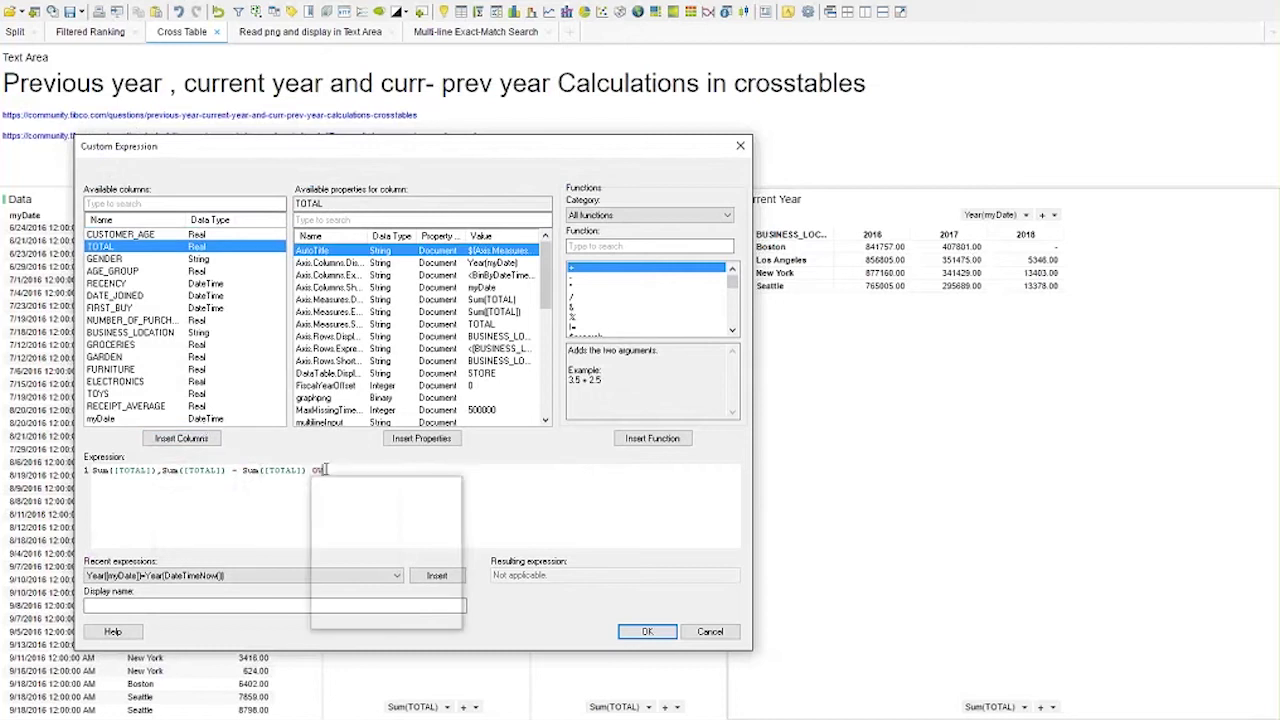
type("ER (")
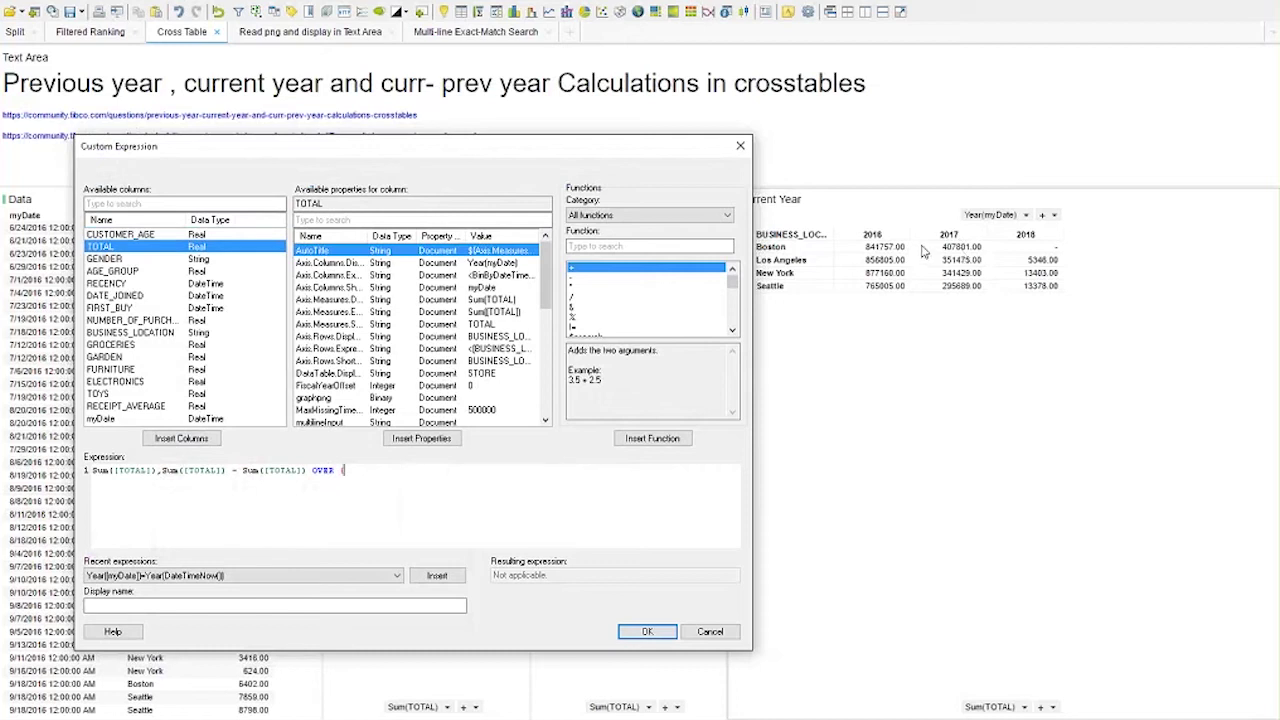
left_click(440, 470)
type("Pre")
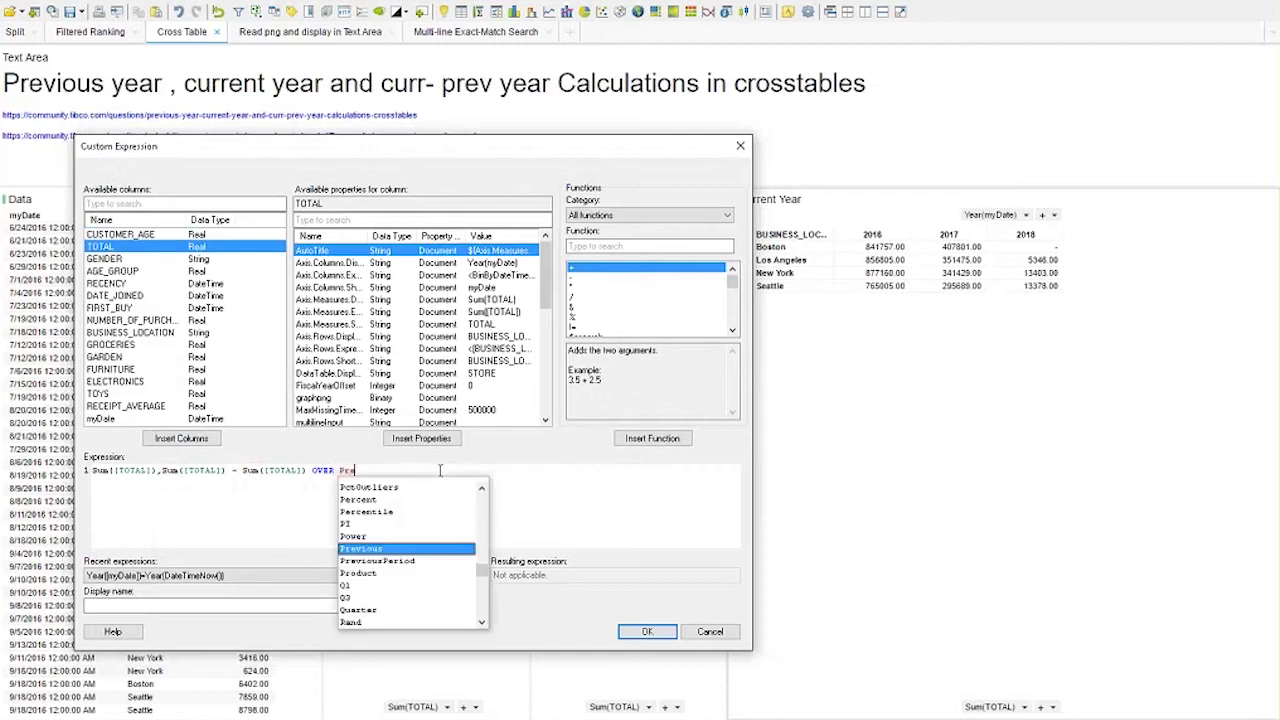
key("Return")
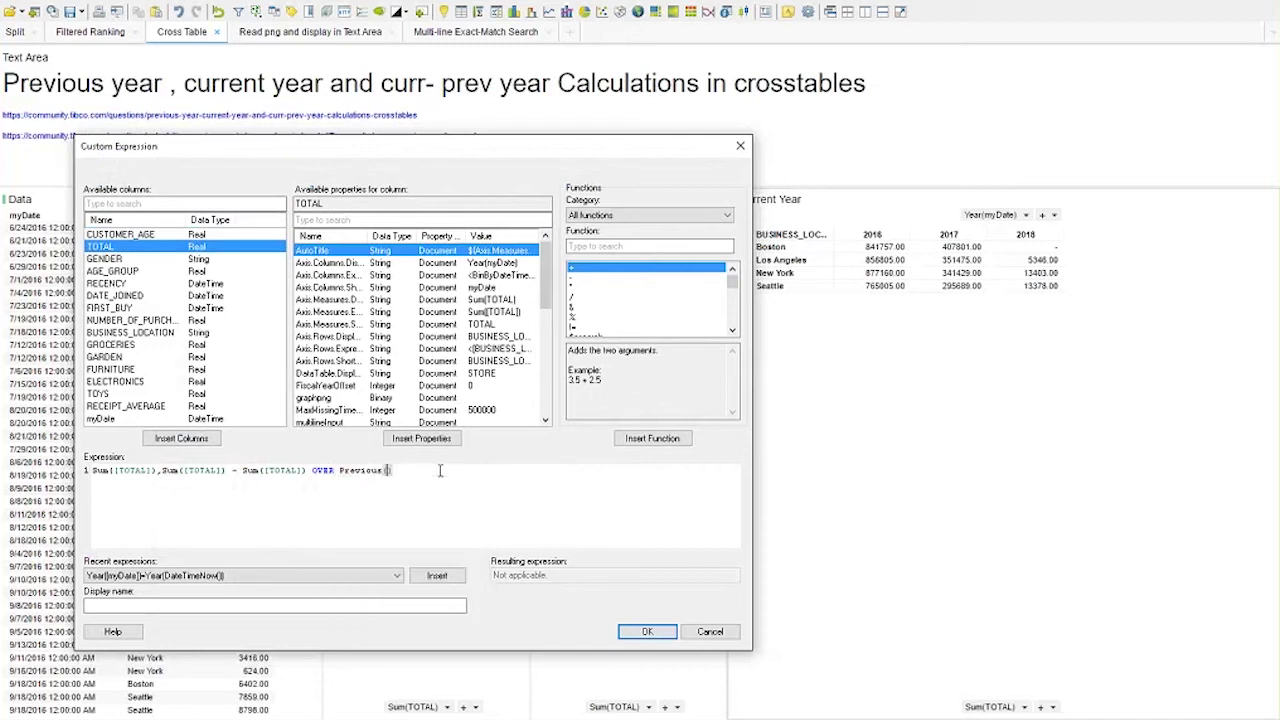
type("[")
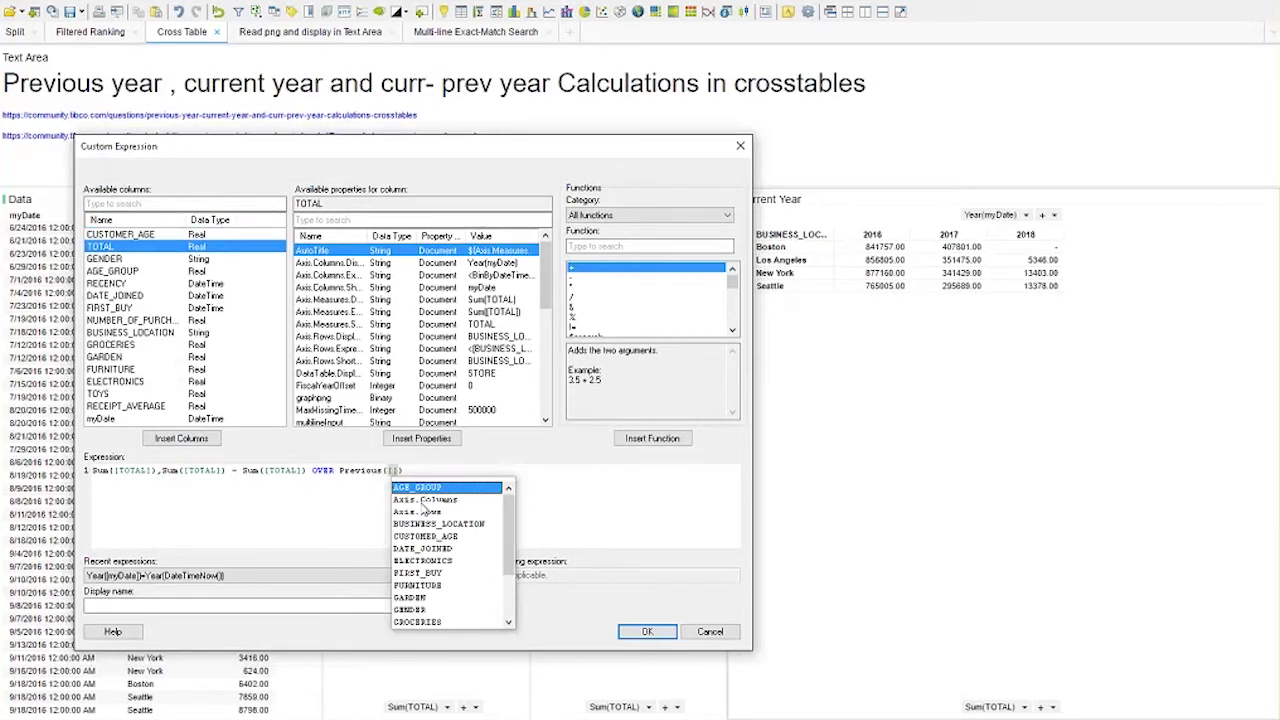
key("Down")
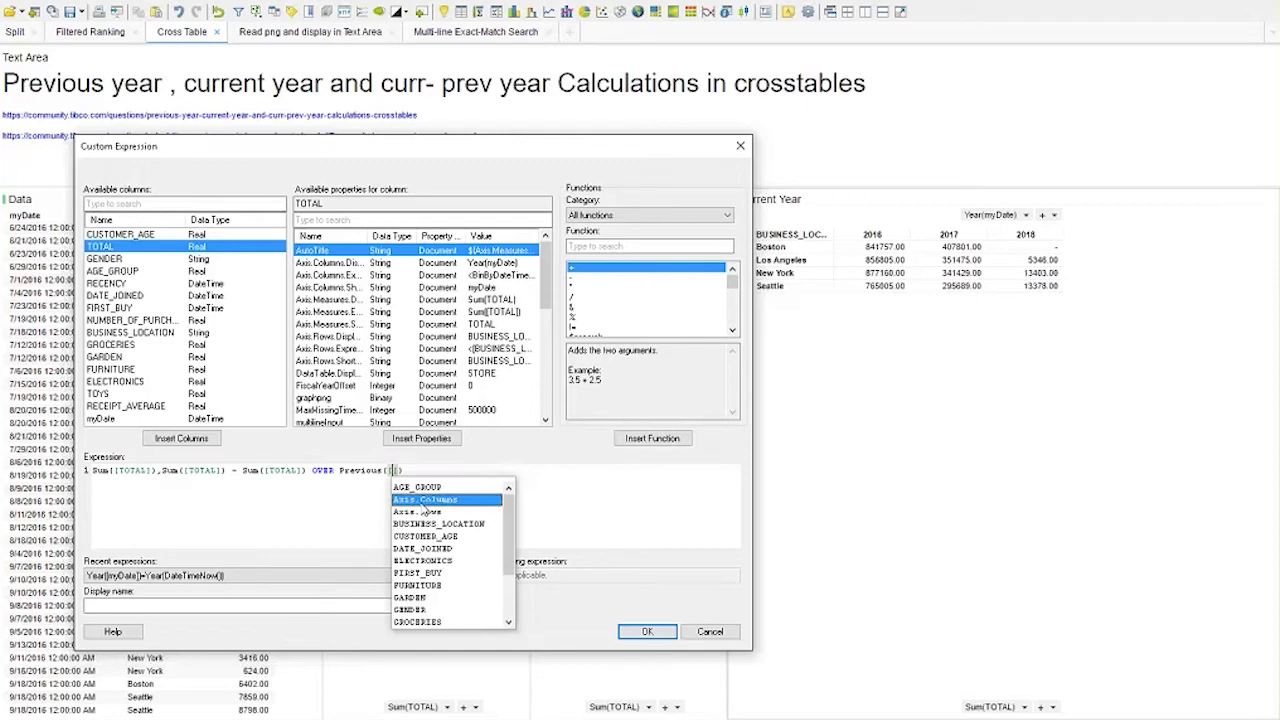
key("Return")
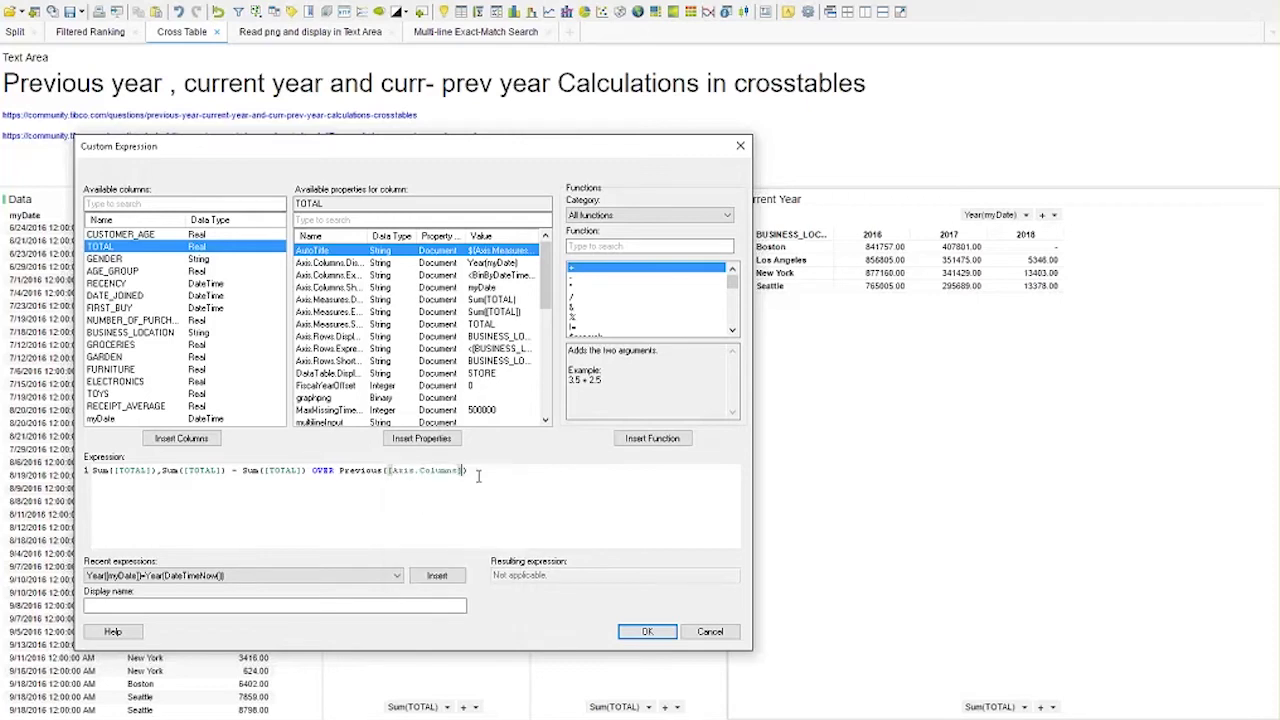
key("End")
left_click(645, 632)
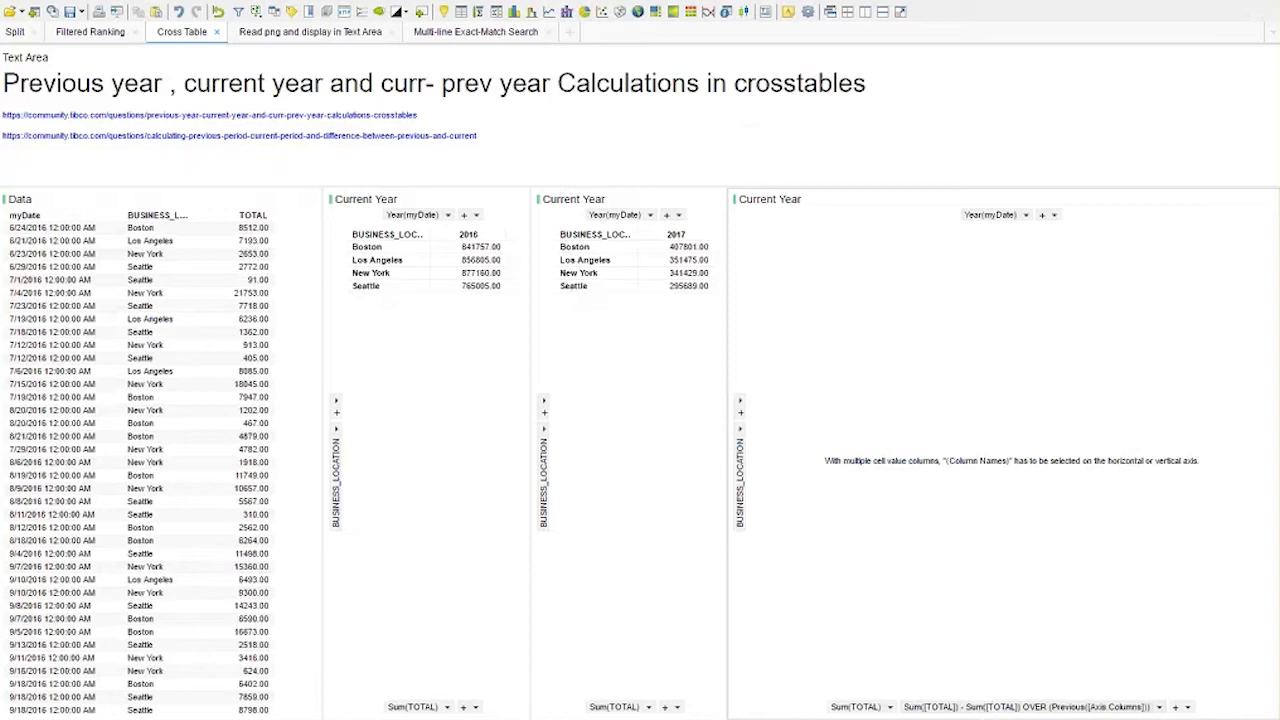
Add (Column Names) to the all-years crosstab's horizontal axis alongside Year(myDate).
left_click(1053, 216)
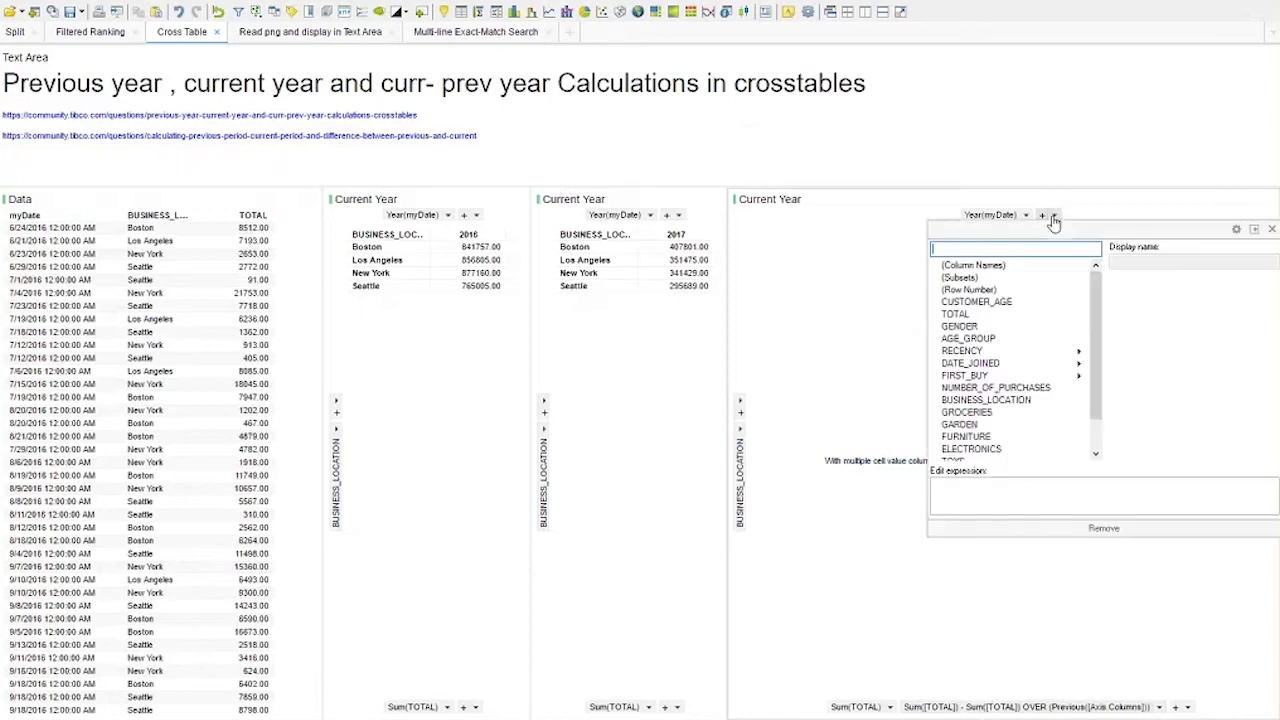
left_click(1020, 266)
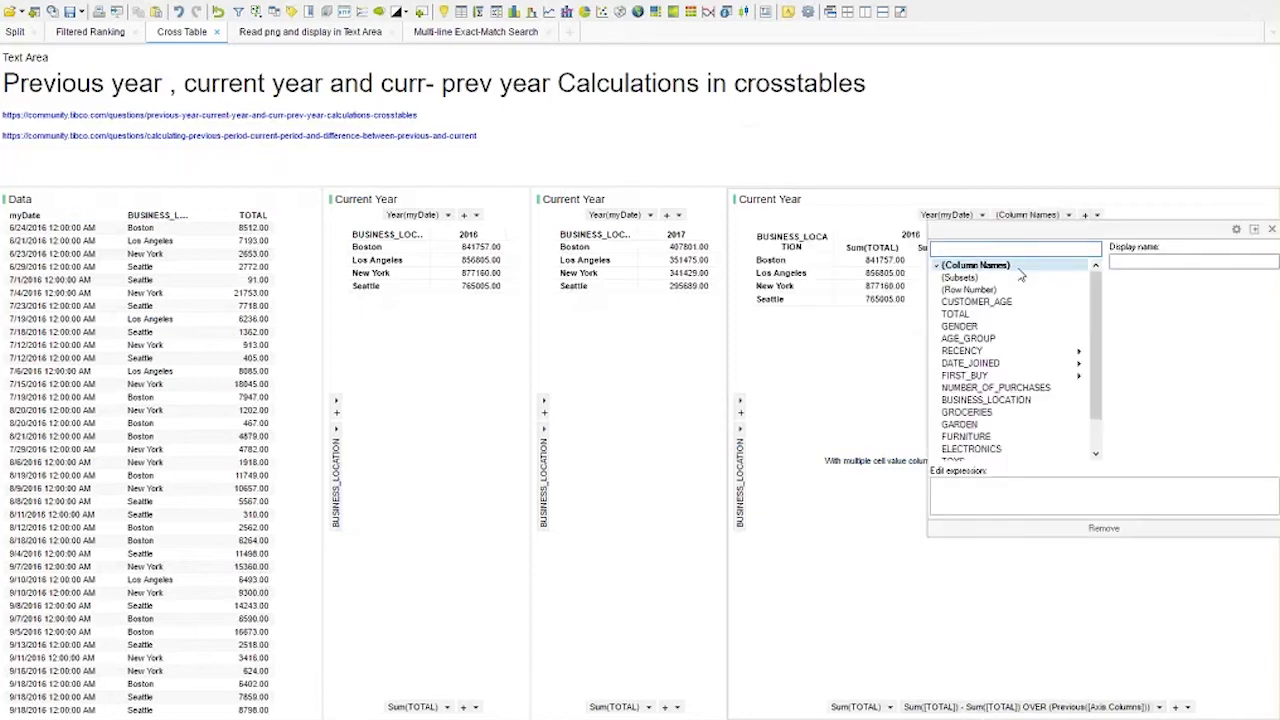
left_click(872, 352)
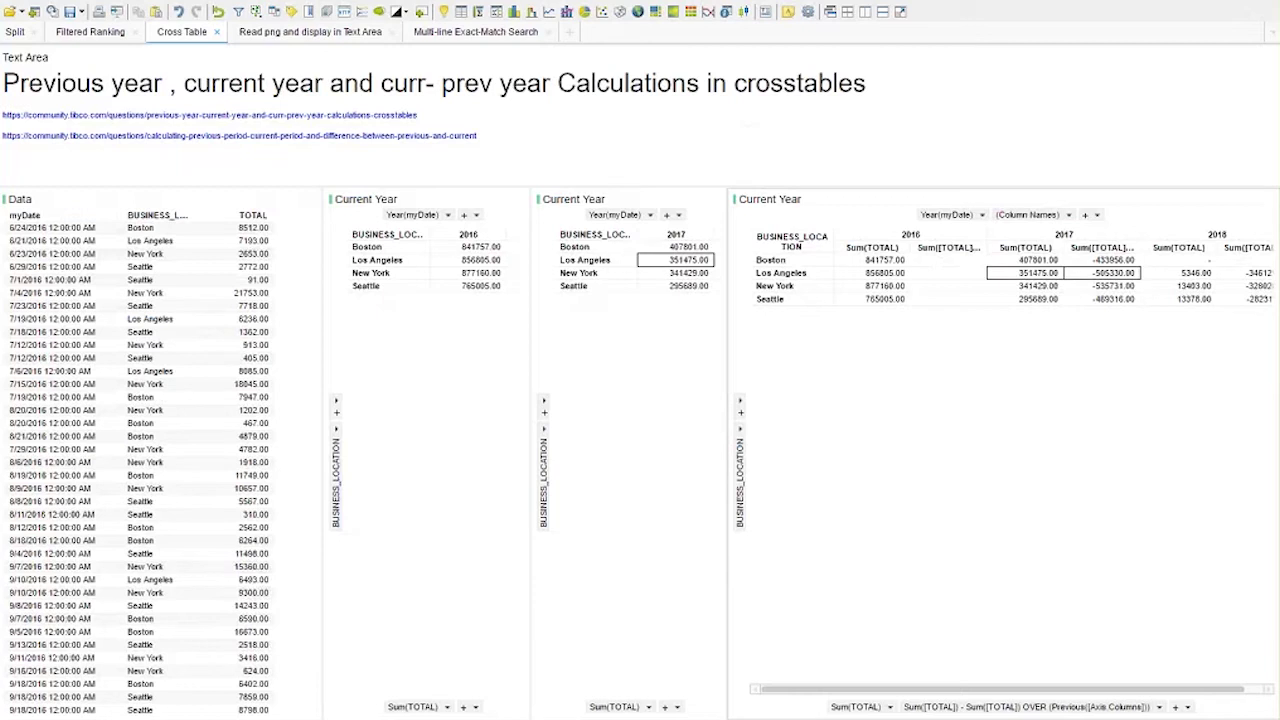
Name the difference expression in the all-years crosstab's cell values [Change from Previous] using an "as" alias.
right_click(1031, 707)
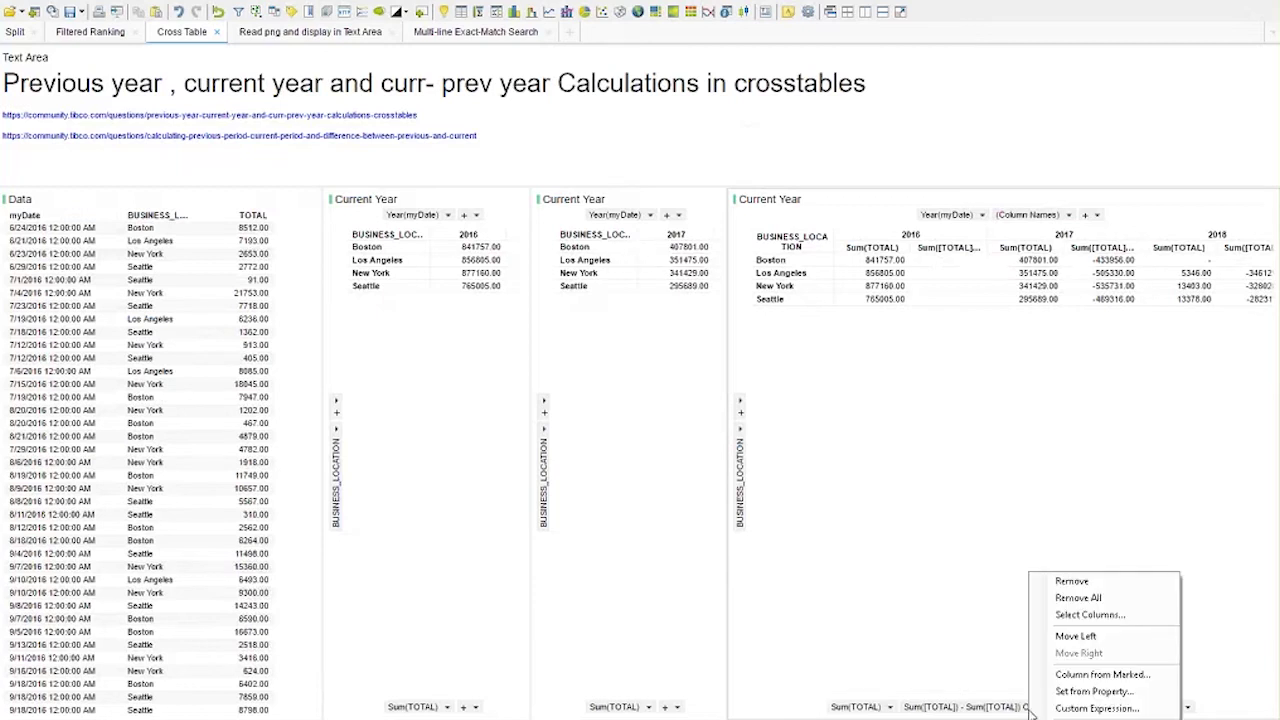
left_click(1078, 708)
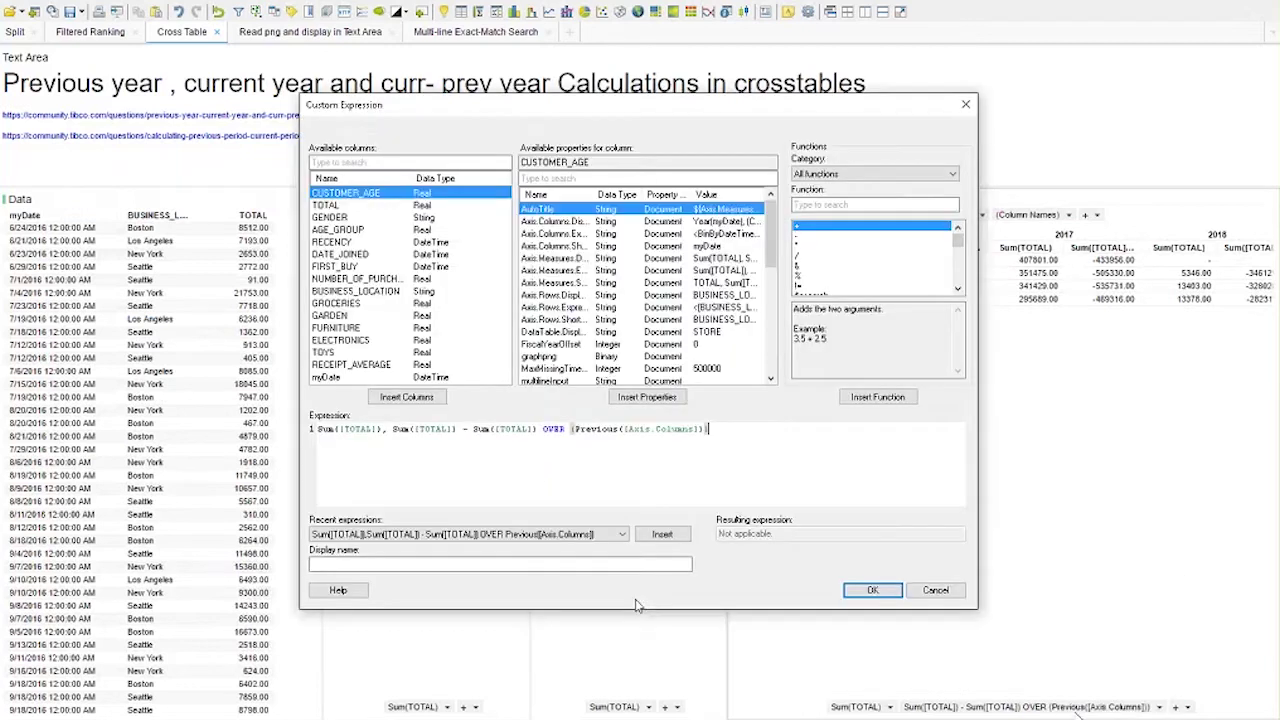
type("a")
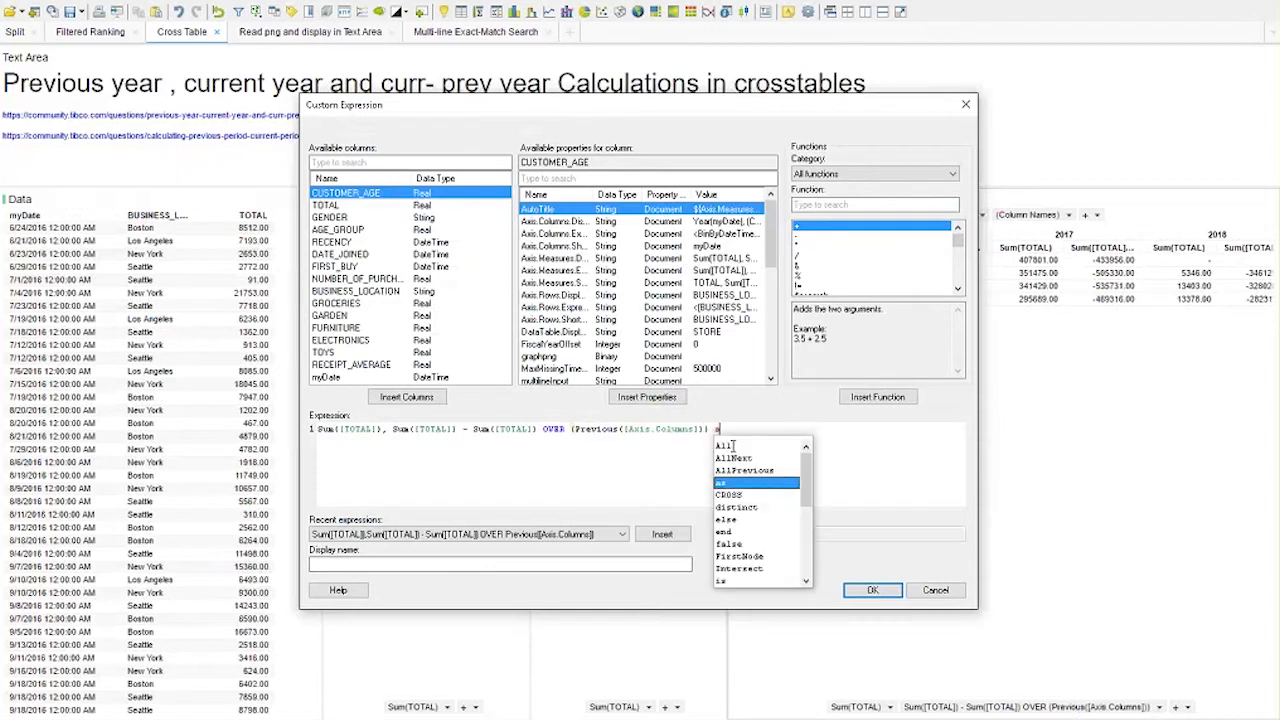
type("s [")
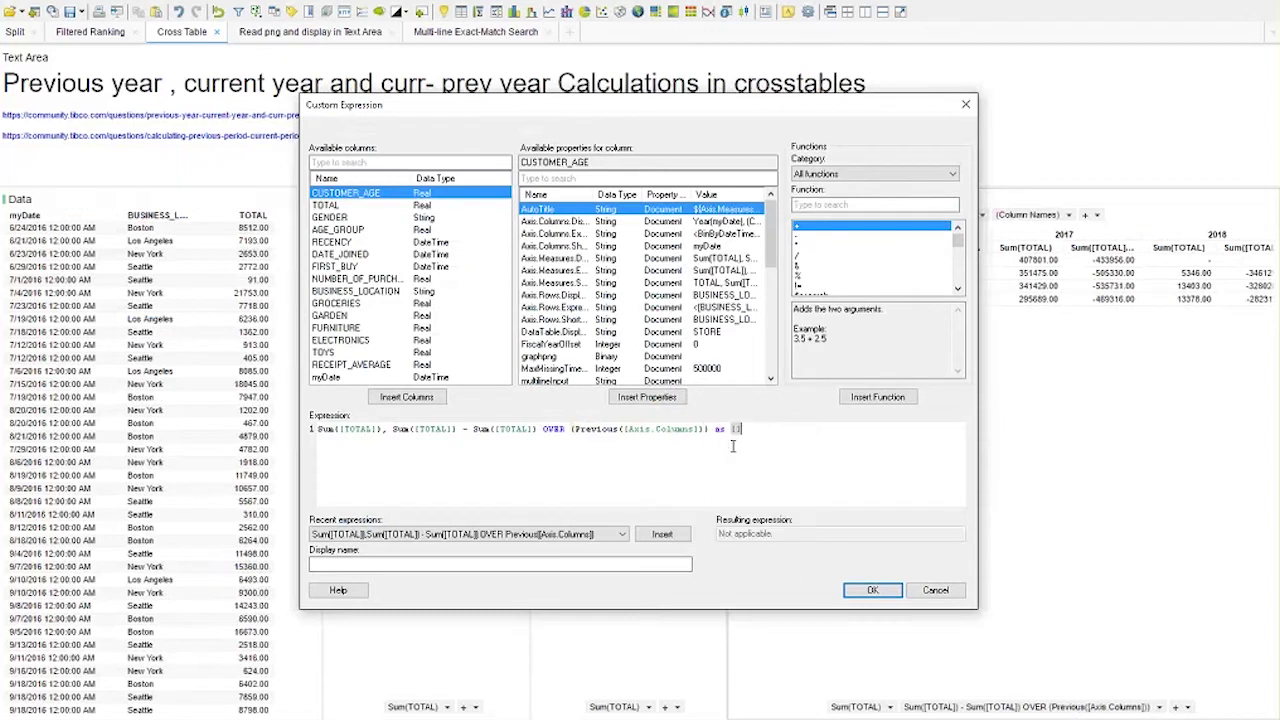
type("Change from ")
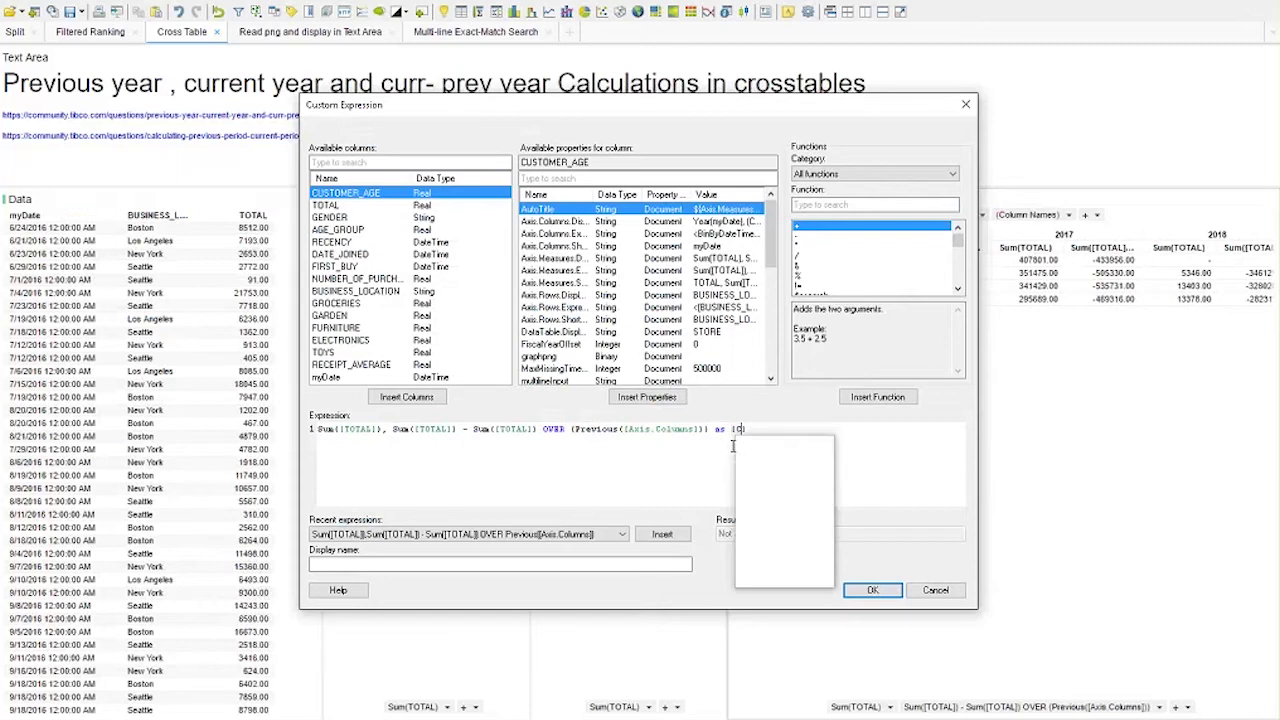
type("Previous")
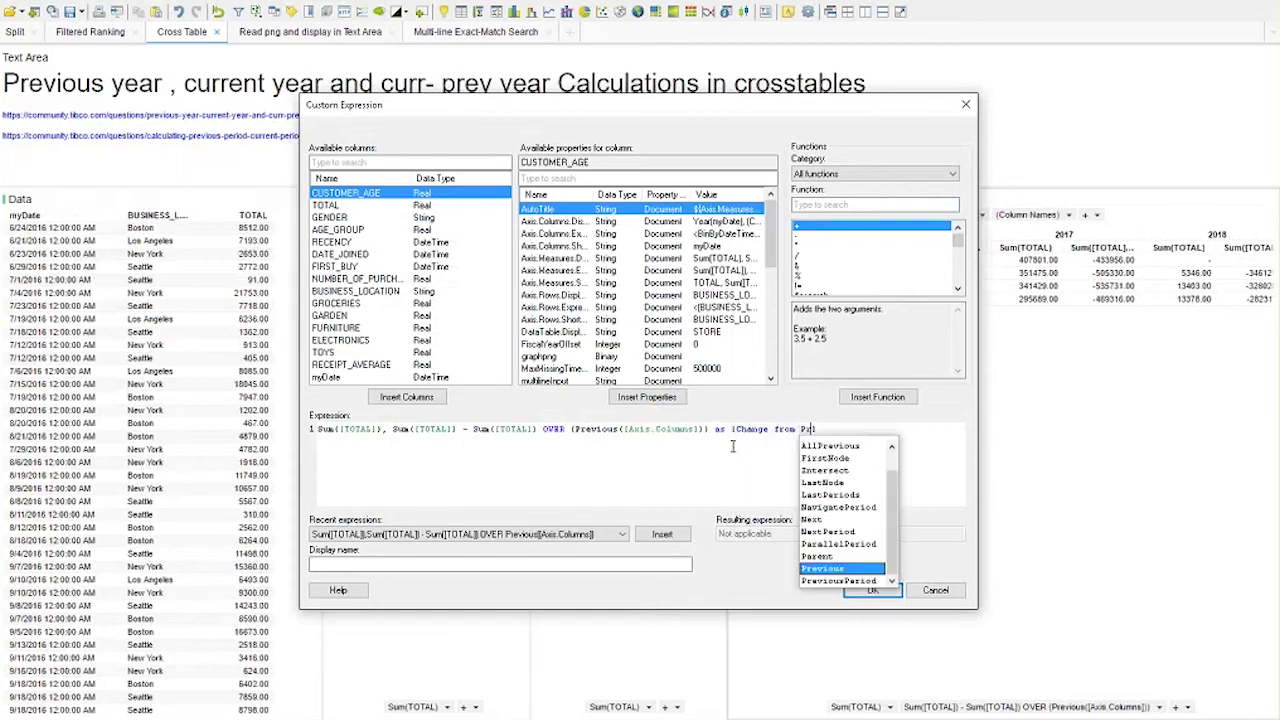
left_click(870, 592)
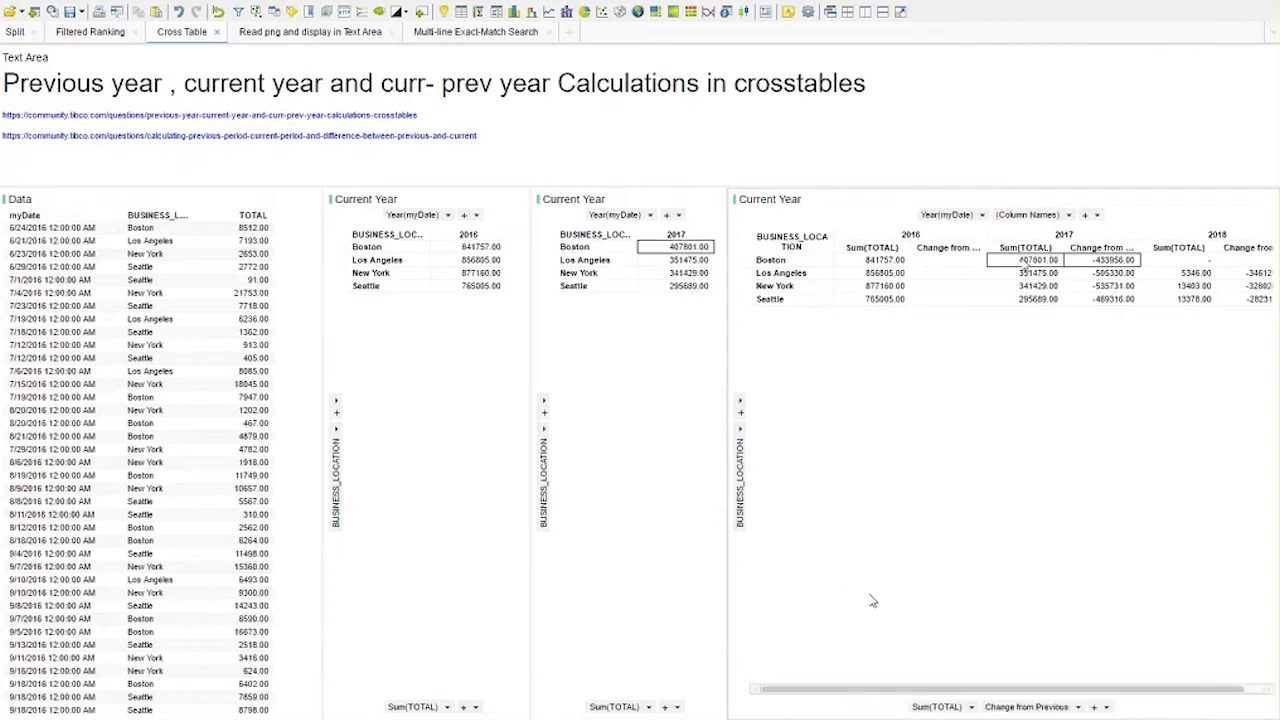
Compare Boston's 2016 and 2017 totals with the change values in the all-years crosstab.
left_click(943, 262)
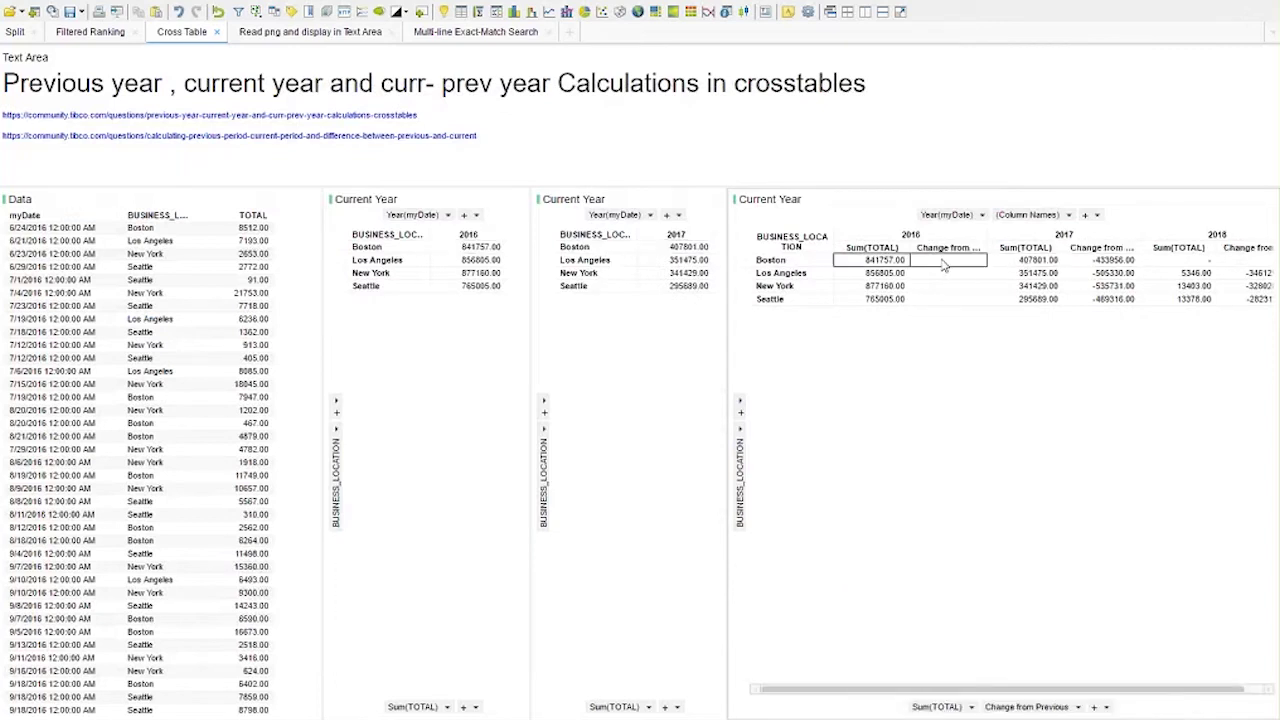
left_click(912, 260)
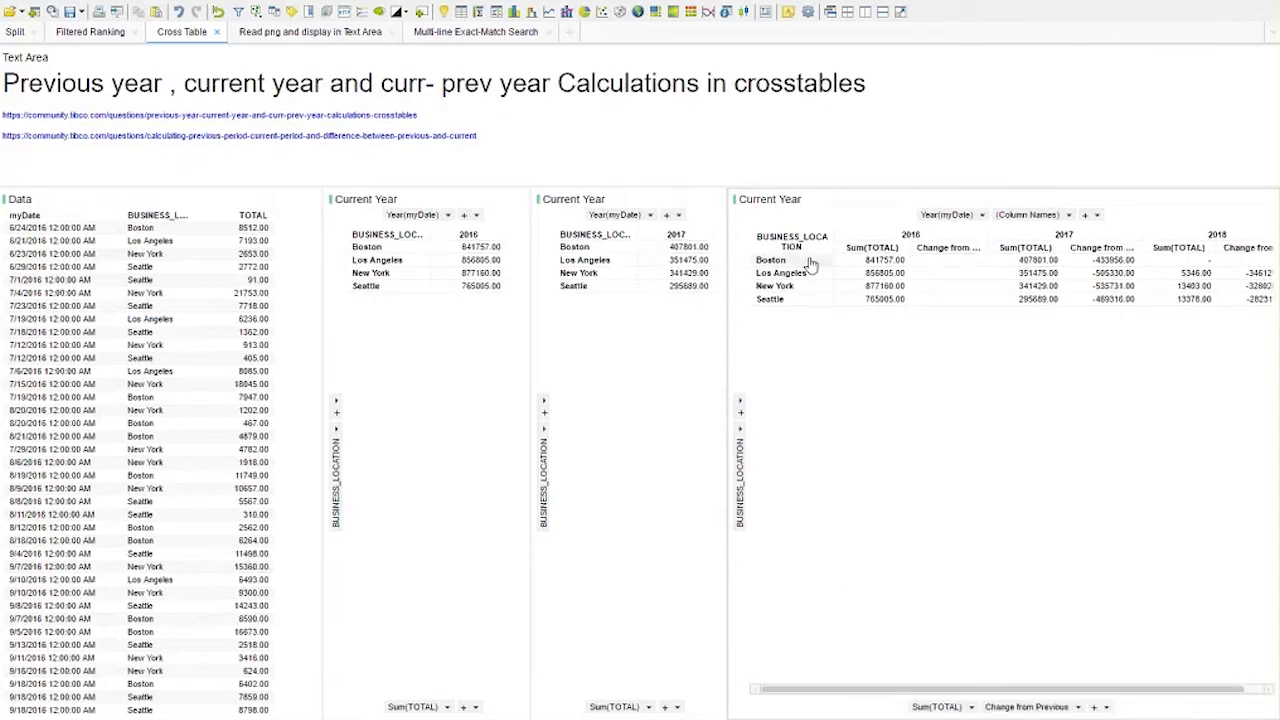
left_click(1110, 261)
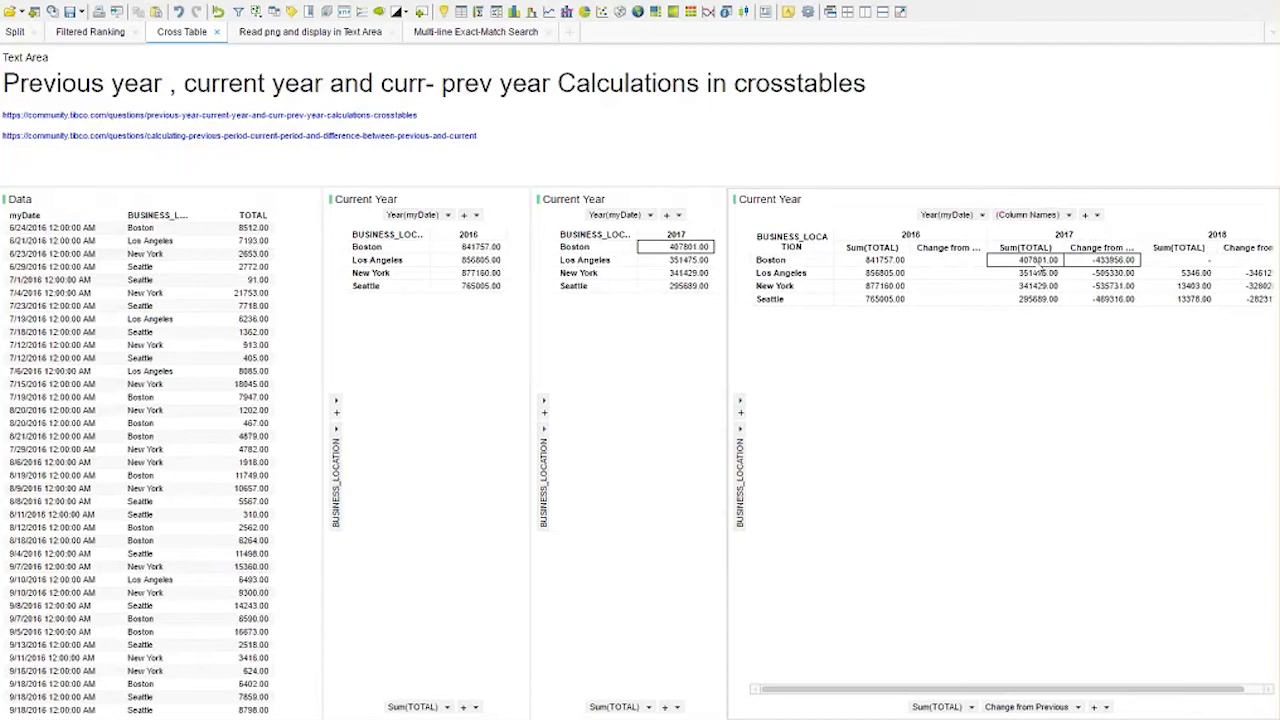
mouse_move(1038, 267)
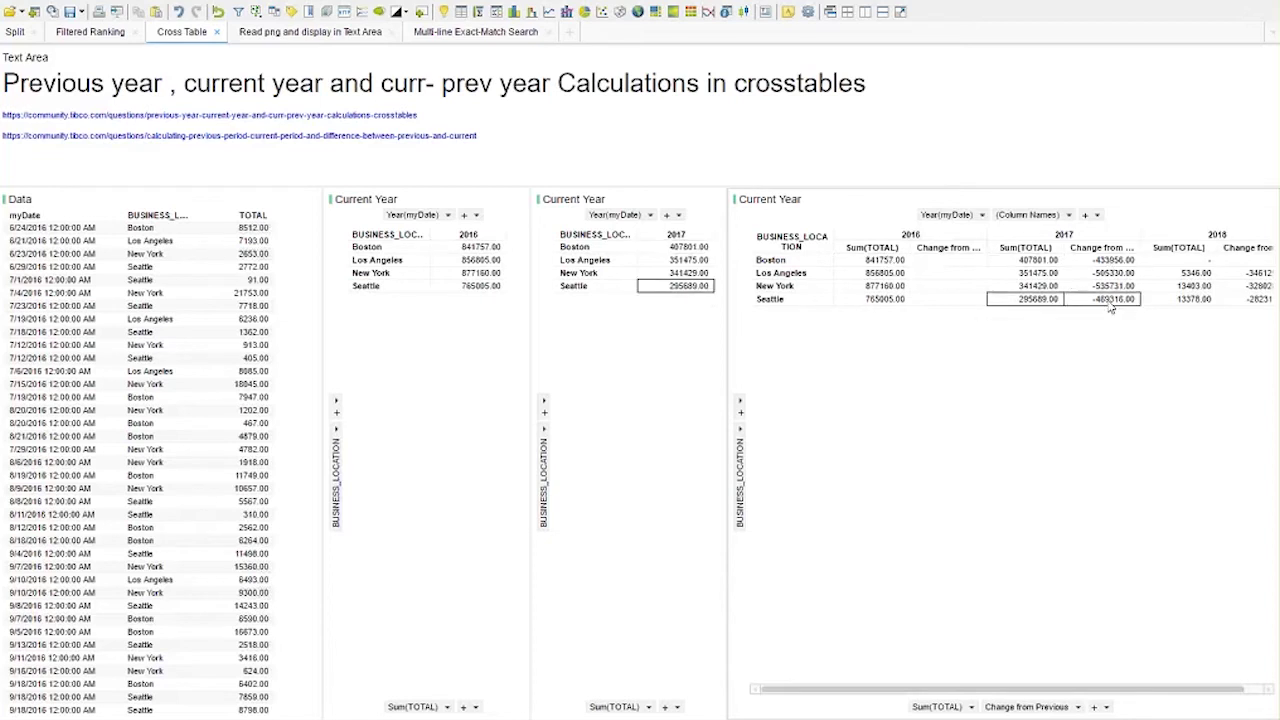
right_click(852, 392)
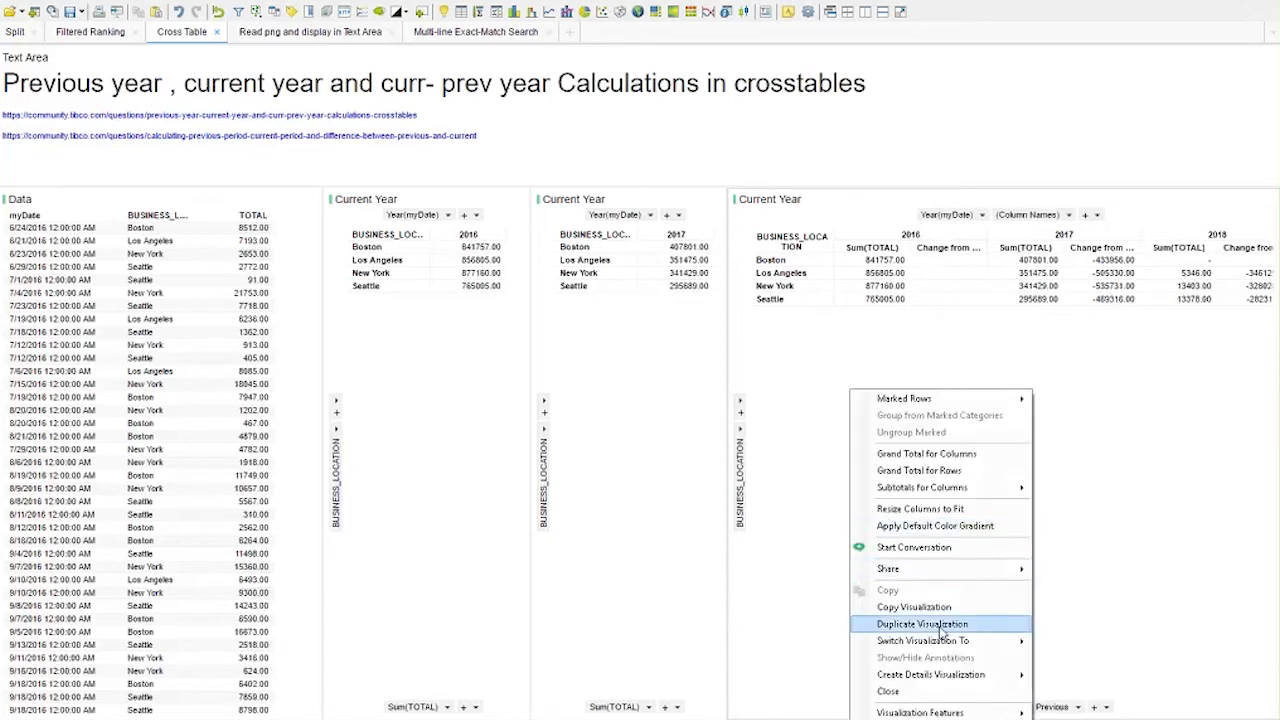
left_click(775, 399)
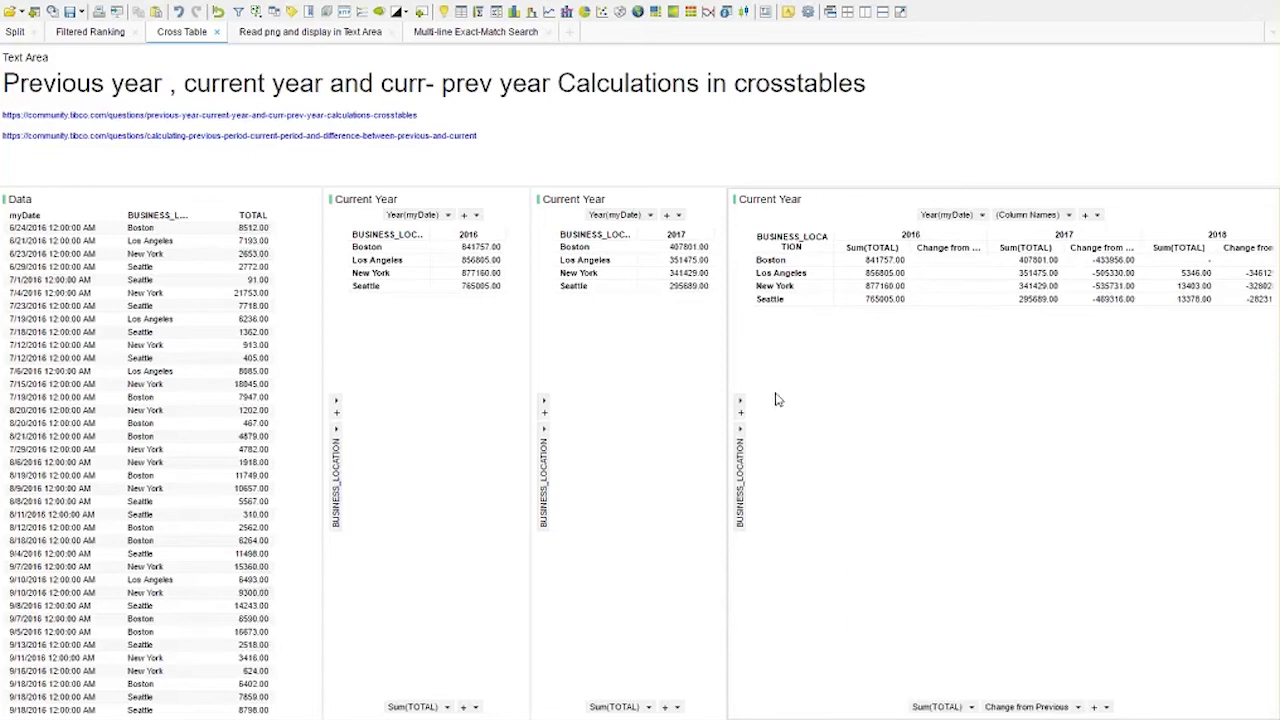
Insert a new cross table below the all-years crosstab and shrink the text area's height to enlarge the visualizations.
key("alt+i")
mouse_move(190, 64)
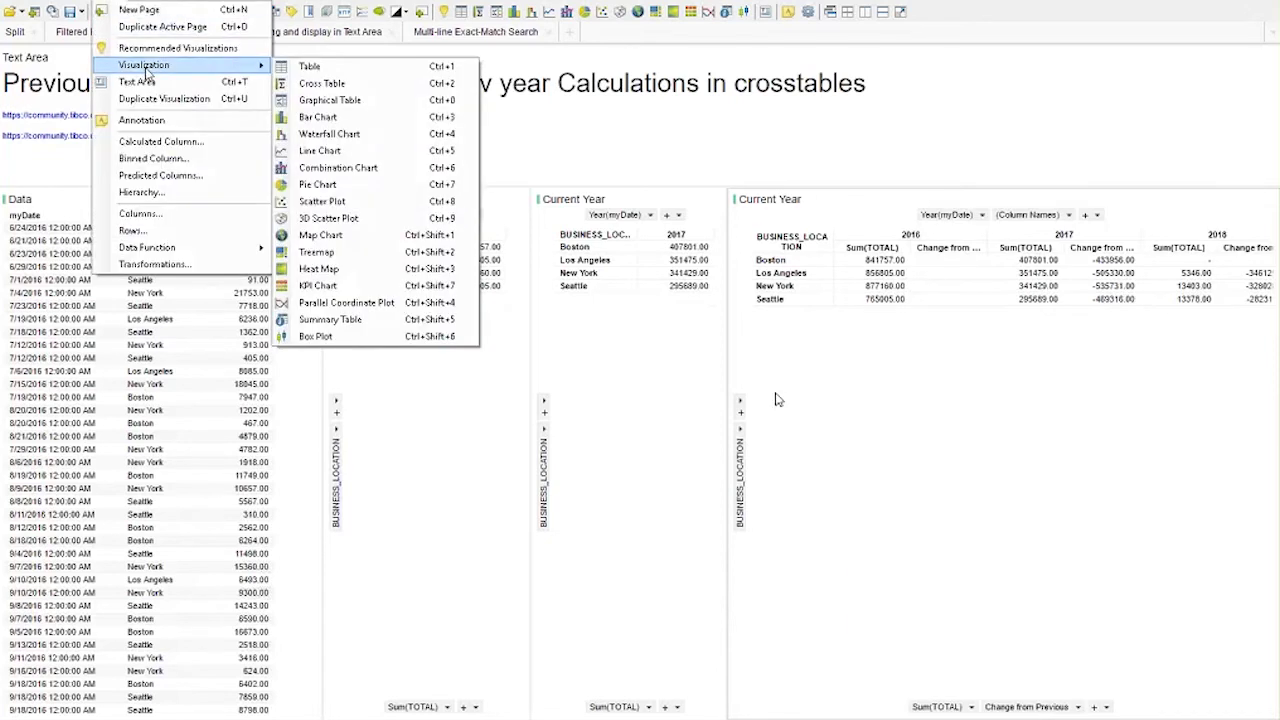
left_click(330, 83)
left_click_drag(150, 57, 1046, 634)
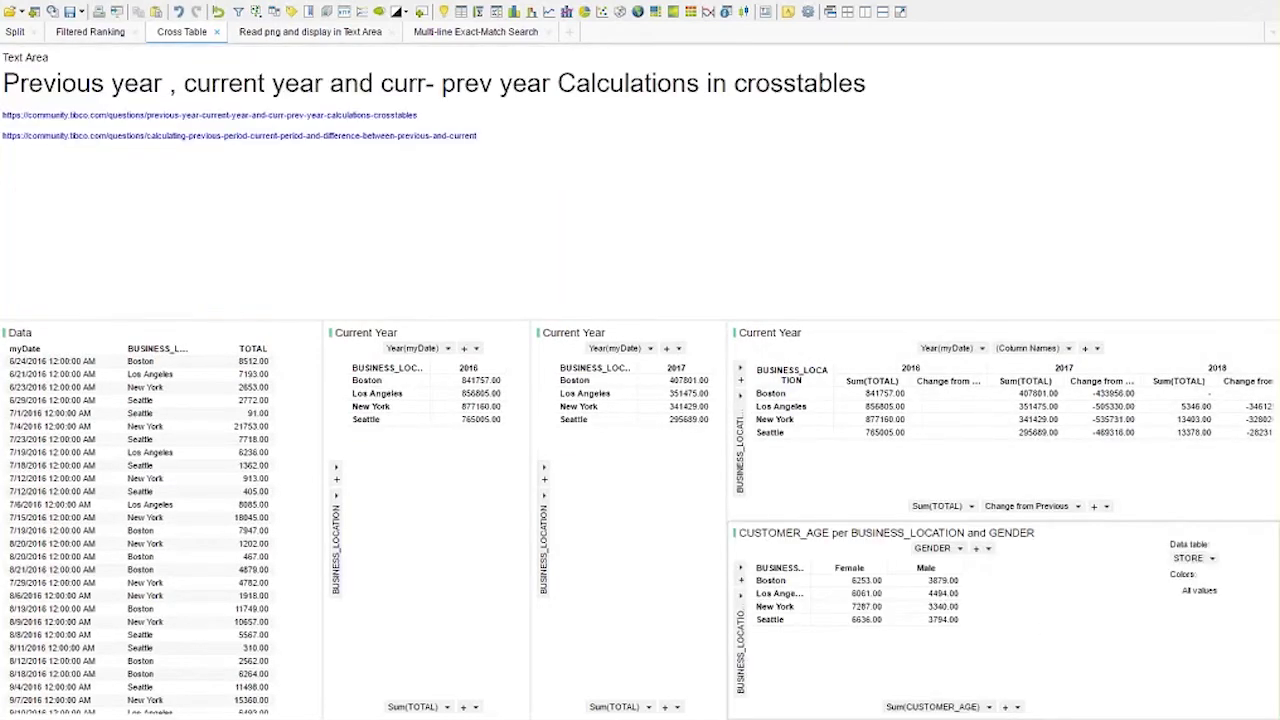
left_click_drag(744, 175, 744, 172)
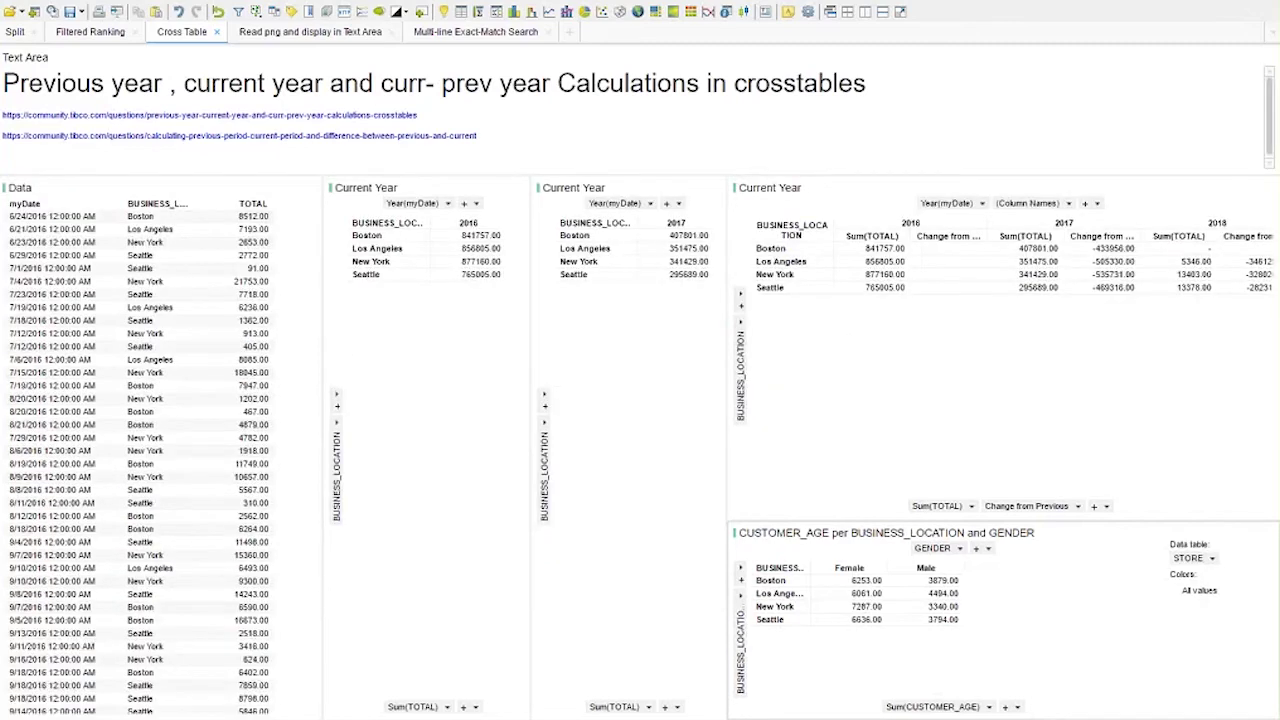
Set the new crosstab's horizontal axis to (Column Names) and increase its height by shrinking the all-years crosstab above.
left_click(988, 548)
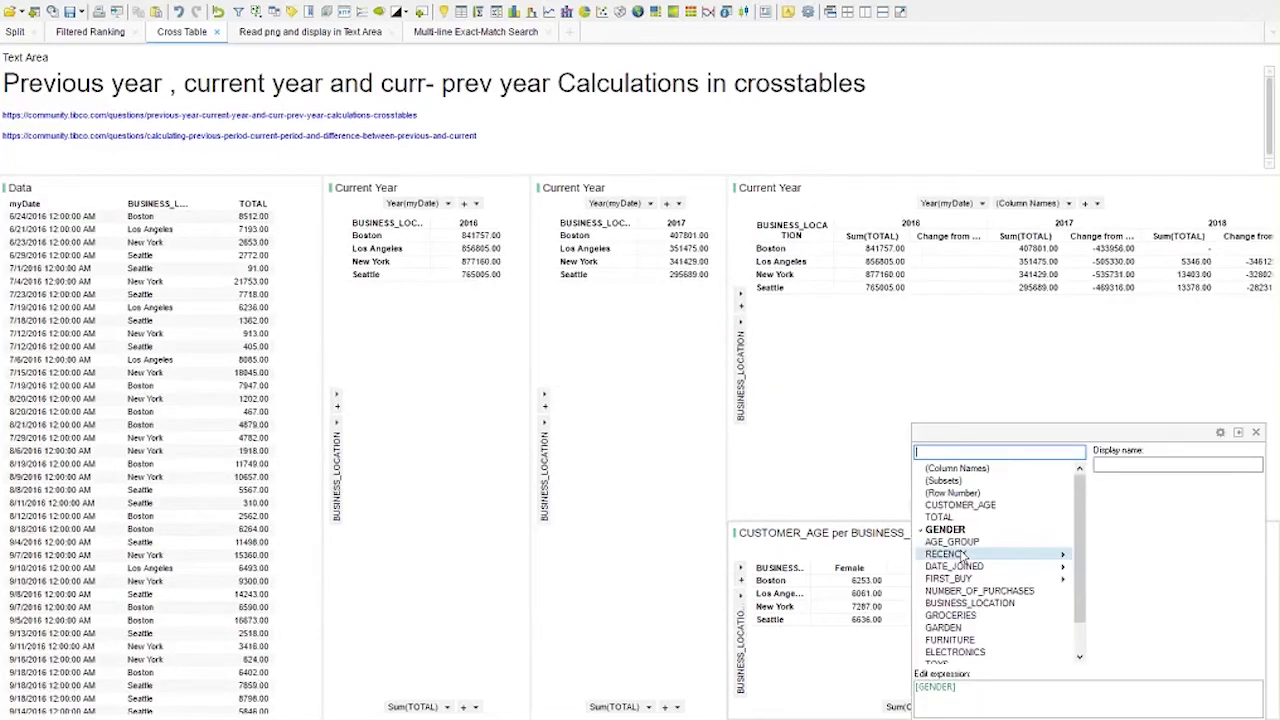
left_click(950, 469)
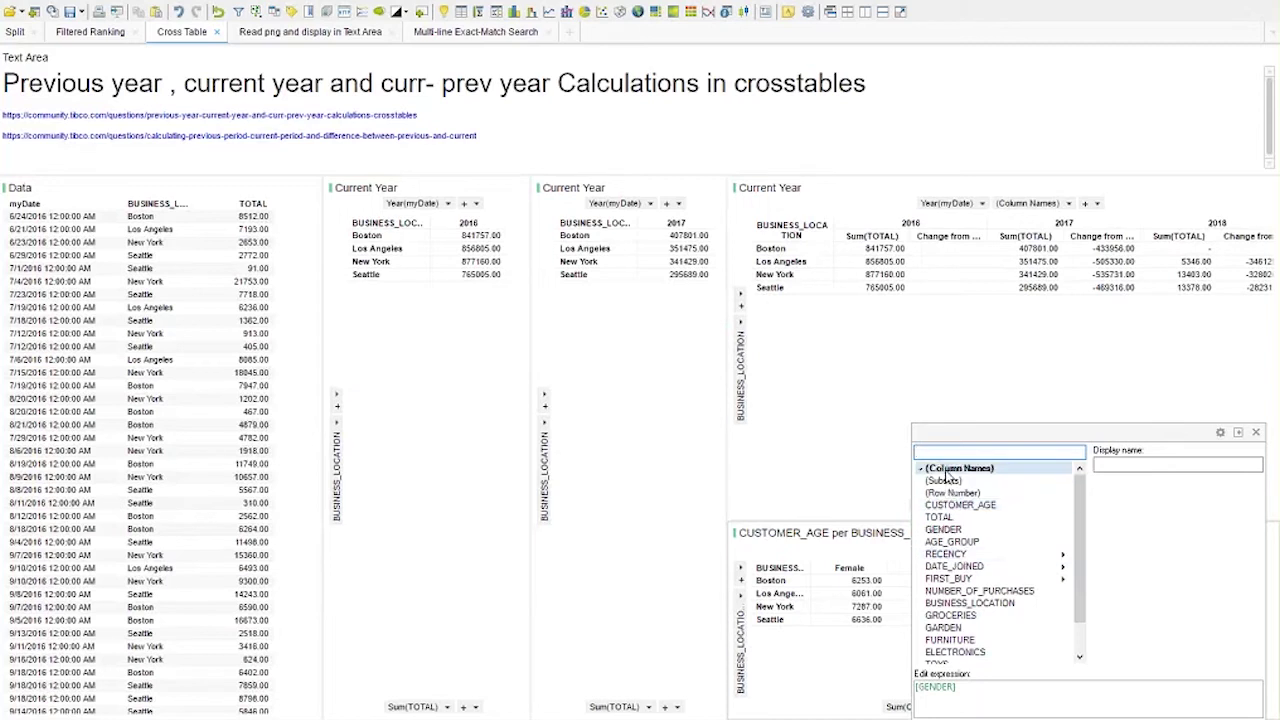
left_click(873, 474)
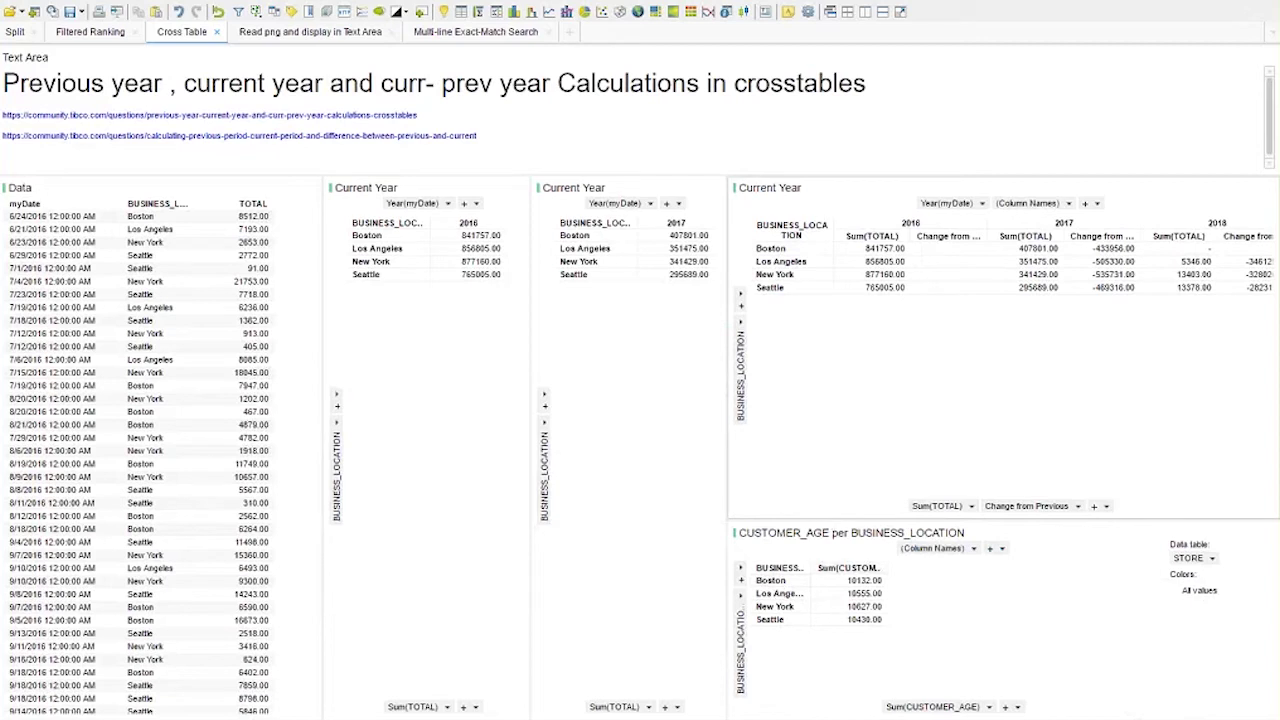
left_click_drag(828, 519, 845, 345)
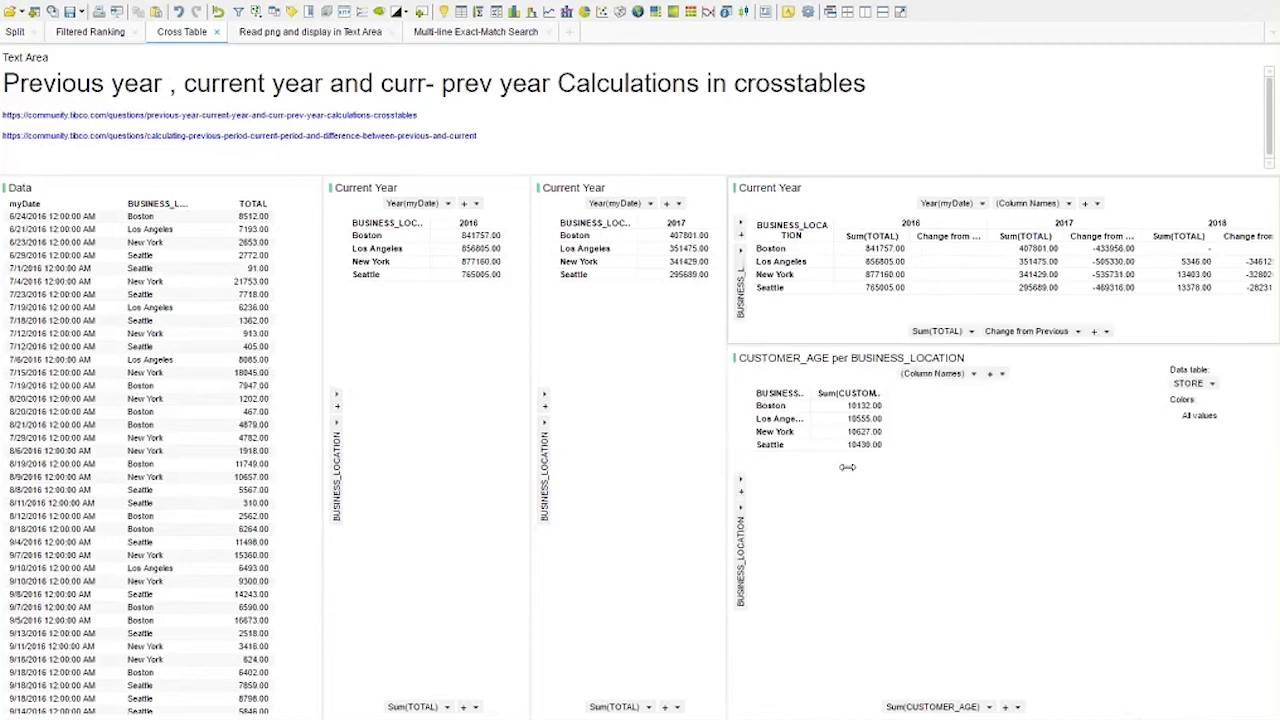
Set the new crosstab's cell values to the custom expression Sum(If(Year([myDate])=Year(DateTimeNow()),[TOTAL])) as [Current Year].
right_click(917, 703)
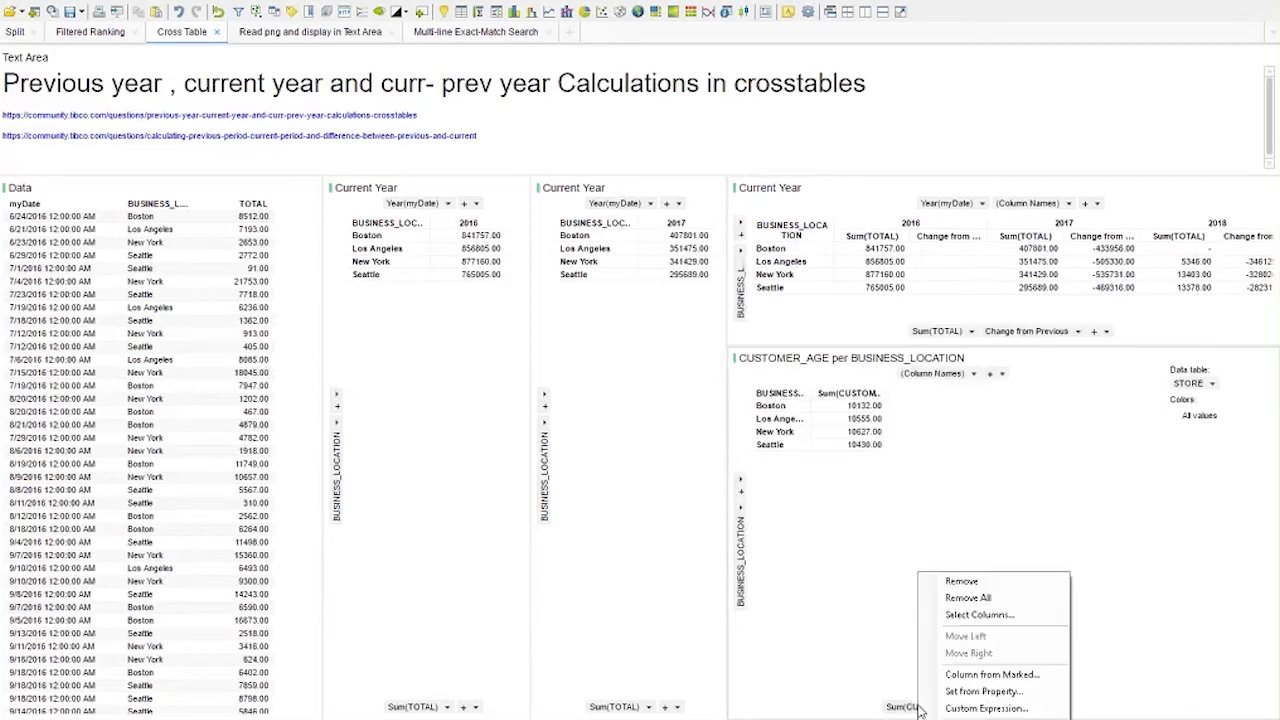
left_click(972, 708)
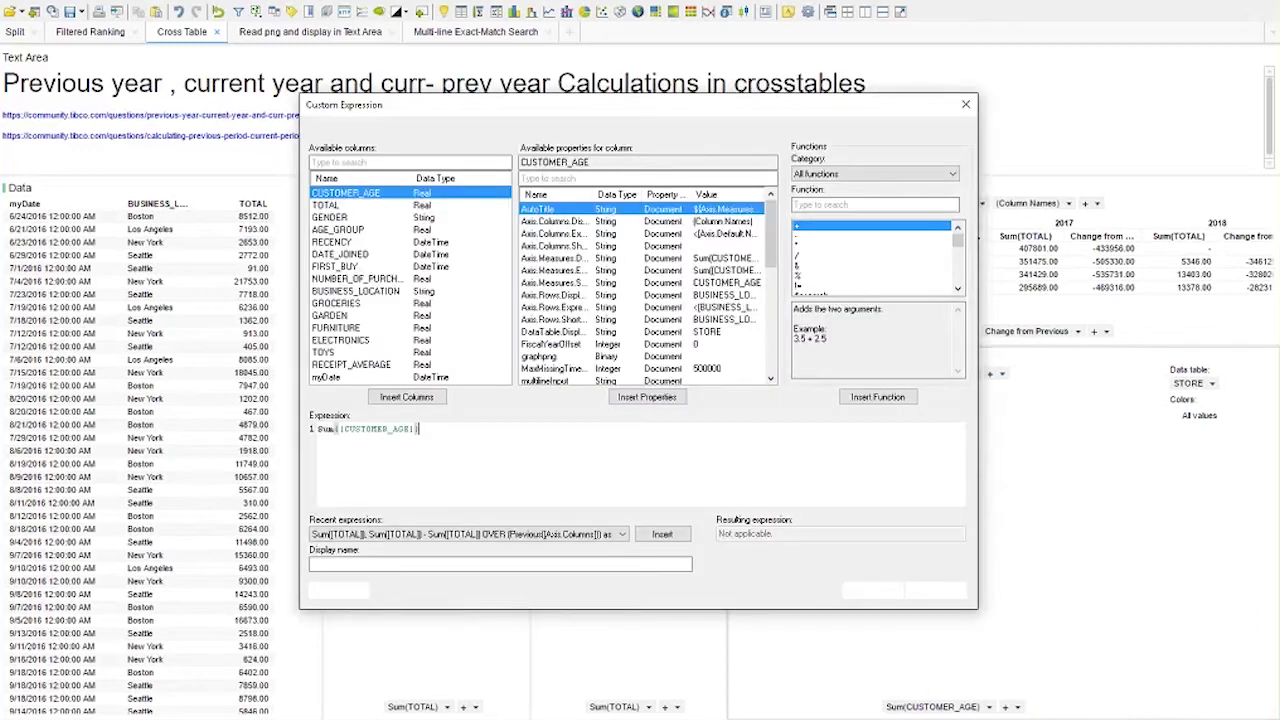
key("ctrl+a")
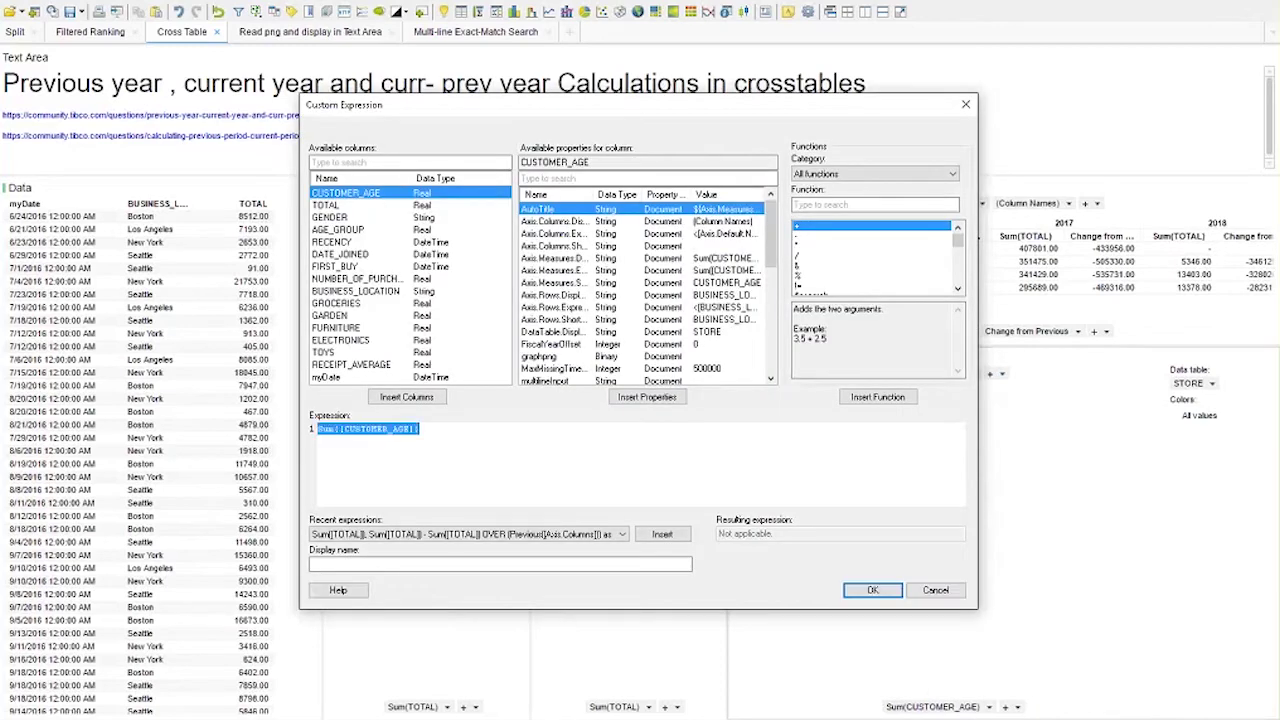
left_click_drag(556, 104, 360, 109)
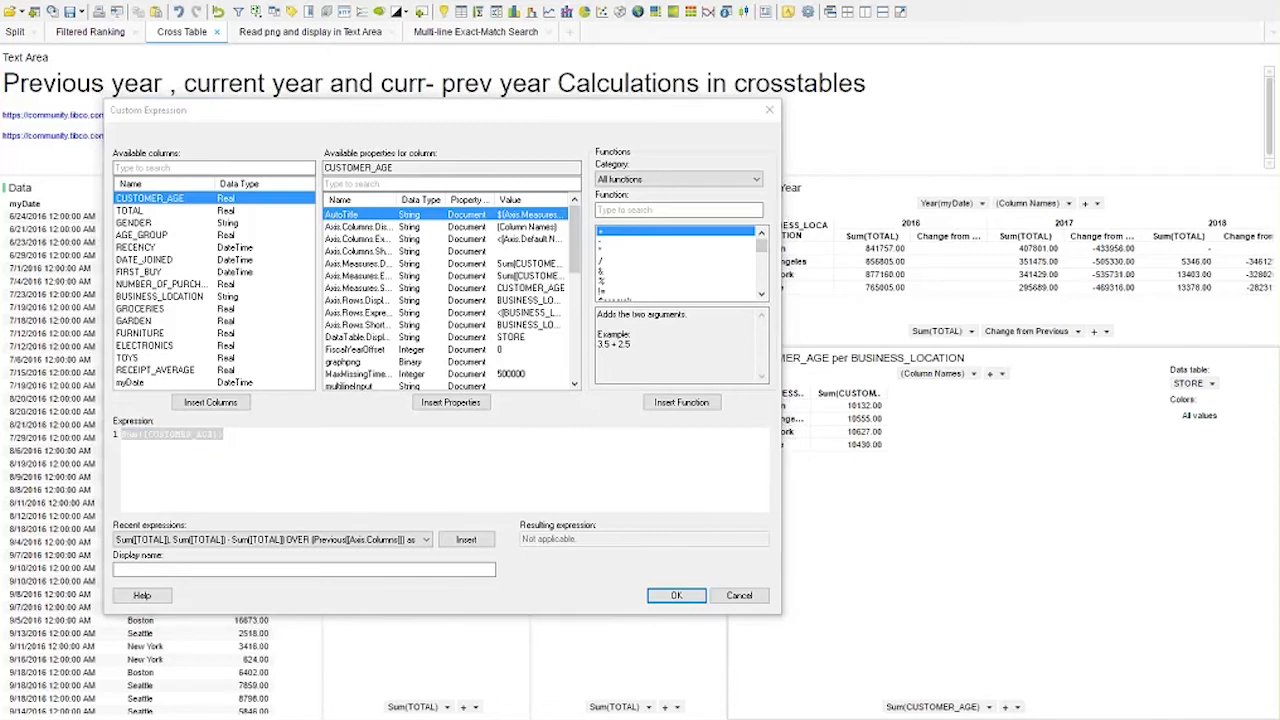
left_click(242, 481)
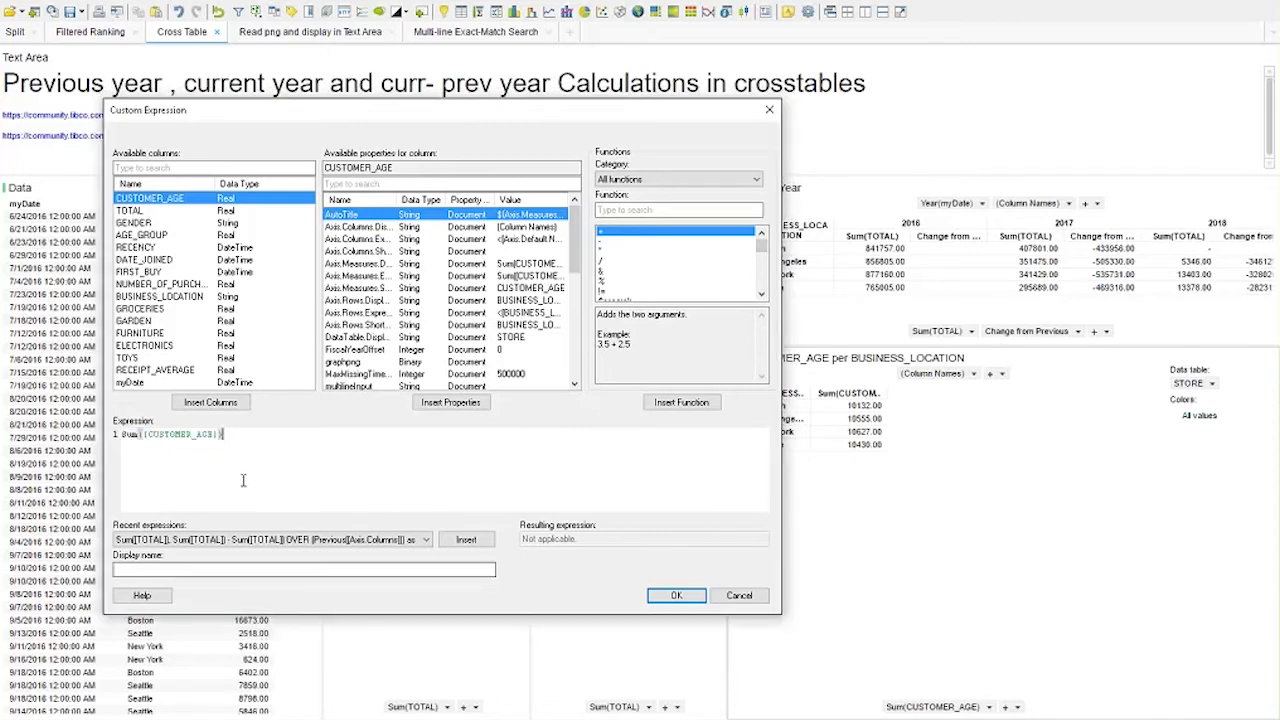
key("ctrl+a")
type("Sum(If(Year([myDate])=Year(DateTimeNow()),[TOTAL])) as [Current Year]")
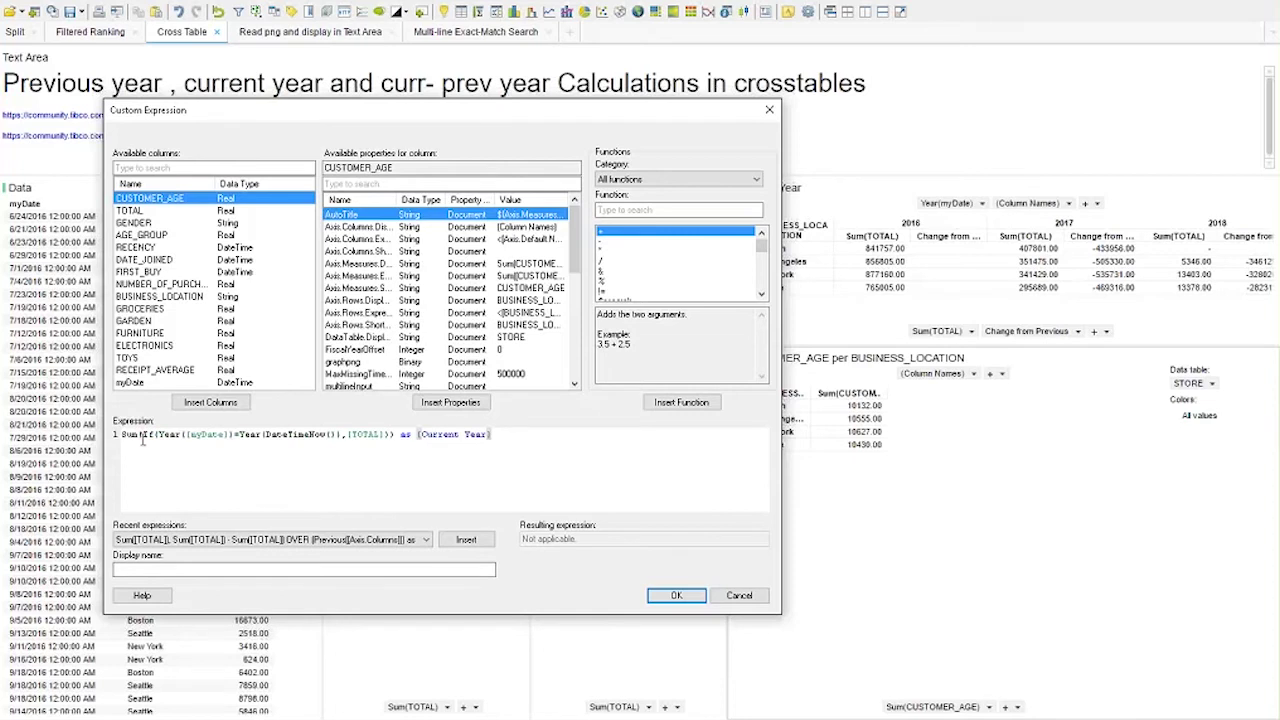
left_click(141, 436)
left_click_drag(142, 436, 328, 453)
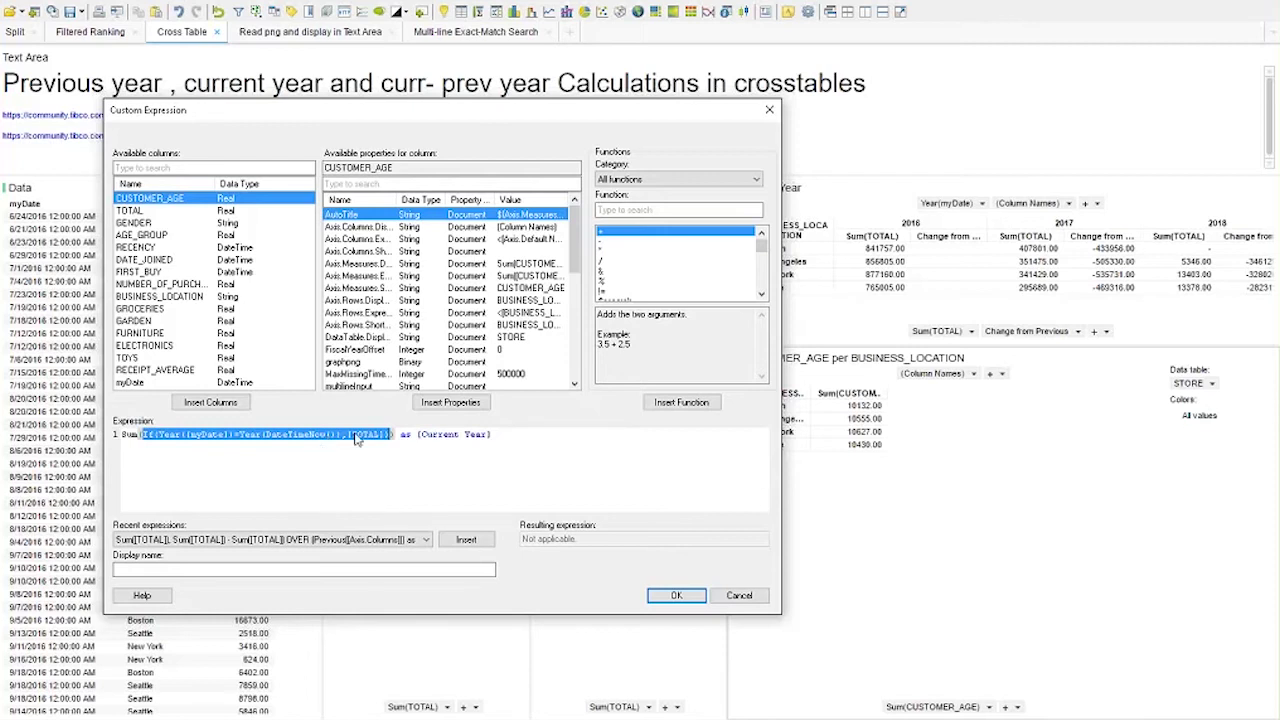
left_click(675, 595)
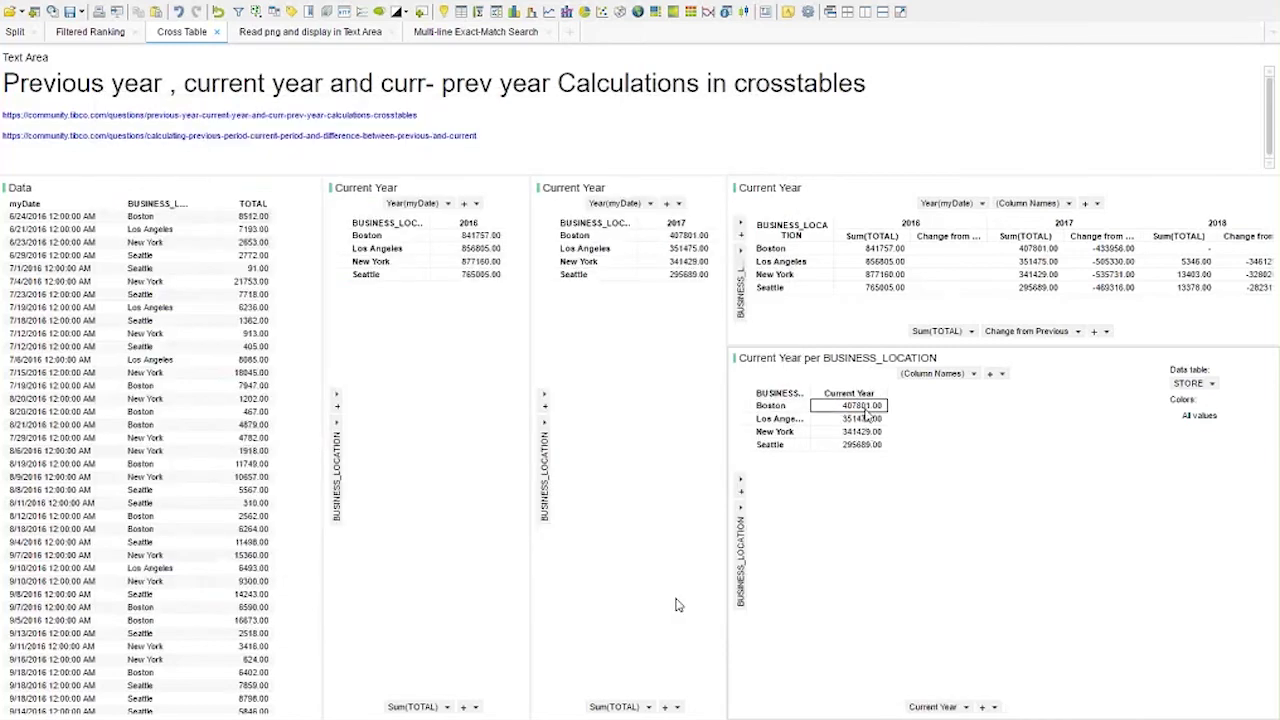
left_click(864, 418)
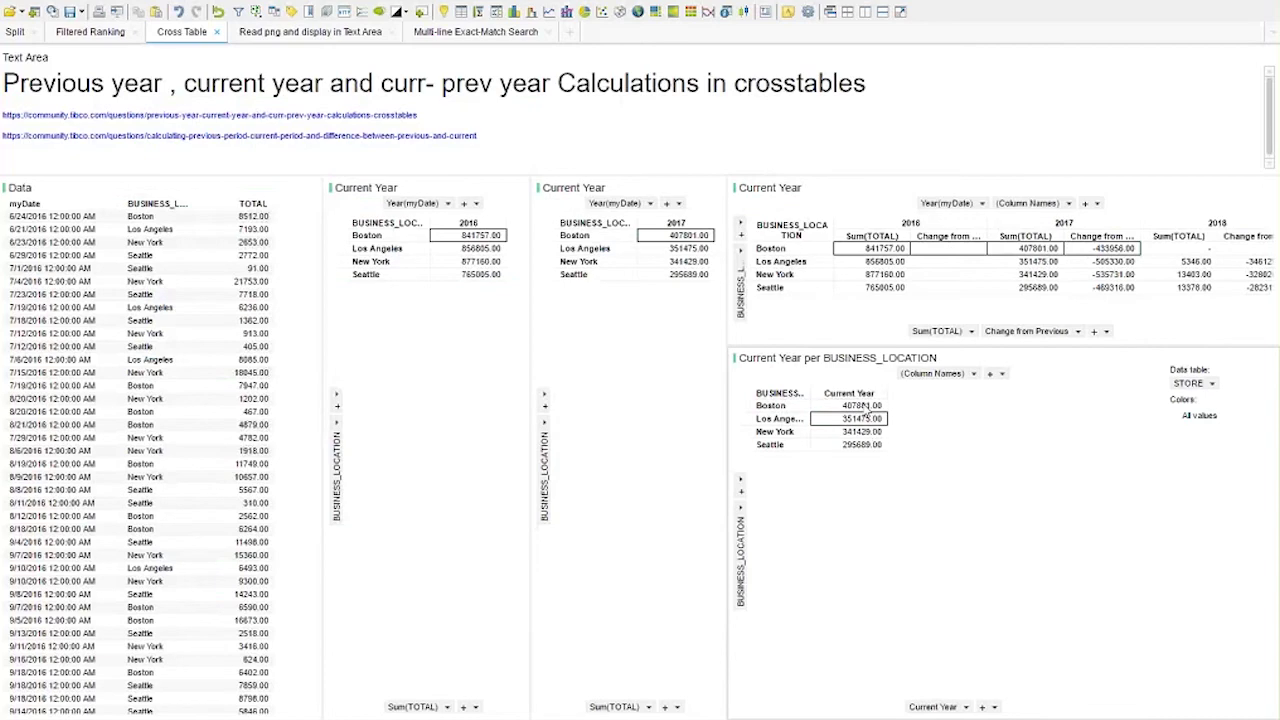
left_click(1014, 437)
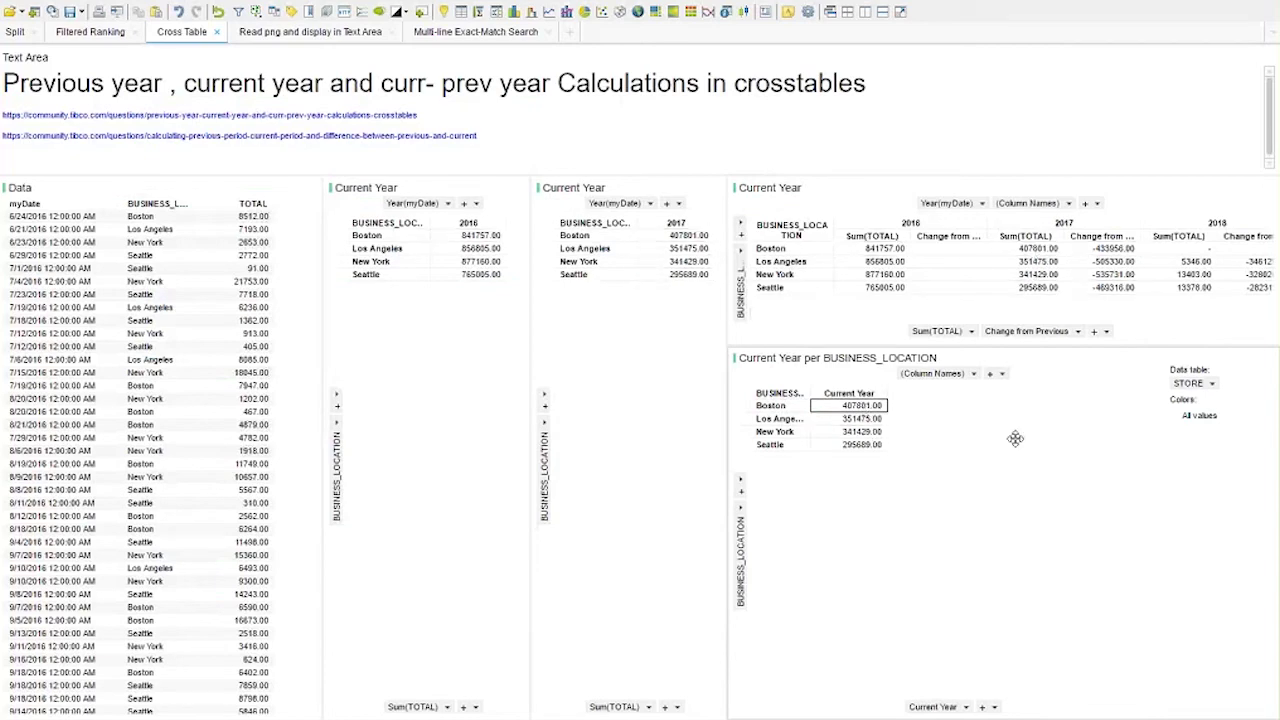
Add a second cell-value expression to the new crosstab, Sum(If(Year([myDate])=Year(DateTimeNow())-1,[TOTAL])), and clear the display name.
right_click(938, 708)
key("Escape")
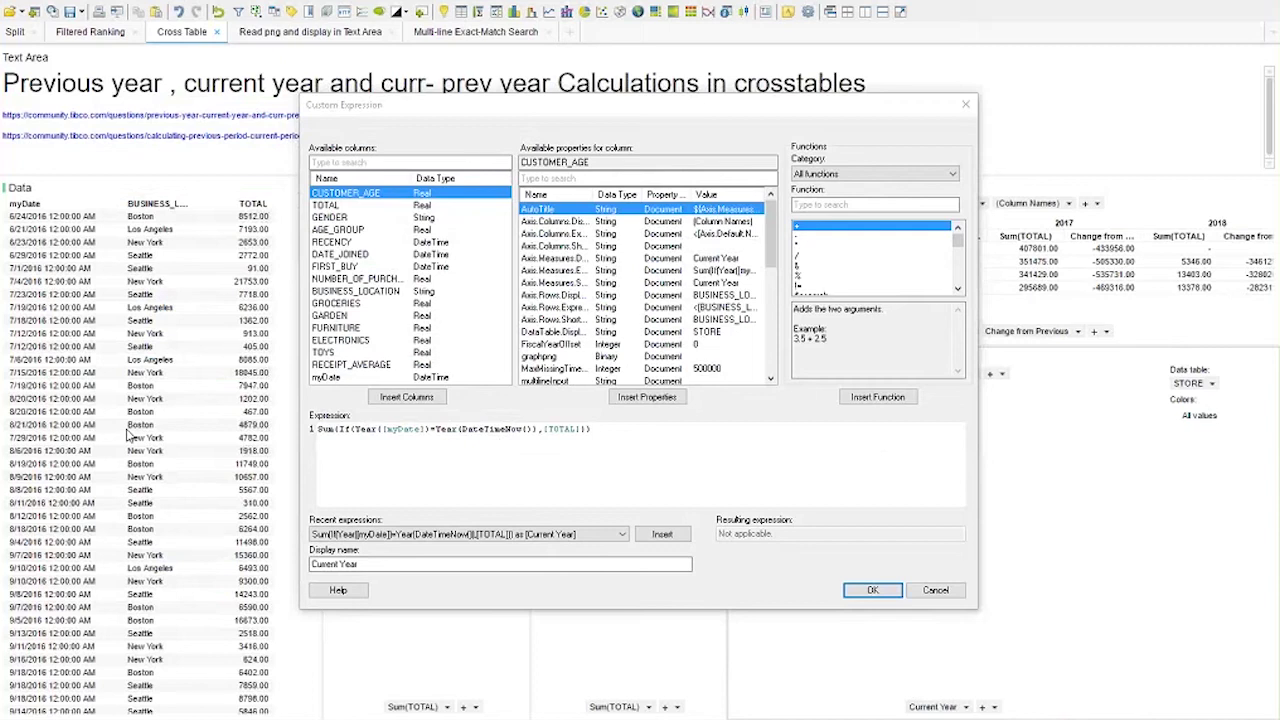
left_click(614, 432)
left_click_drag(614, 432, 335, 437)
key("ctrl+c")
left_click(658, 429)
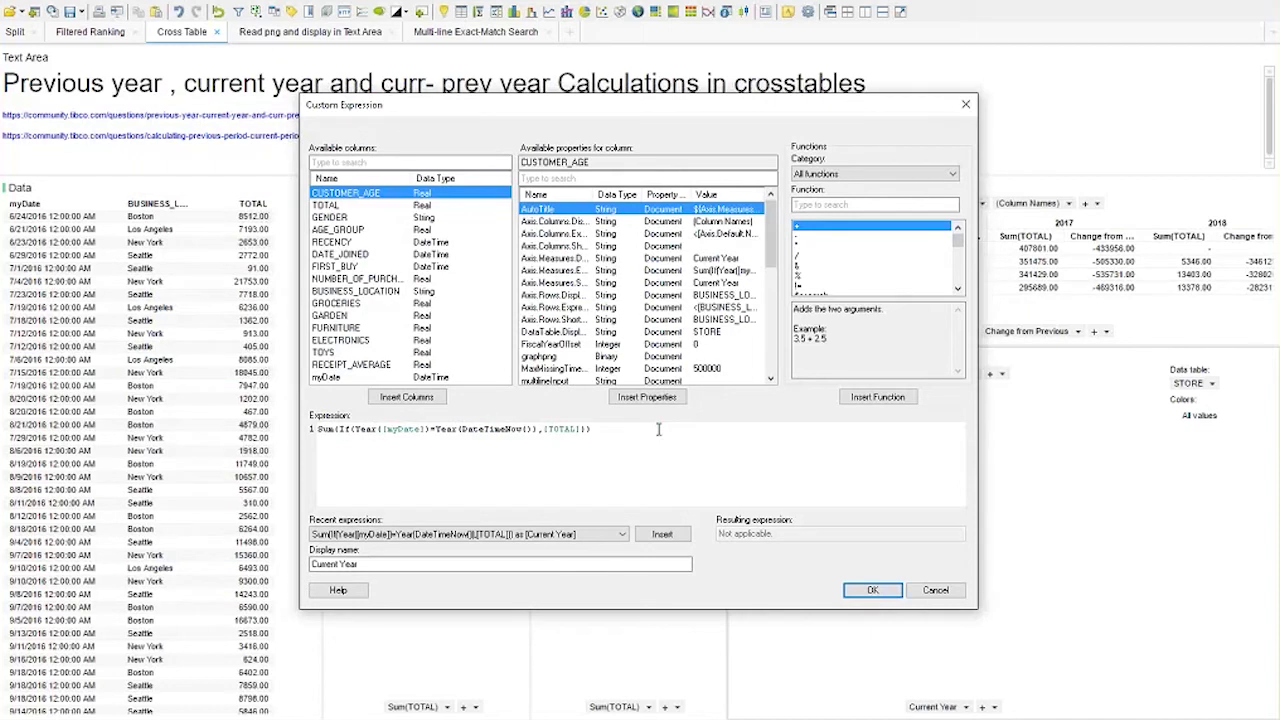
type(",")
key("Return")
key("ctrl+v")
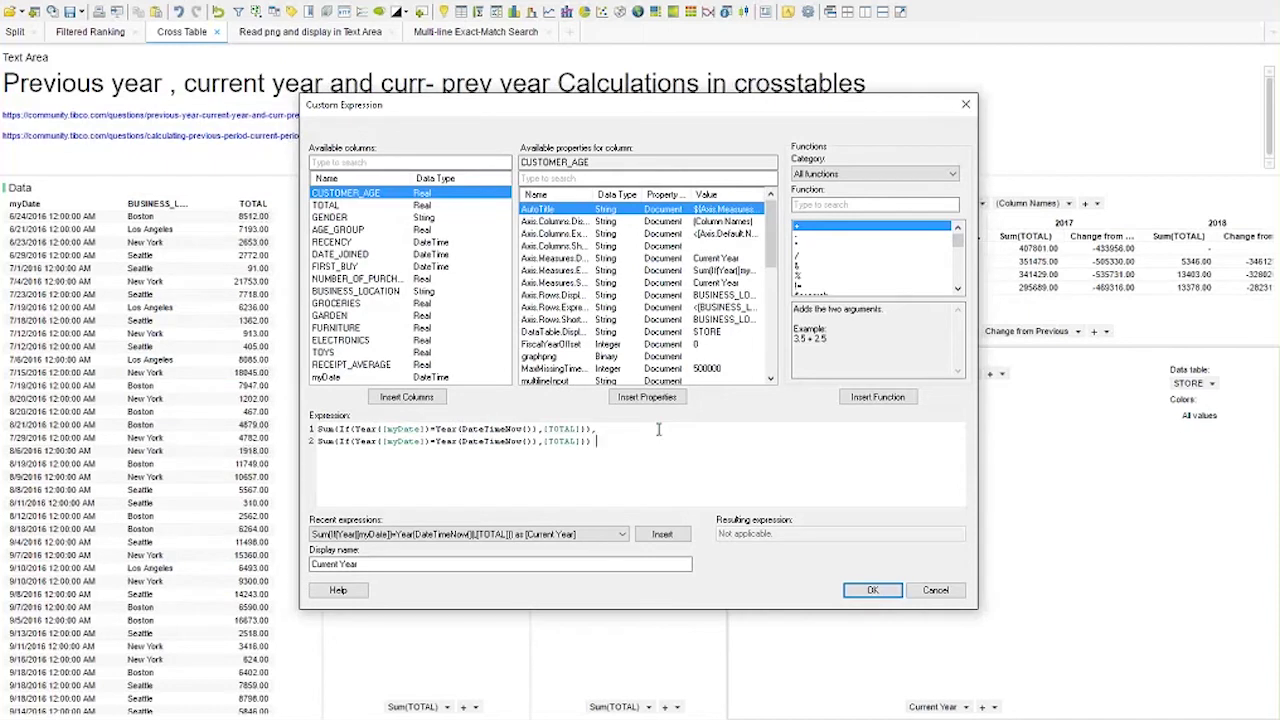
left_click(535, 442)
type("-1")
left_click_drag(428, 565, 320, 563)
key("BackSpace")
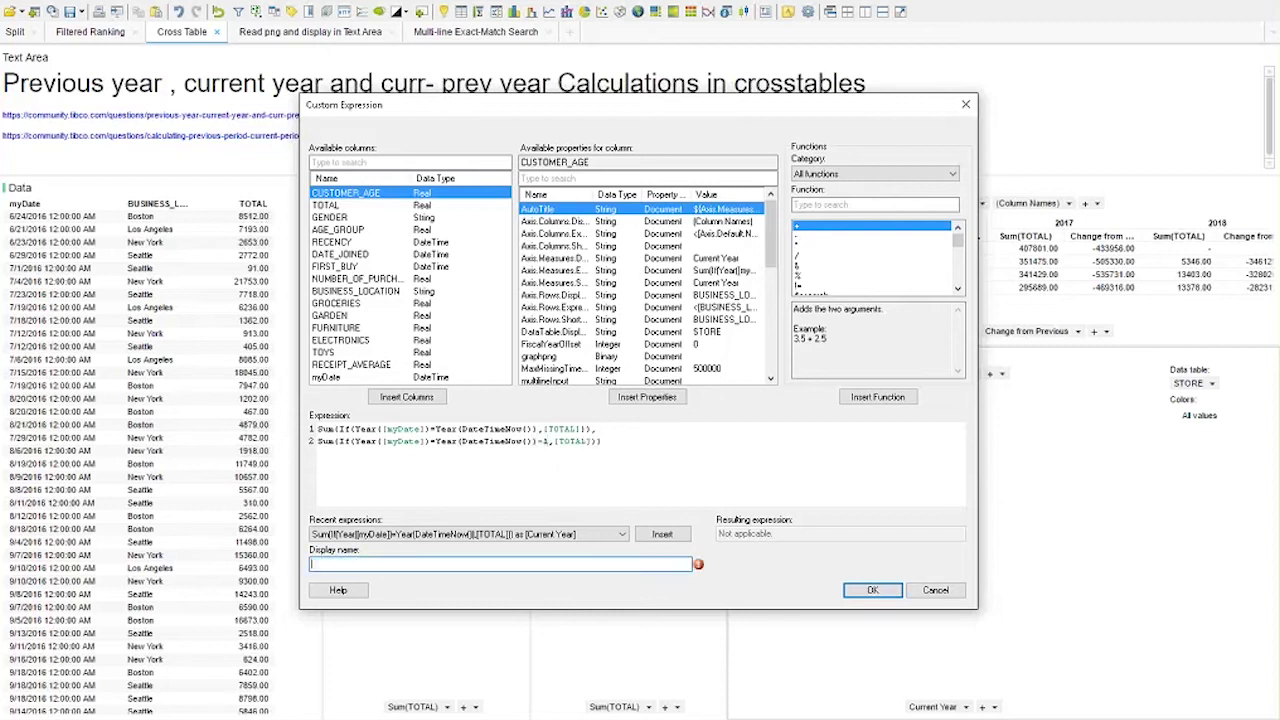
Alias the two cell-value expressions as [Current Year] and [Previous Year] and apply them to the new crosstab.
left_click(595, 429)
type("as ")
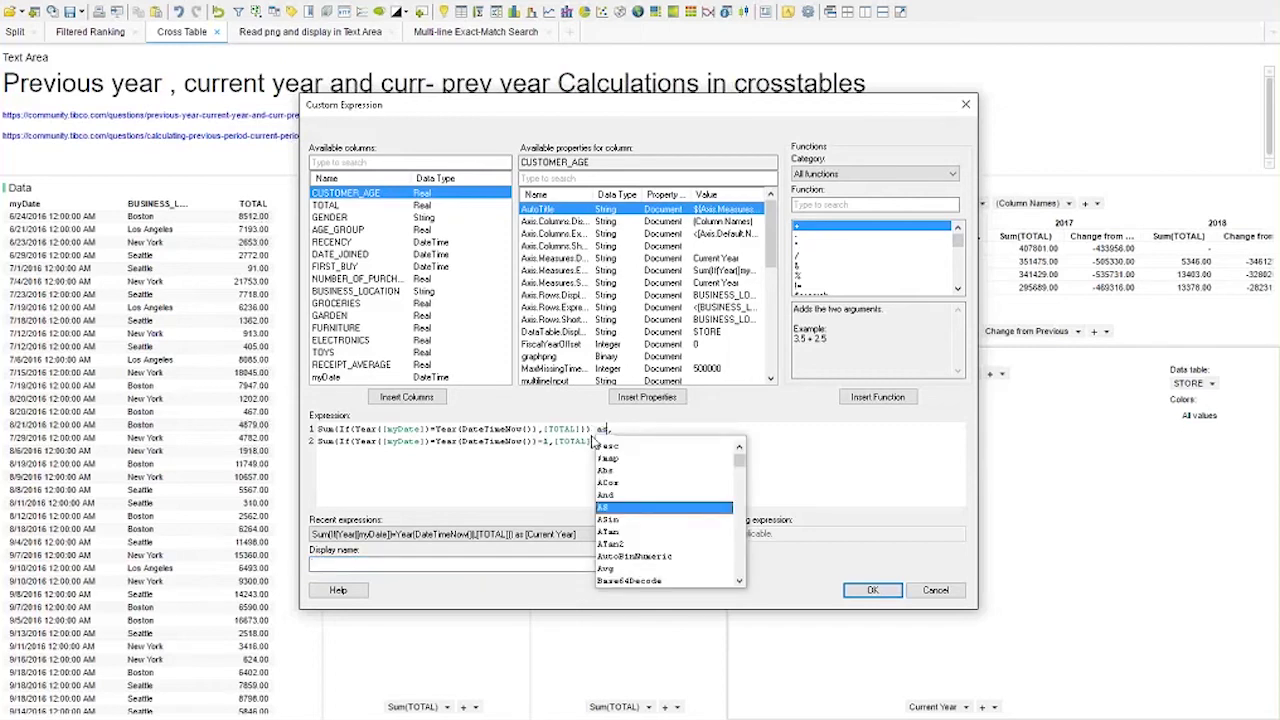
type("[Curr")
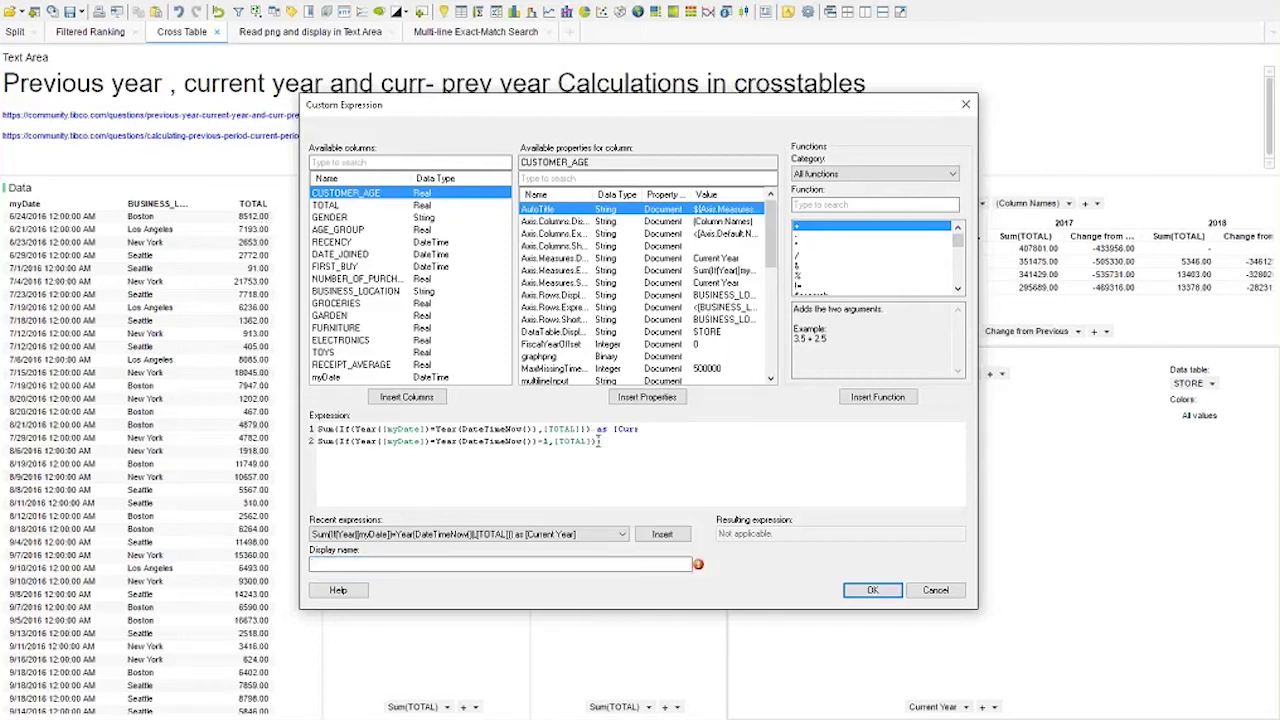
type(" as [Previous Y")
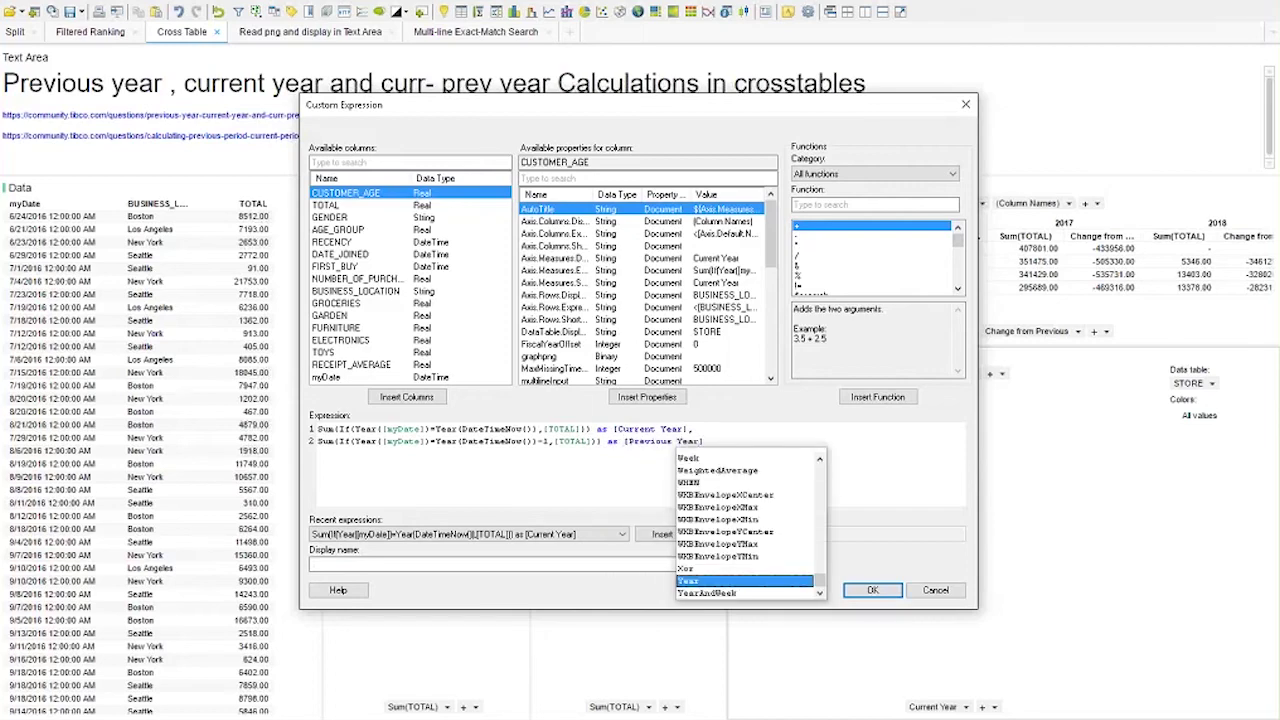
type("ear]")
left_click(872, 590)
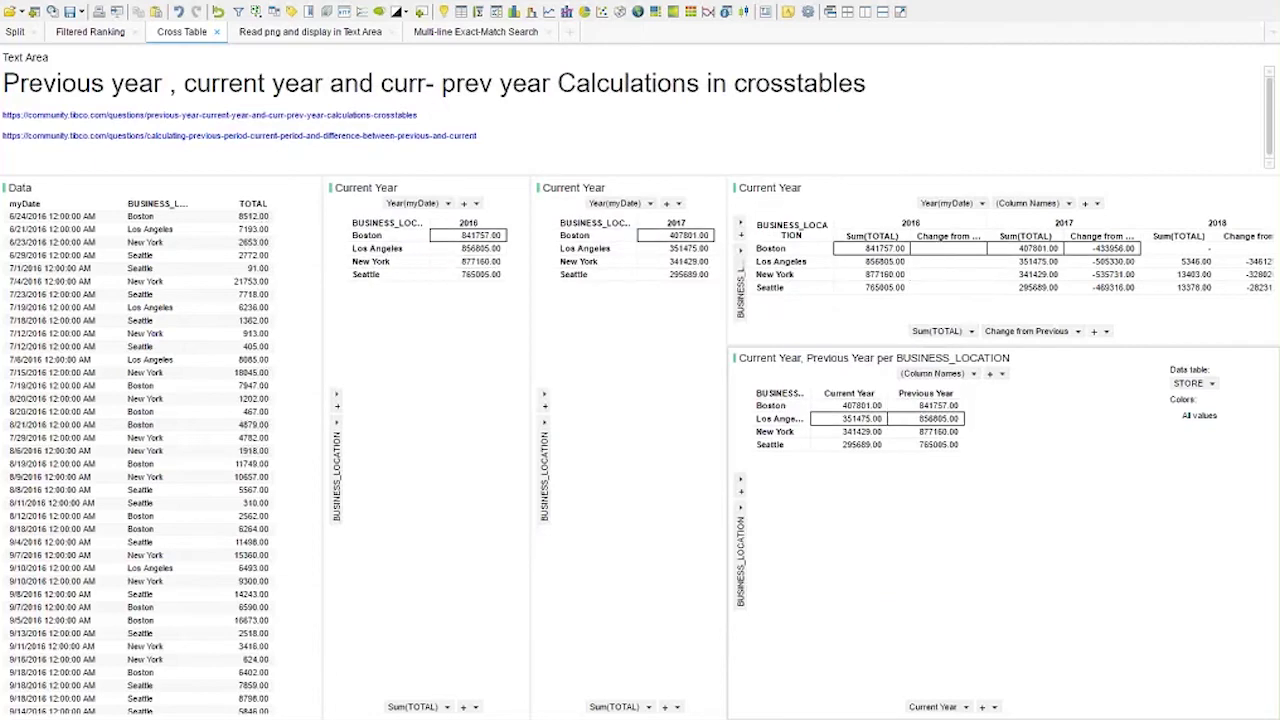
Add a third cell-value expression that subtracts the previous-year Sum(If(...)) from the current-year Sum(If(...)), reusing the two existing expressions.
left_click(1004, 707)
left_click(1004, 707)
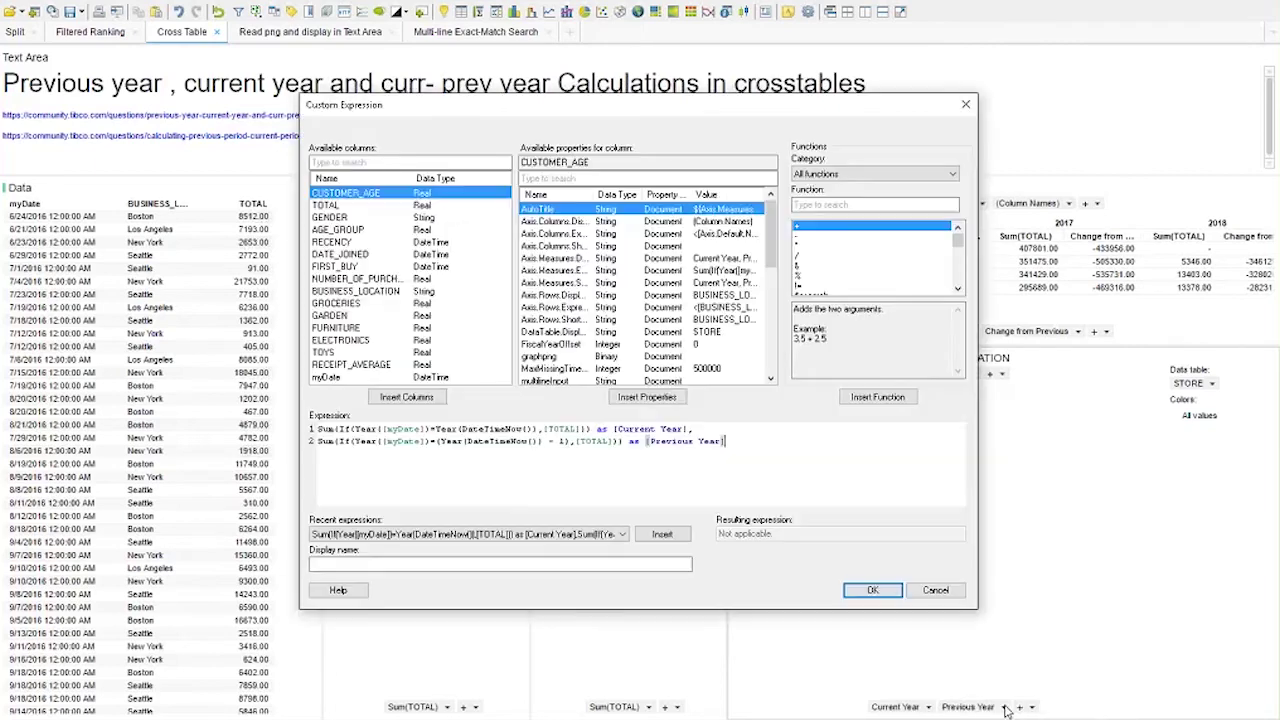
left_click(735, 443)
type(",")
key("Return")
left_click_drag(592, 428, 317, 428)
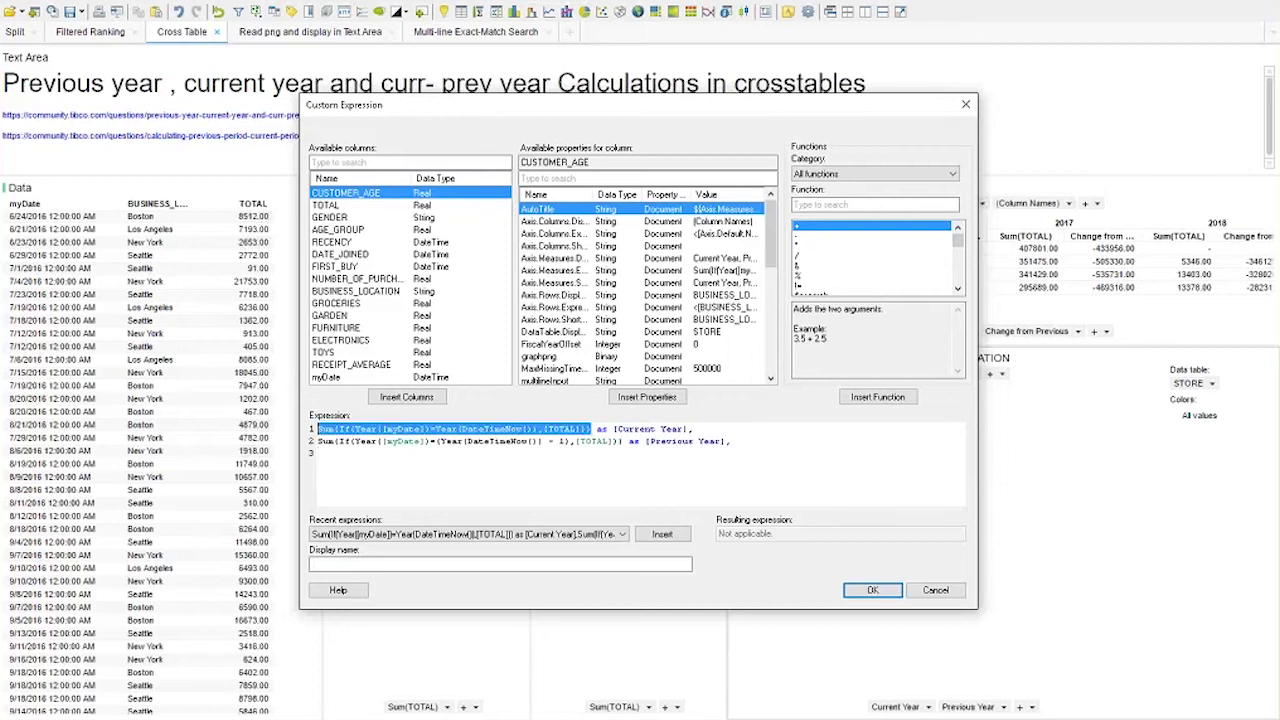
key("ctrl+c")
left_click(414, 481)
key("ctrl+v")
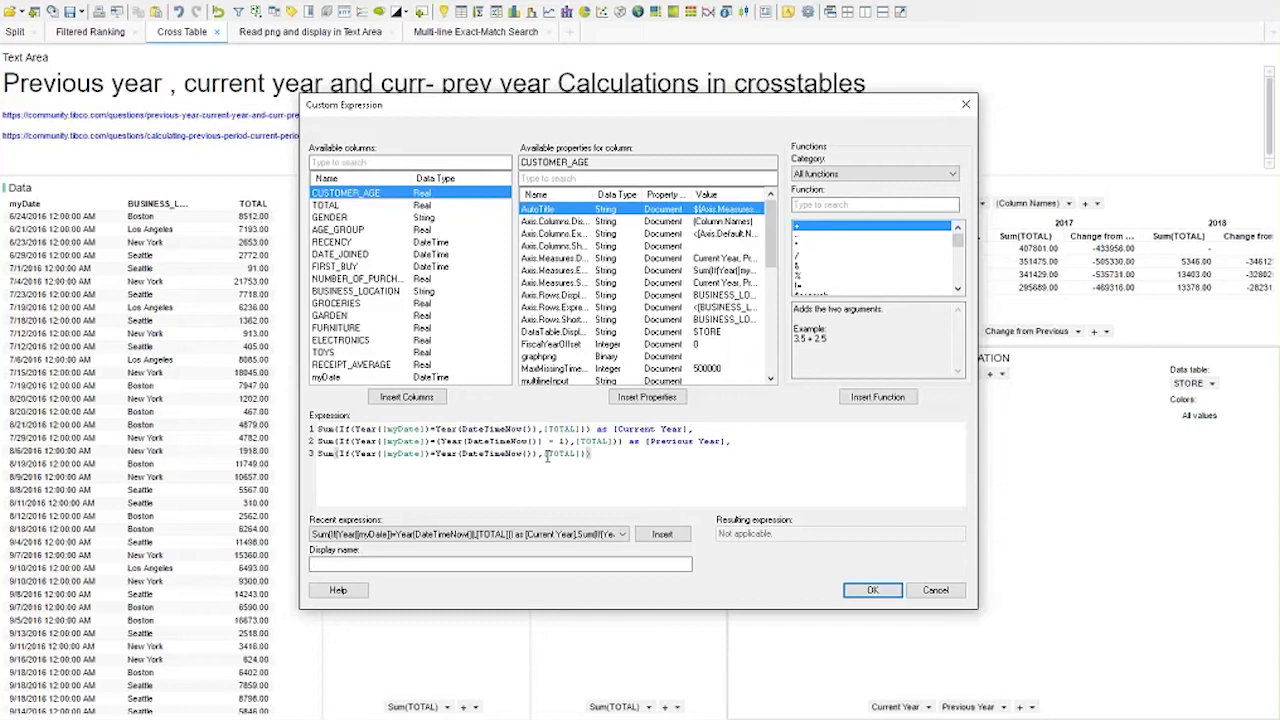
left_click_drag(622, 441, 318, 441)
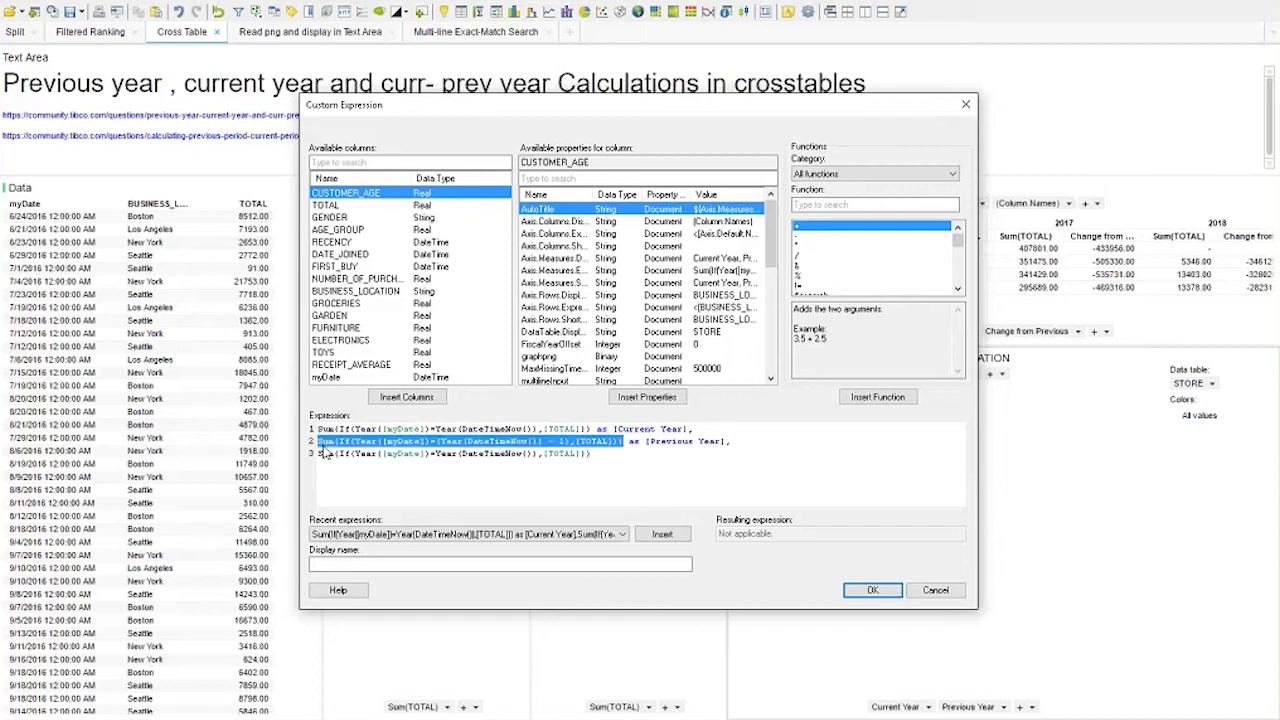
left_click(612, 452)
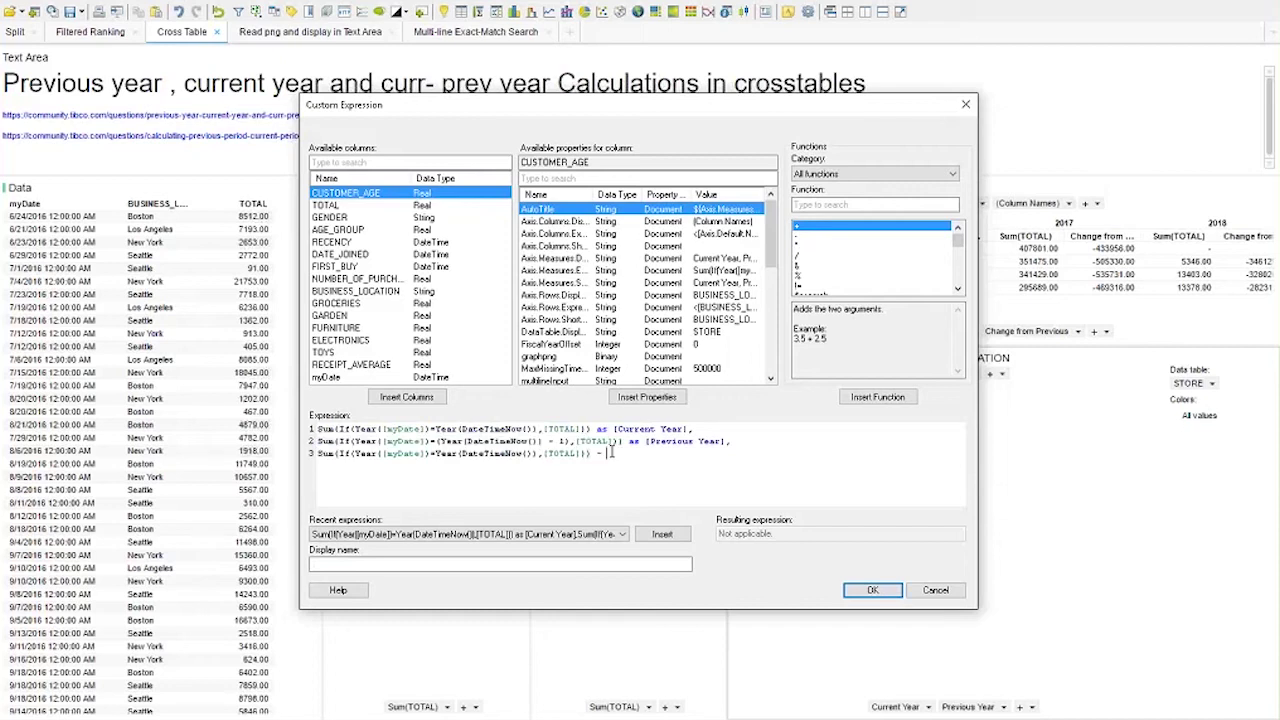
key("ctrl+v")
Alias the difference expression as [Current - Previous Year] and apply it to the new crosstab.
type("as")
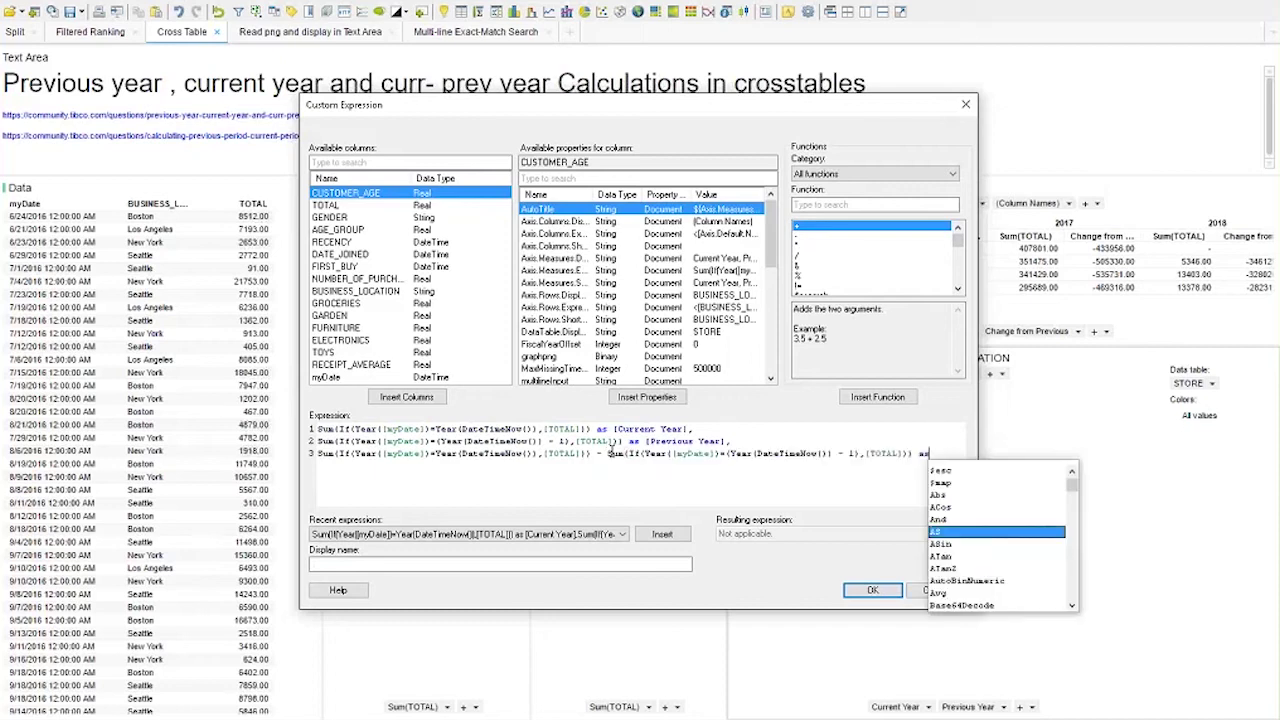
type(" [Change")
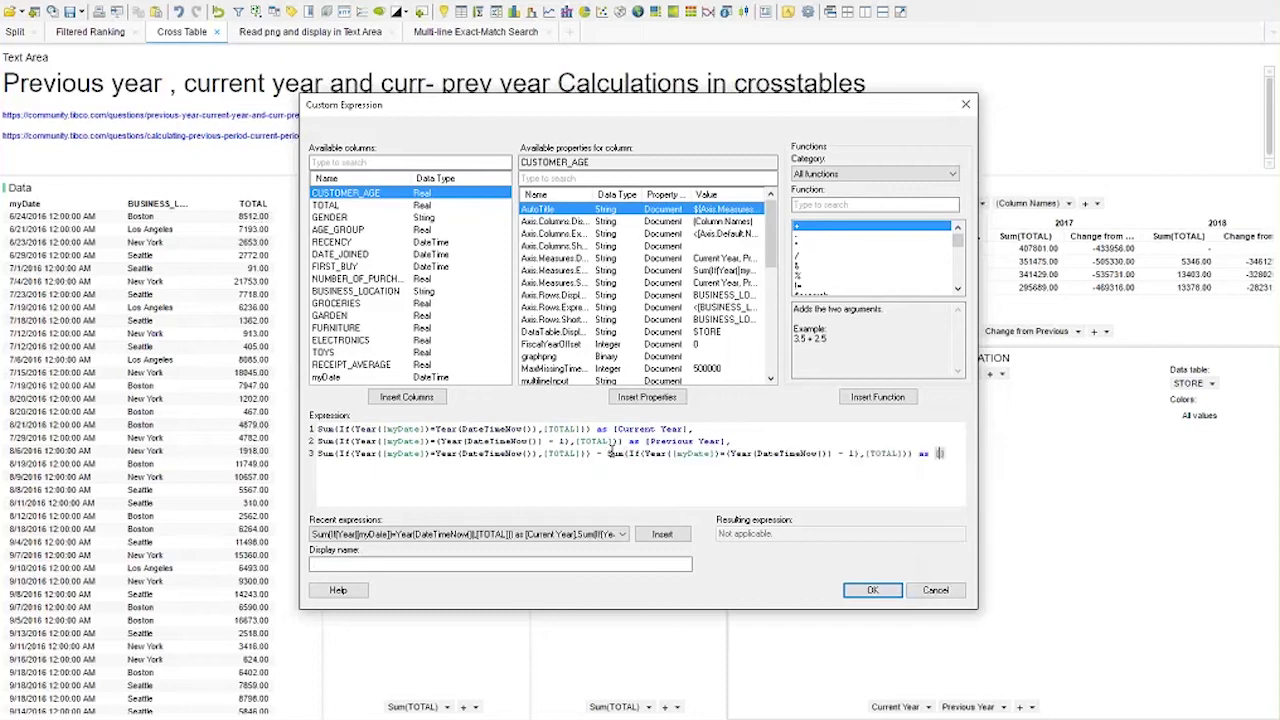
key("BackSpace")
key("BackSpace")
key("BackSpace")
key("BackSpace")
key("BackSpace")
type("urrent - Previous Year")
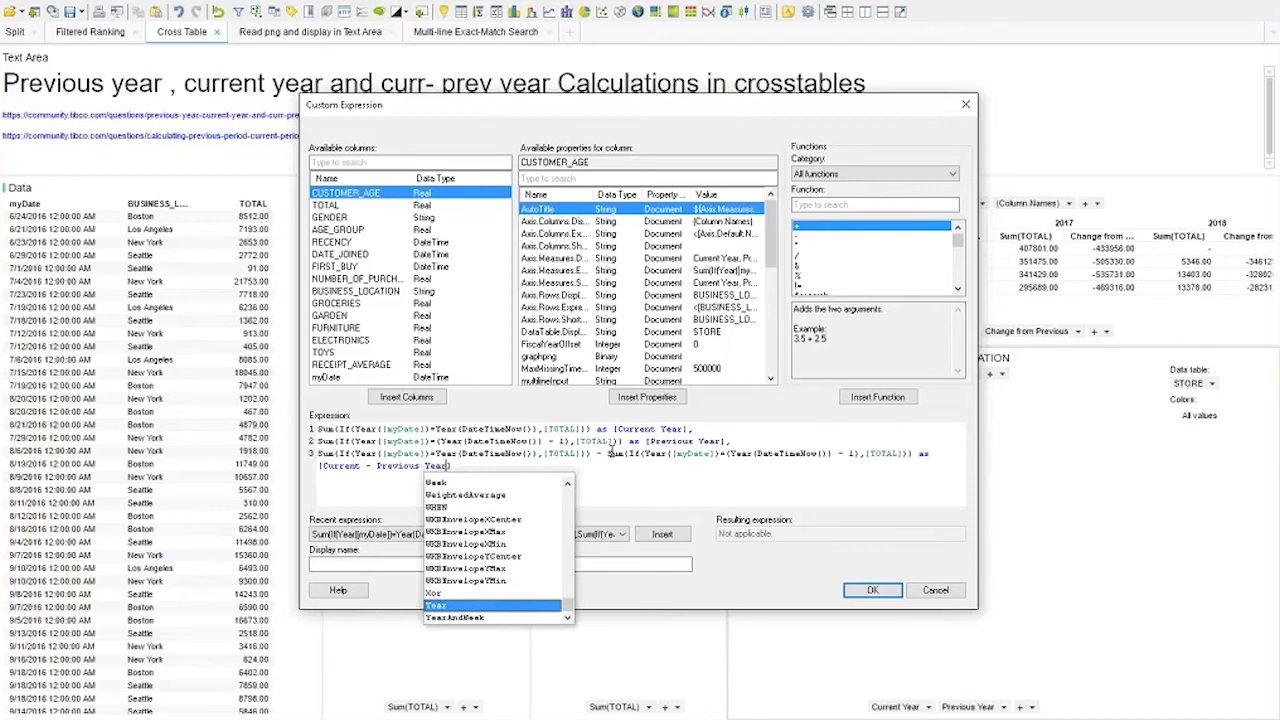
left_click(864, 592)
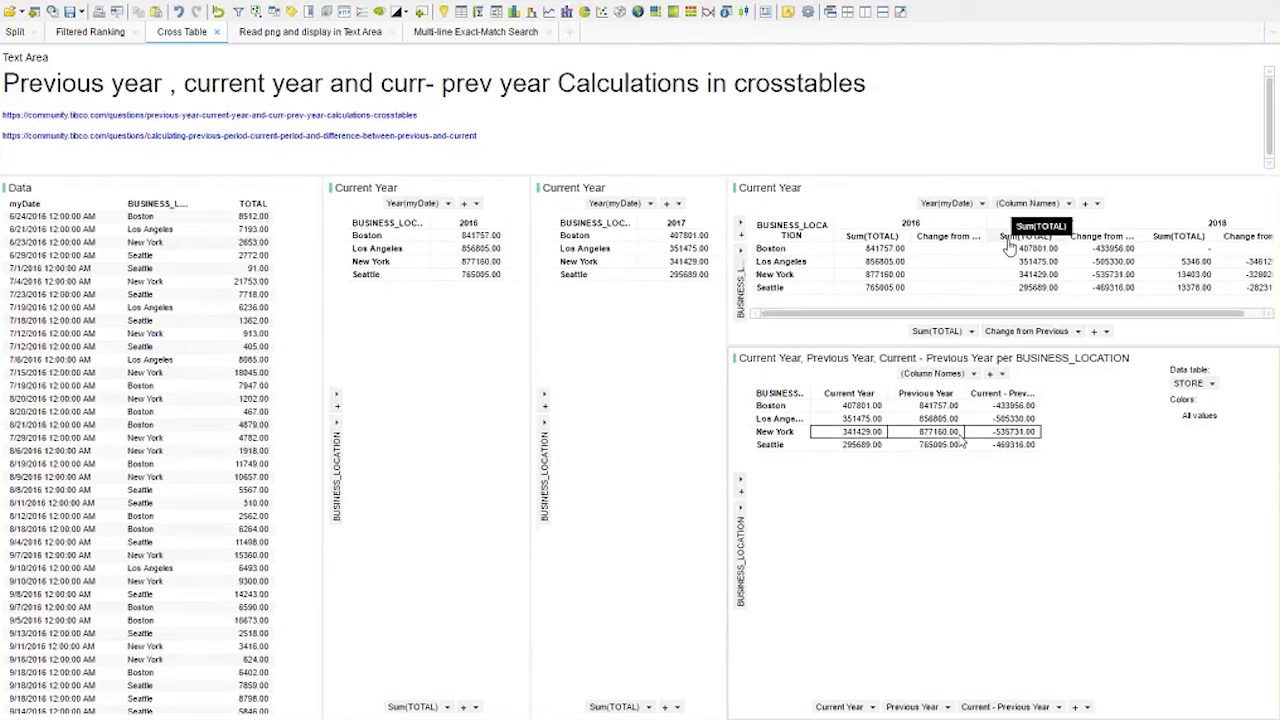
left_click(1010, 247)
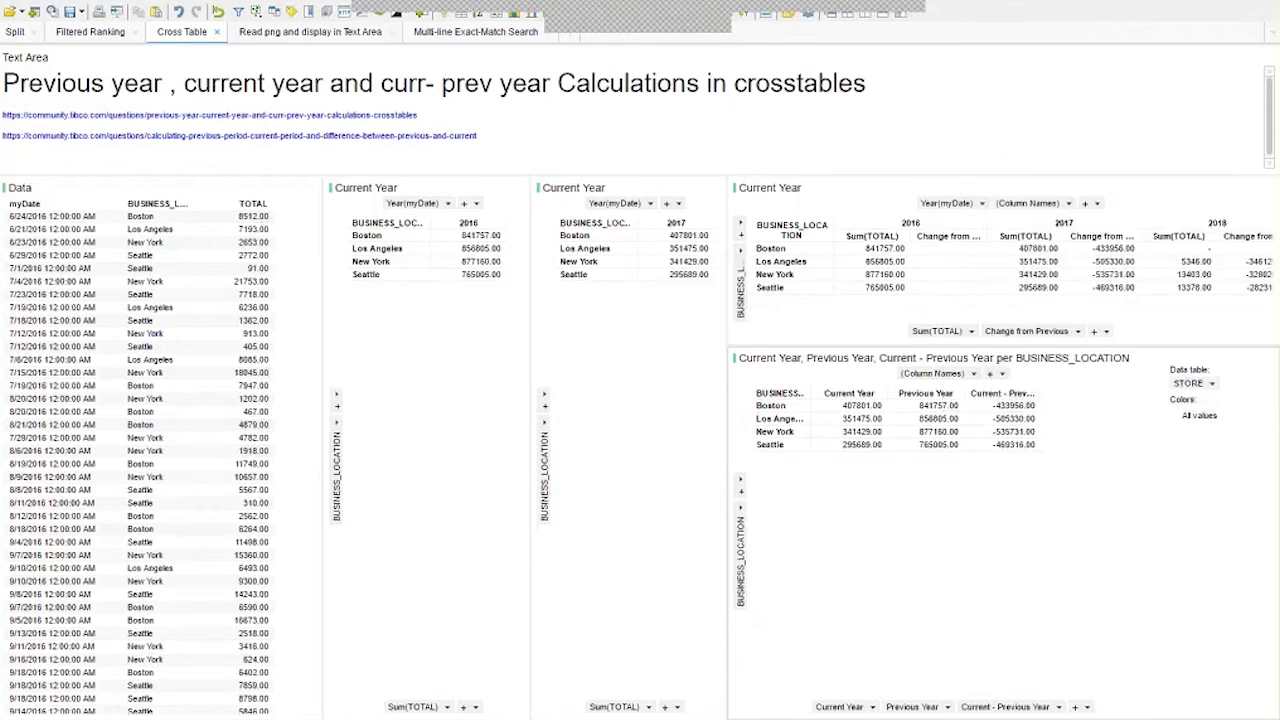
Go to the Read png and display in Text Area page and open its linked TIBCO Community question in the browser.
left_click(291, 32)
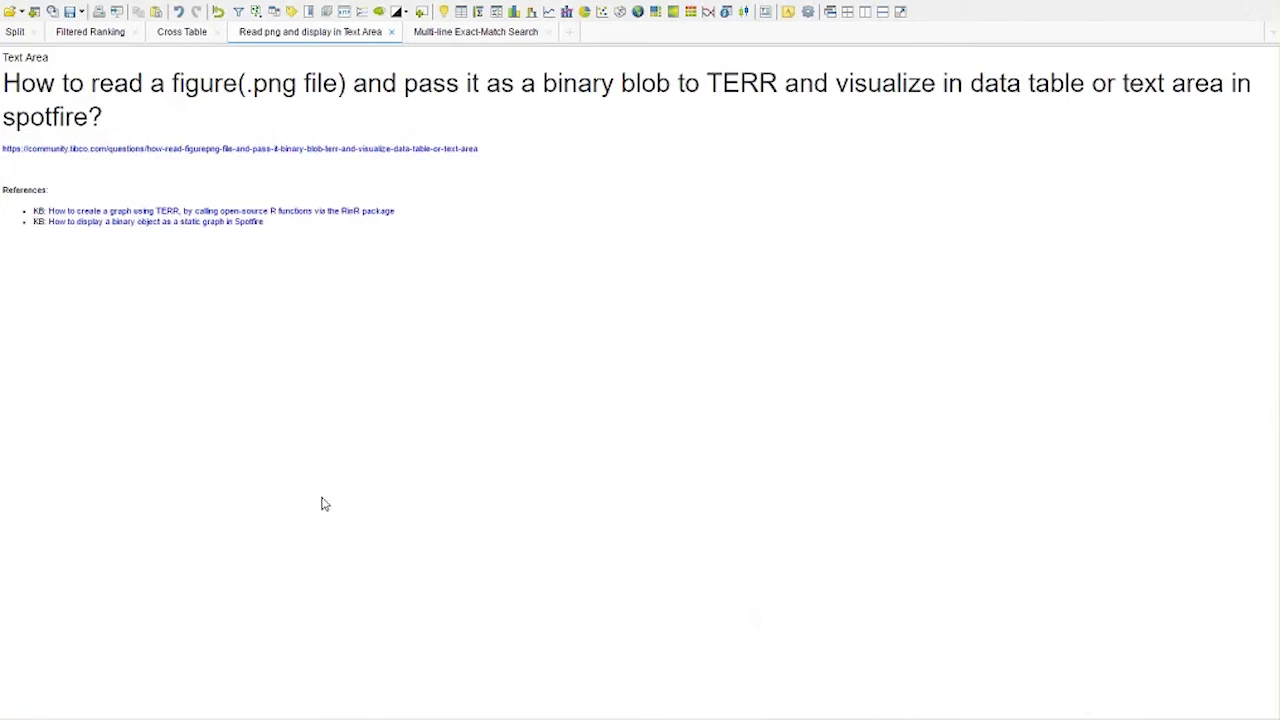
left_click(240, 152)
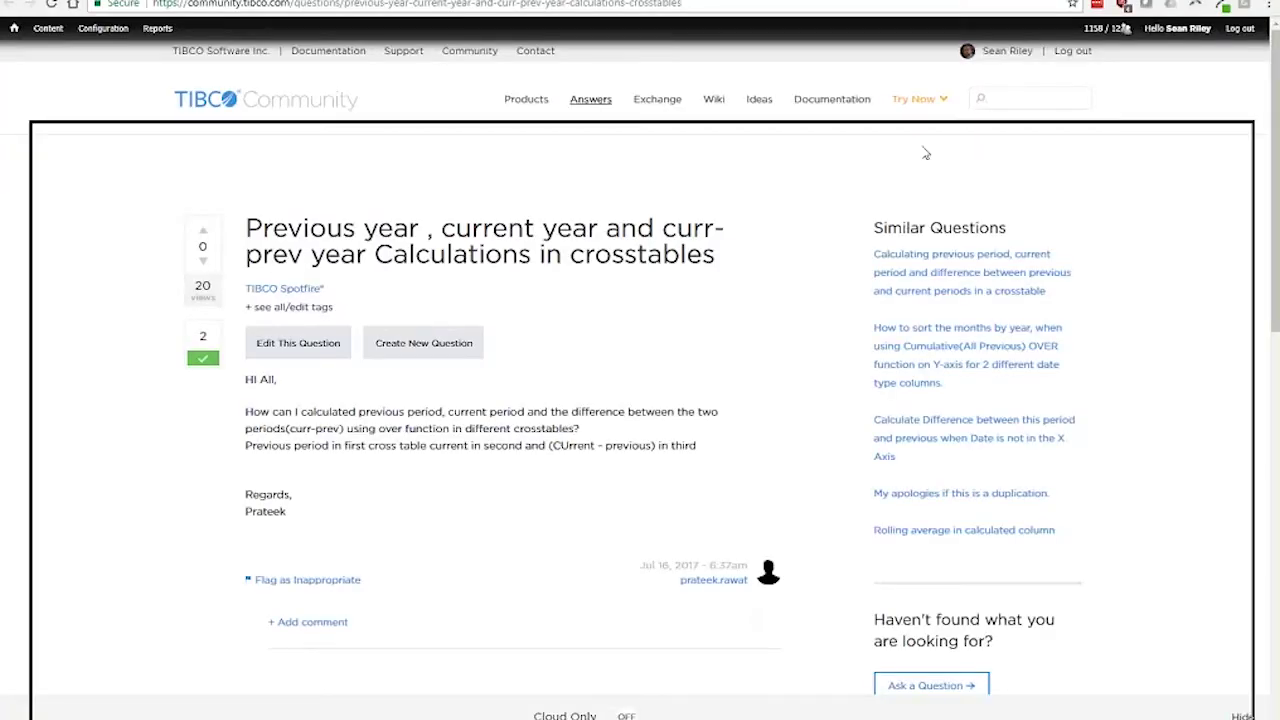
key("alt+Tab")
left_click(345, 150)
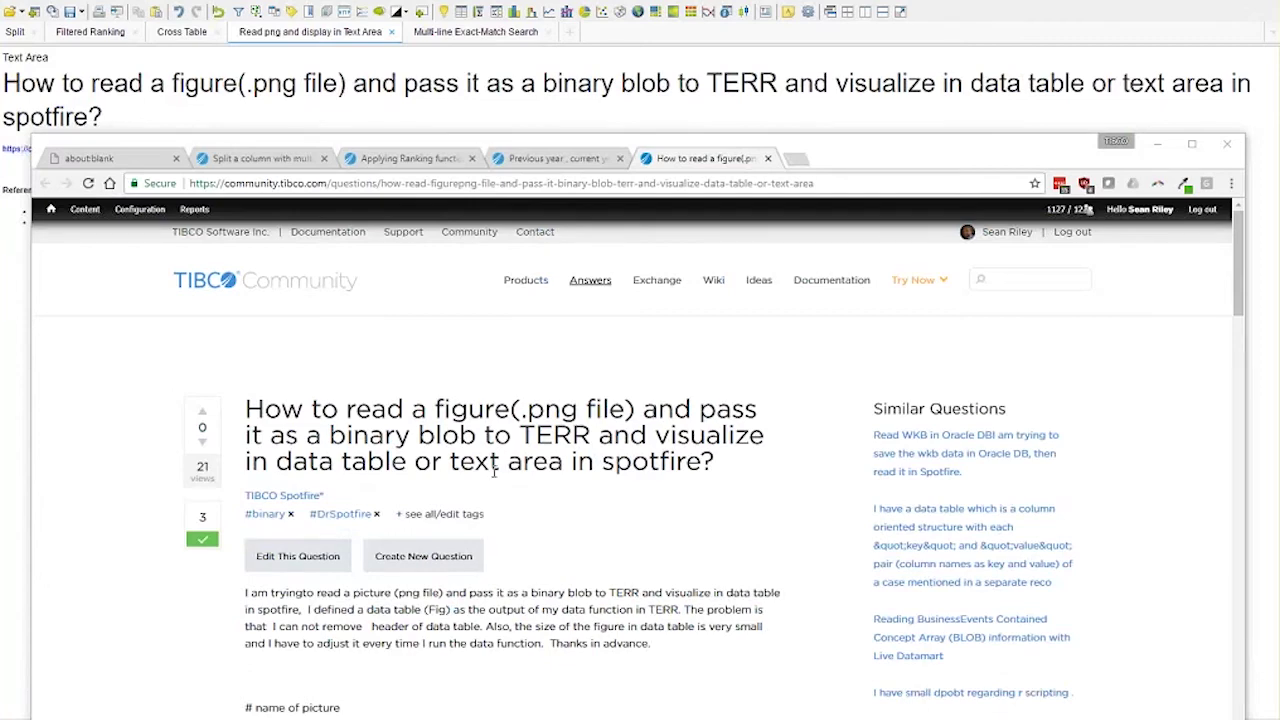
Read the question's description and sample script on the TIBCO Community page, and return to the Spotfire analysis.
left_click(507, 121)
left_click_drag(507, 121, 507, 88)
scroll(441, 575, "down", 2)
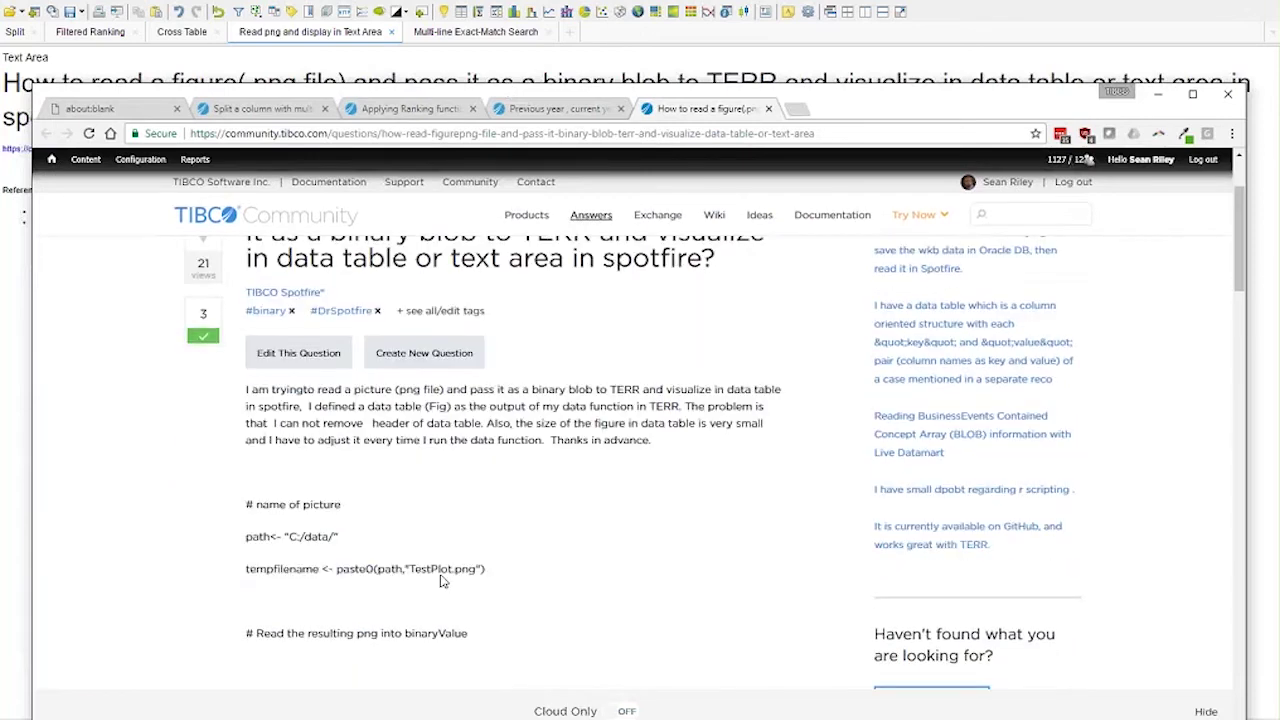
left_click(311, 46)
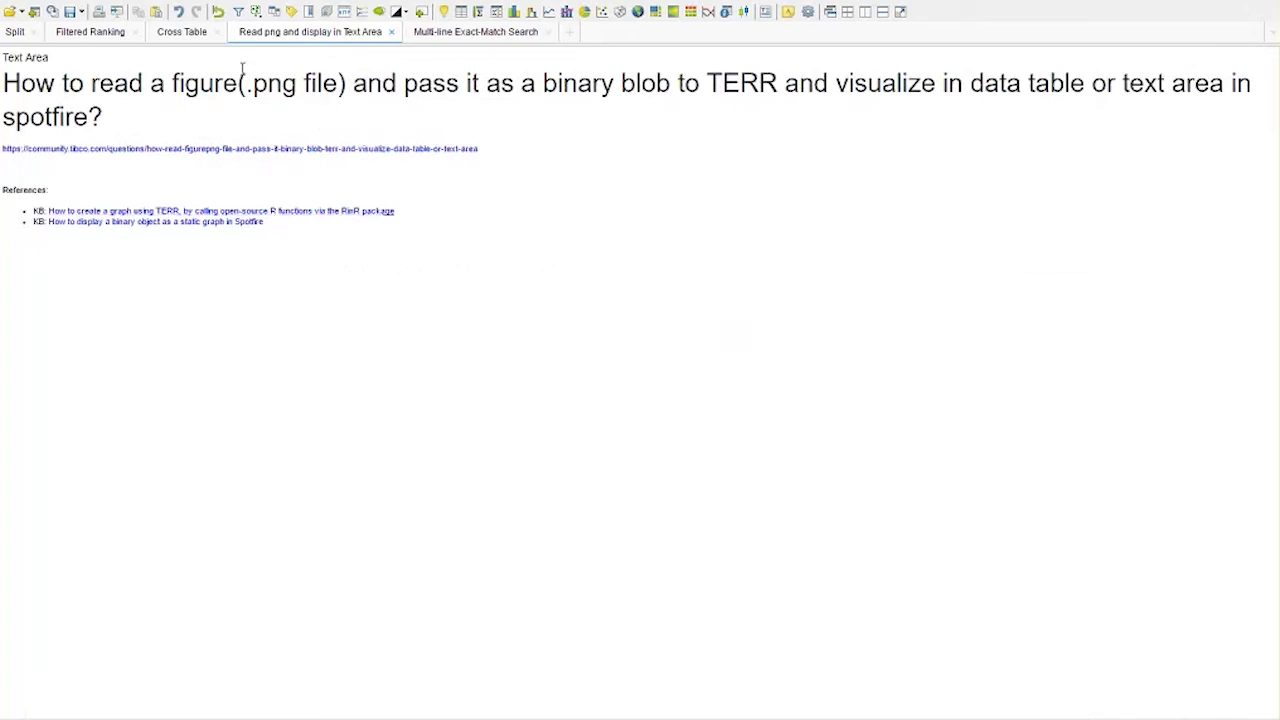
Open the script of the Read png data function and enlarge its window so the whole code is readable.
left_click(45, 1)
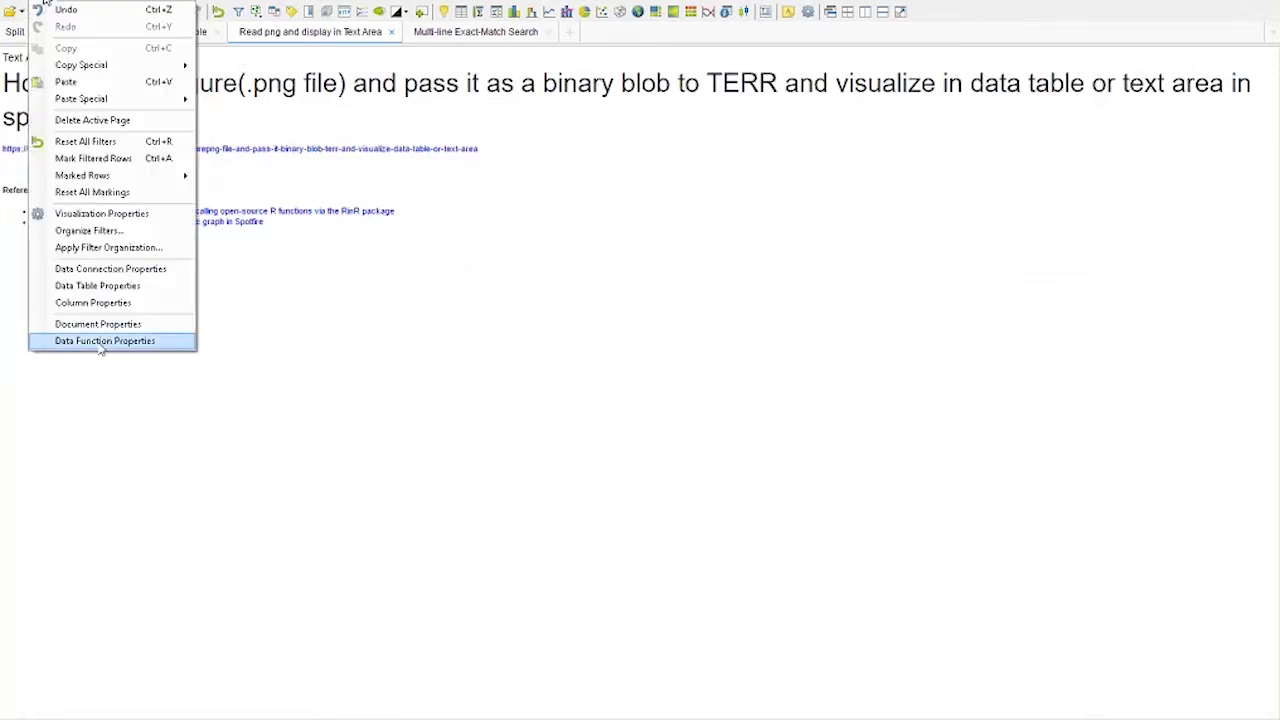
left_click(100, 343)
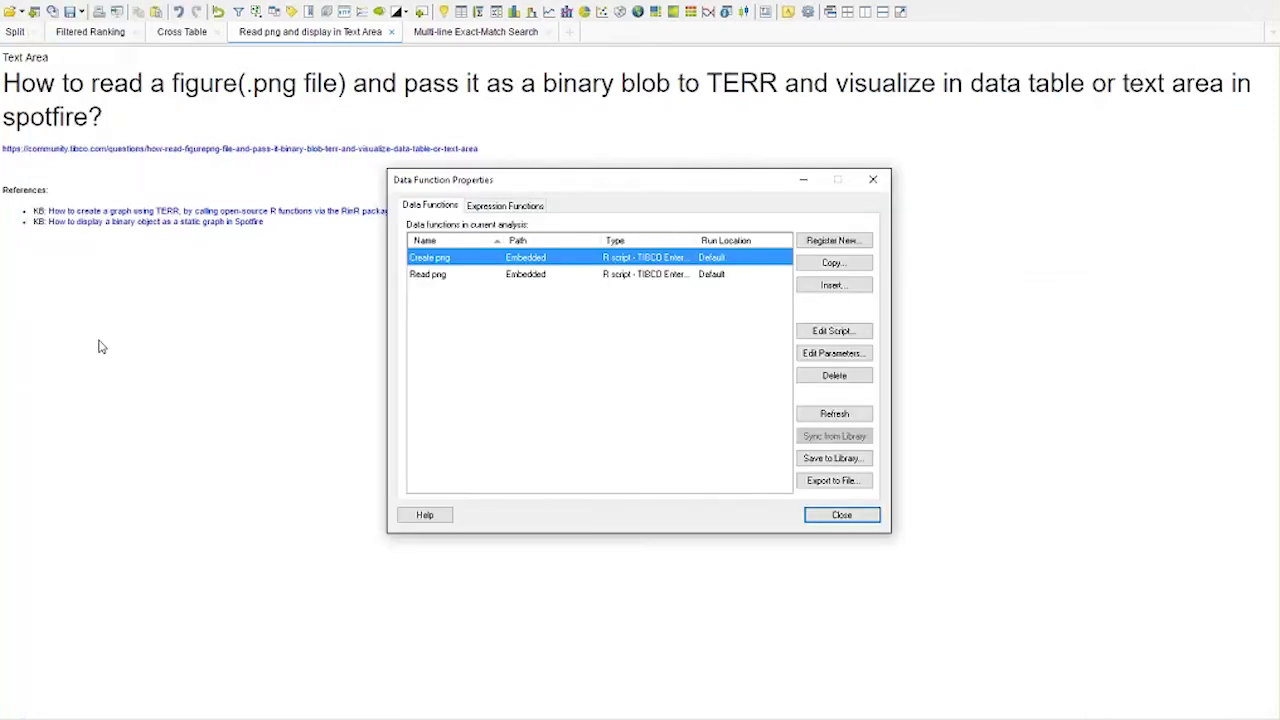
left_click(854, 335)
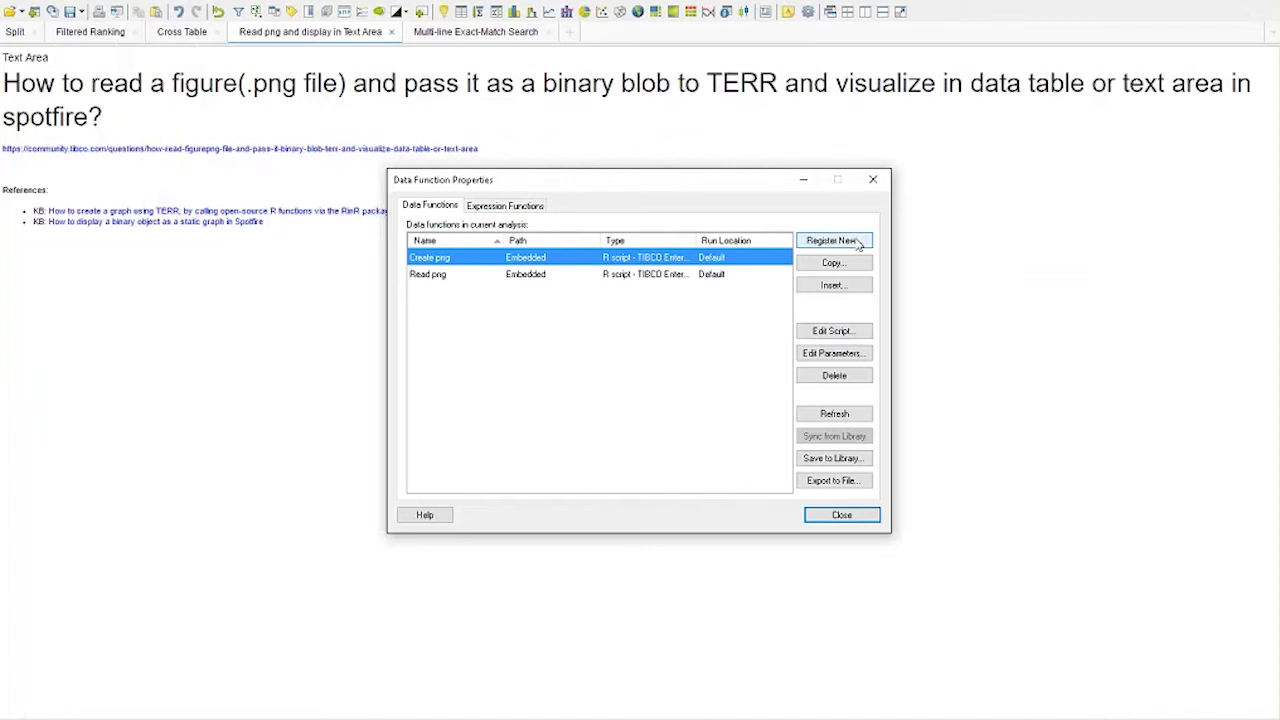
key("Down")
left_click(855, 333)
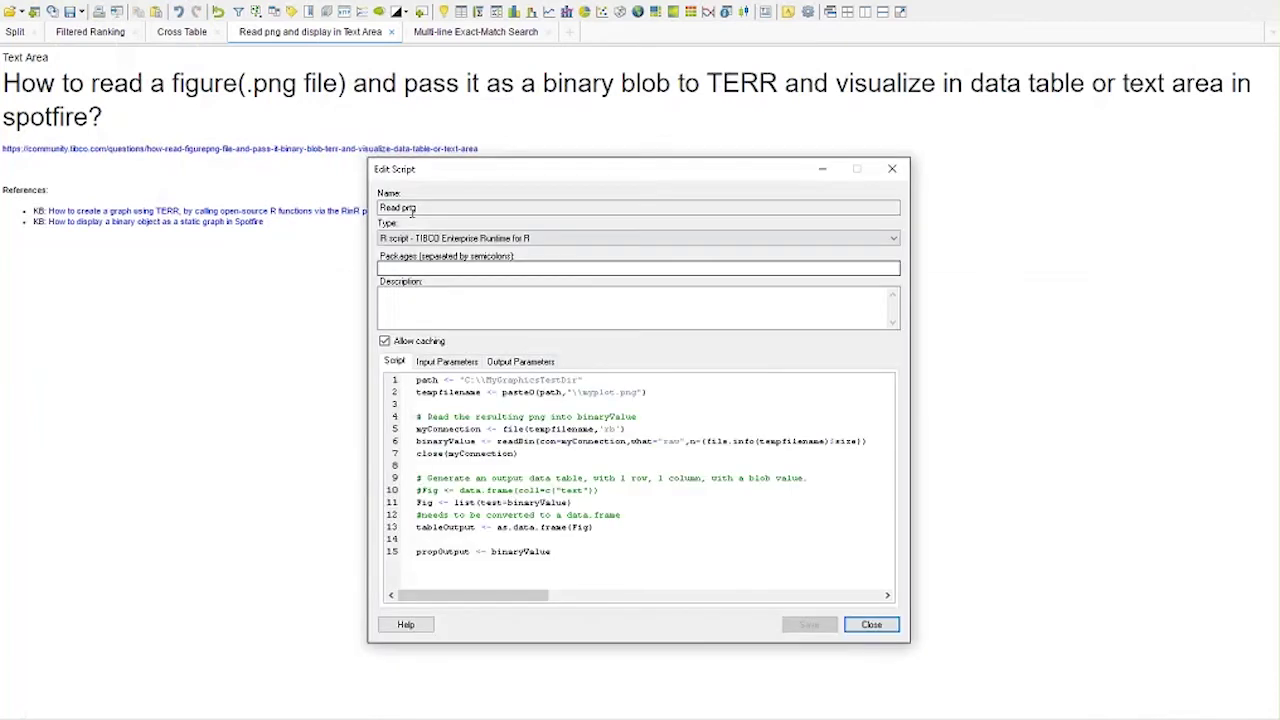
left_click_drag(430, 168, 315, 71)
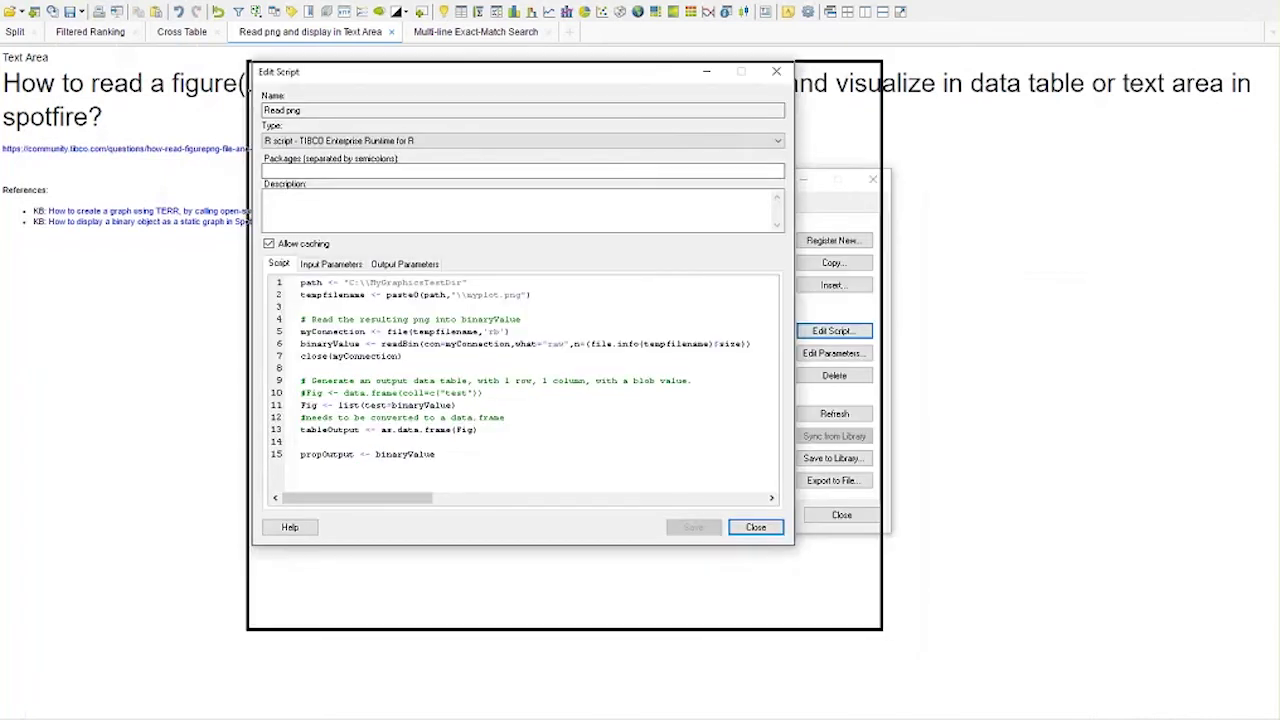
left_click_drag(881, 629, 965, 695)
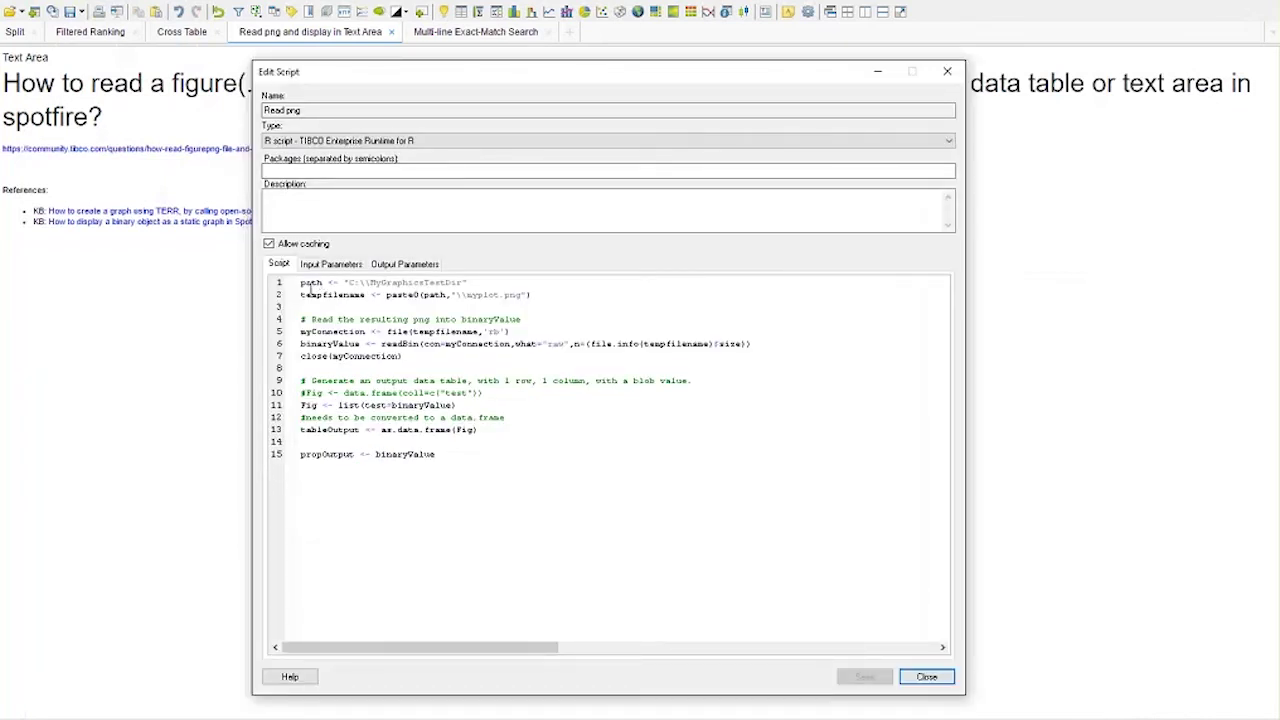
Check the script's C:\MyGraphicsTestDir folder in File Explorer for myplot.png, and return to the Read png script.
left_click_drag(349, 282, 462, 282)
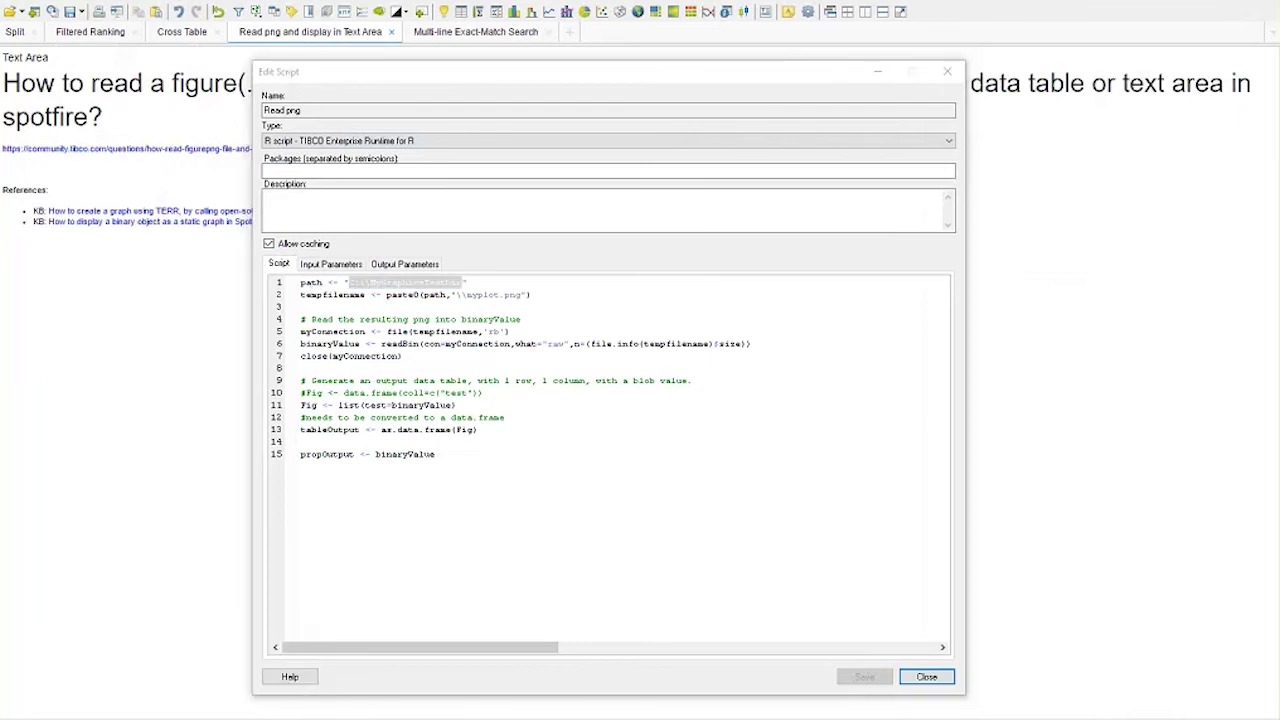
key("alt+Tab")
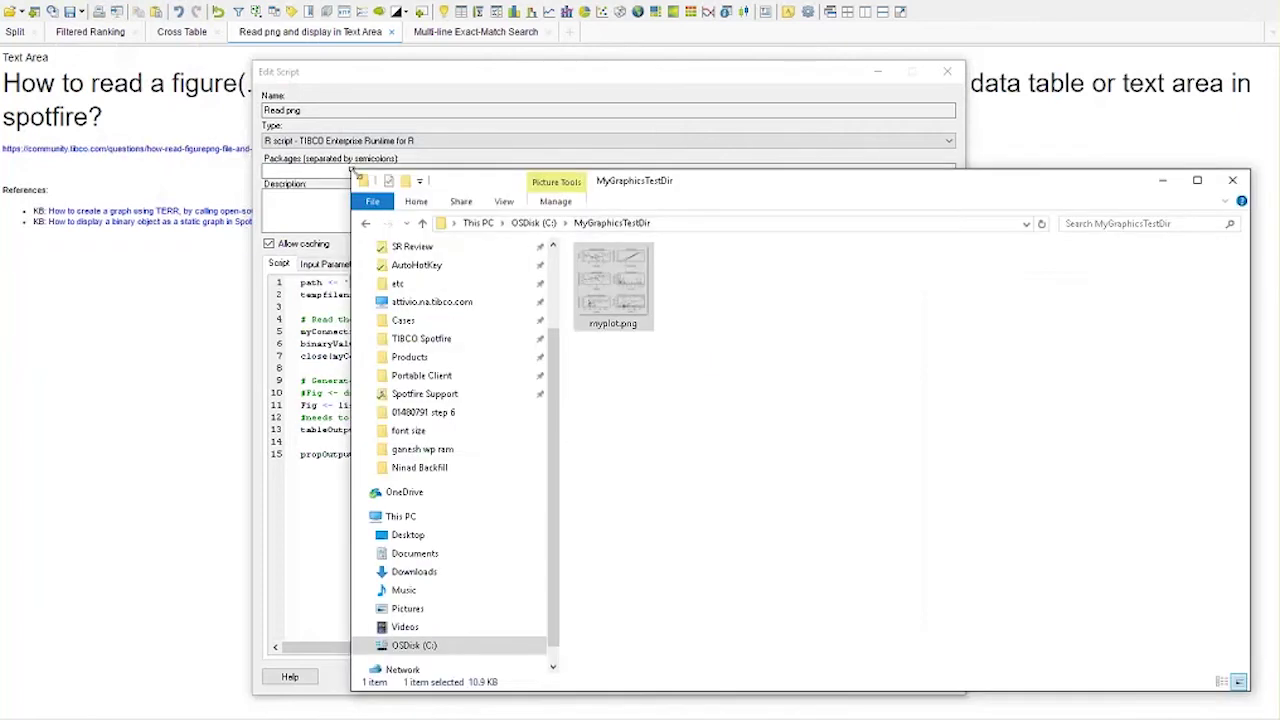
left_click_drag(352, 169, 556, 178)
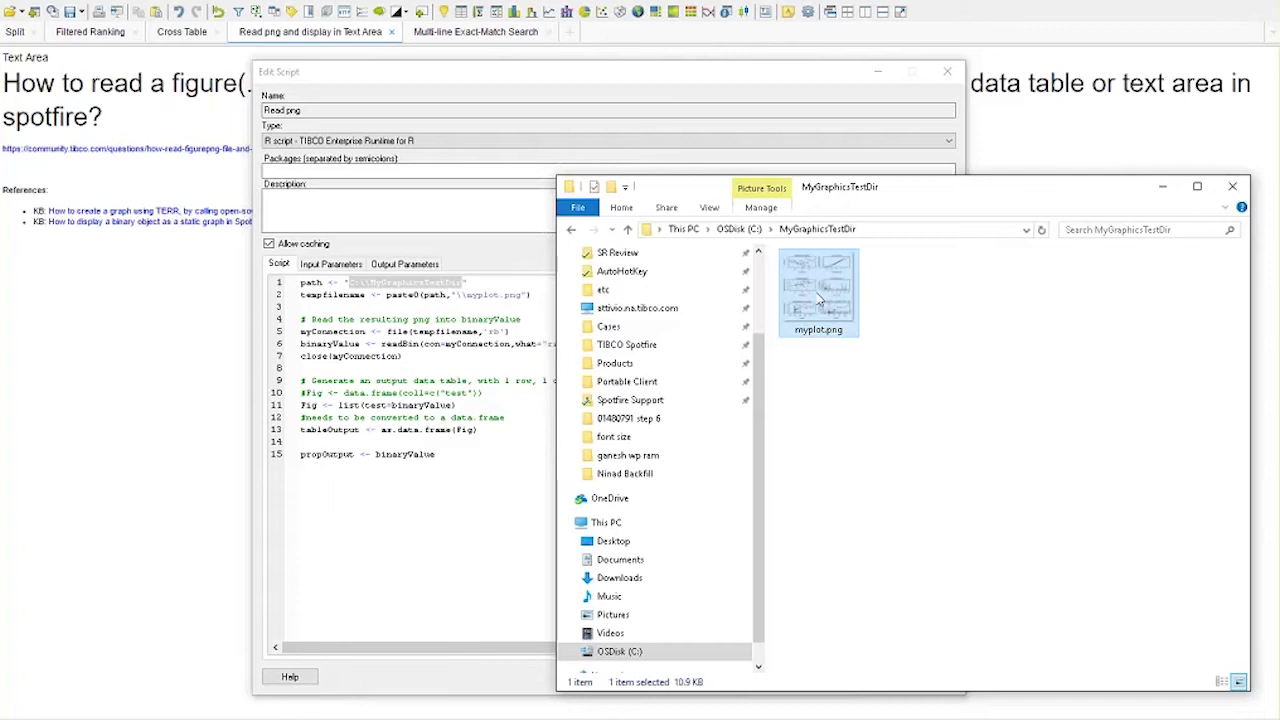
left_click(313, 283)
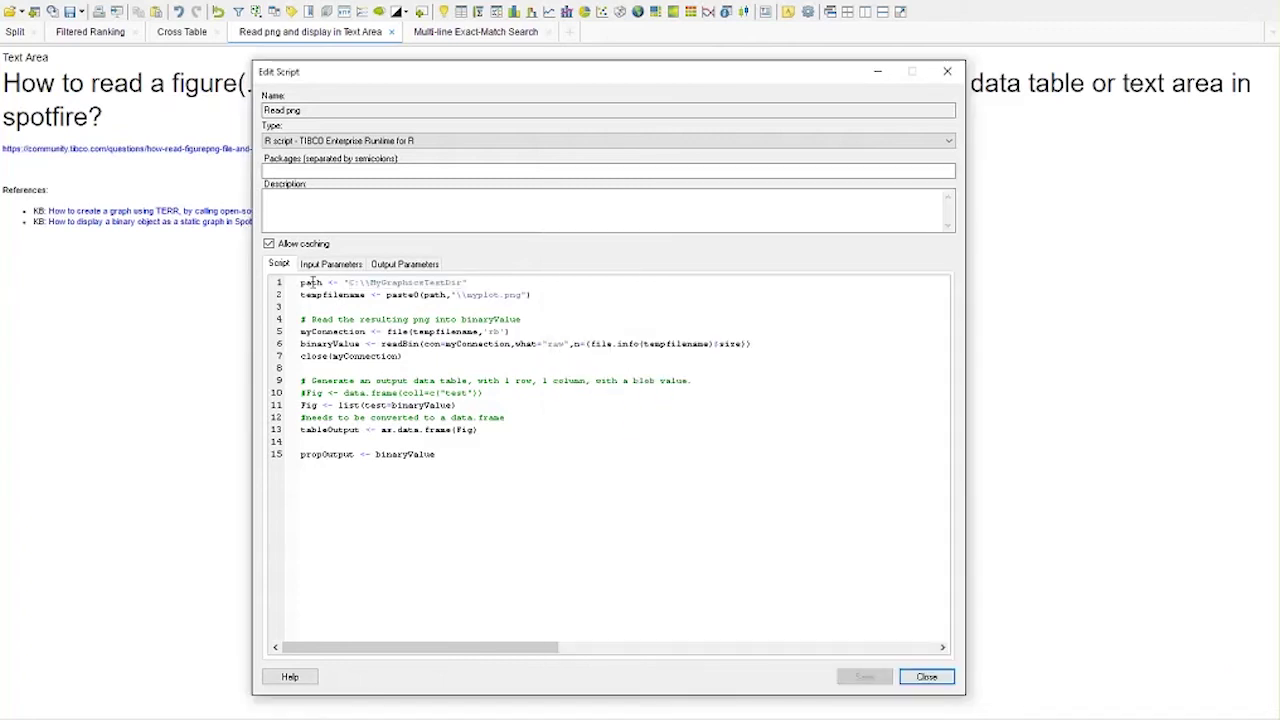
Examine the script lines that define the image folder path and combine it with the file name into tempfilename.
left_click_drag(342, 283, 464, 283)
left_click(307, 298)
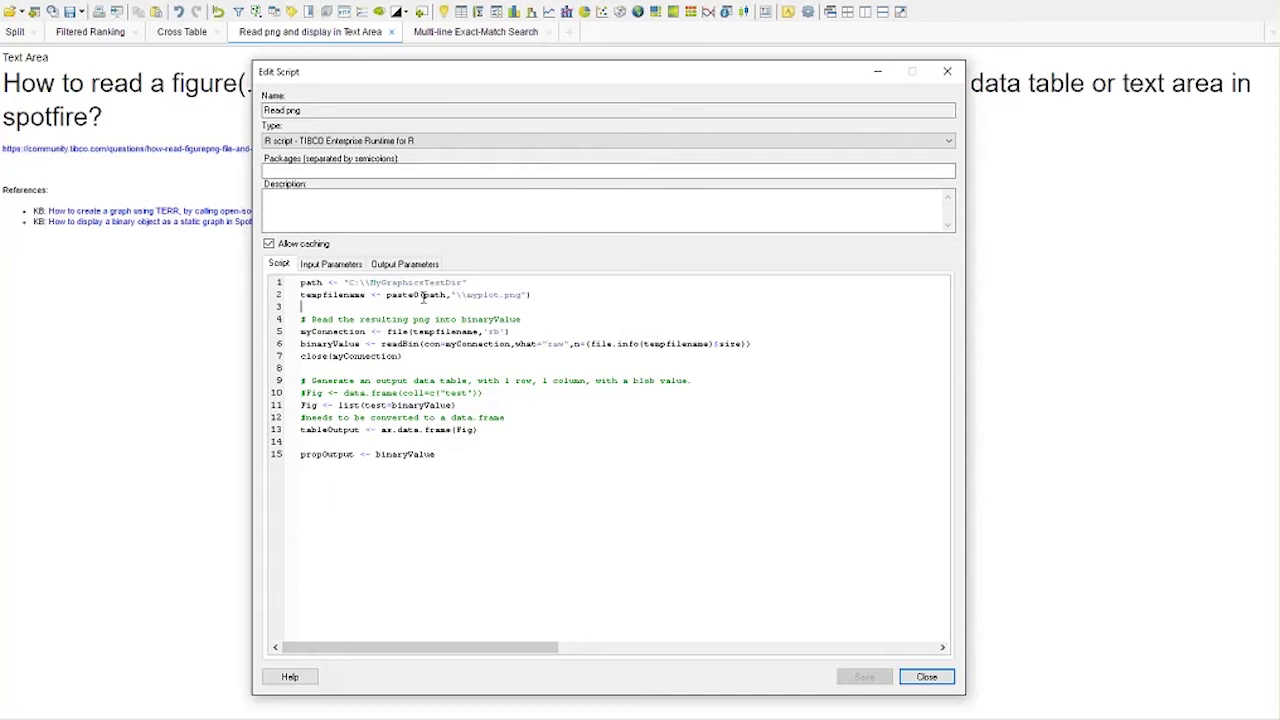
left_click_drag(423, 297, 521, 296)
left_click(459, 295)
left_click_drag(467, 295, 456, 295)
Examine how the script opens the file as myConnection and reads it into binaryValue with readBin.
left_click(330, 331)
double_click(397, 332)
double_click(351, 332)
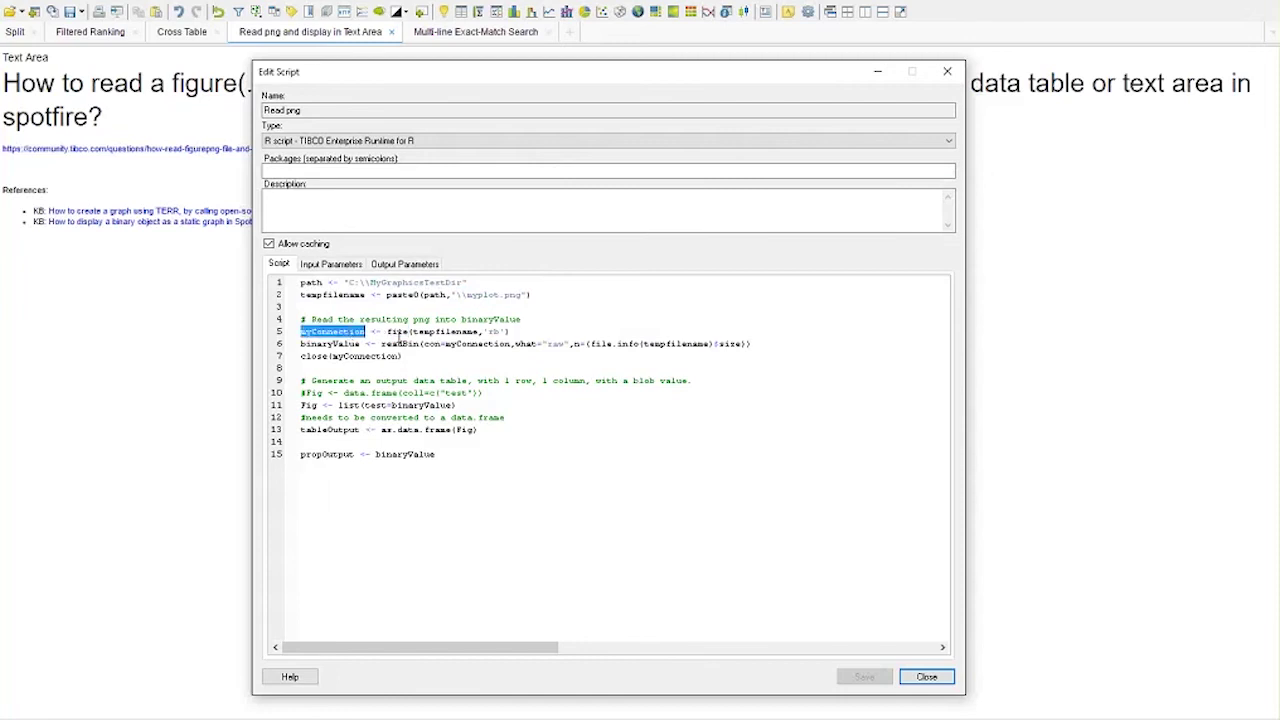
left_click(398, 333)
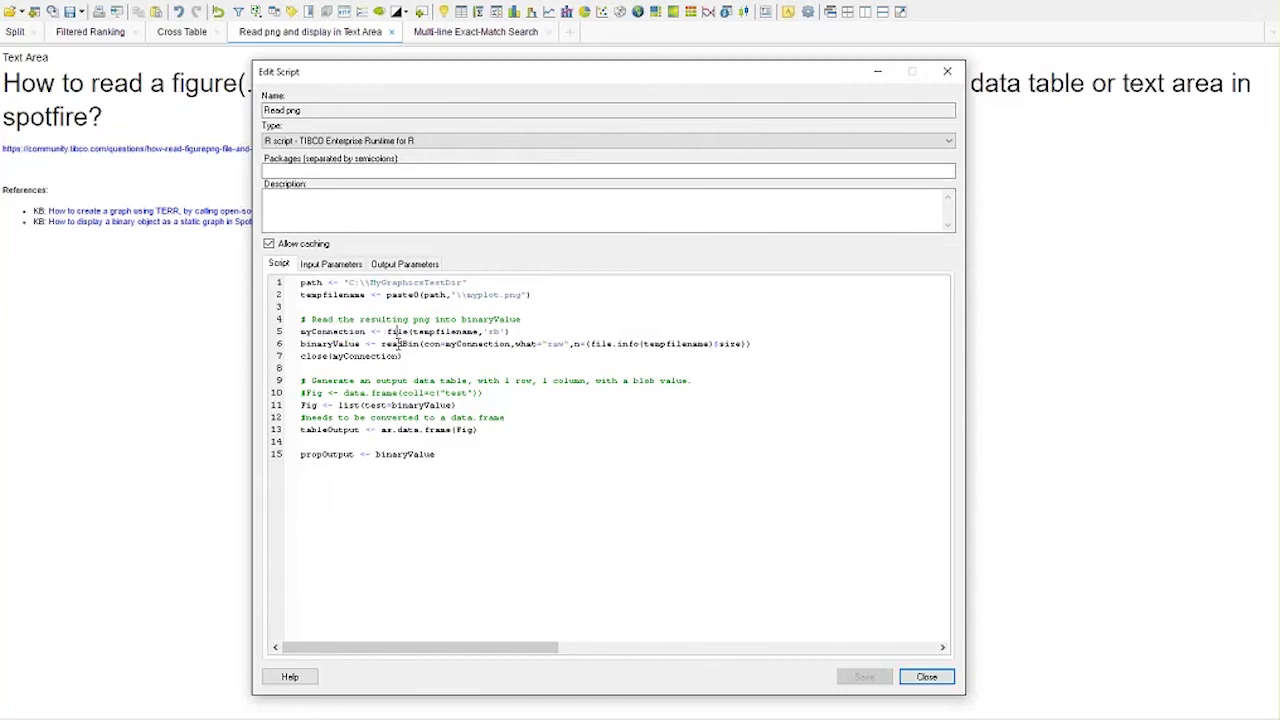
double_click(397, 344)
double_click(325, 347)
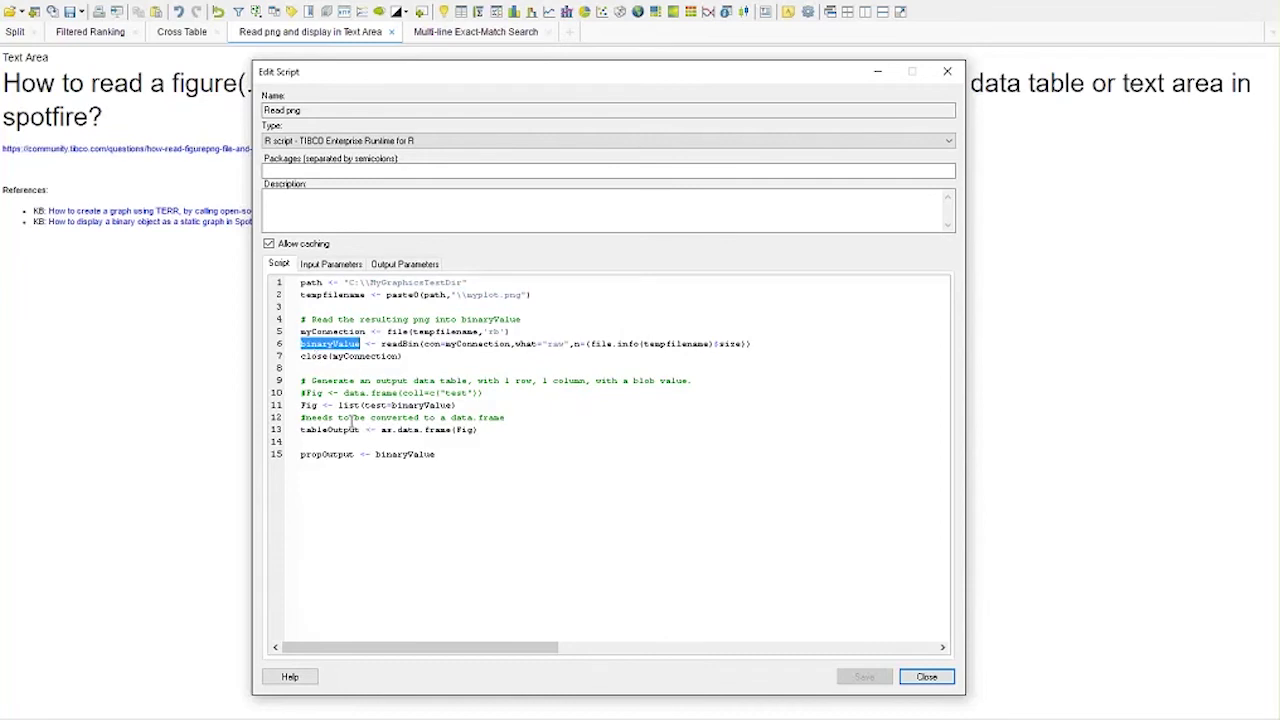
Examine how the script assigns its tableOutput data frame and its propOutput binary value.
double_click(328, 431)
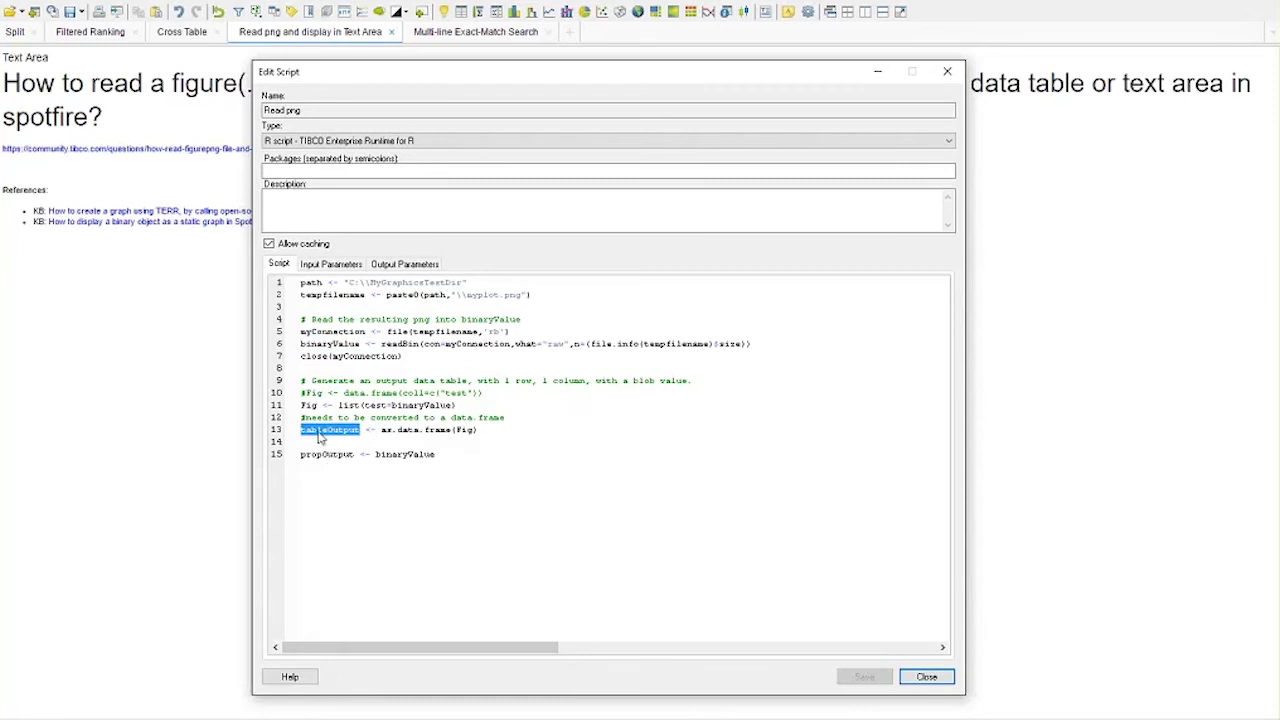
left_click(381, 430)
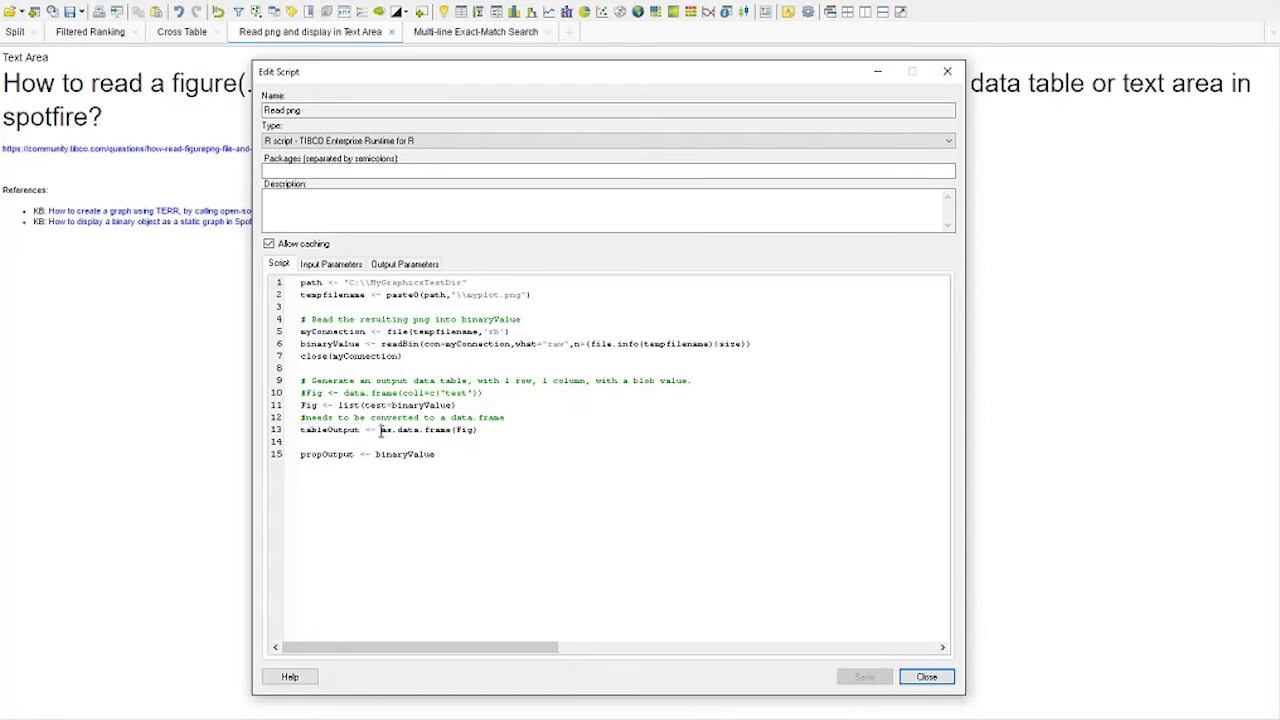
left_click_drag(381, 430, 448, 430)
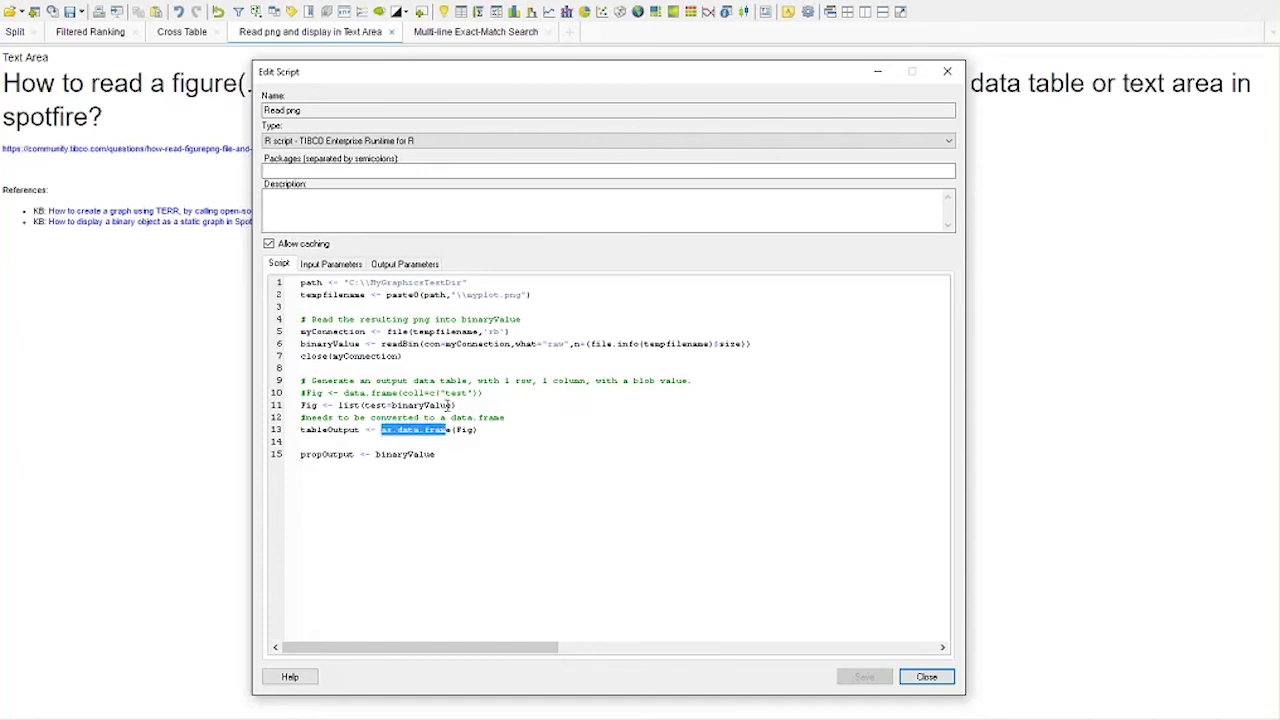
double_click(336, 453)
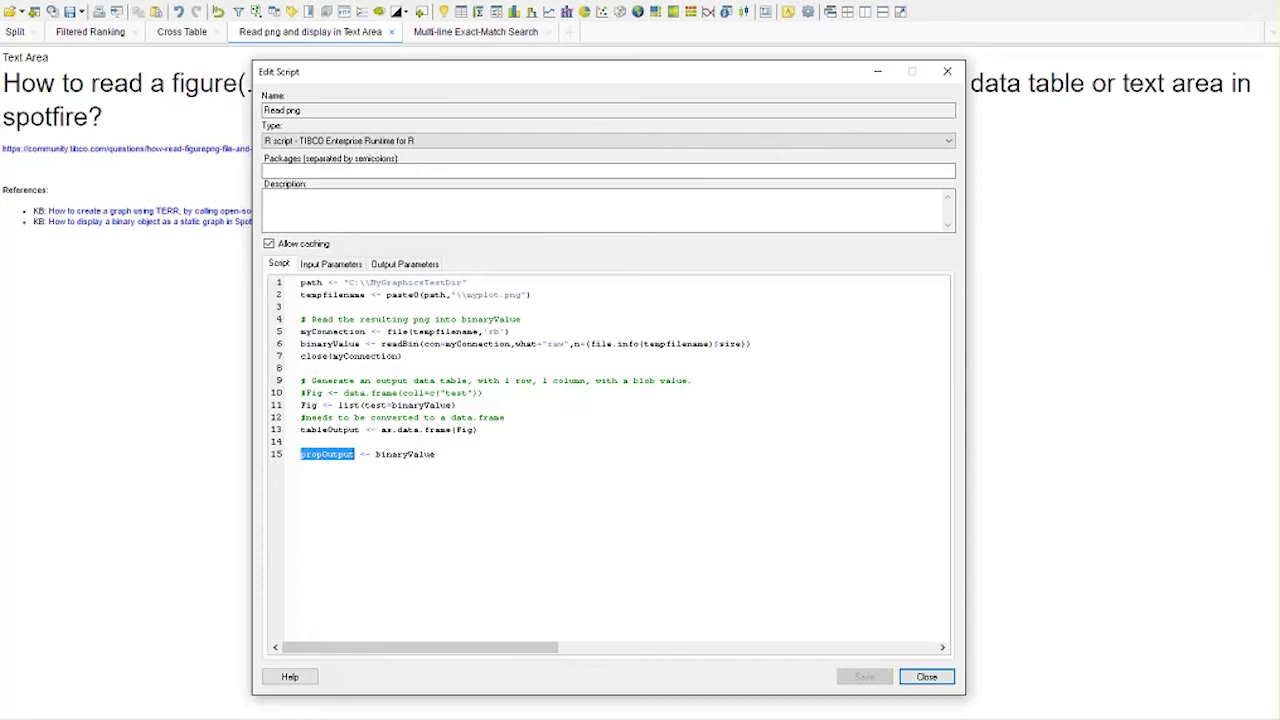
double_click(351, 432)
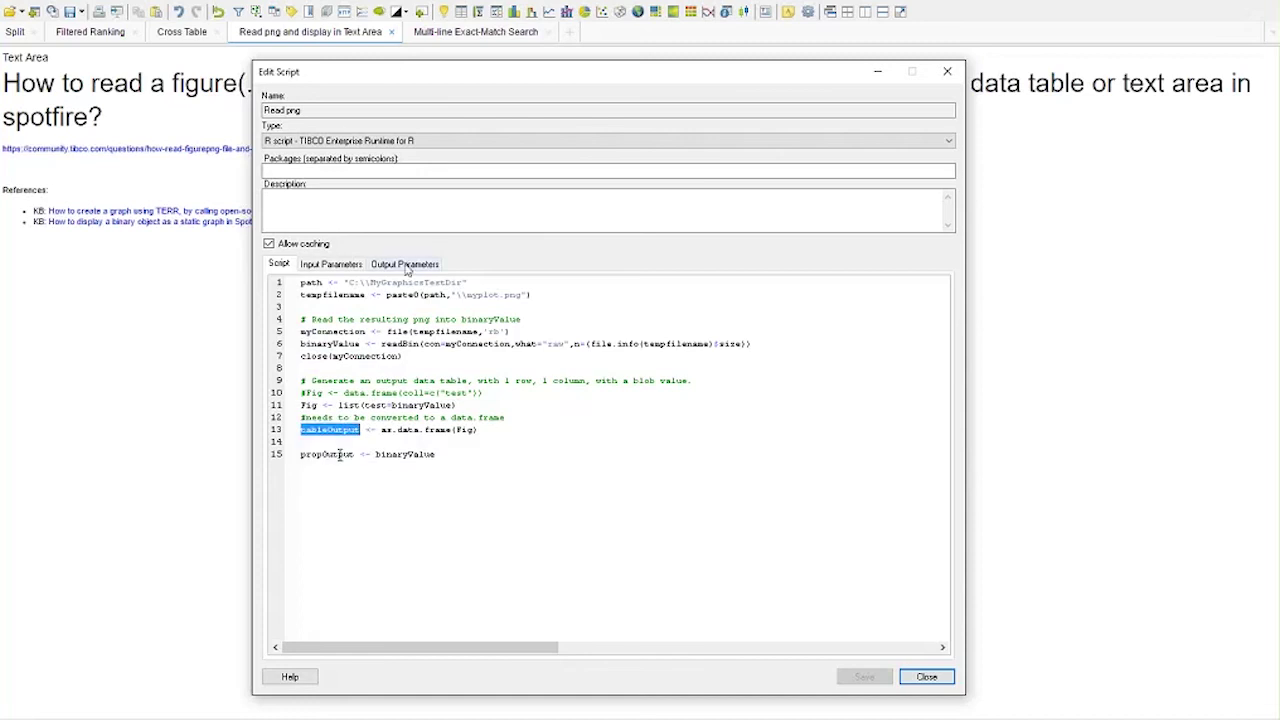
double_click(340, 455)
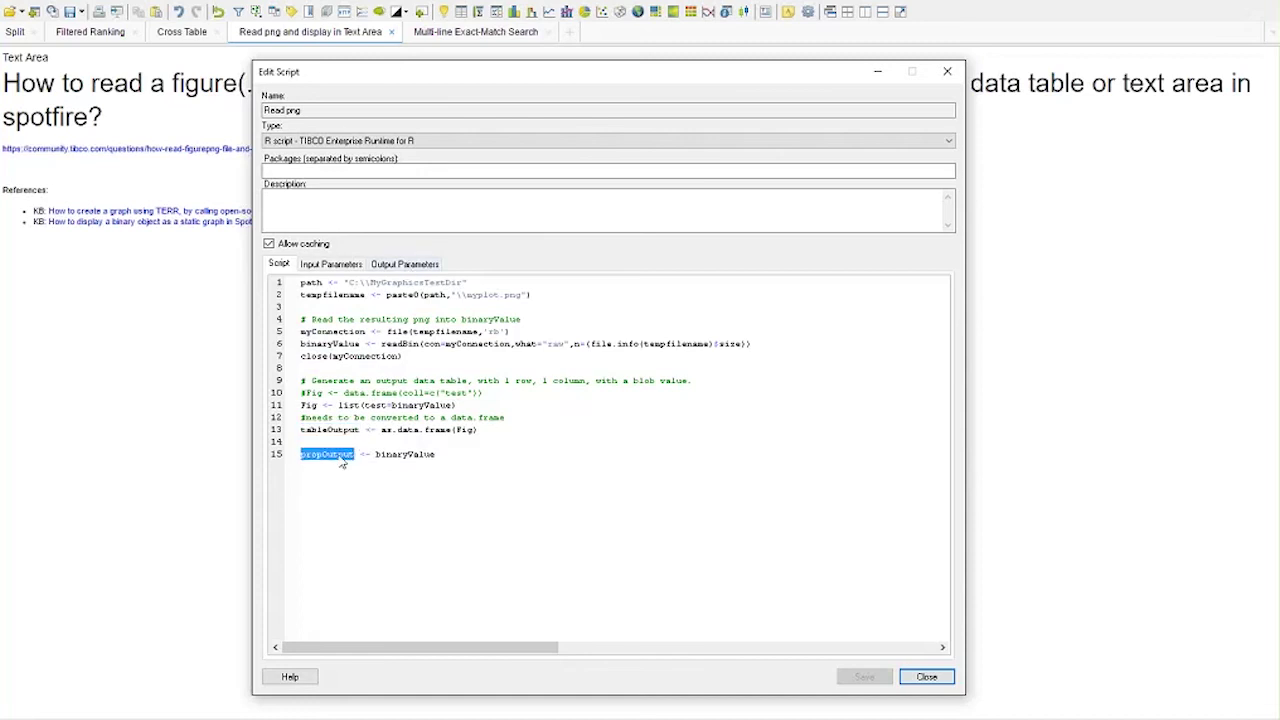
Review the types of the tableOutput and propOutput output parameters, and close the data function windows.
left_click(392, 265)
left_click_drag(379, 300, 388, 300)
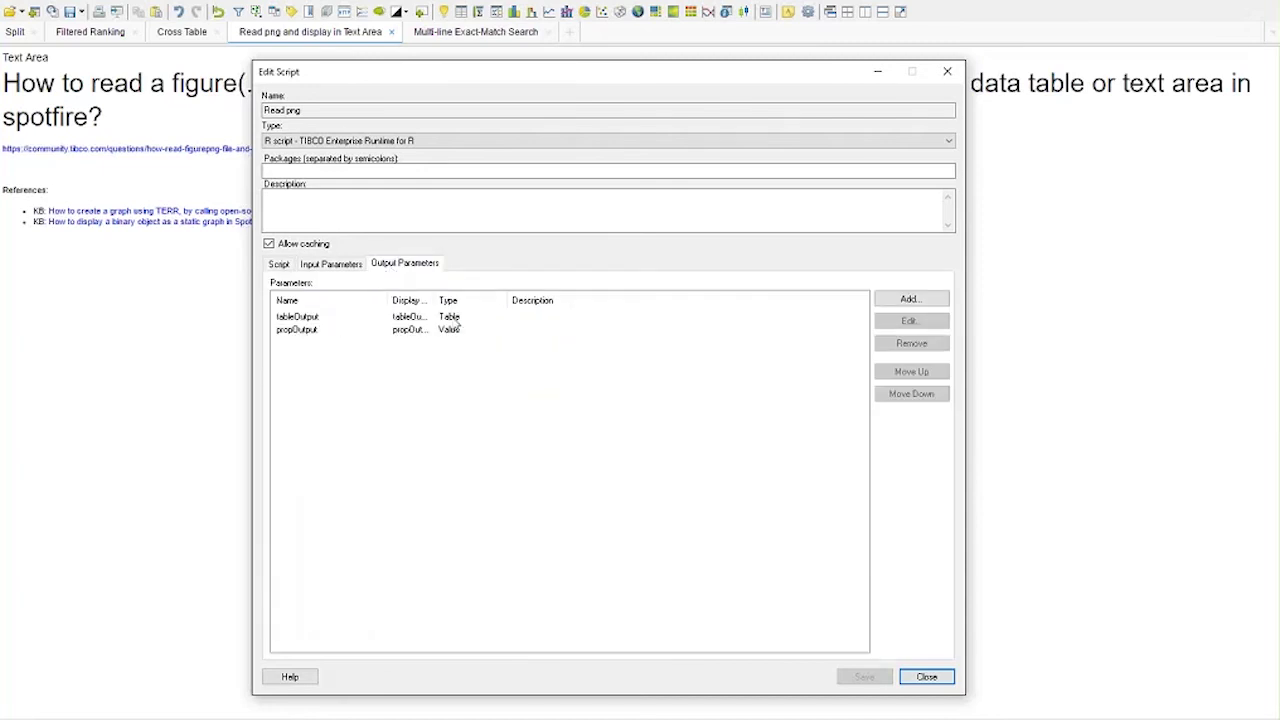
left_click(304, 332)
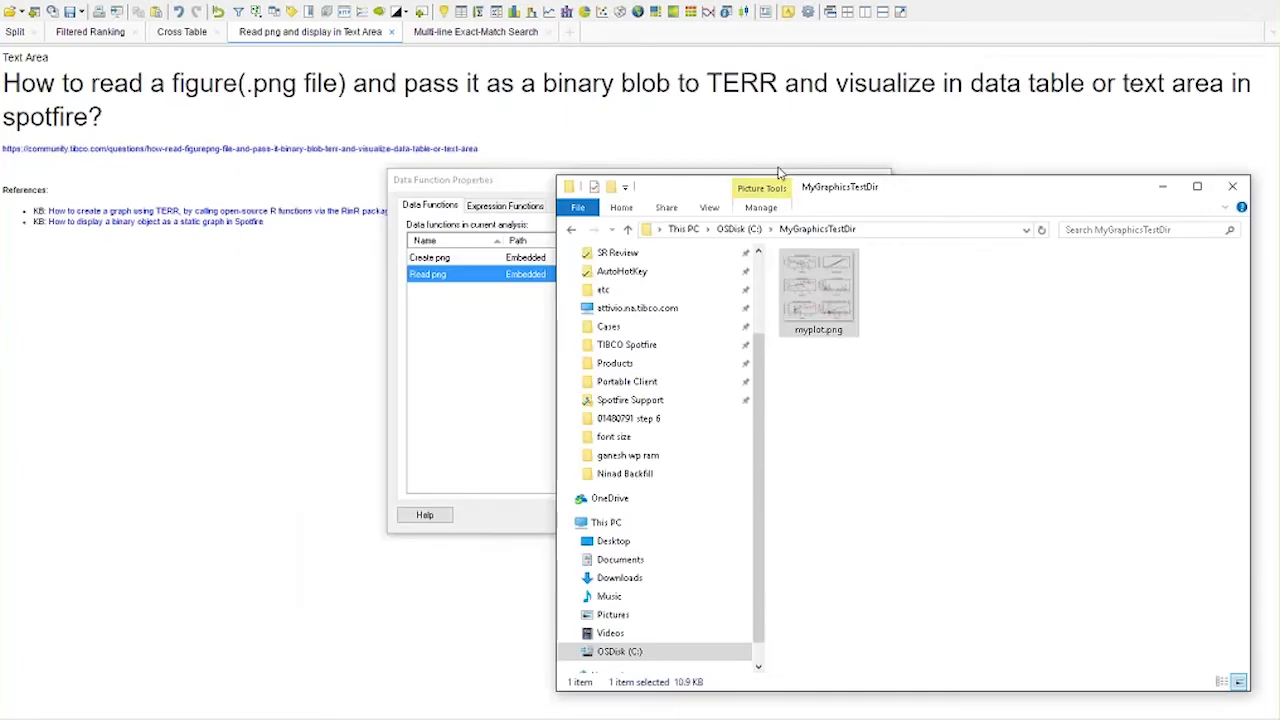
left_click(780, 172)
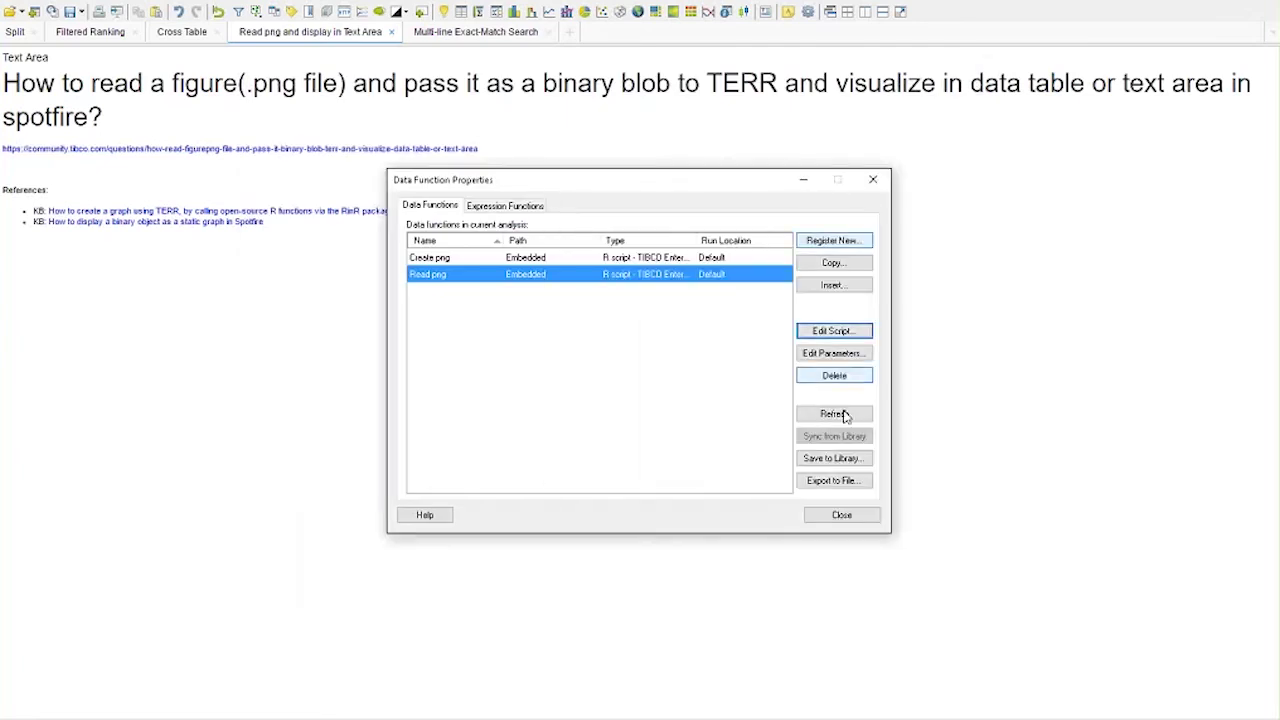
left_click(860, 518)
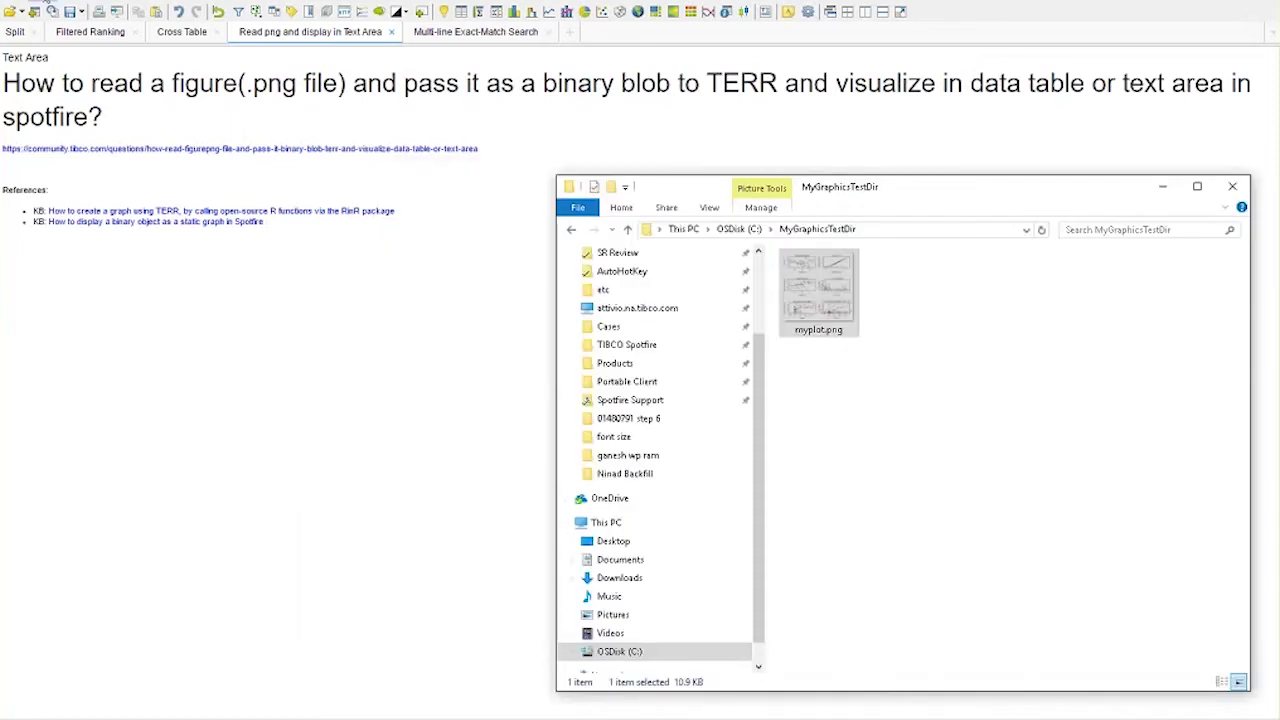
Review the graphpng property among the analysis's document properties.
left_click(46, 3)
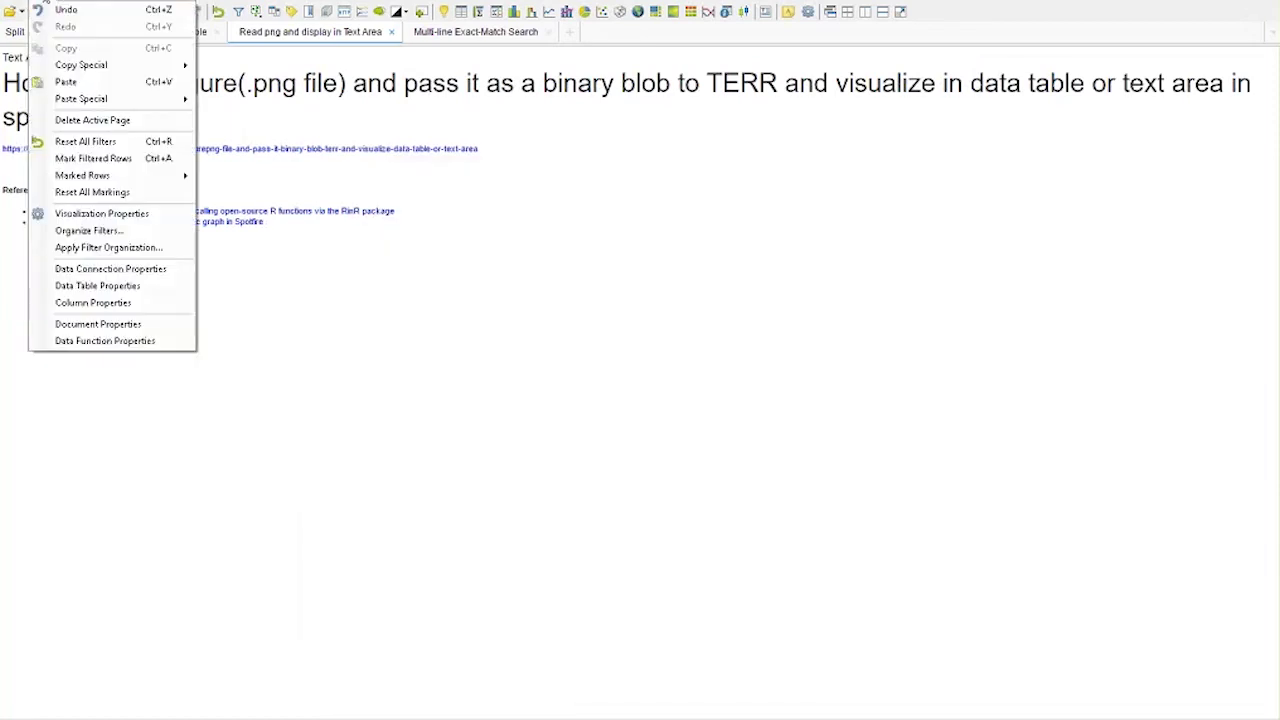
left_click(128, 326)
left_click(645, 168)
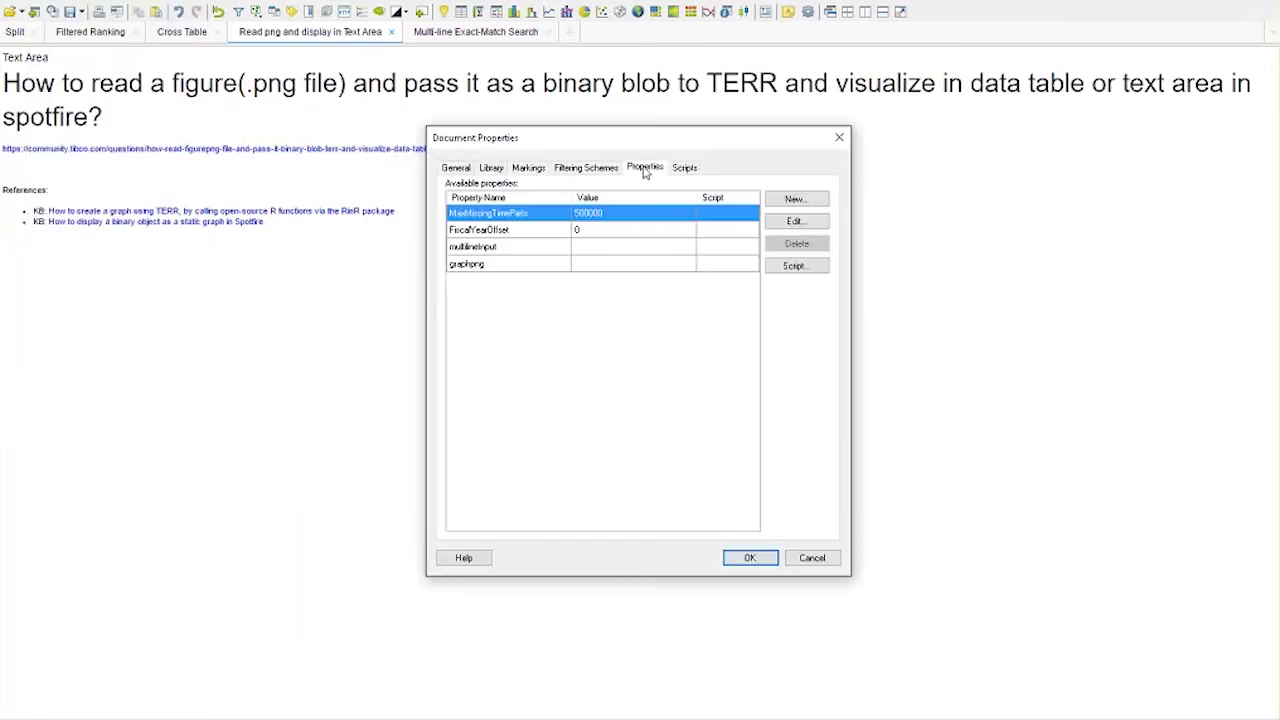
left_click(488, 266)
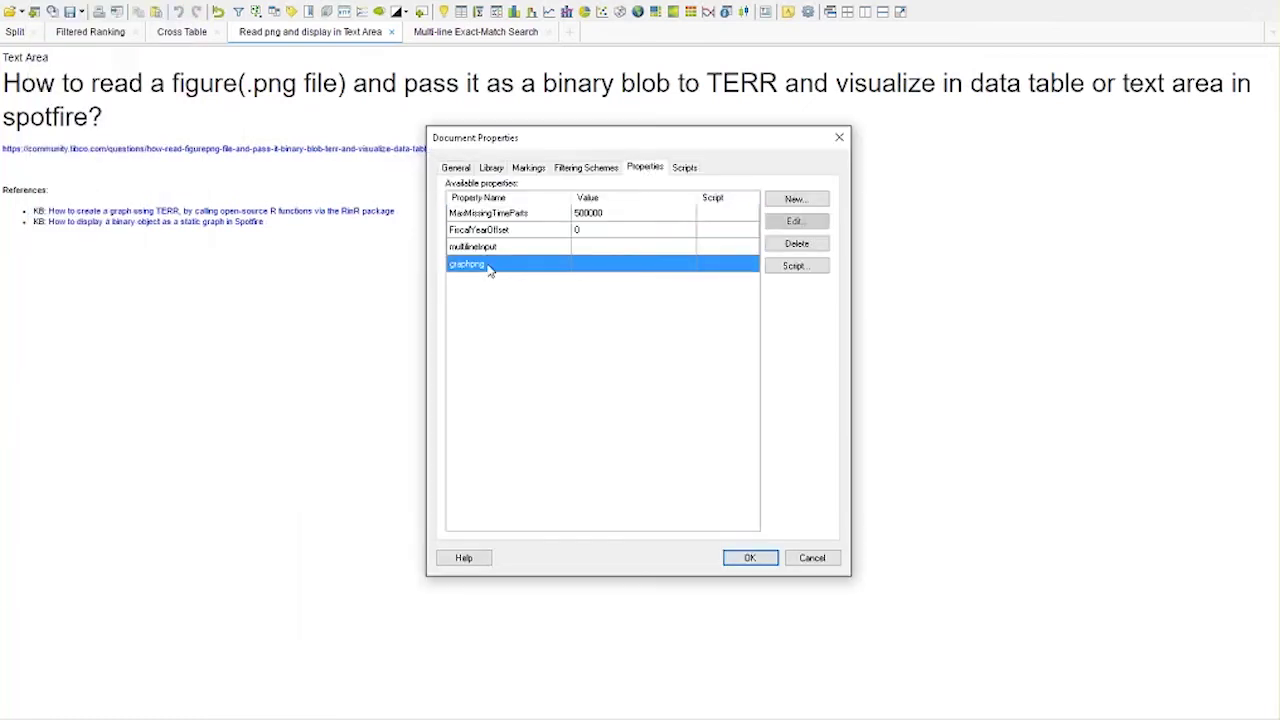
left_click(767, 567)
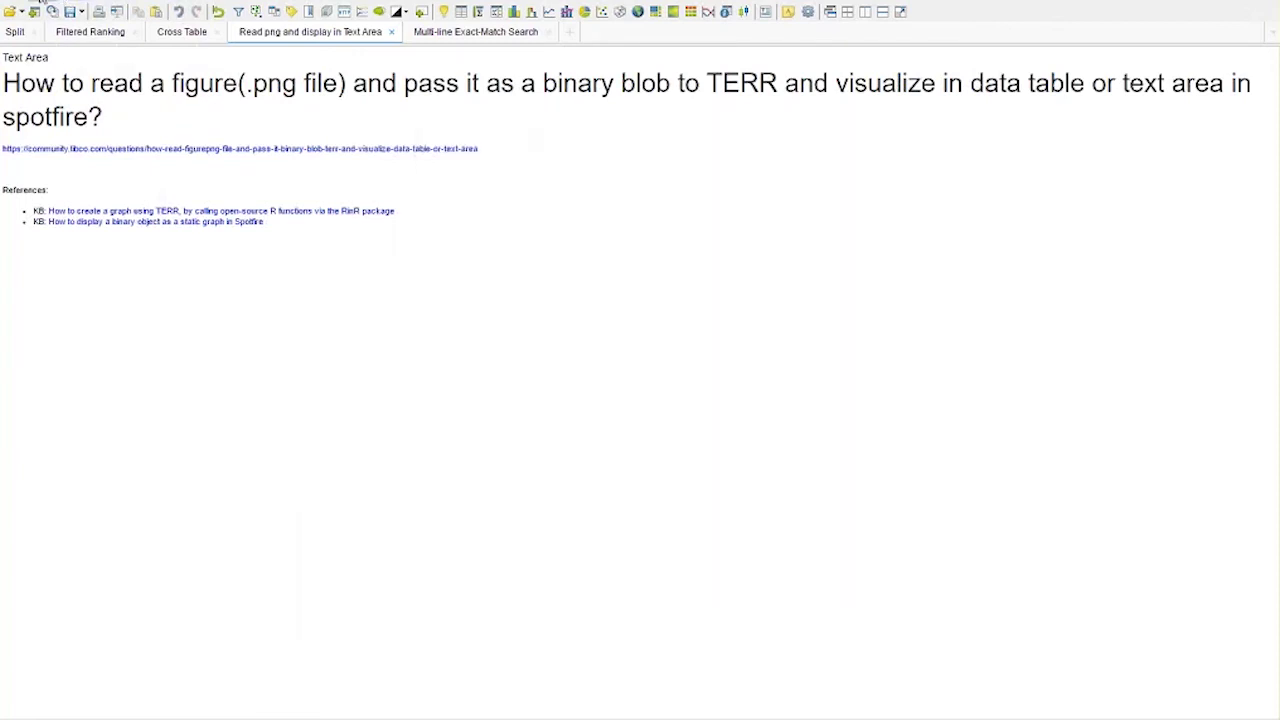
Inspect the output mappings of the Read png data function for tableOutput and propOutput.
left_click(40, 4)
left_click(105, 341)
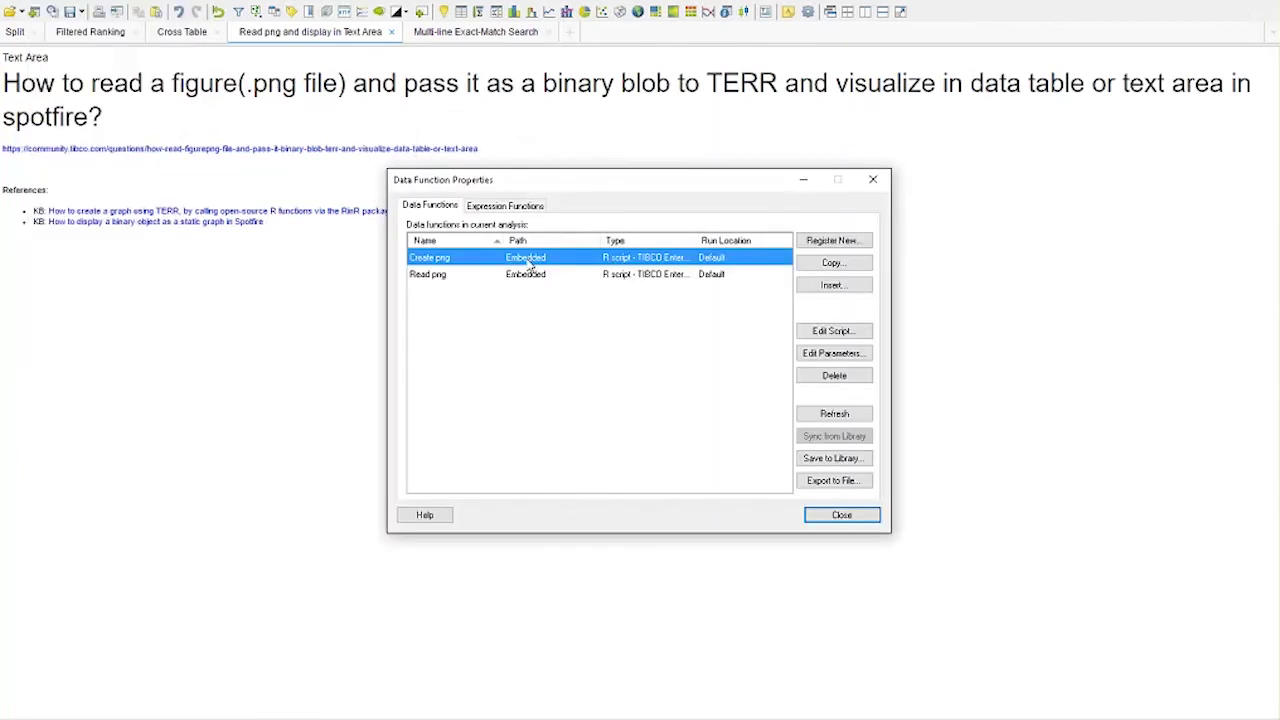
left_click(478, 274)
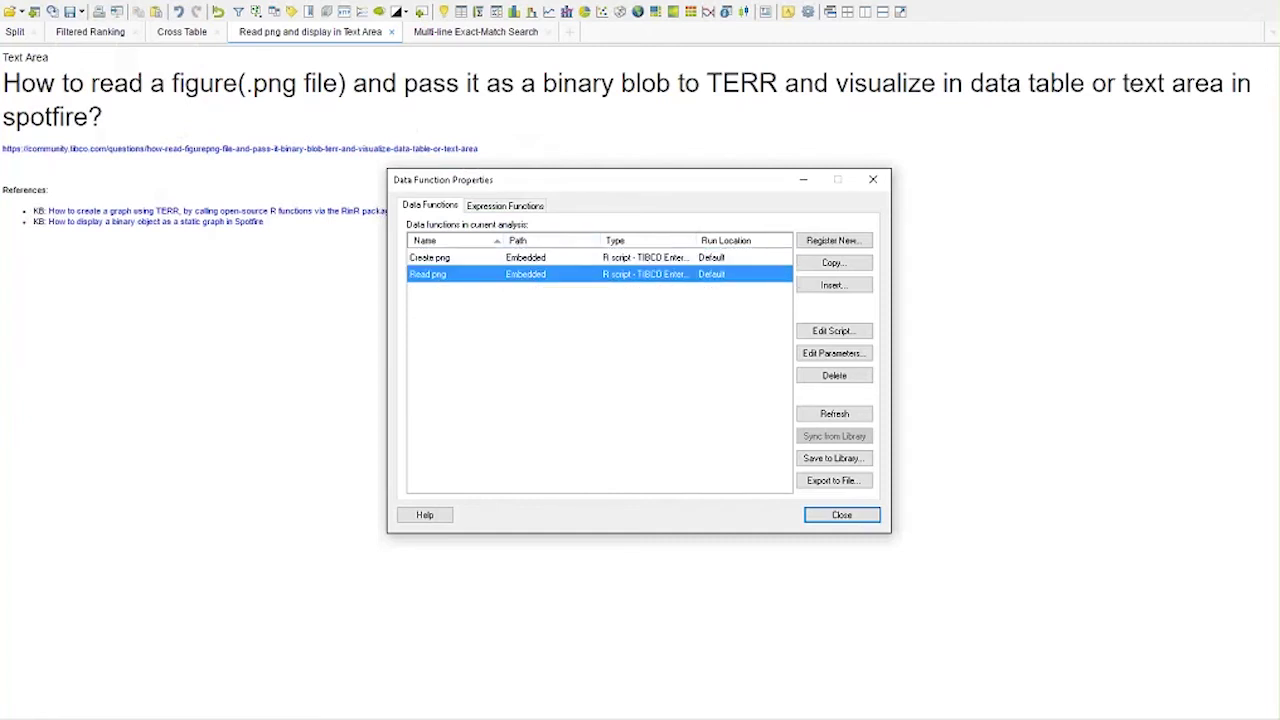
left_click(834, 353)
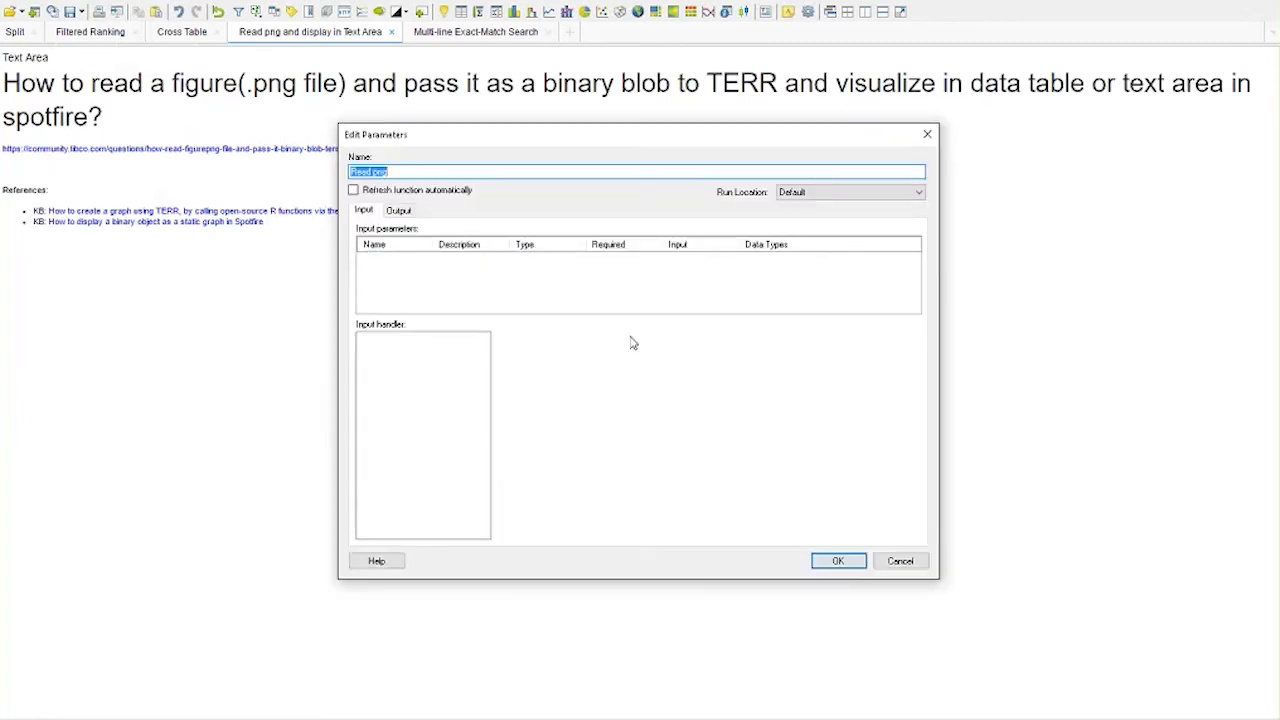
left_click(398, 210)
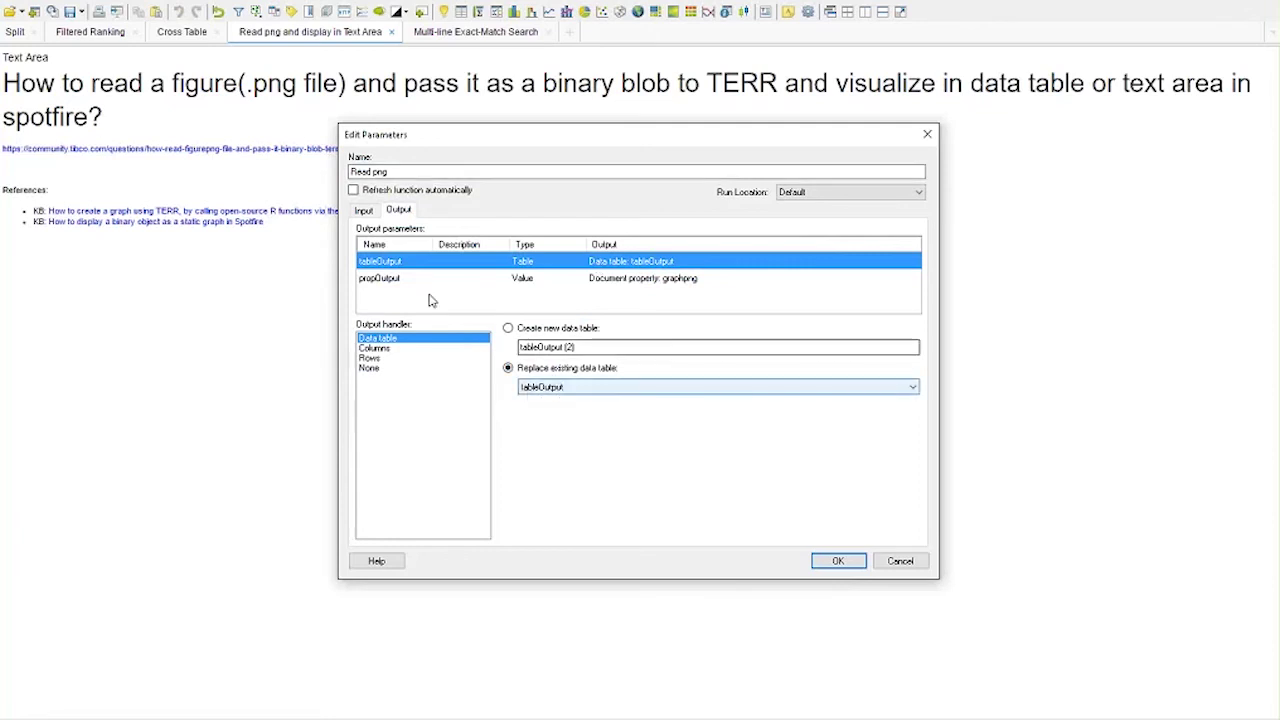
left_click(390, 281)
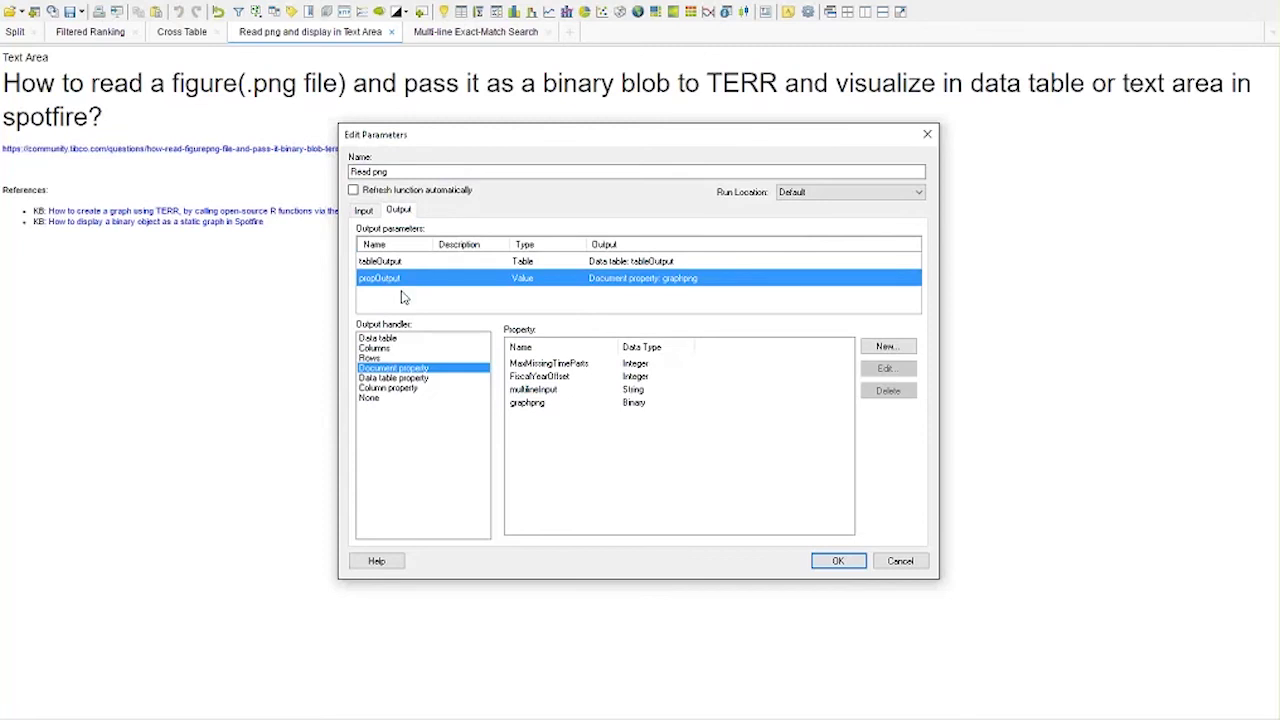
Select the graphpng document property for propOutput, accept replacing the tableOutput data table, and close the data function windows.
left_click(549, 403)
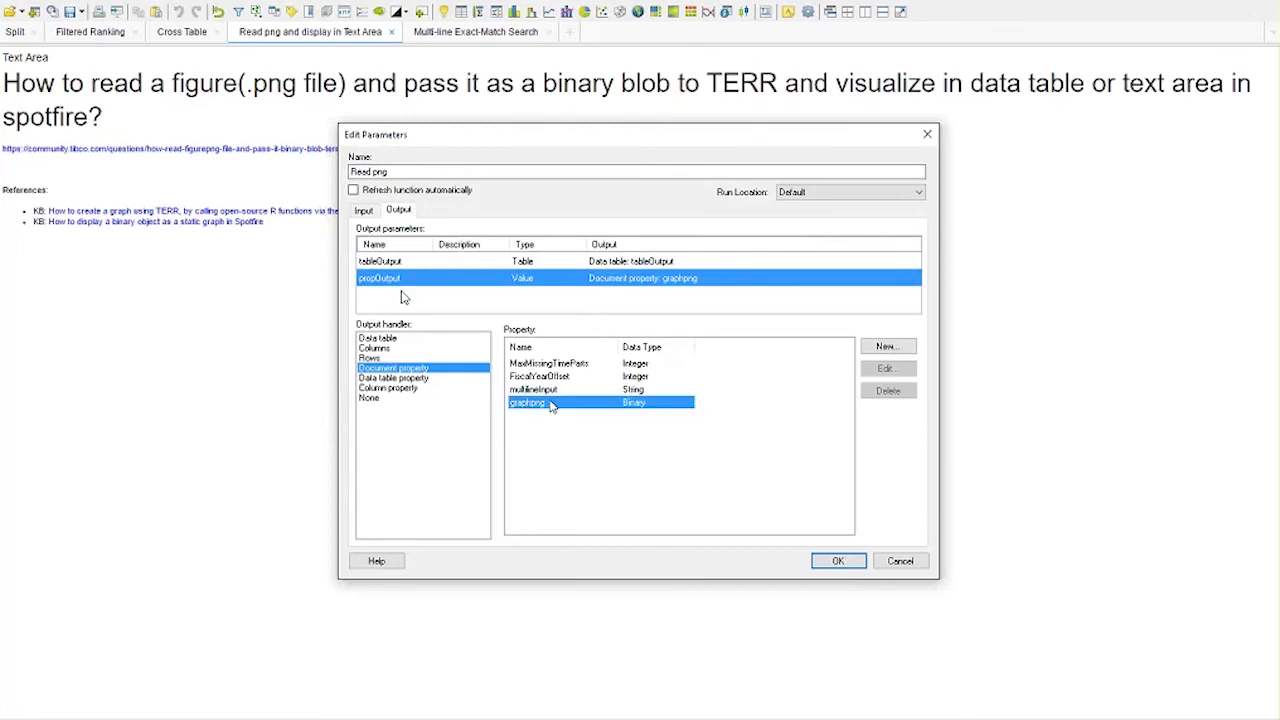
left_click(838, 561)
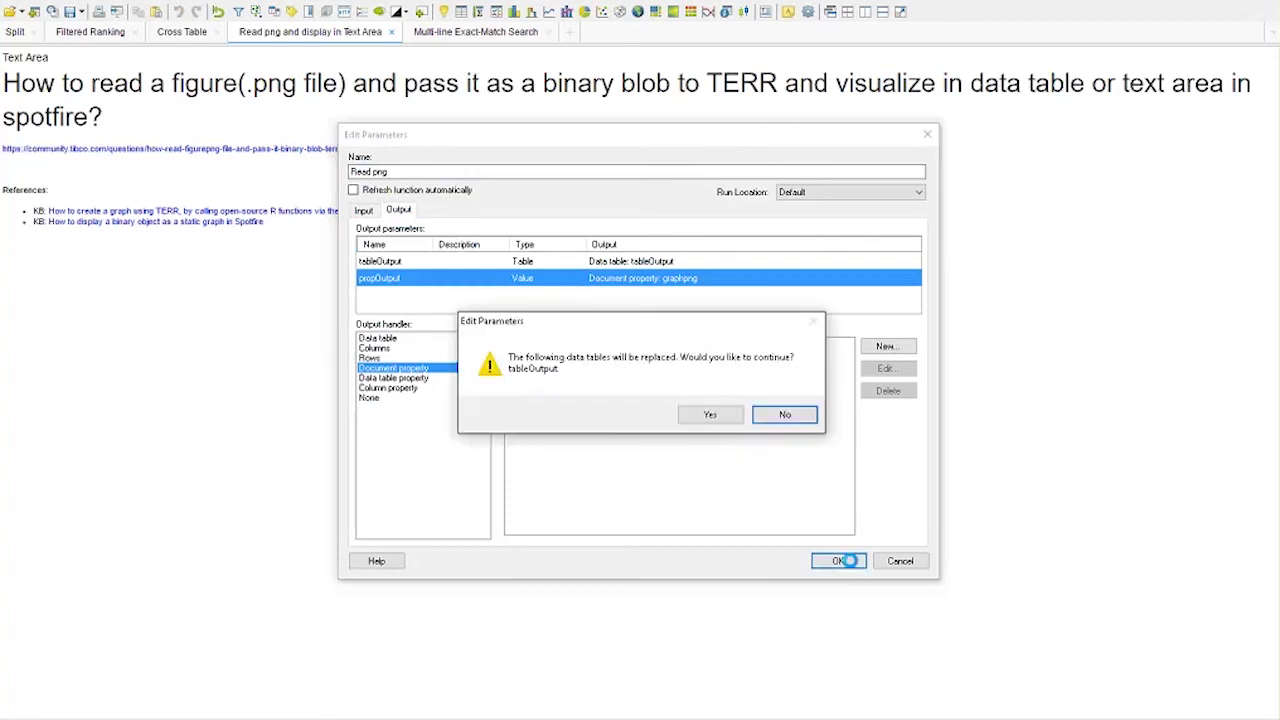
left_click(726, 415)
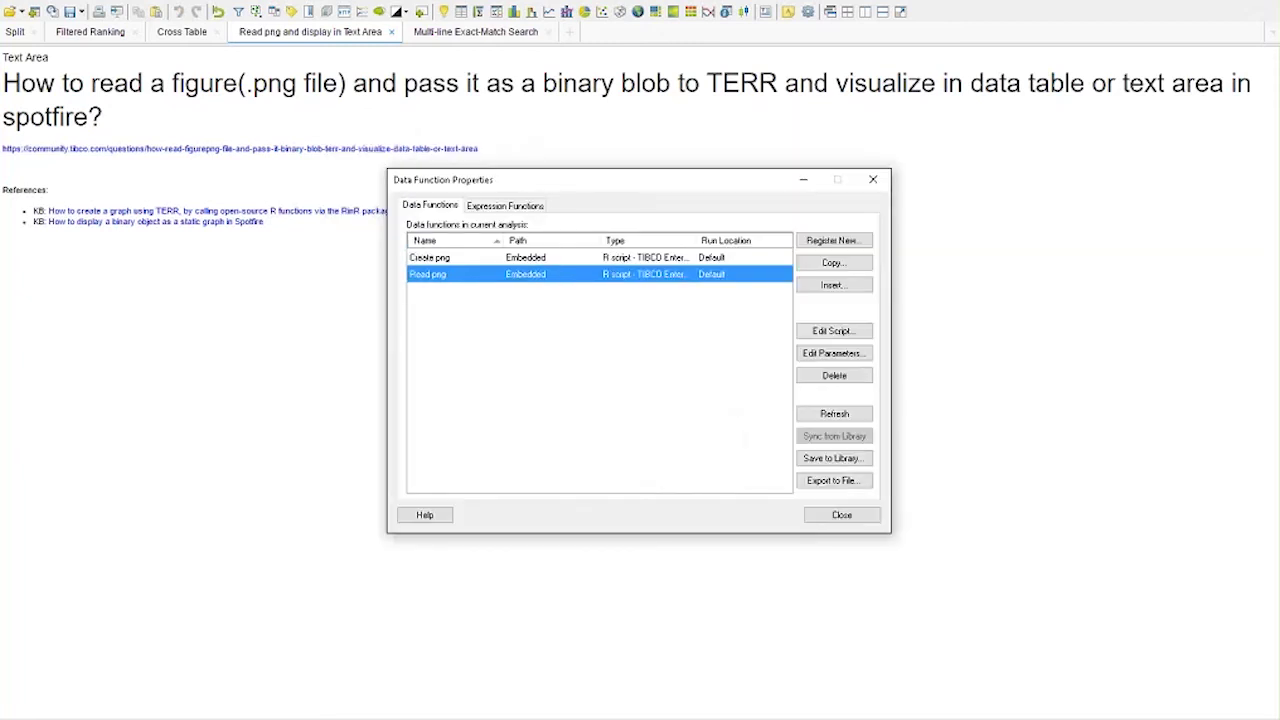
left_click(843, 514)
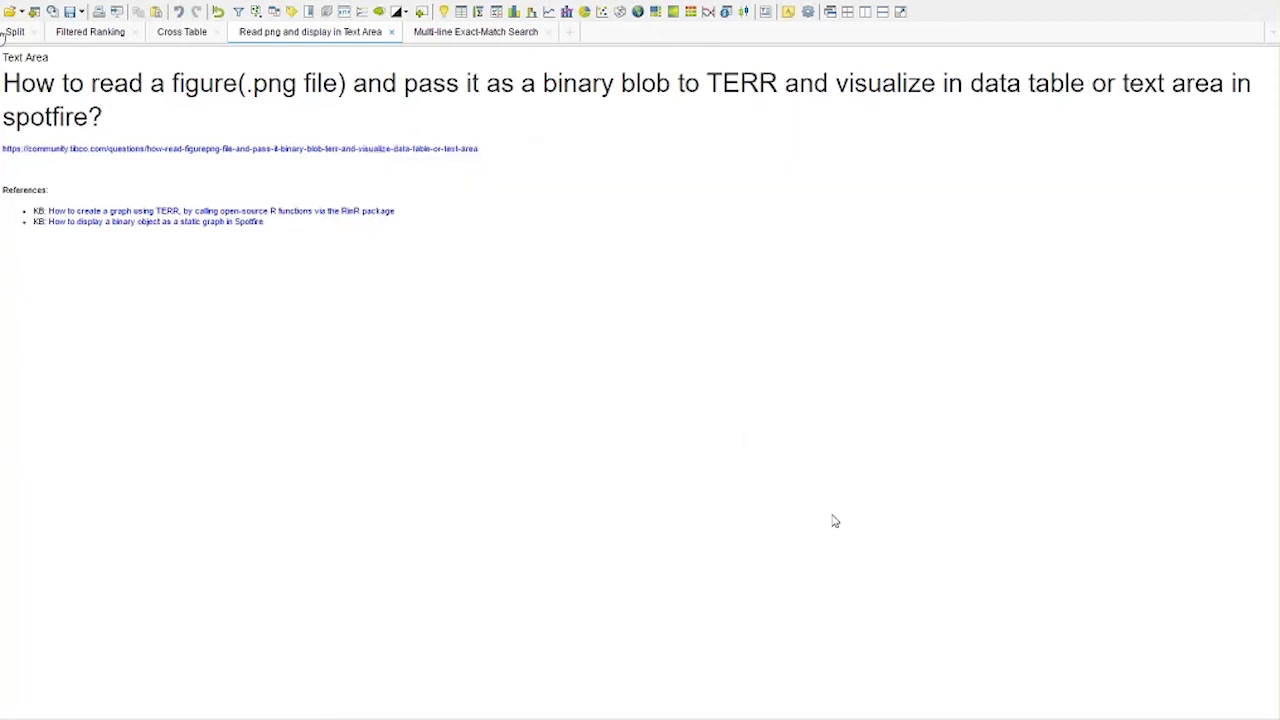
Check the analysis's data tables for tableOutput and its document properties for graphpng.
left_click(42, 2)
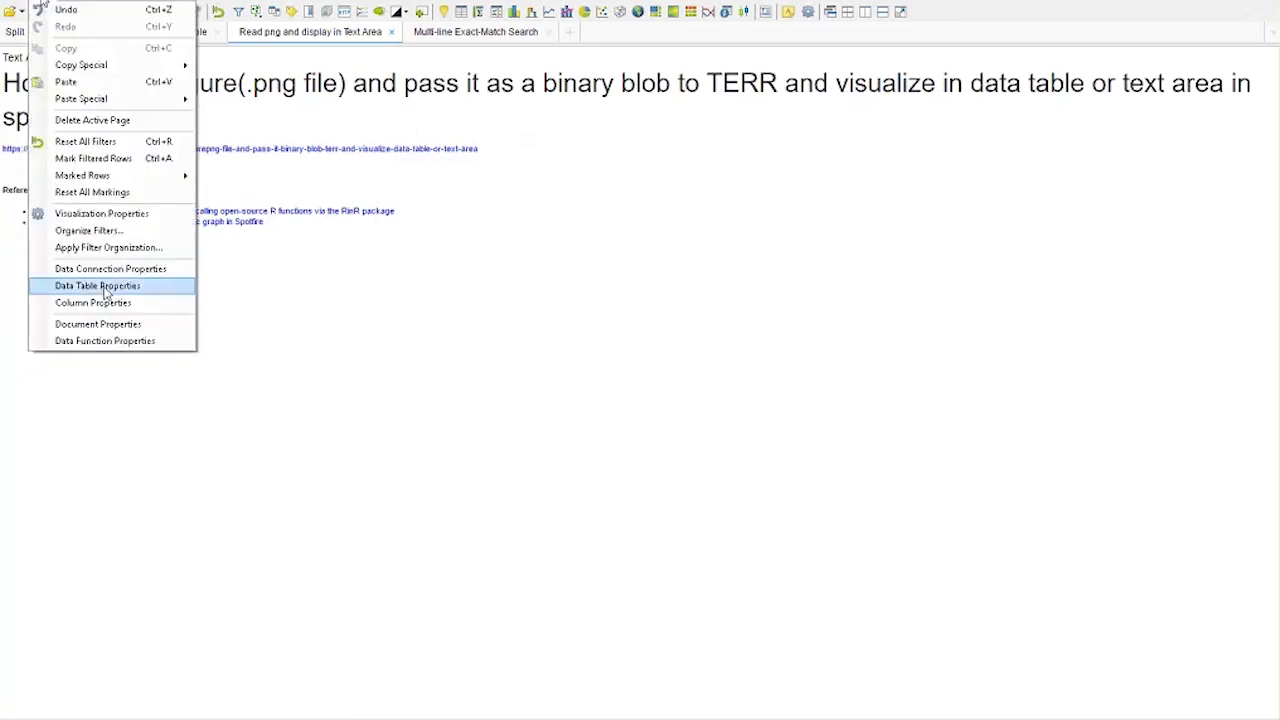
left_click(104, 289)
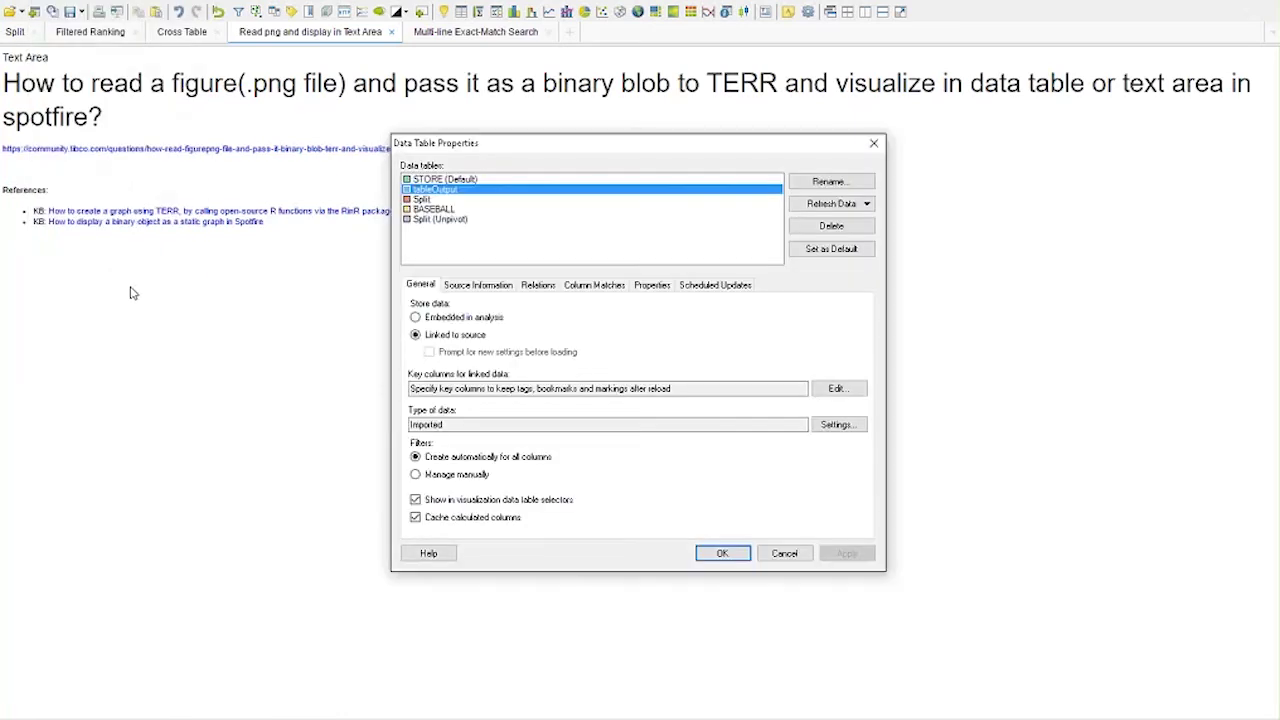
left_click(873, 143)
left_click(42, 2)
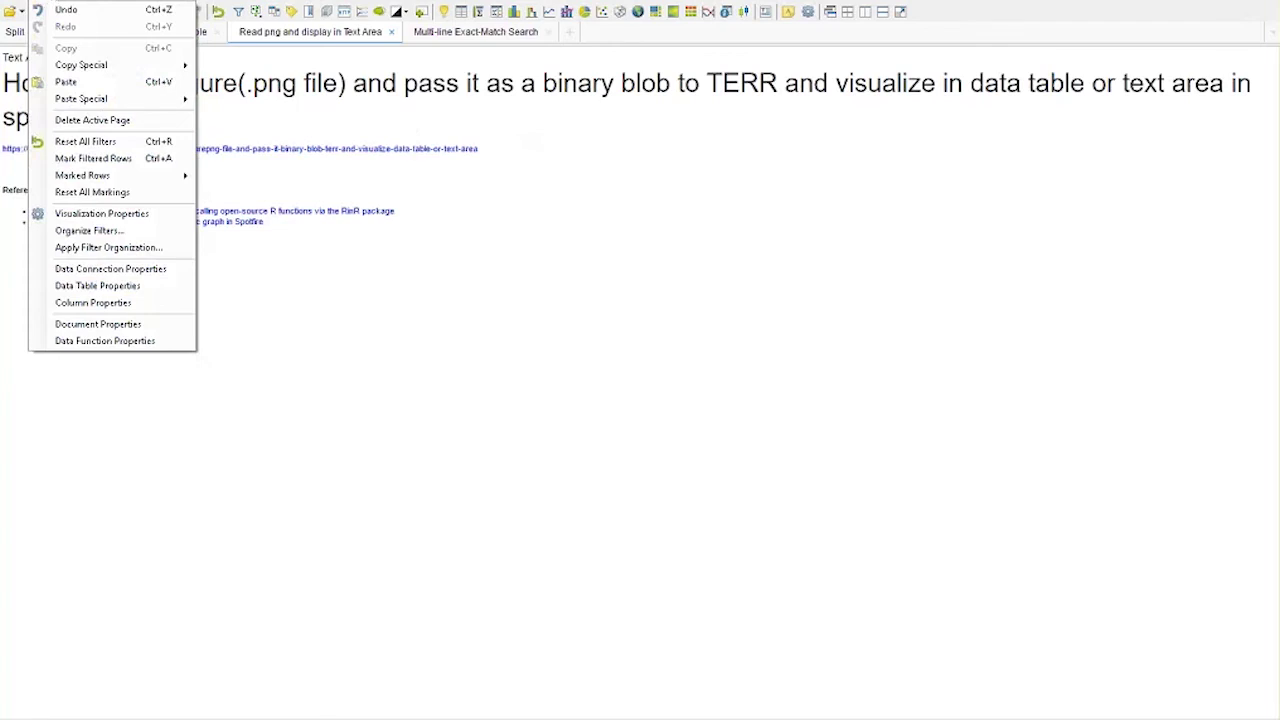
left_click(112, 328)
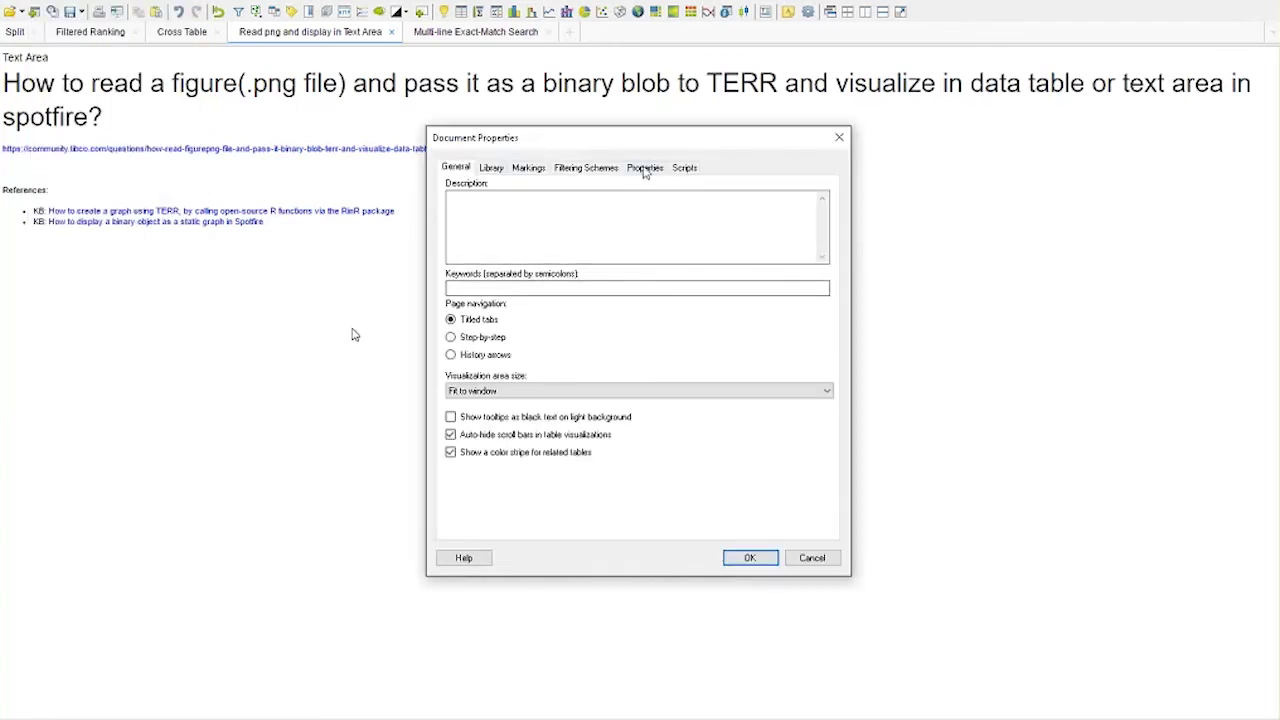
left_click(645, 168)
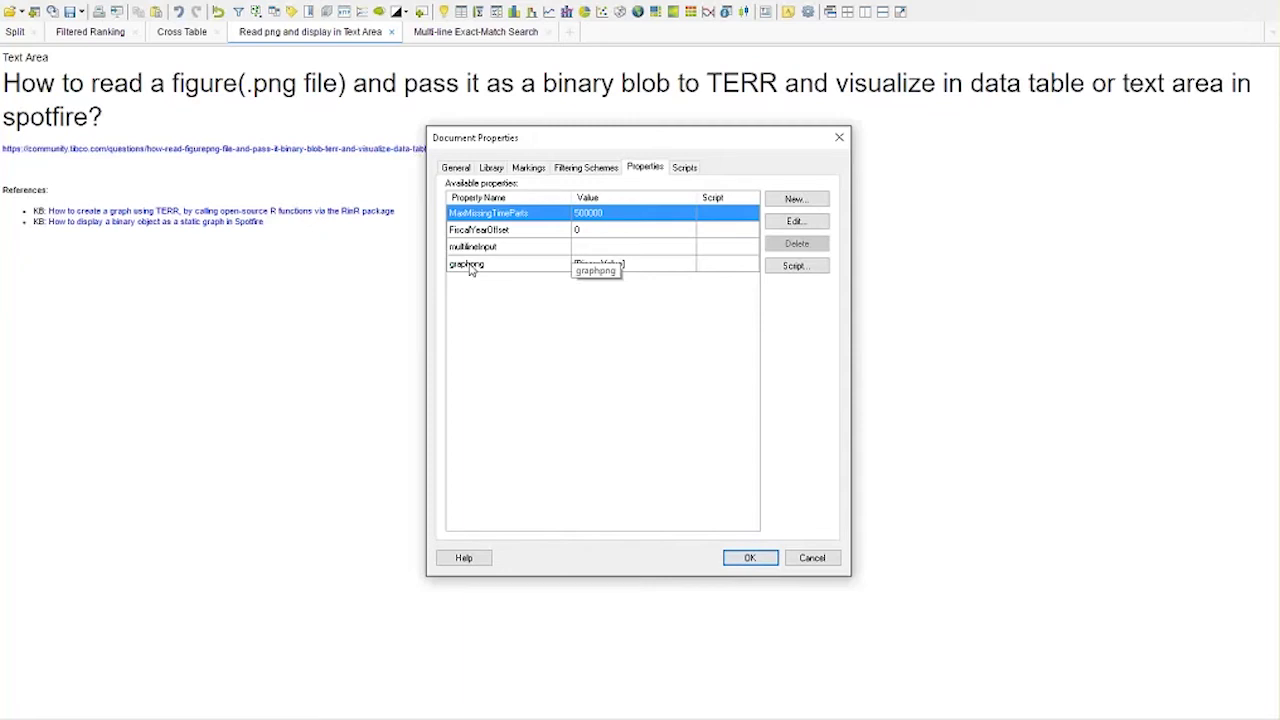
left_click(813, 565)
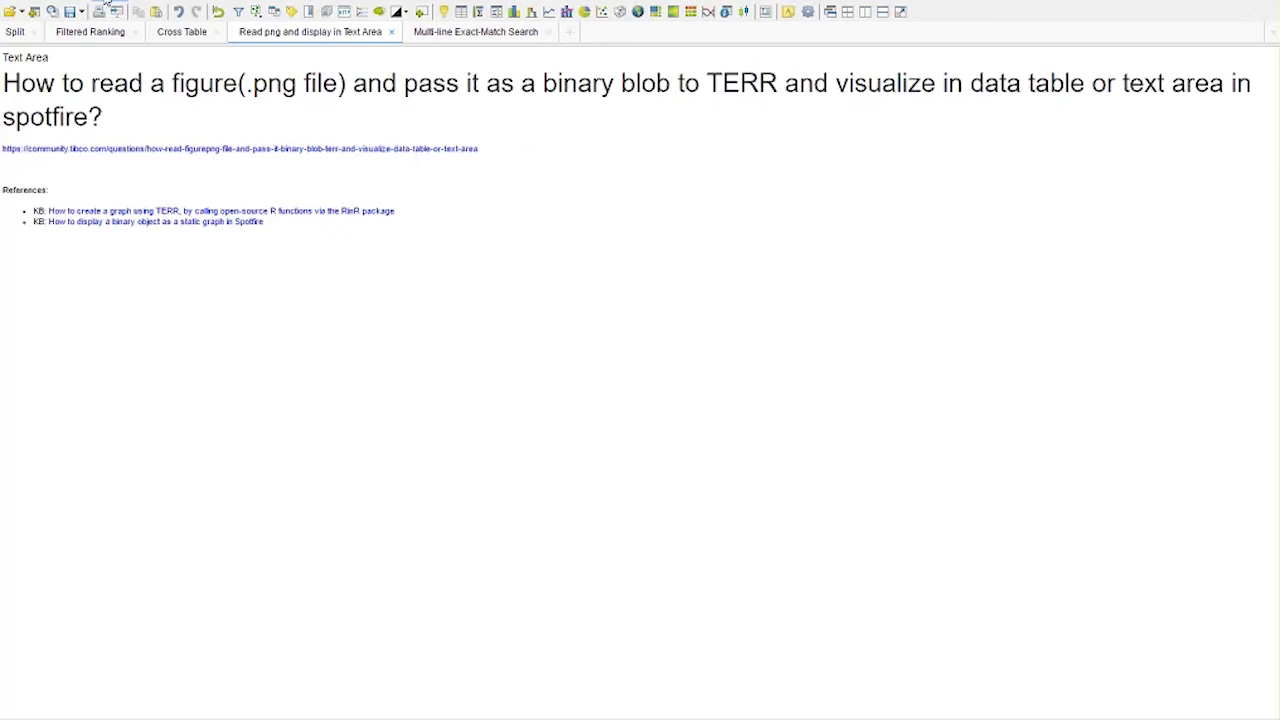
Add a new text area to the page, place it below the existing one and increase its height.
left_click(105, 5)
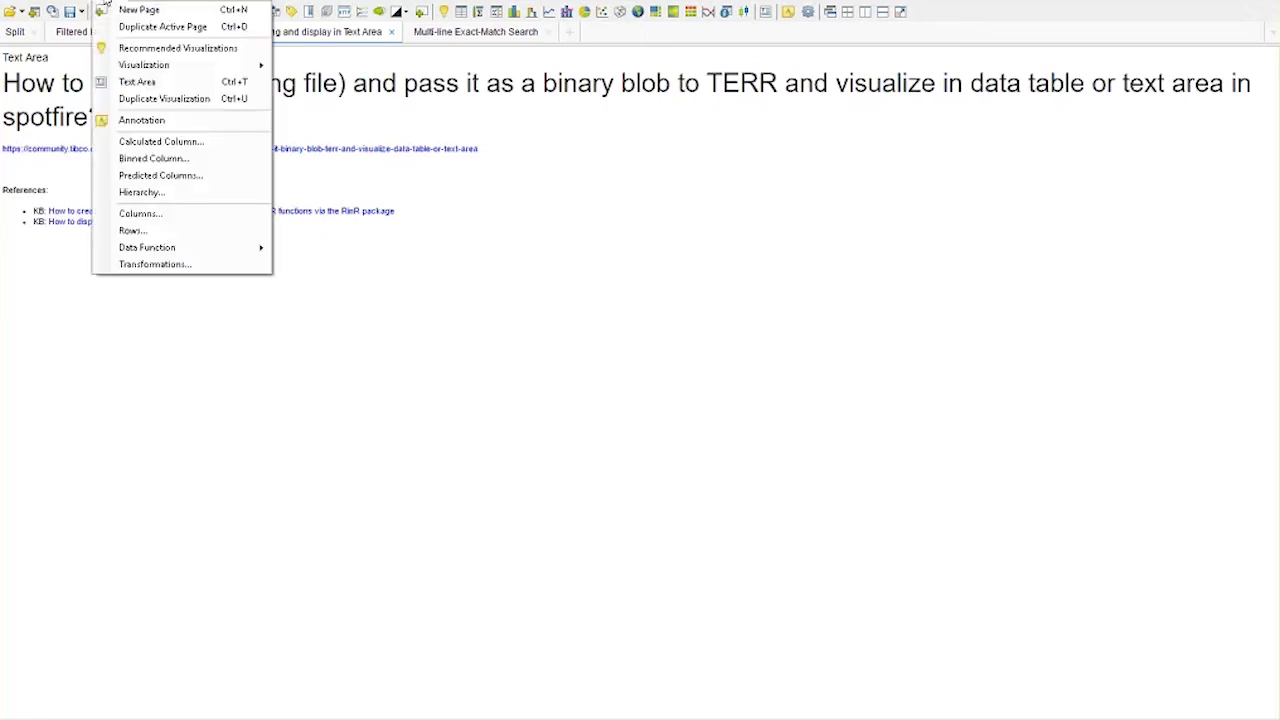
left_click(163, 98)
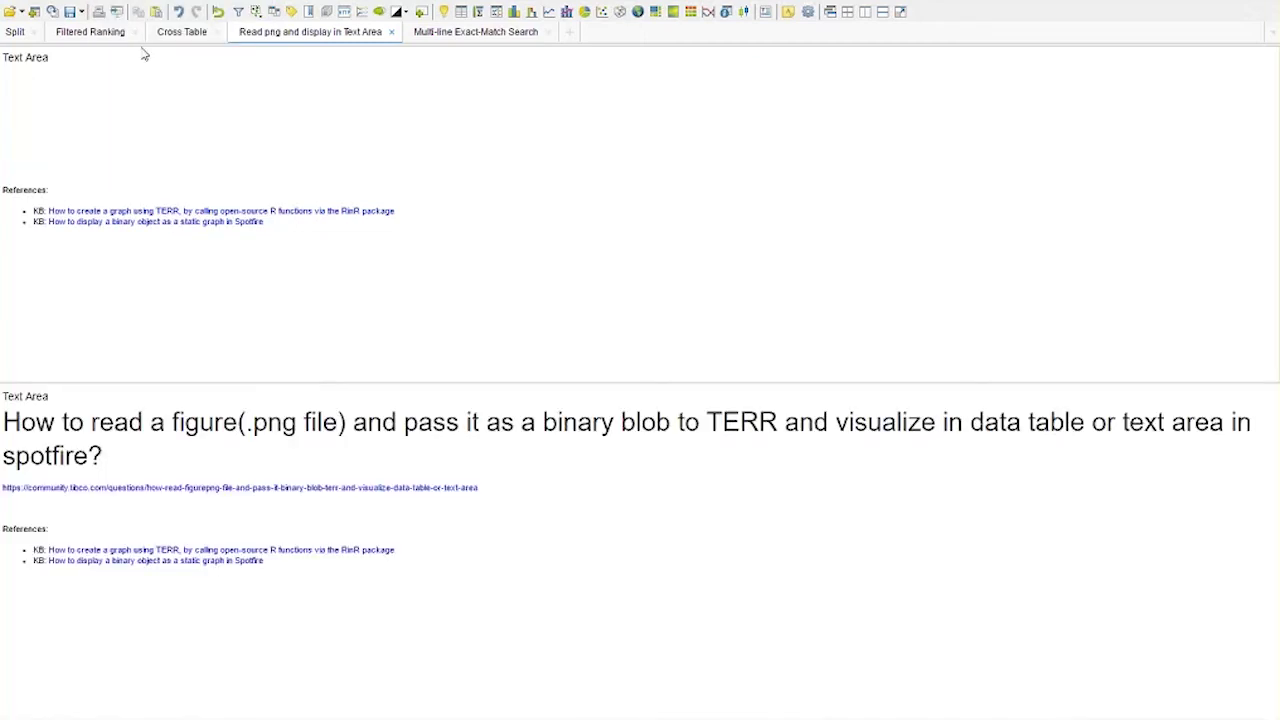
left_click_drag(144, 56, 178, 678)
left_click_drag(141, 388, 141, 292)
Insert a label control for the graphpng document property in the new text area, enlarge it and close the text area editor.
right_click(190, 371)
left_click(237, 380)
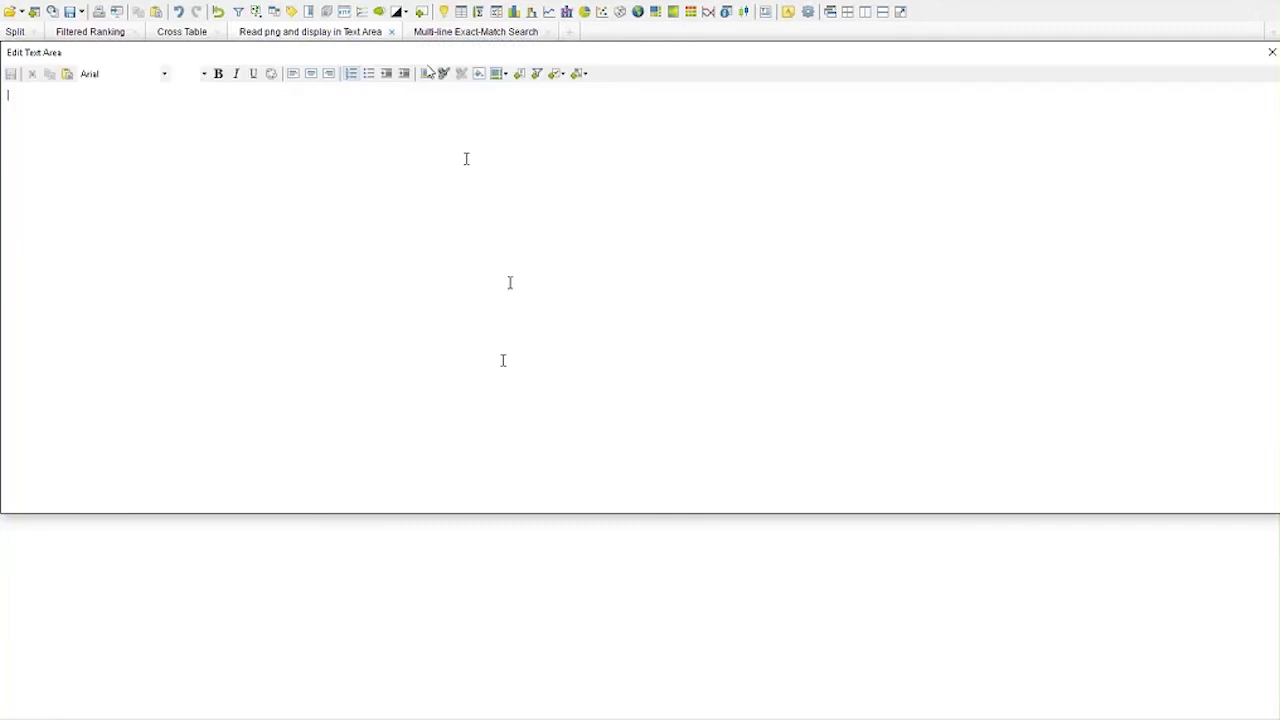
left_click(560, 76)
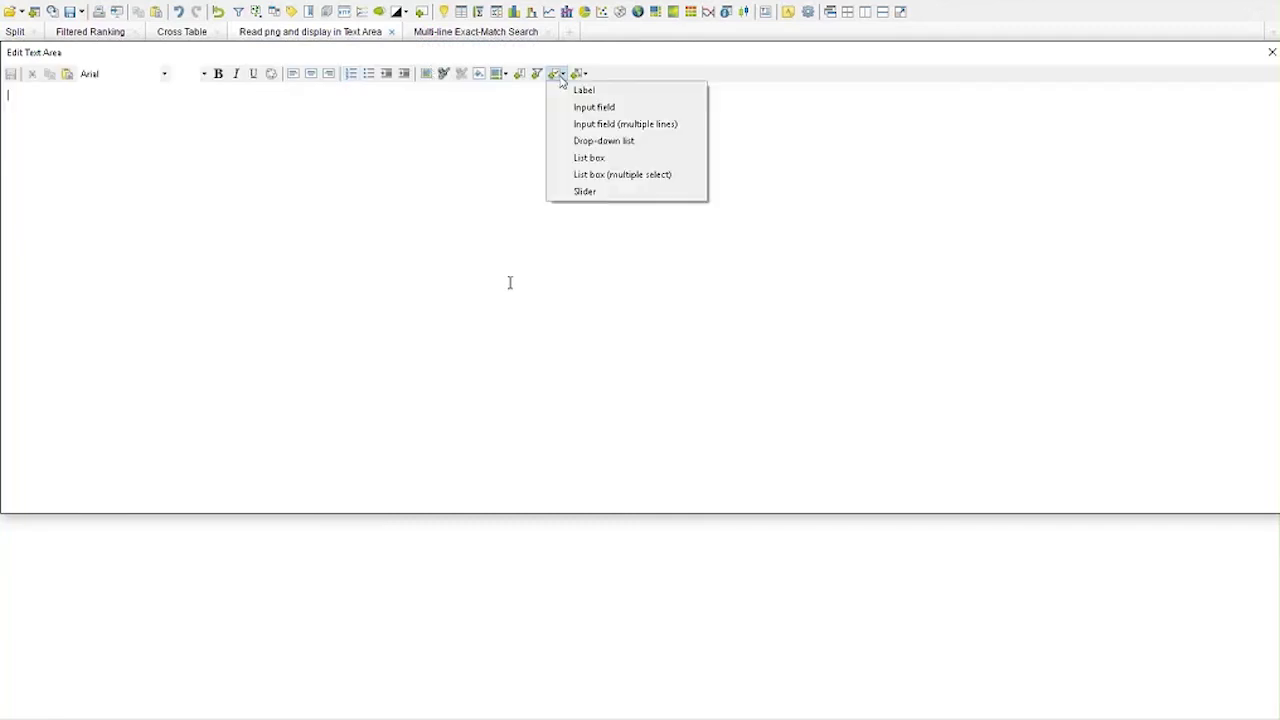
left_click(584, 91)
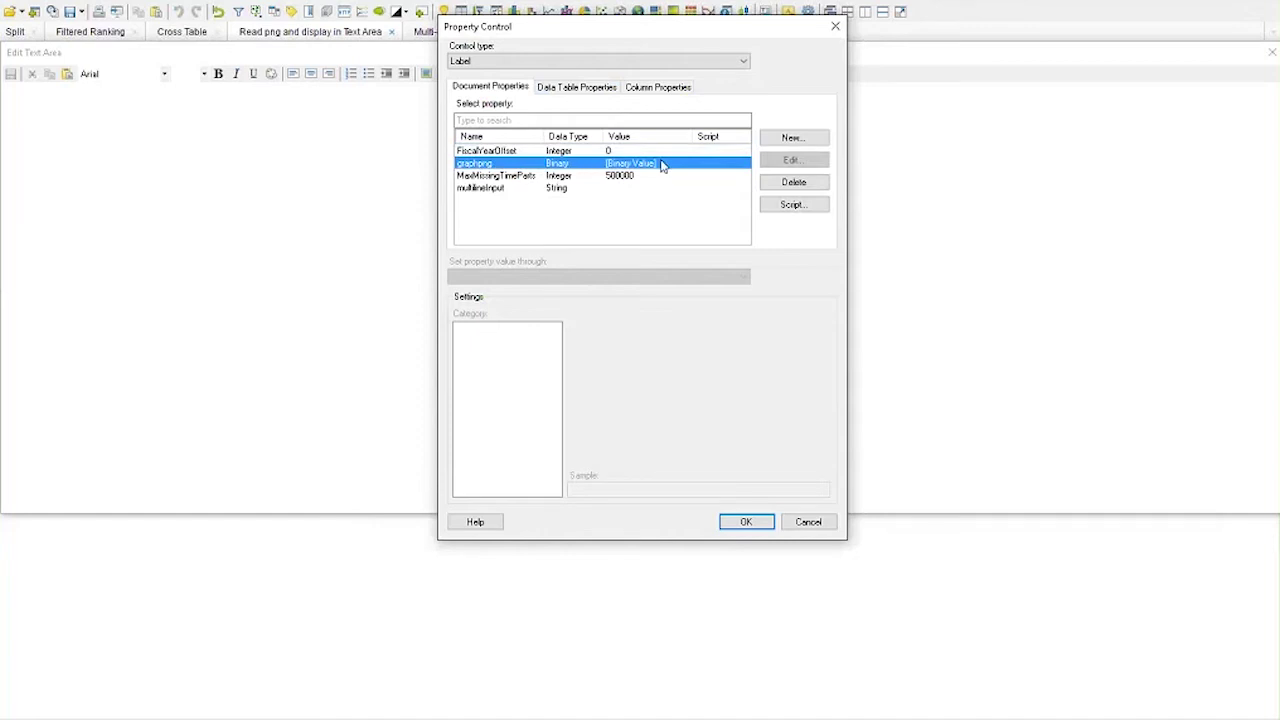
left_click(735, 525)
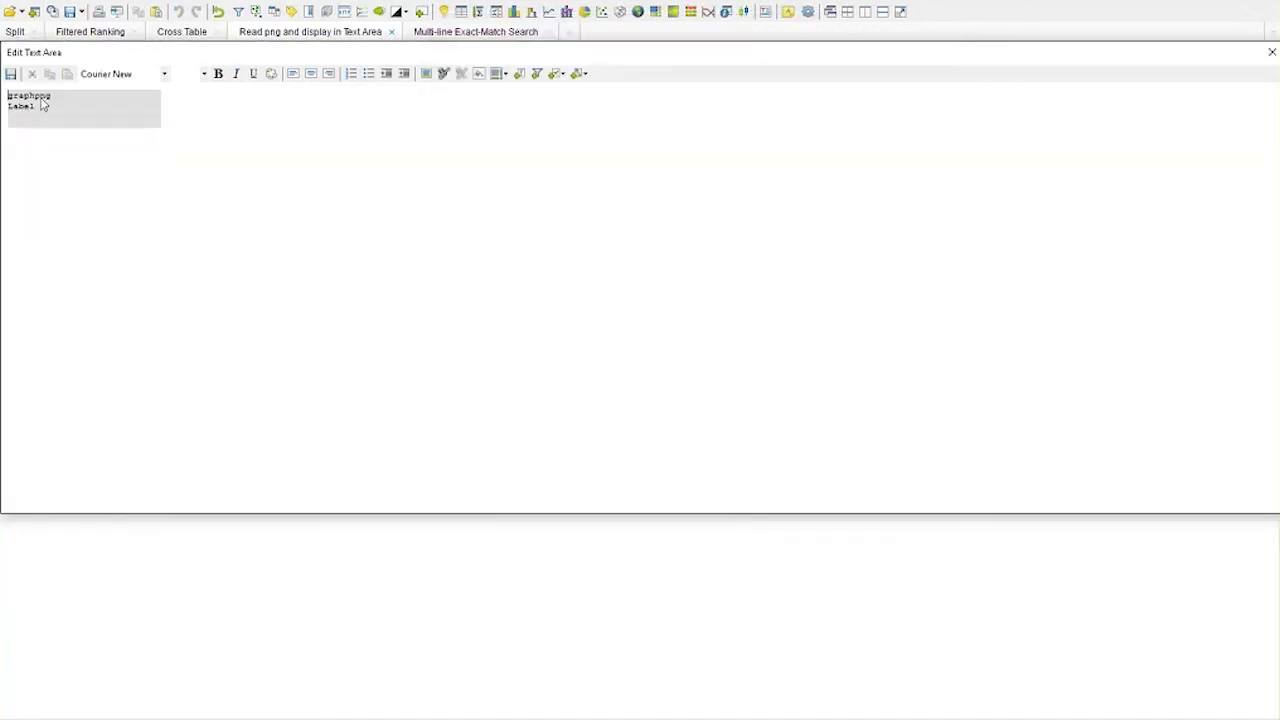
left_click_drag(42, 54, 140, 172)
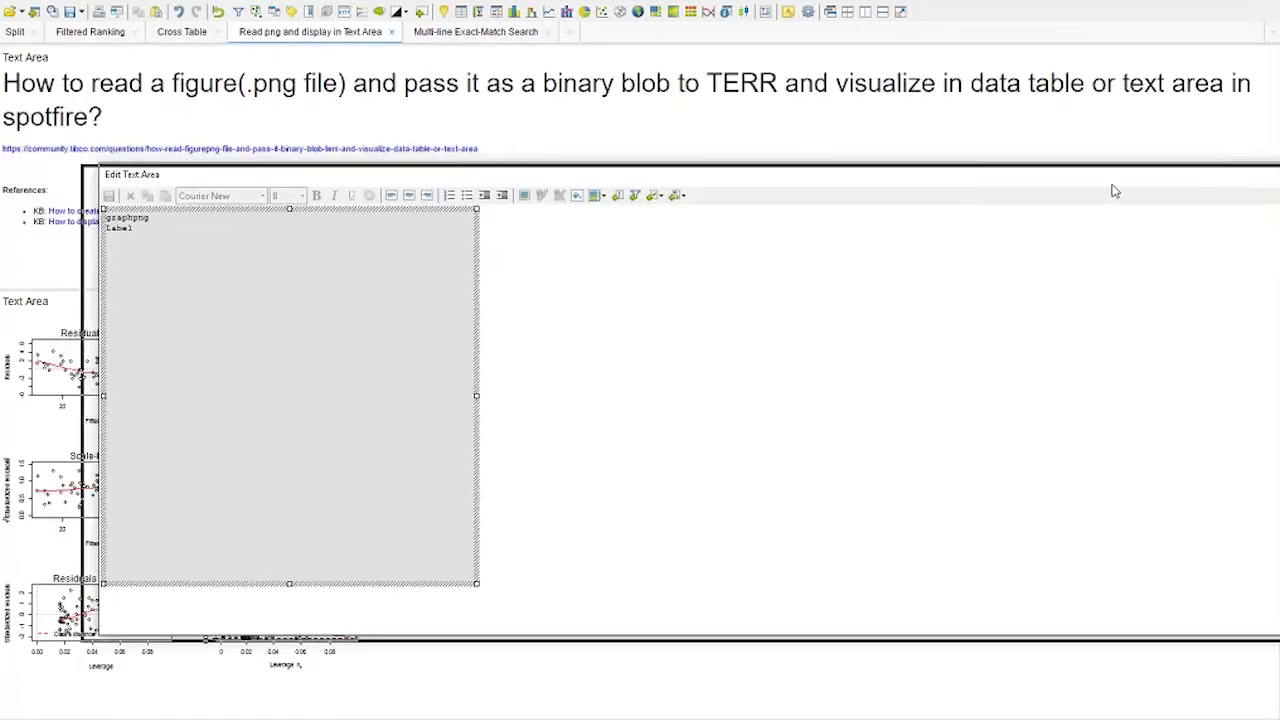
left_click(1246, 185)
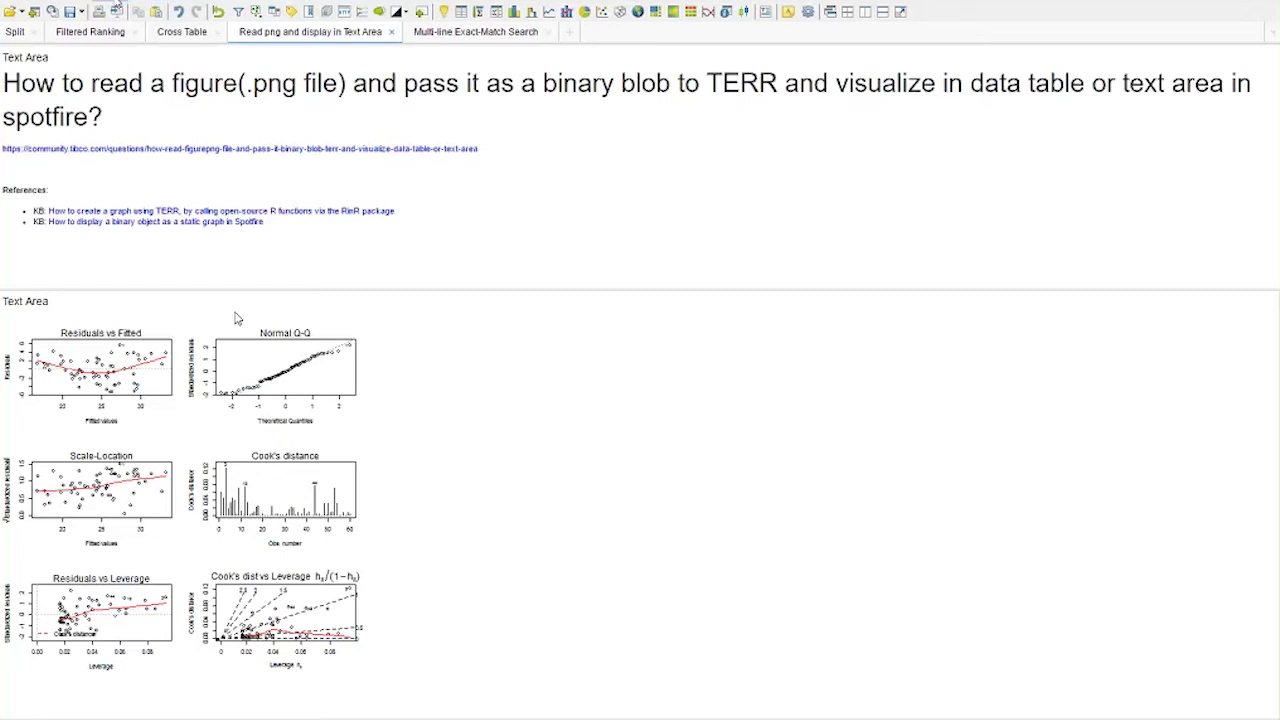
Add a table visualization beside the graph text area, set its data table to tableOutput and widen the visualization.
key("alt+i")
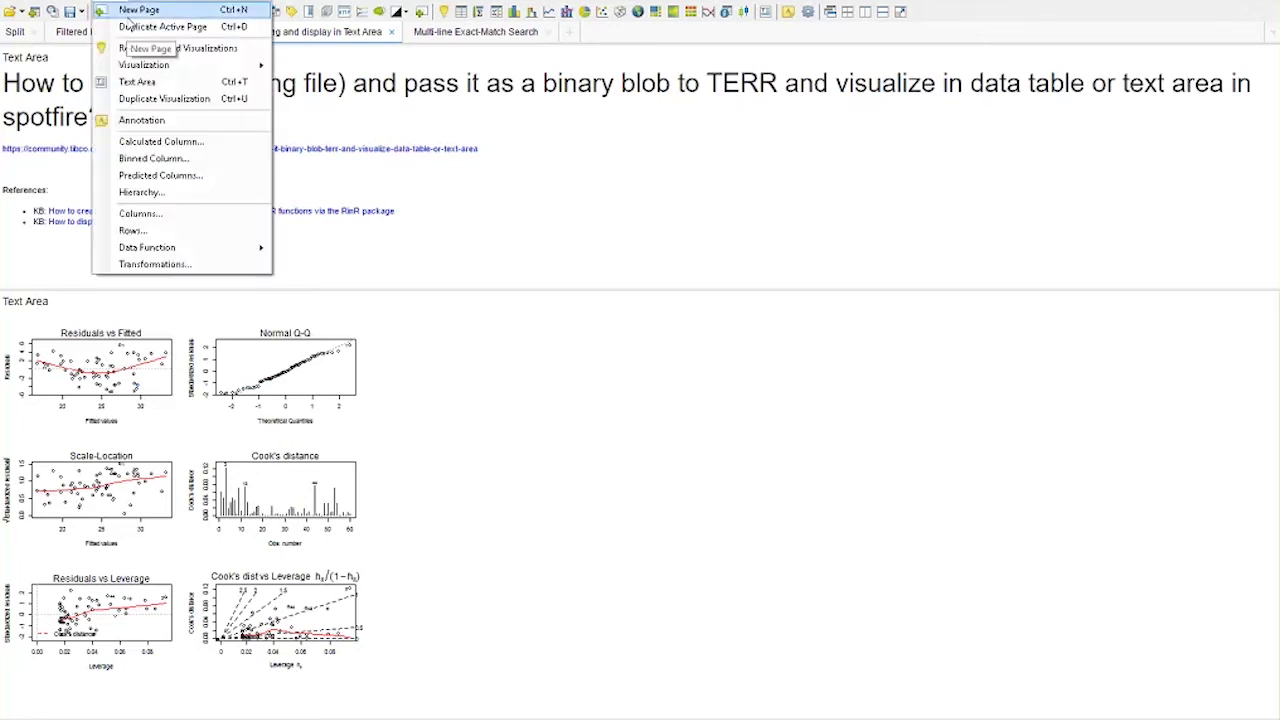
left_click(461, 11)
left_click_drag(413, 52, 980, 584)
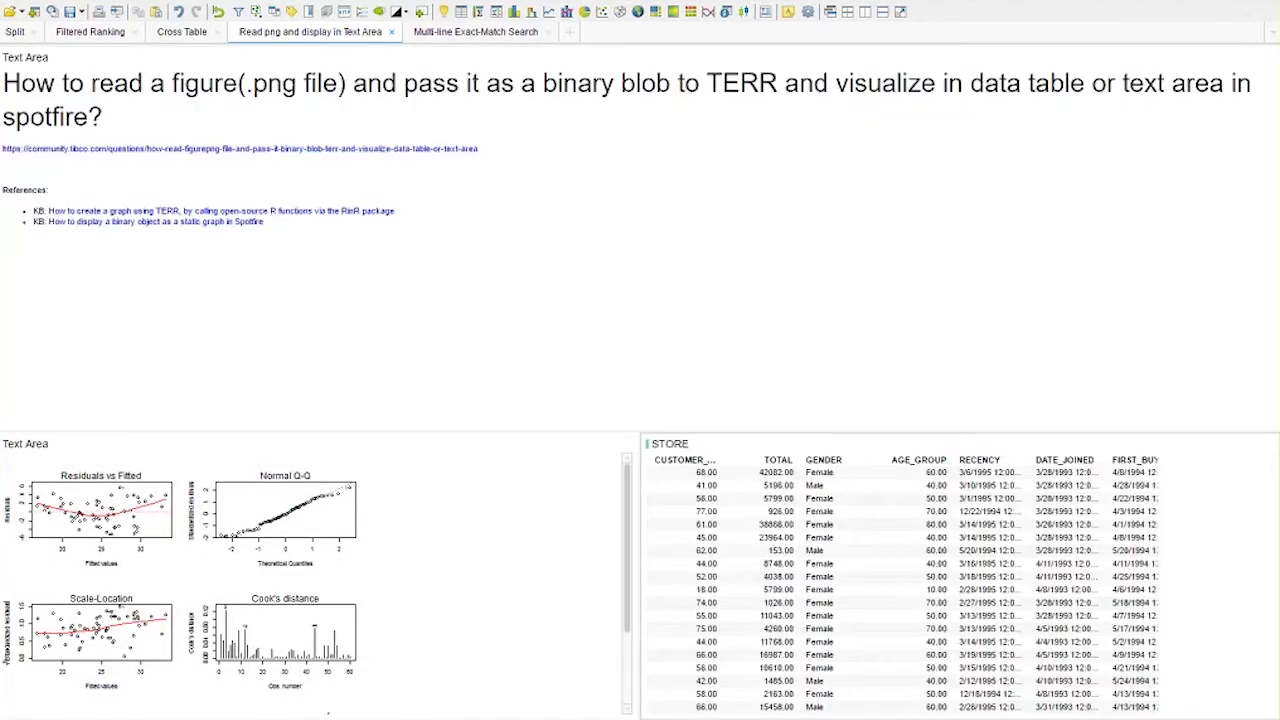
left_click(1211, 315)
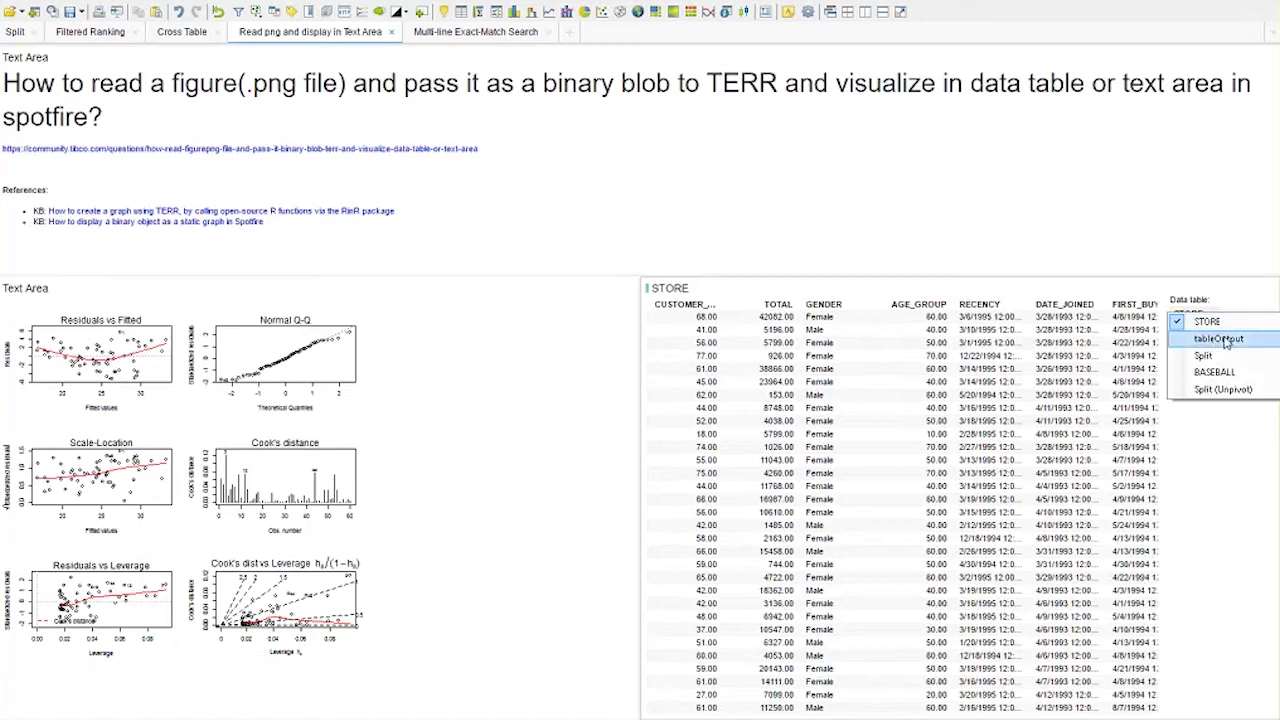
left_click(1225, 340)
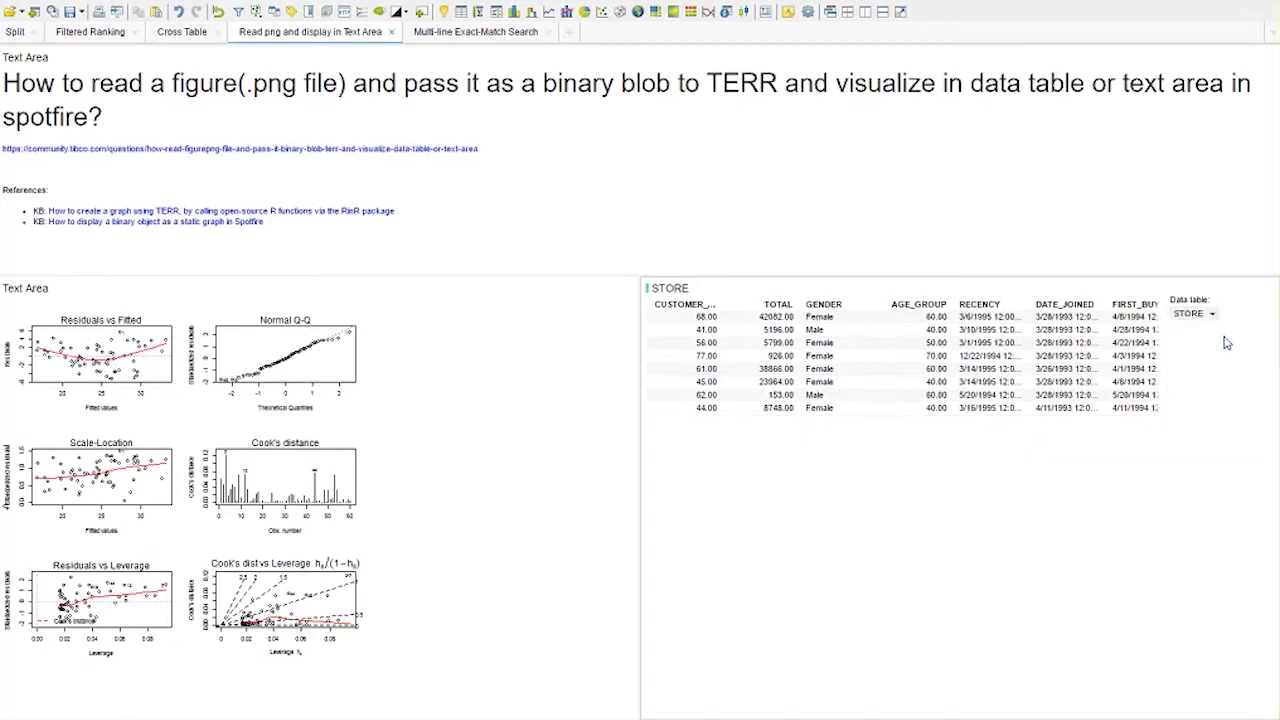
left_click_drag(640, 305, 518, 313)
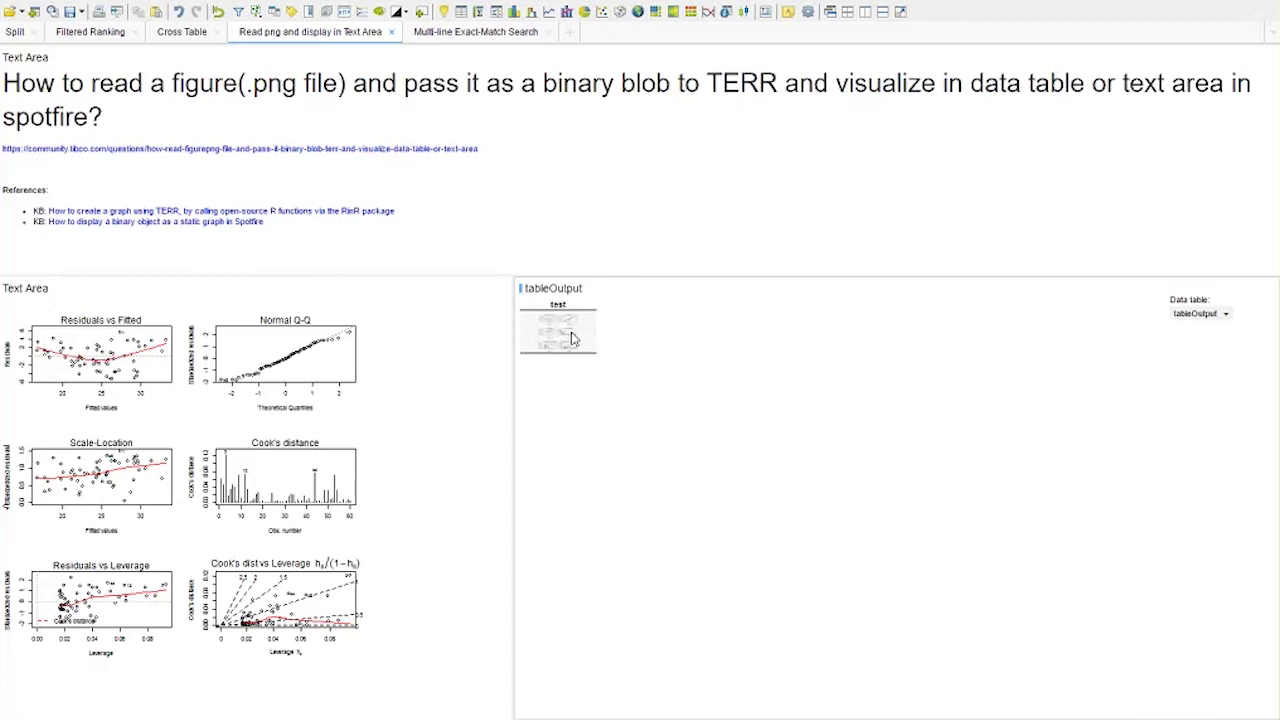
Widen the test column in the tableOutput table.
right_click(604, 384)
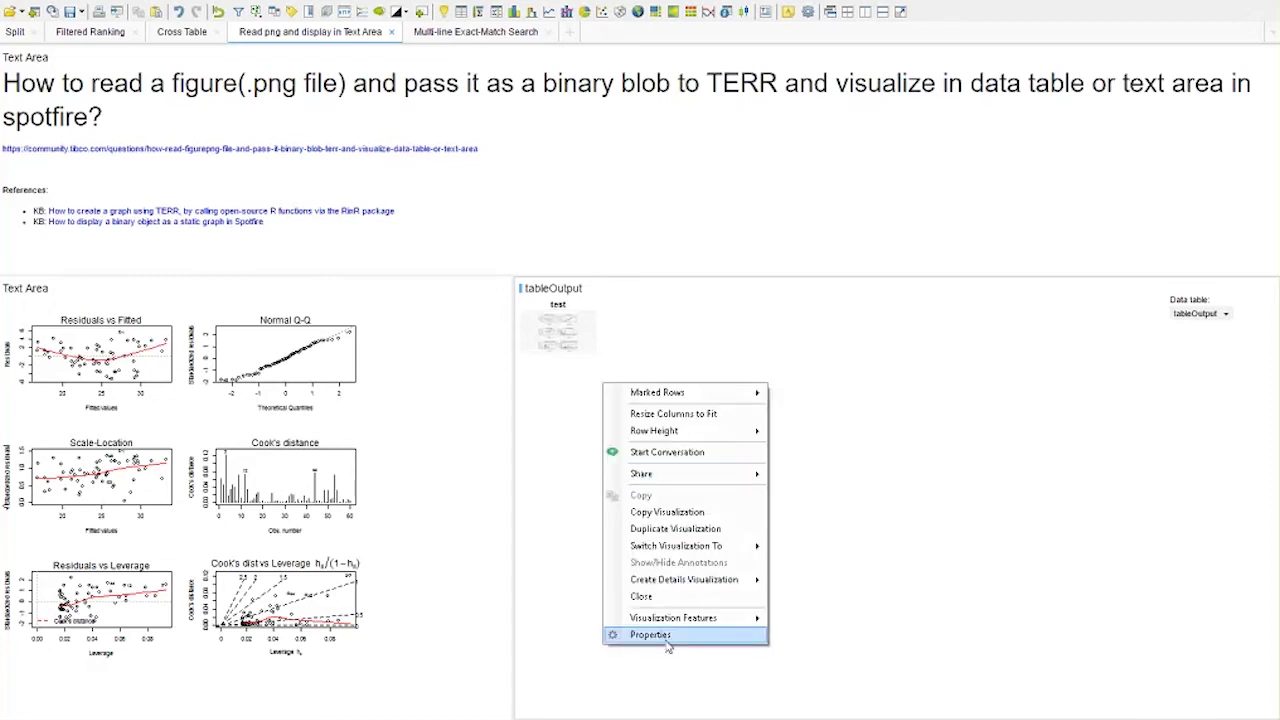
key("Escape")
left_click_drag(597, 304, 722, 306)
Set the tableOutput table's data rows height to 15 lines in its appearance properties.
right_click(672, 505)
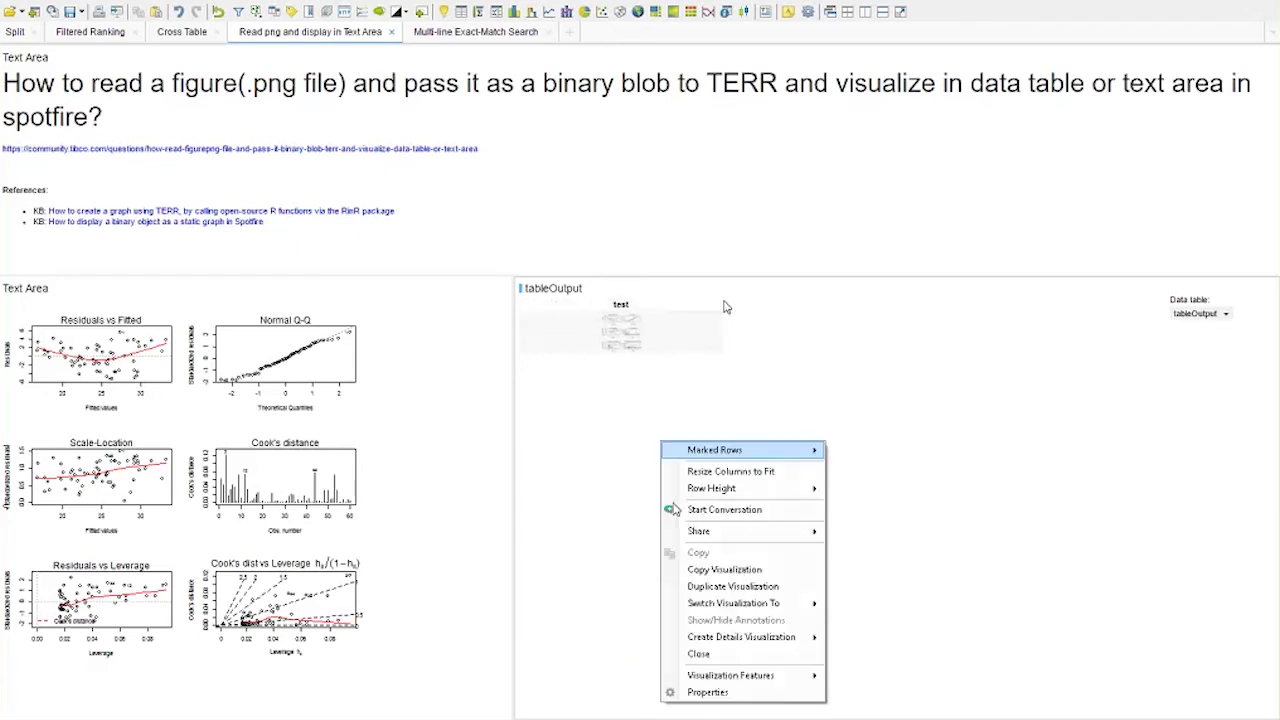
left_click(707, 692)
left_click(449, 250)
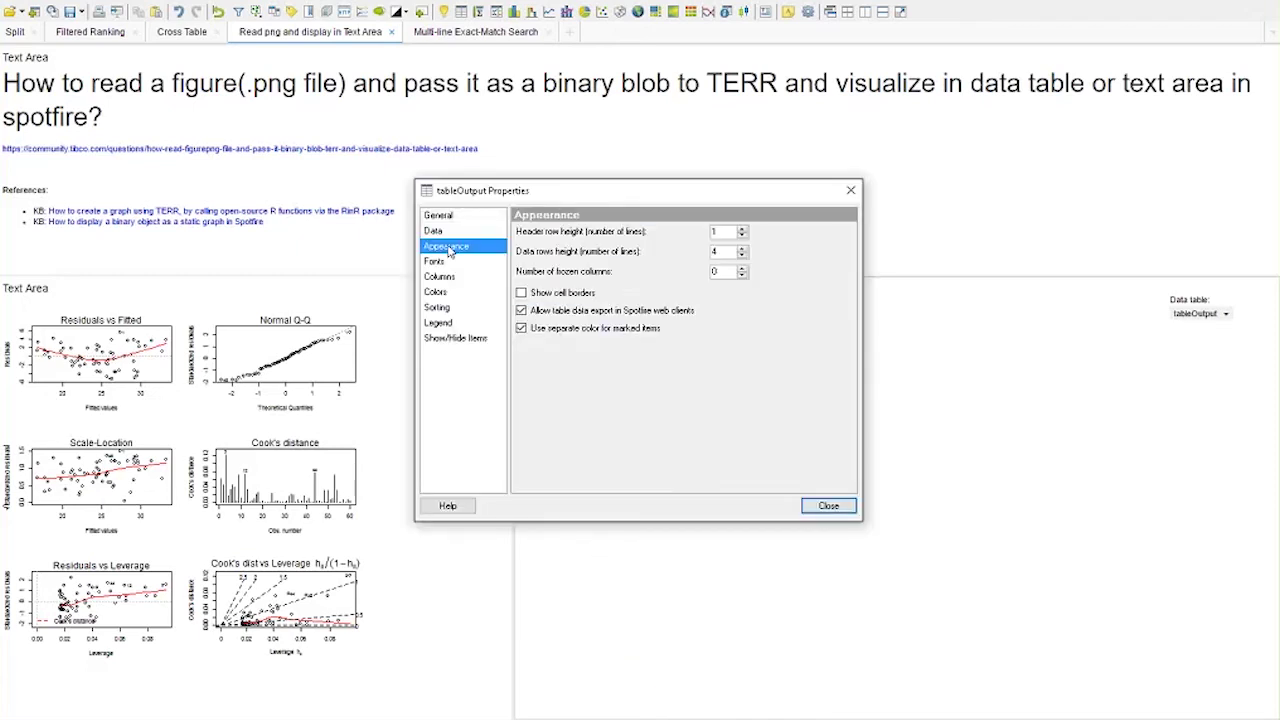
left_click_drag(810, 329, 965, 330)
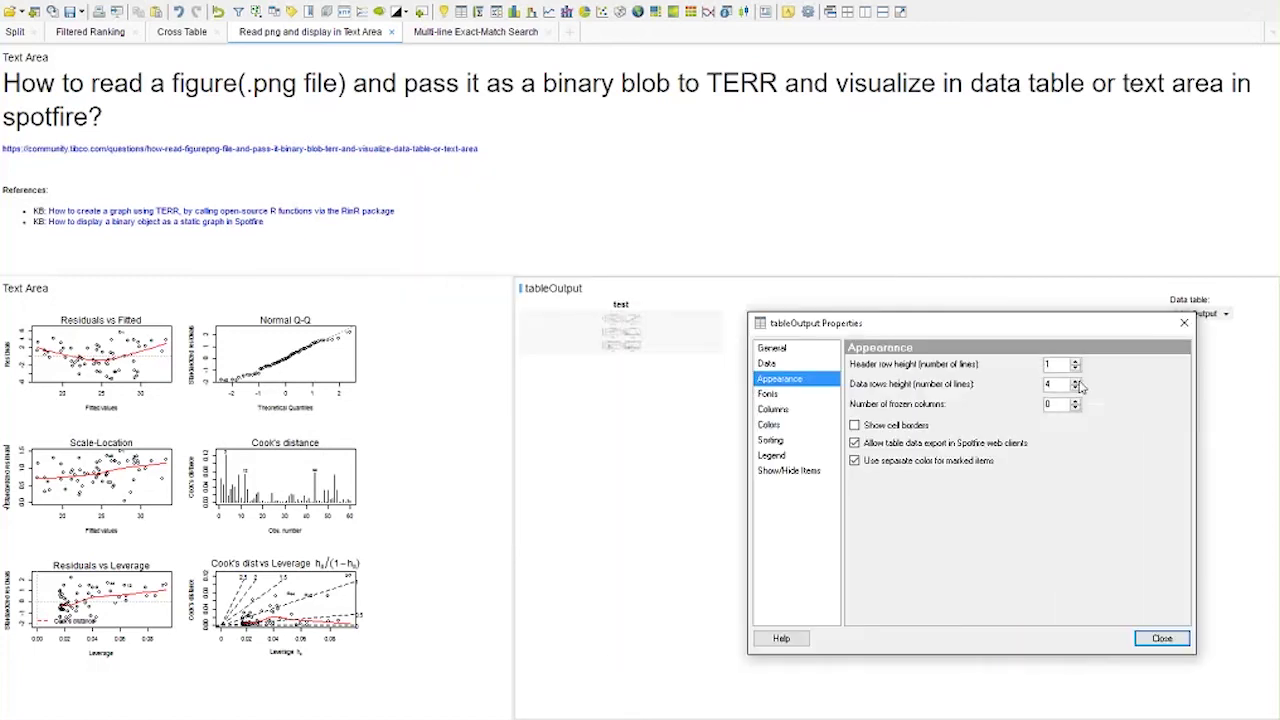
left_click(1076, 381)
left_click(1076, 381)
left_click(1076, 381)
left_click(1076, 381)
left_click(1076, 381)
left_click(1076, 381)
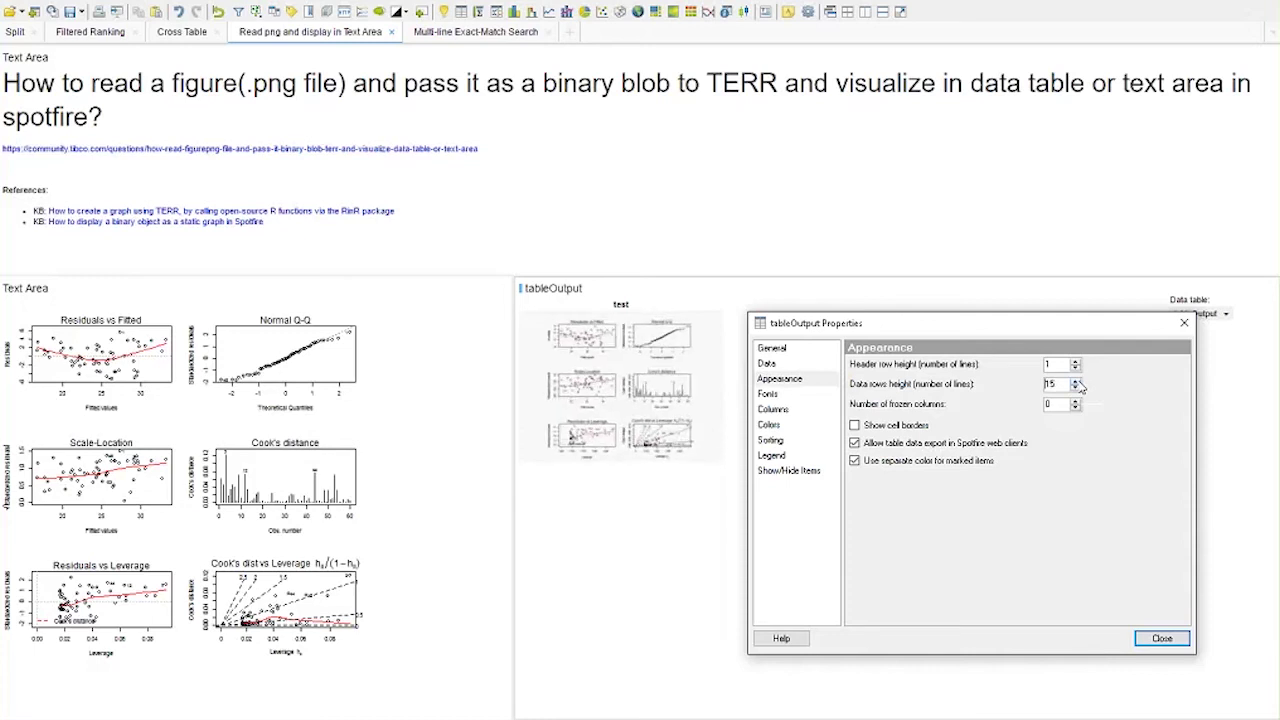
left_click(1158, 640)
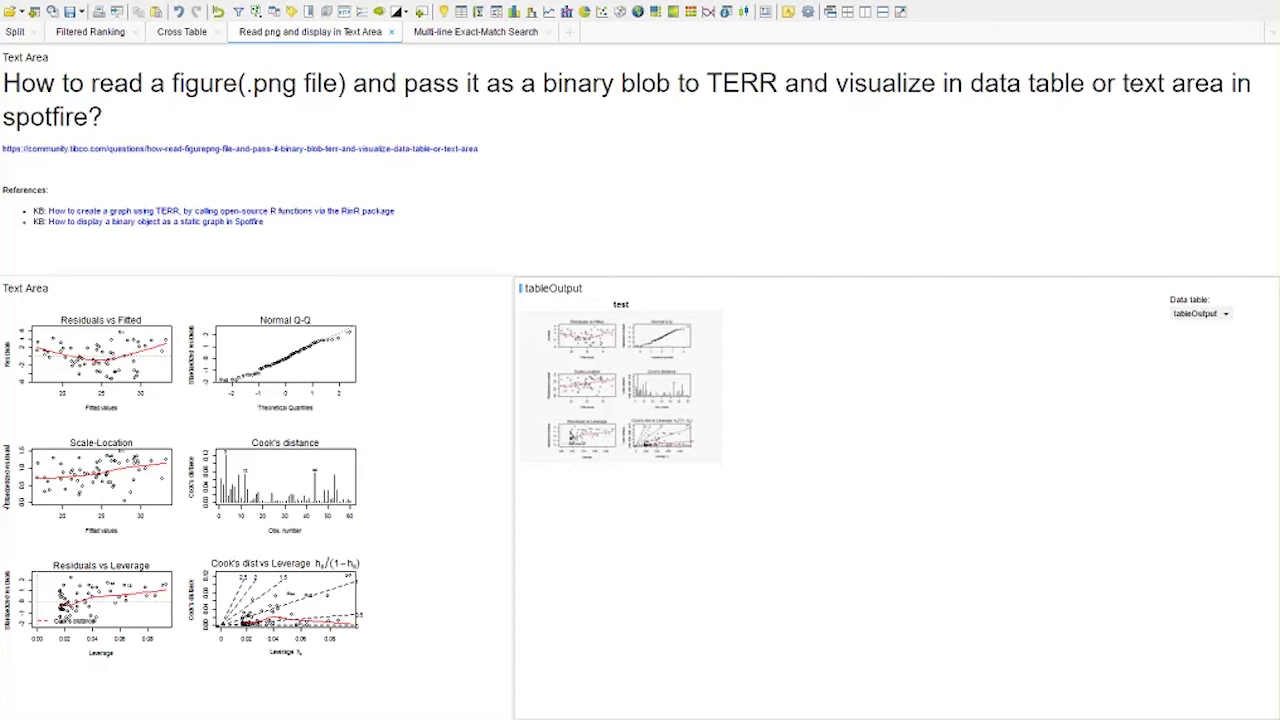
Open the KB article on creating a graph with TERR via the RinR package, review its code examples and return to Spotfire.
mouse_move(212, 716)
left_click(271, 213)
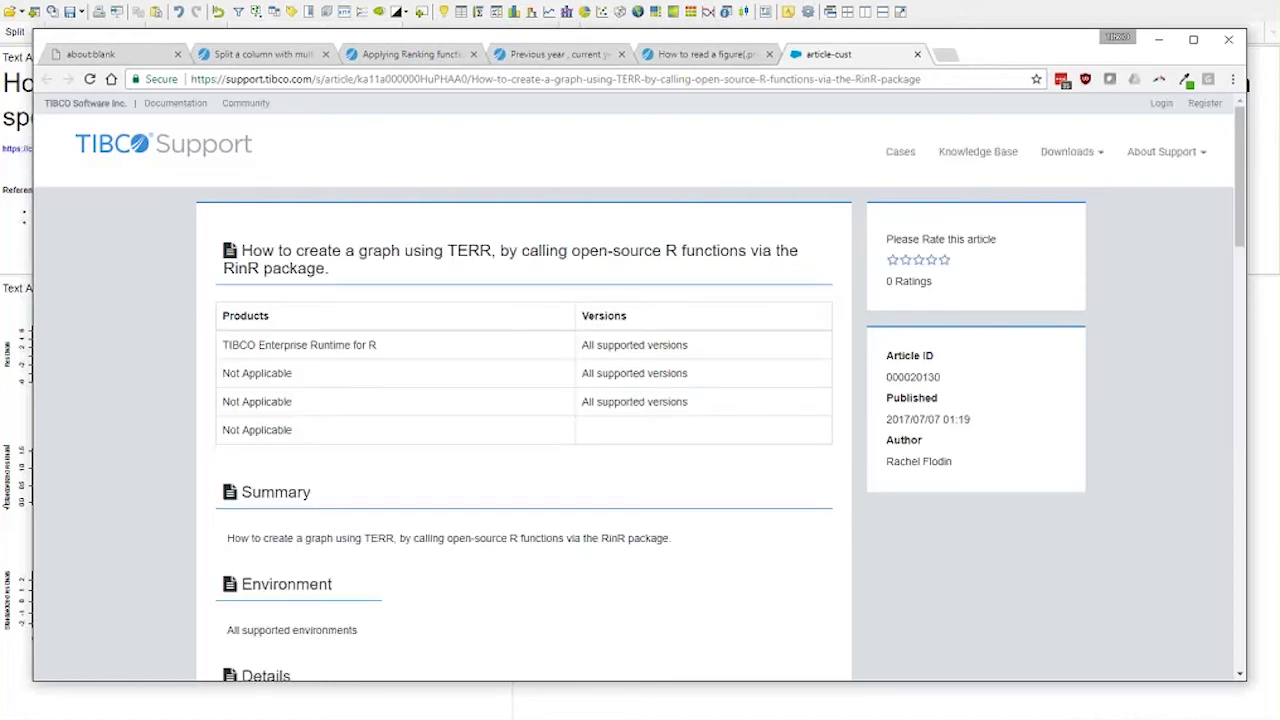
scroll(380, 401, "down", 2)
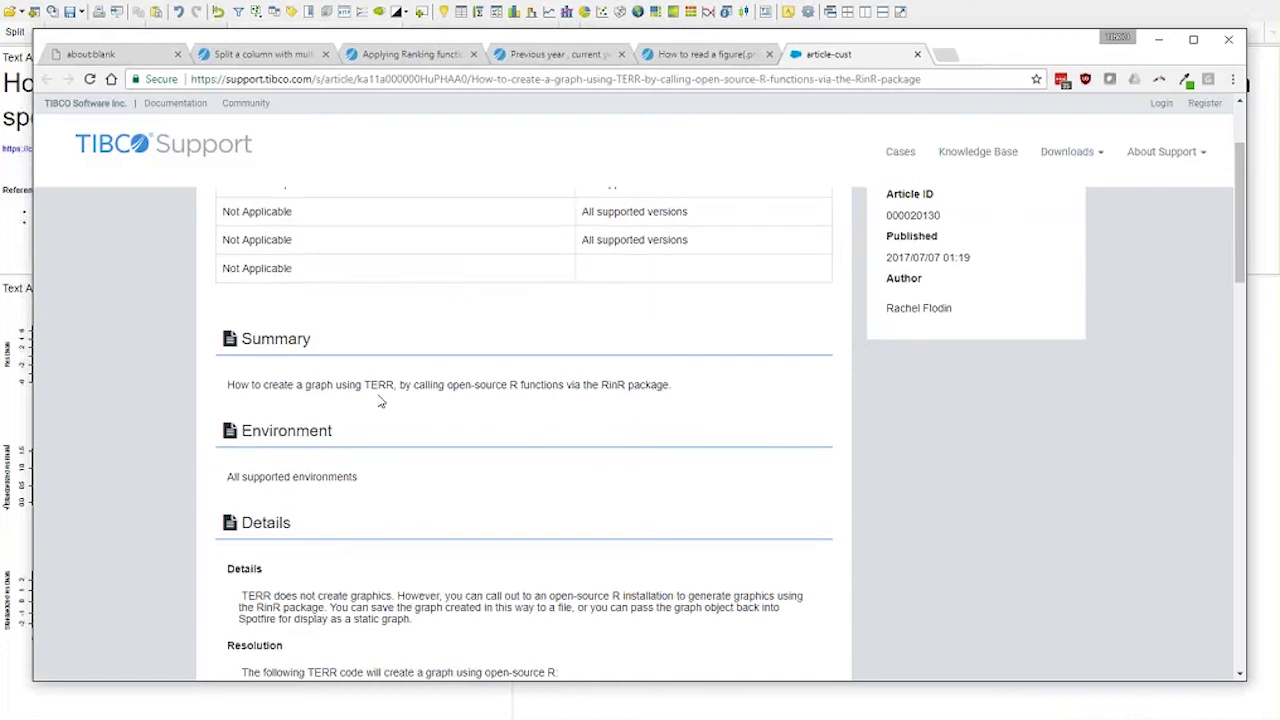
scroll(330, 503, "down", 2)
scroll(330, 504, "down", 2)
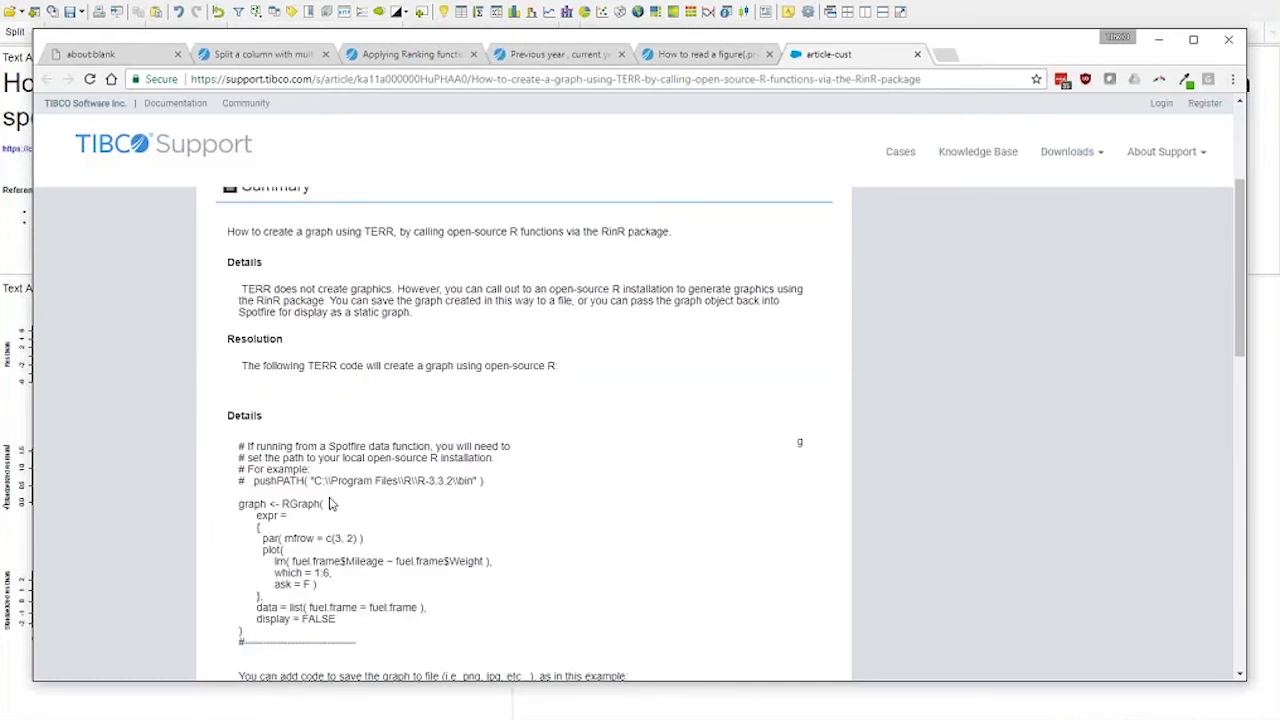
scroll(330, 503, "down", 1)
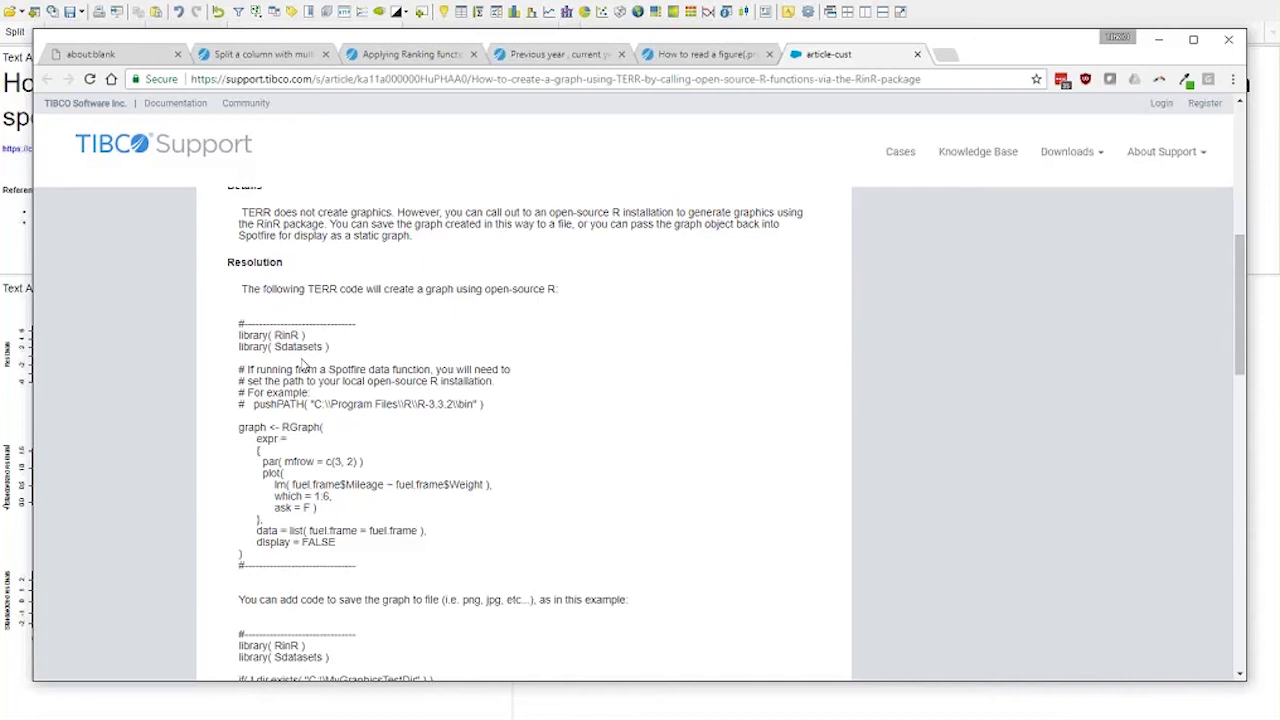
scroll(364, 437, "down", 3)
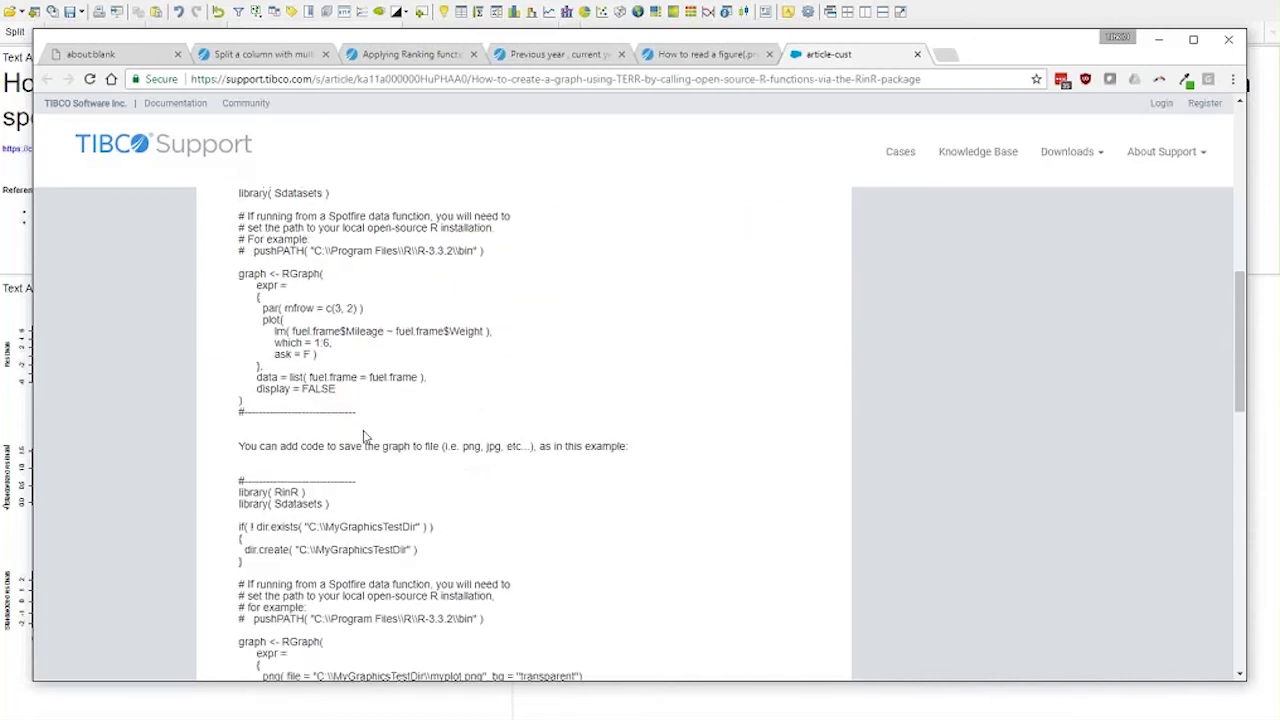
scroll(364, 437, "down", 5)
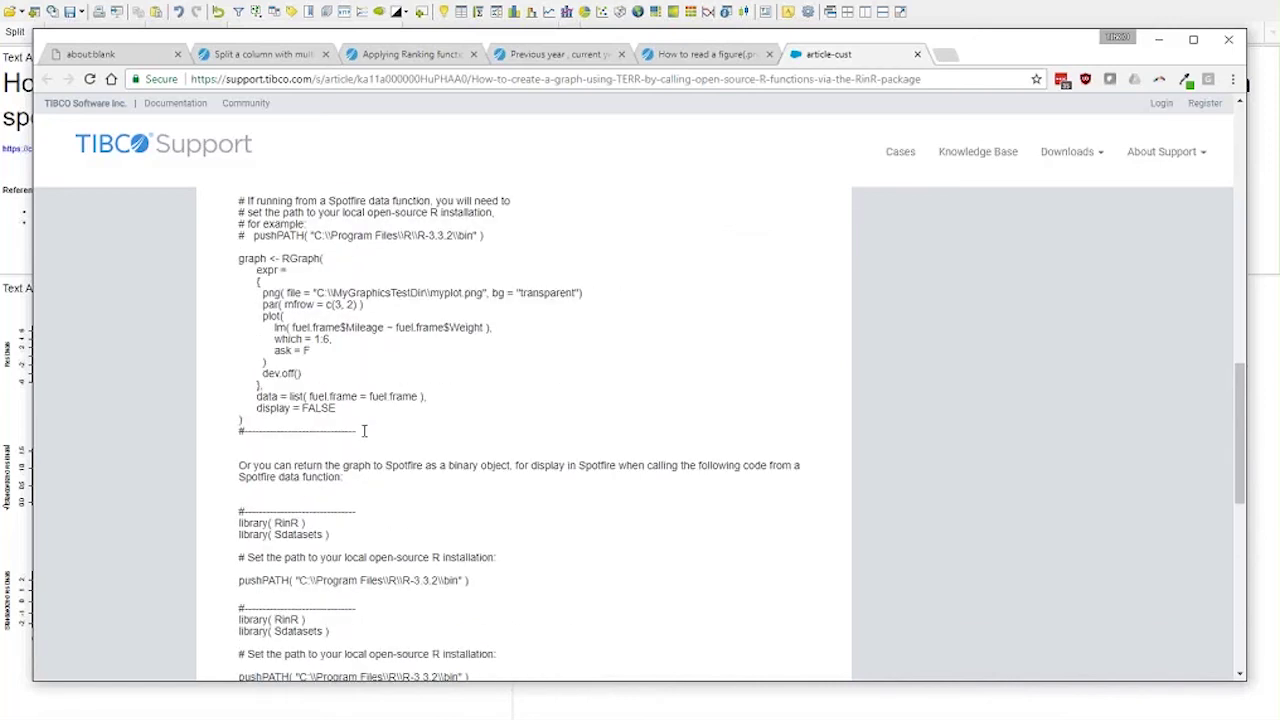
scroll(364, 431, "down", 3)
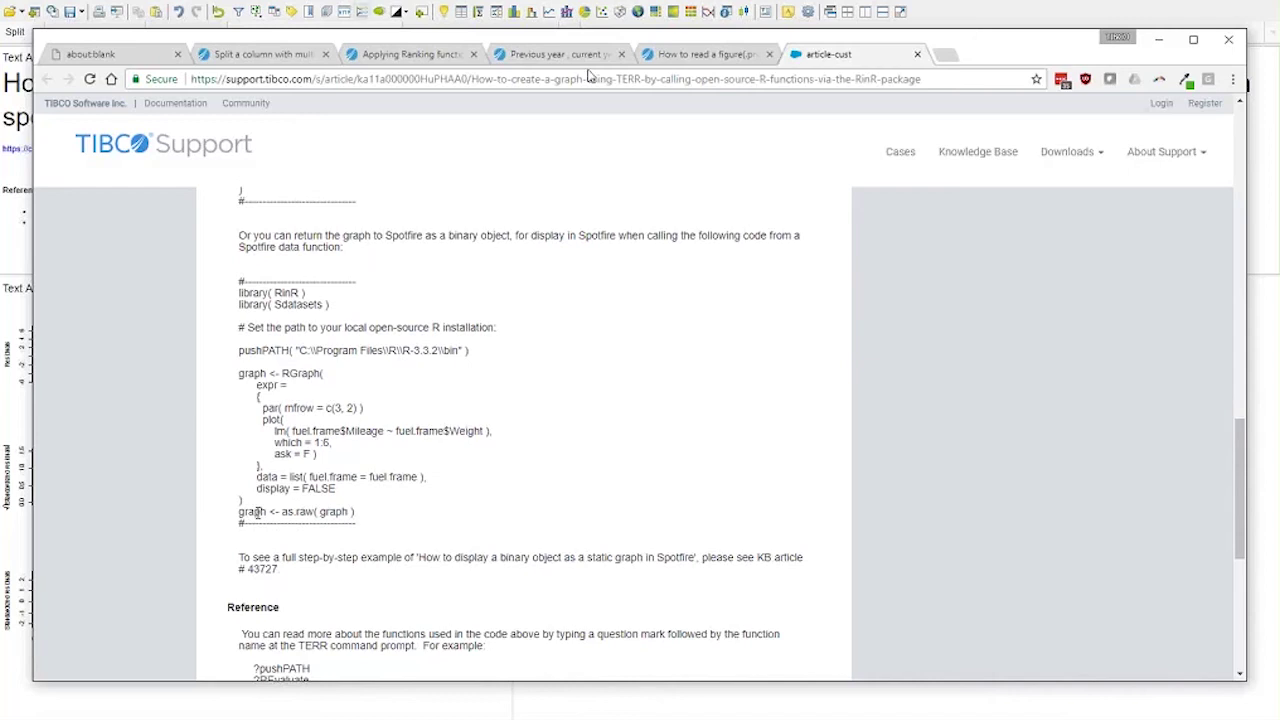
key("alt+Tab")
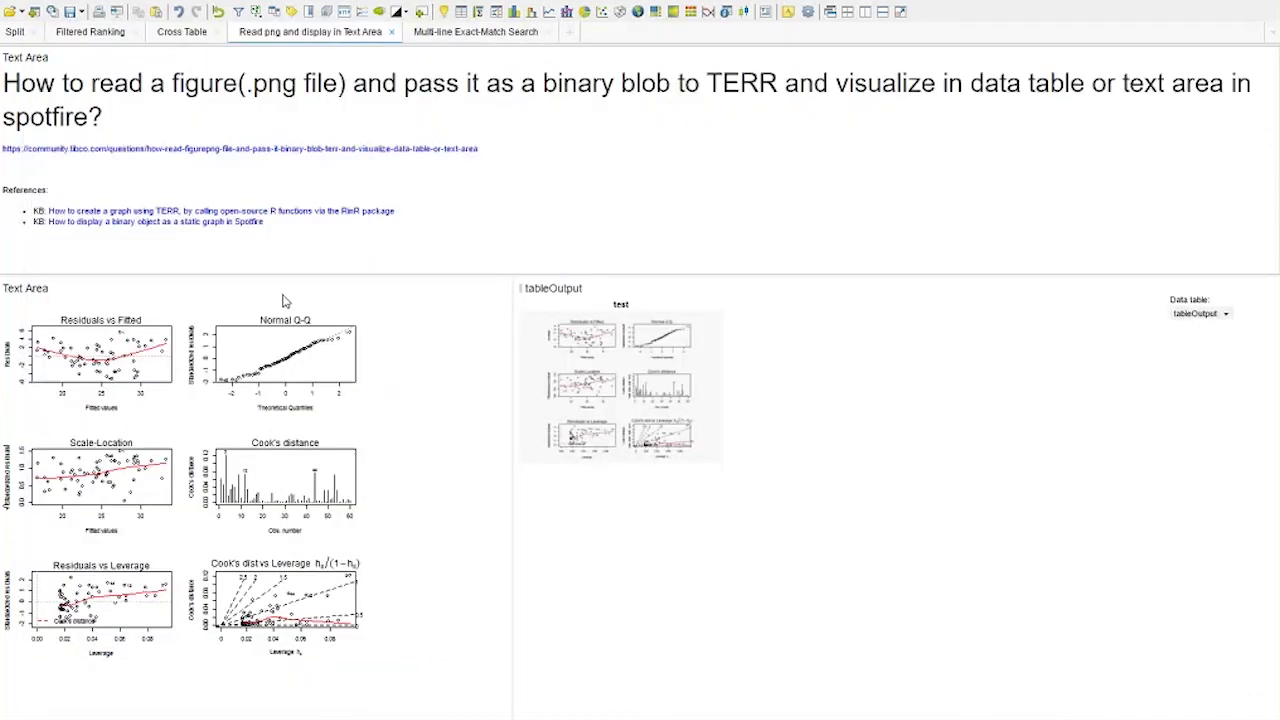
Open the KB article on displaying a binary object as a static graph, review its instructions and return to Spotfire.
left_click(189, 222)
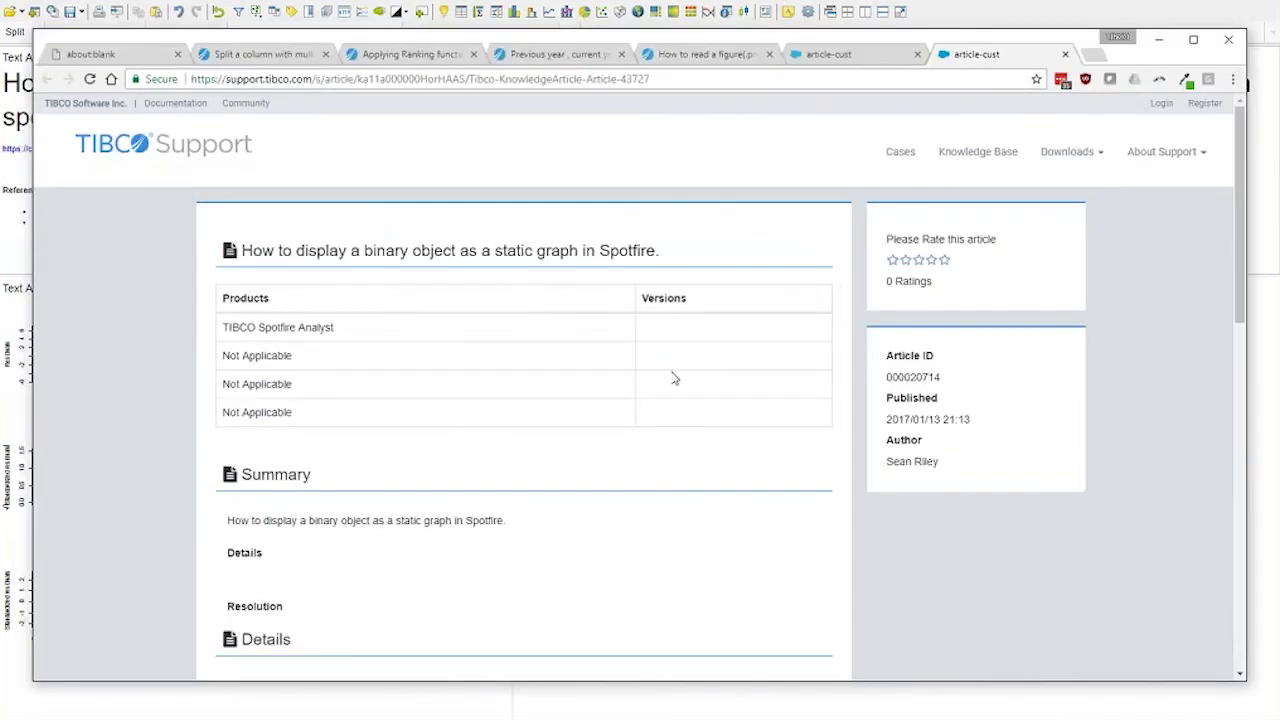
scroll(662, 380, "down", 3)
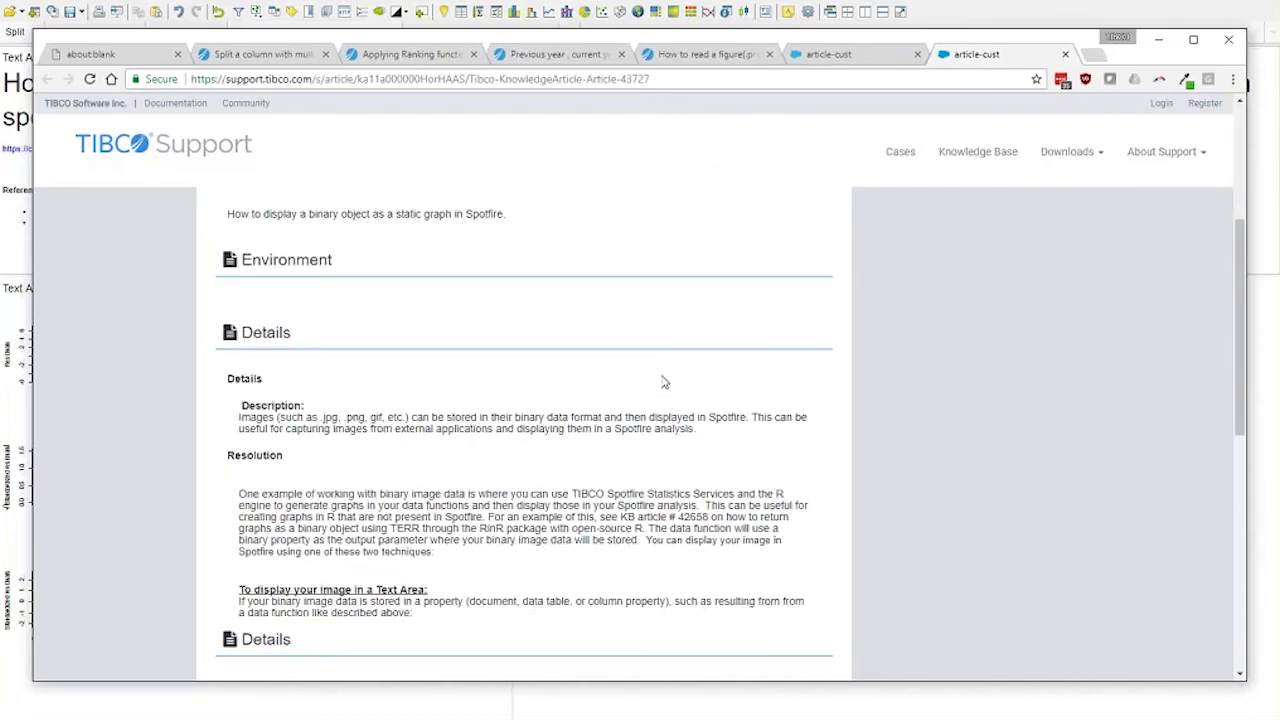
scroll(662, 378, "down", 3)
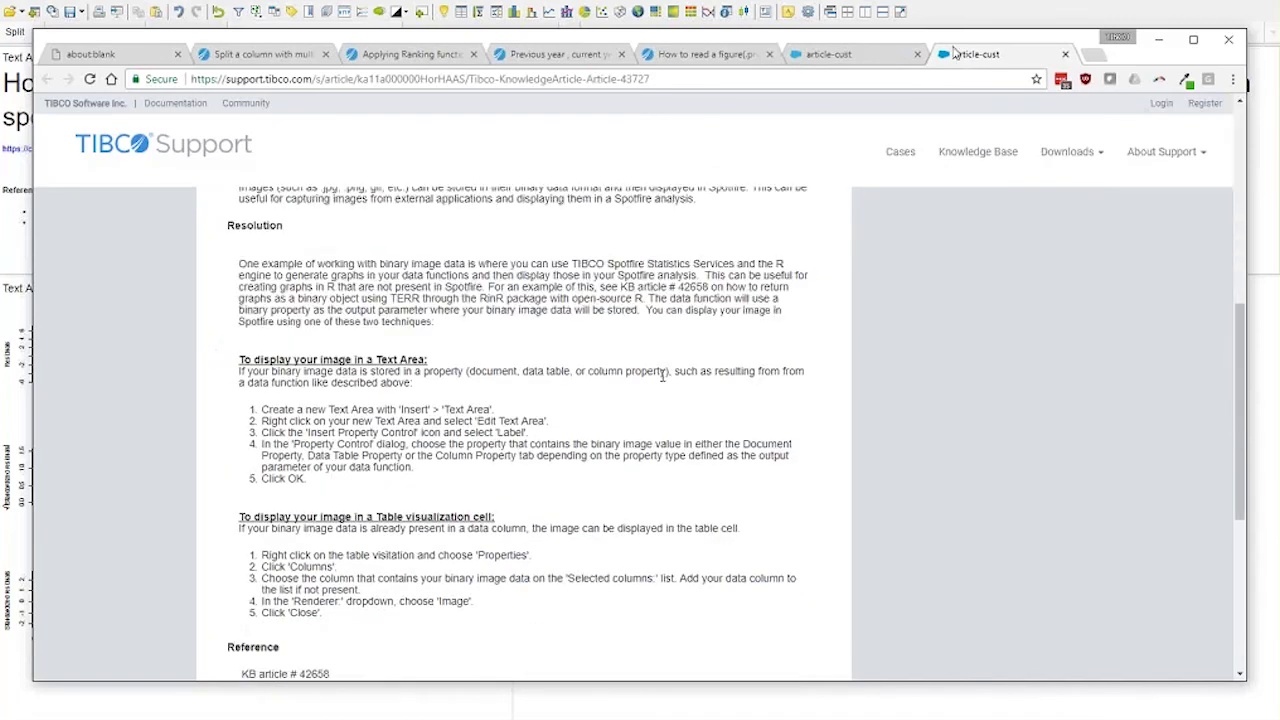
key("alt+Tab")
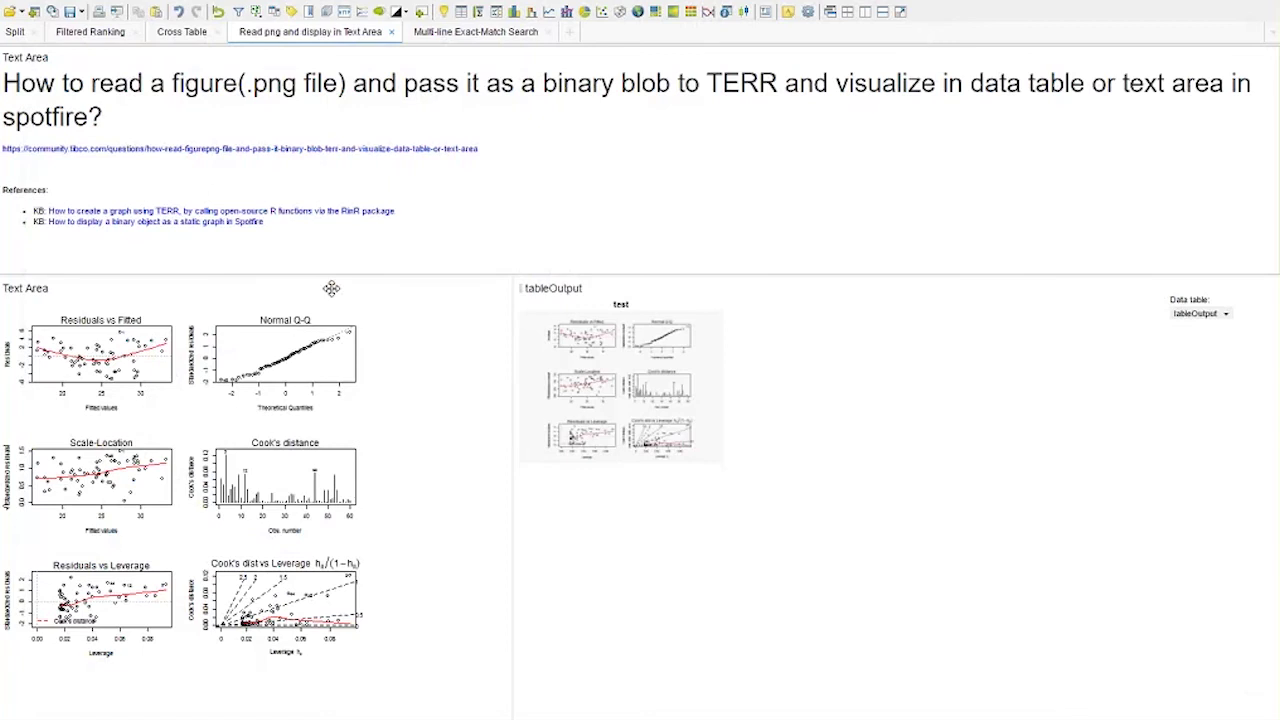
On the Multi-line Exact-Match Search page, open the linked community question, highlight its problem statement and return to Spotfire.
mouse_move(331, 288)
mouse_move(443, 49)
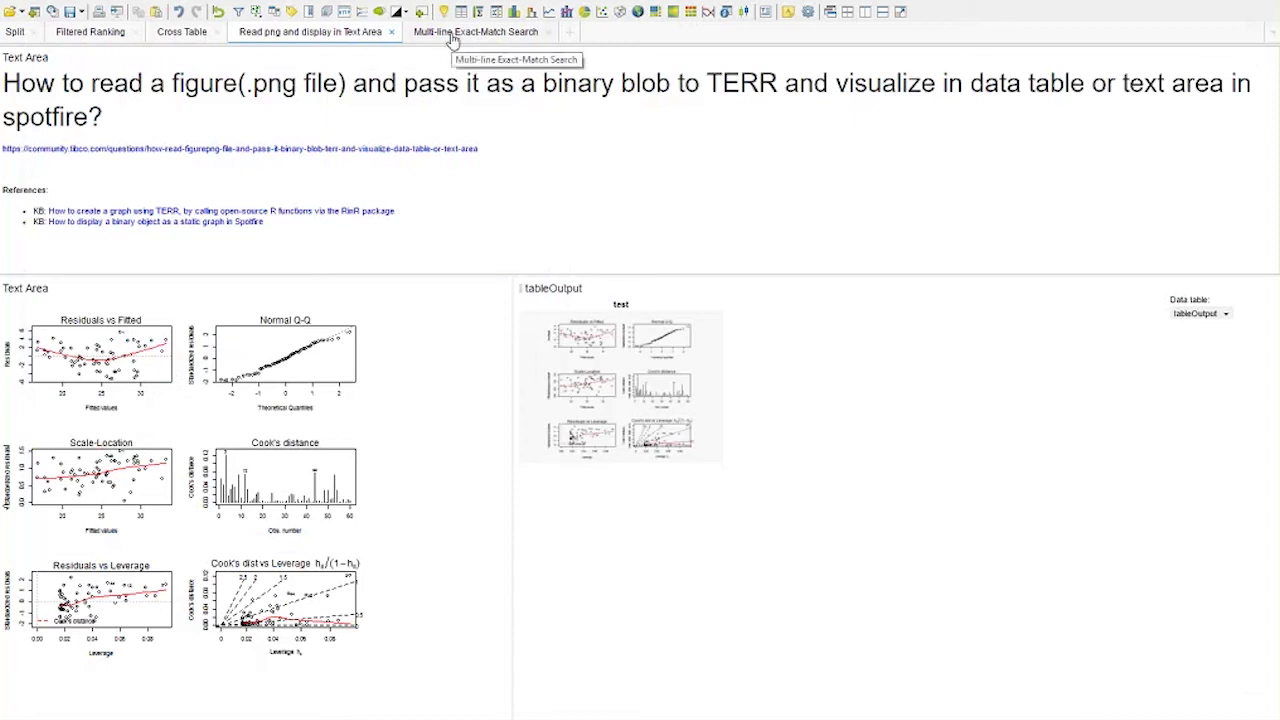
left_click(470, 32)
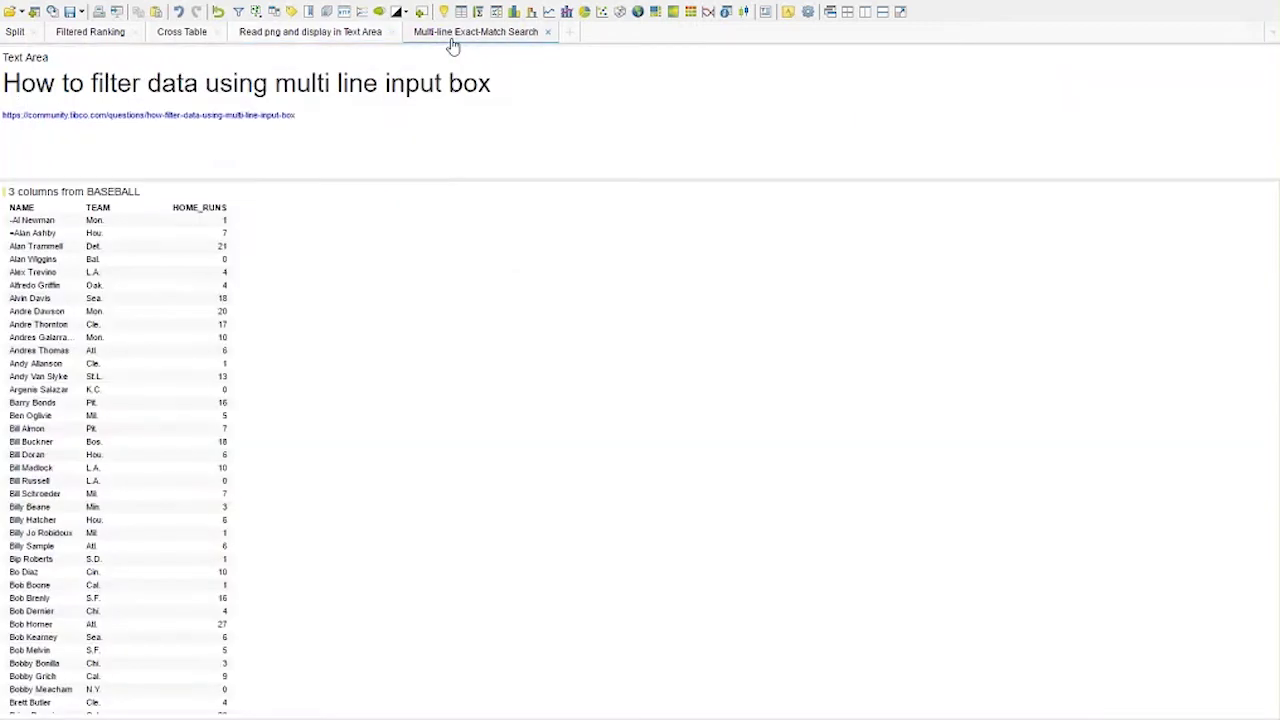
left_click(270, 116)
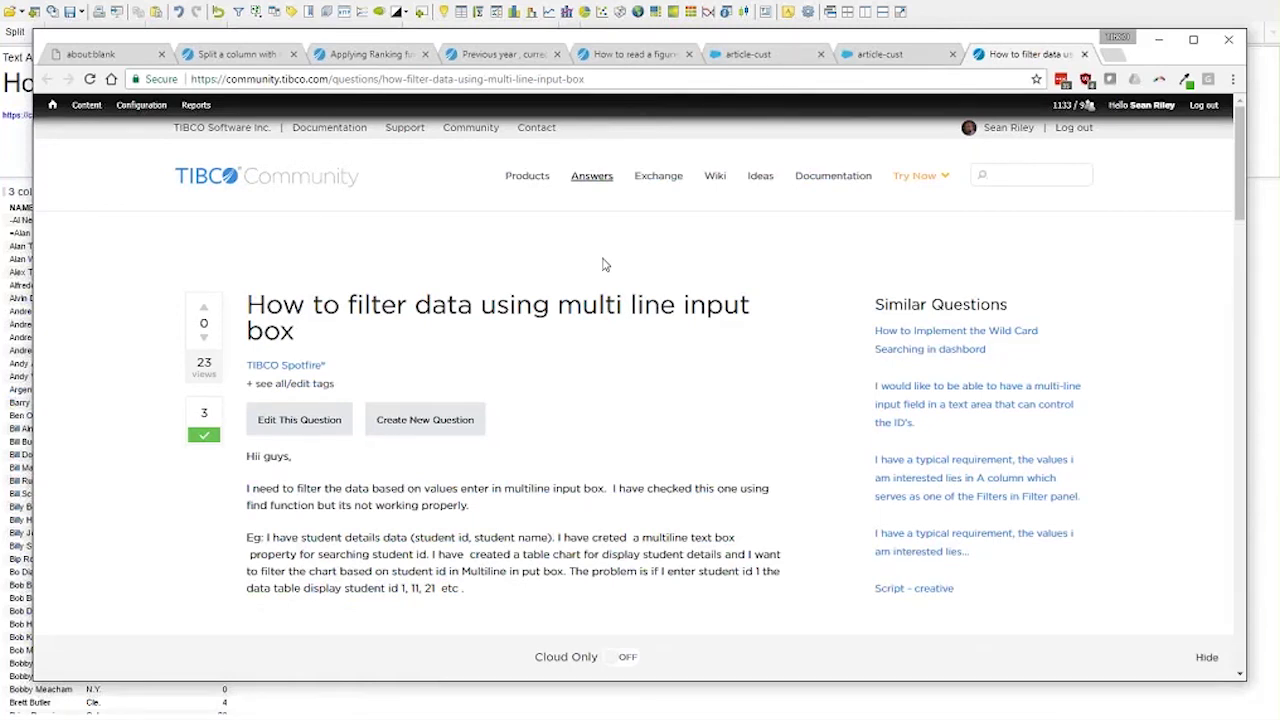
scroll(602, 264, "down", 1)
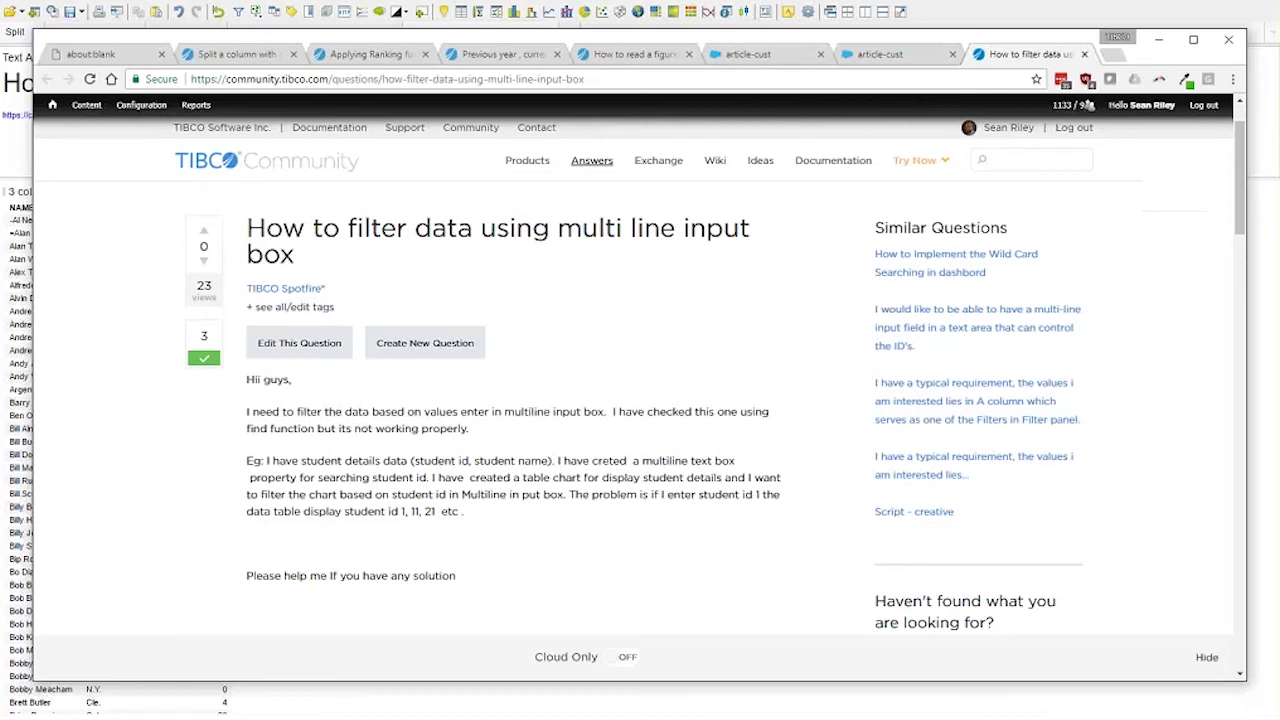
left_click(22, 334)
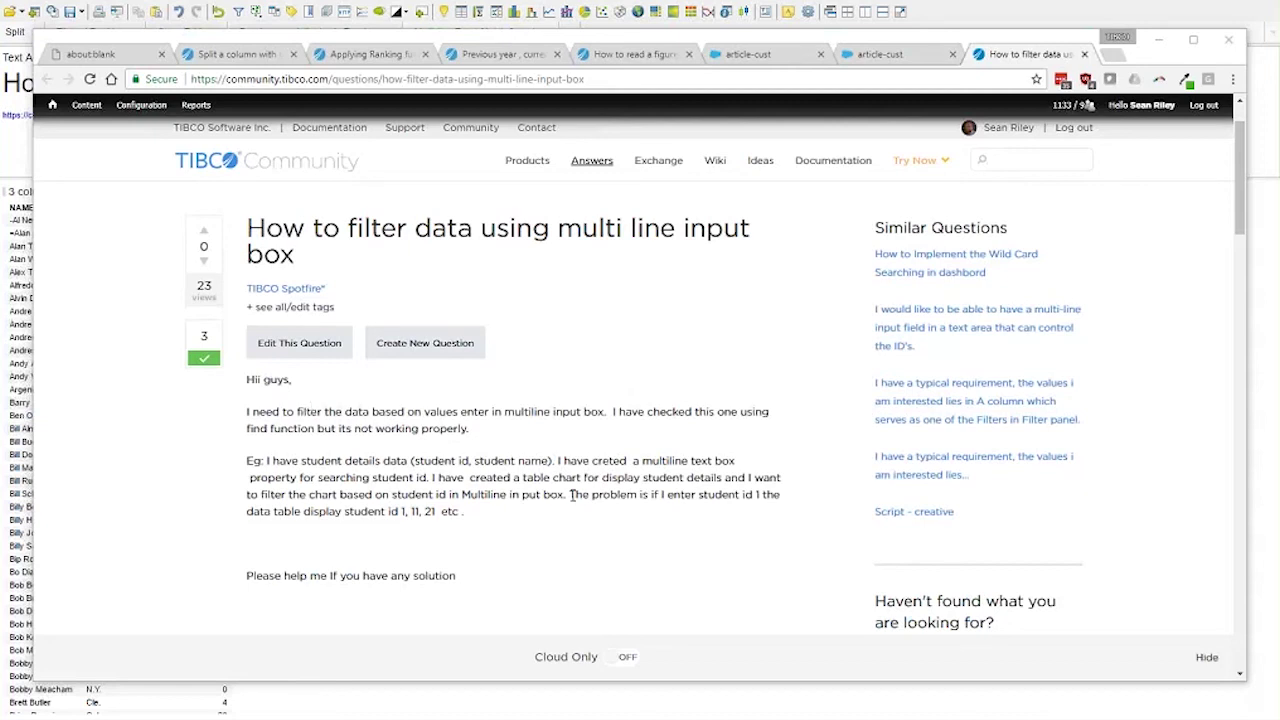
left_click_drag(573, 496, 468, 510)
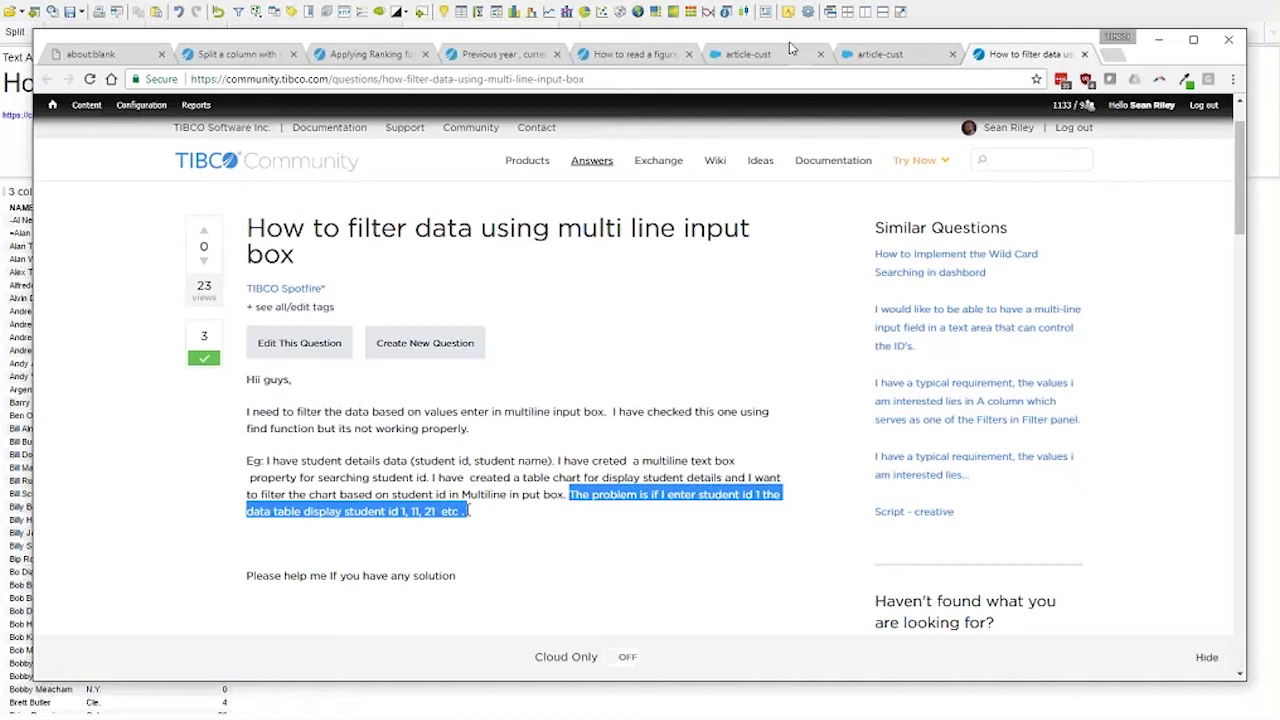
key("alt+Tab")
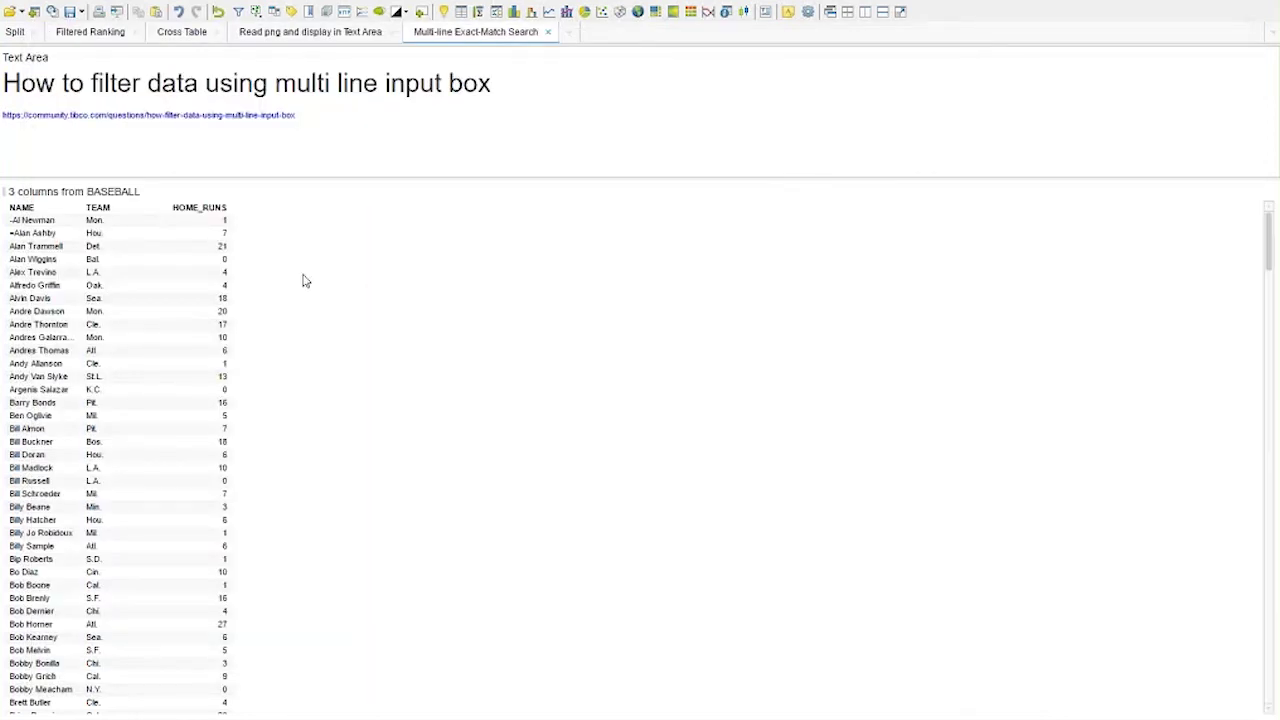
Add a text area beside the BASEBALL table, beneath the question heading, and widen it to fill most of the page.
left_click(120, 2)
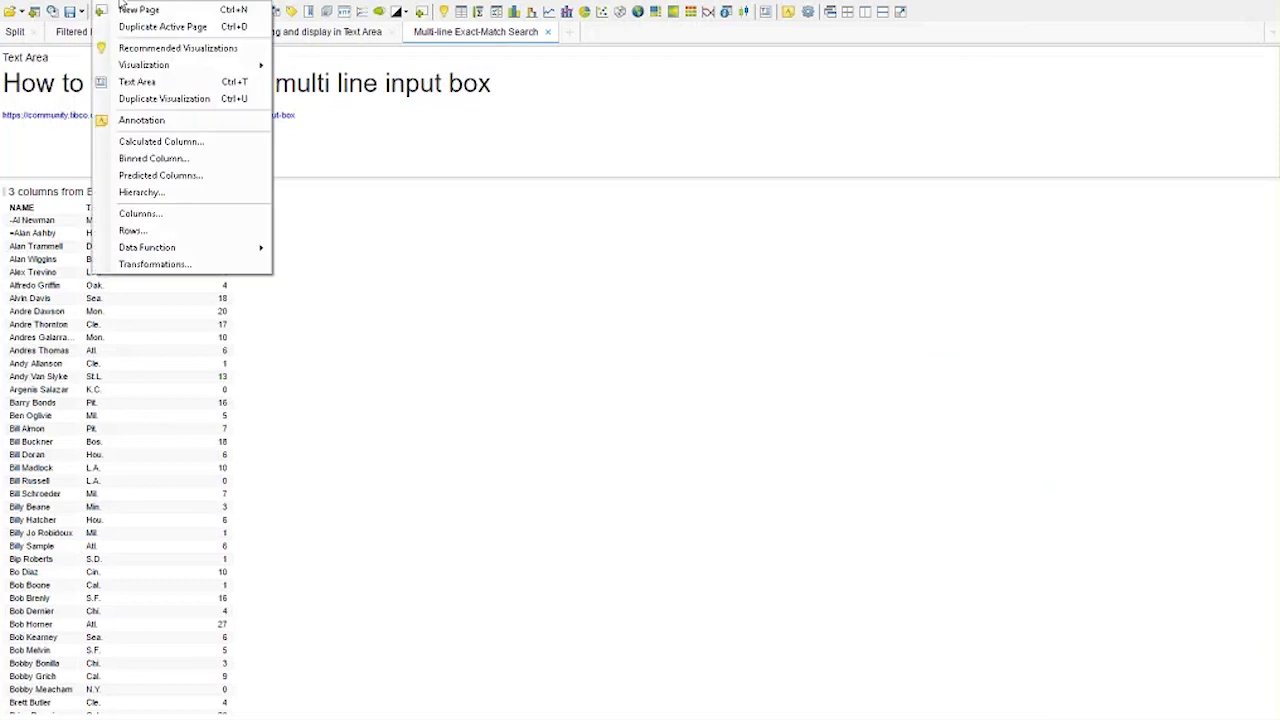
mouse_move(166, 76)
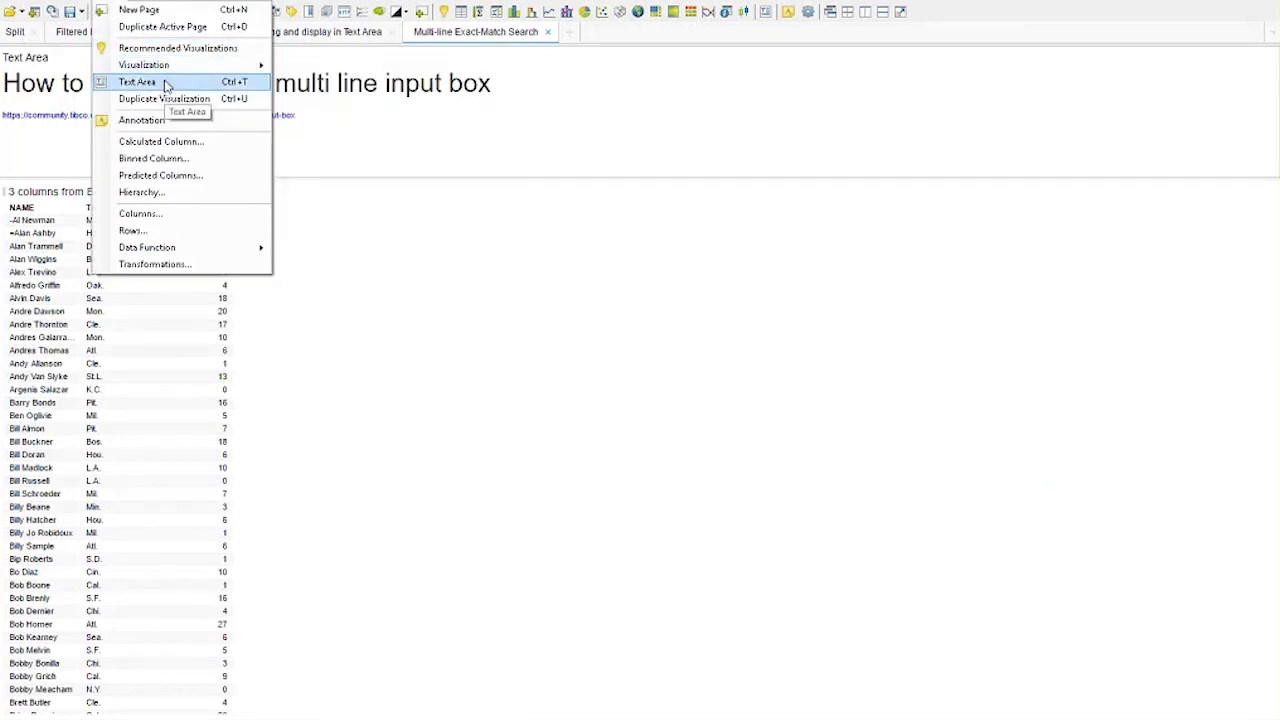
left_click(165, 83)
left_click_drag(137, 88, 1007, 497)
left_click_drag(663, 357, 660, 177)
left_click_drag(640, 290, 357, 290)
Insert a multiple-line input field control for the multilineInput document property in the new text area.
right_click(641, 314)
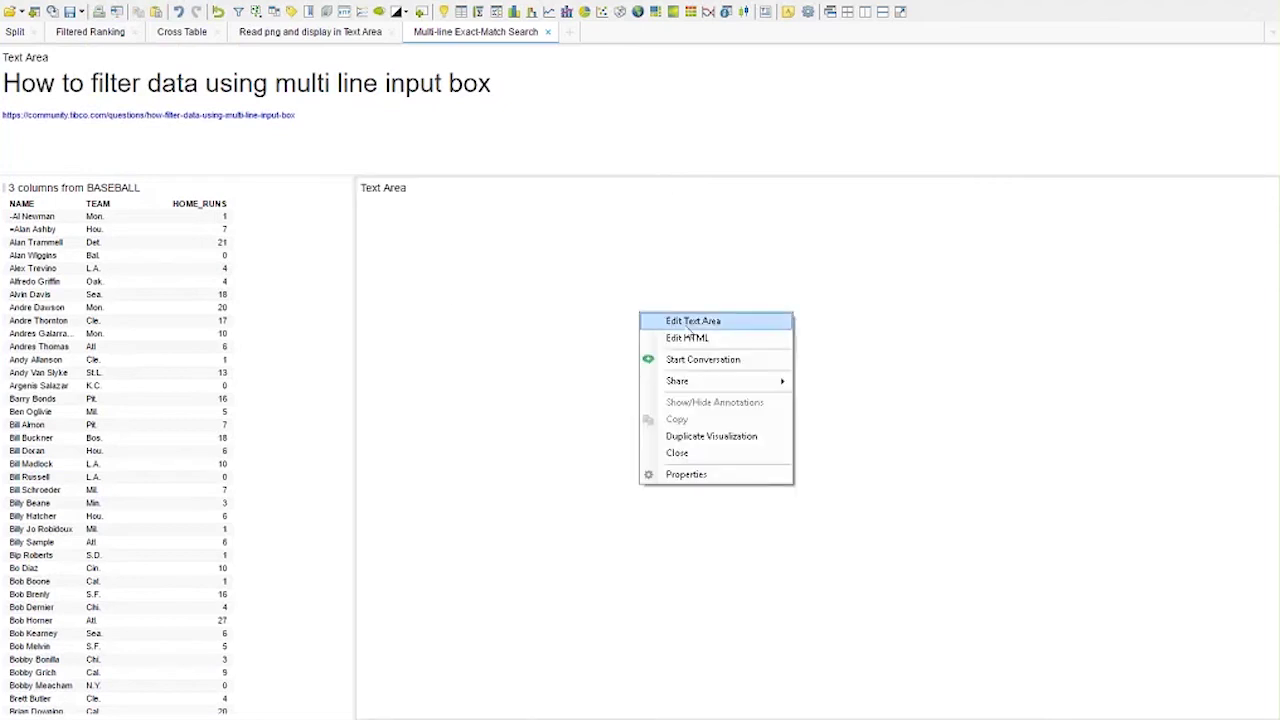
left_click(688, 322)
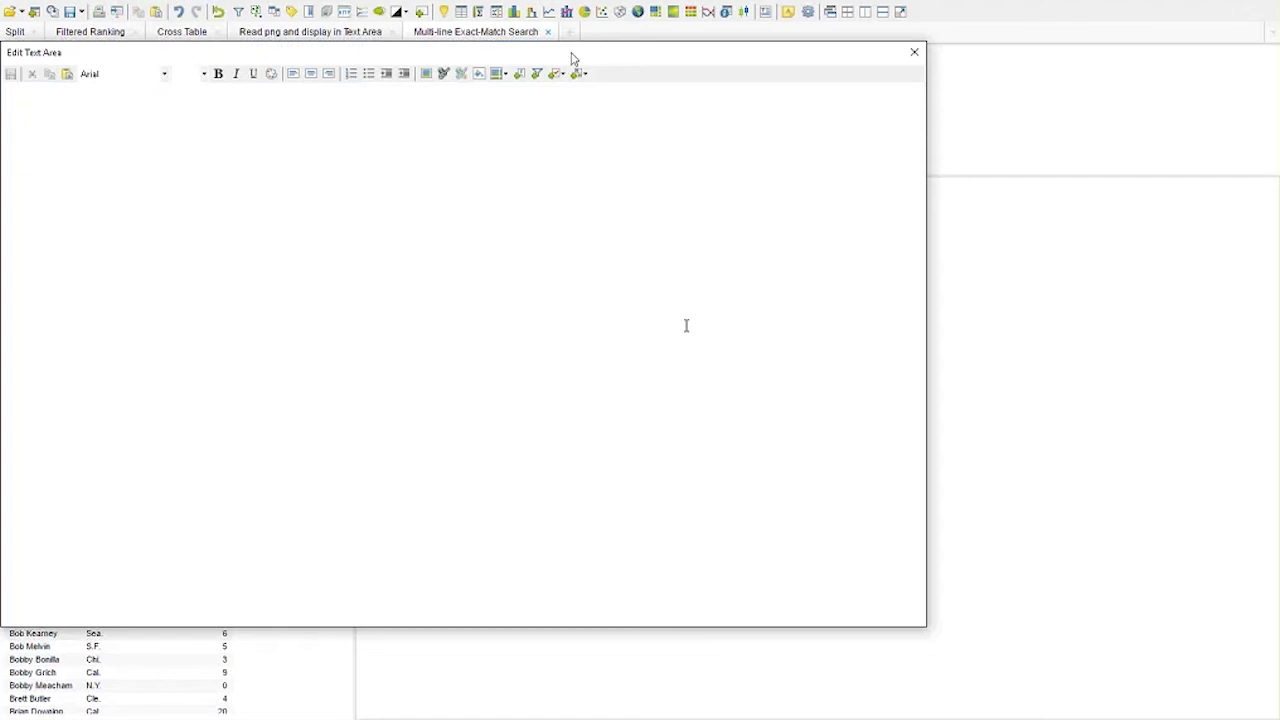
left_click_drag(572, 58, 691, 88)
left_click(680, 105)
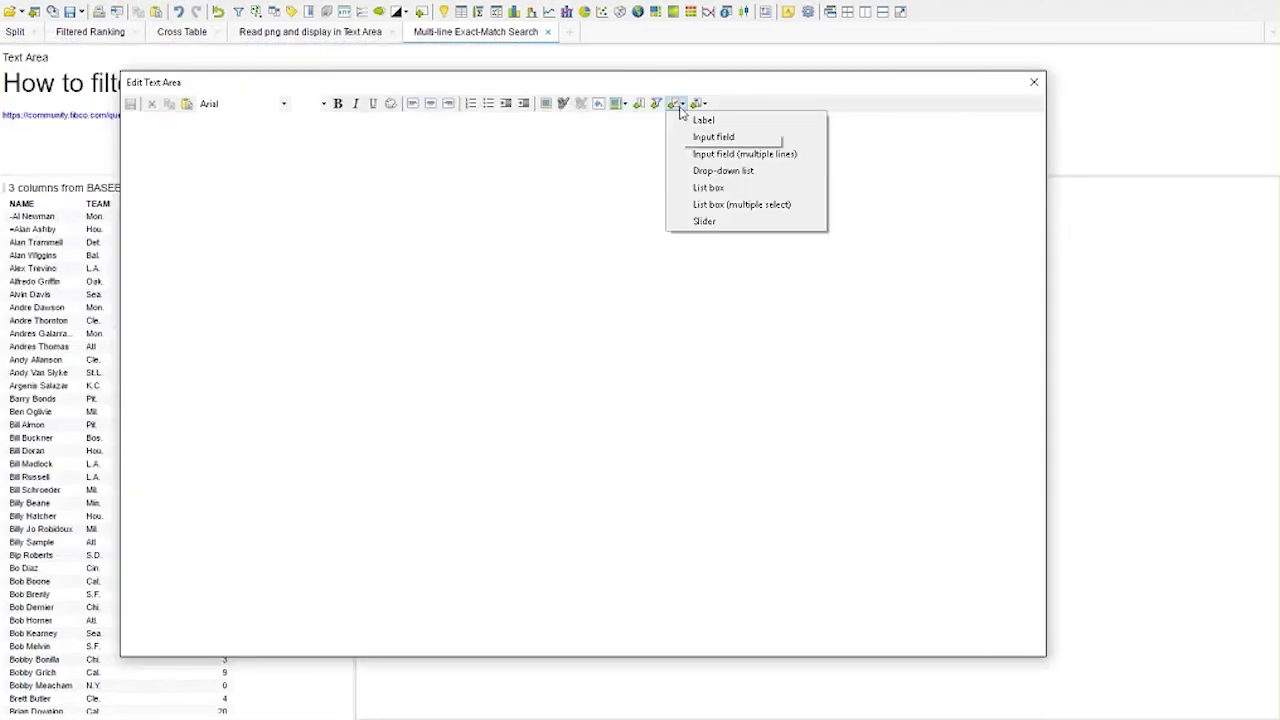
left_click(789, 156)
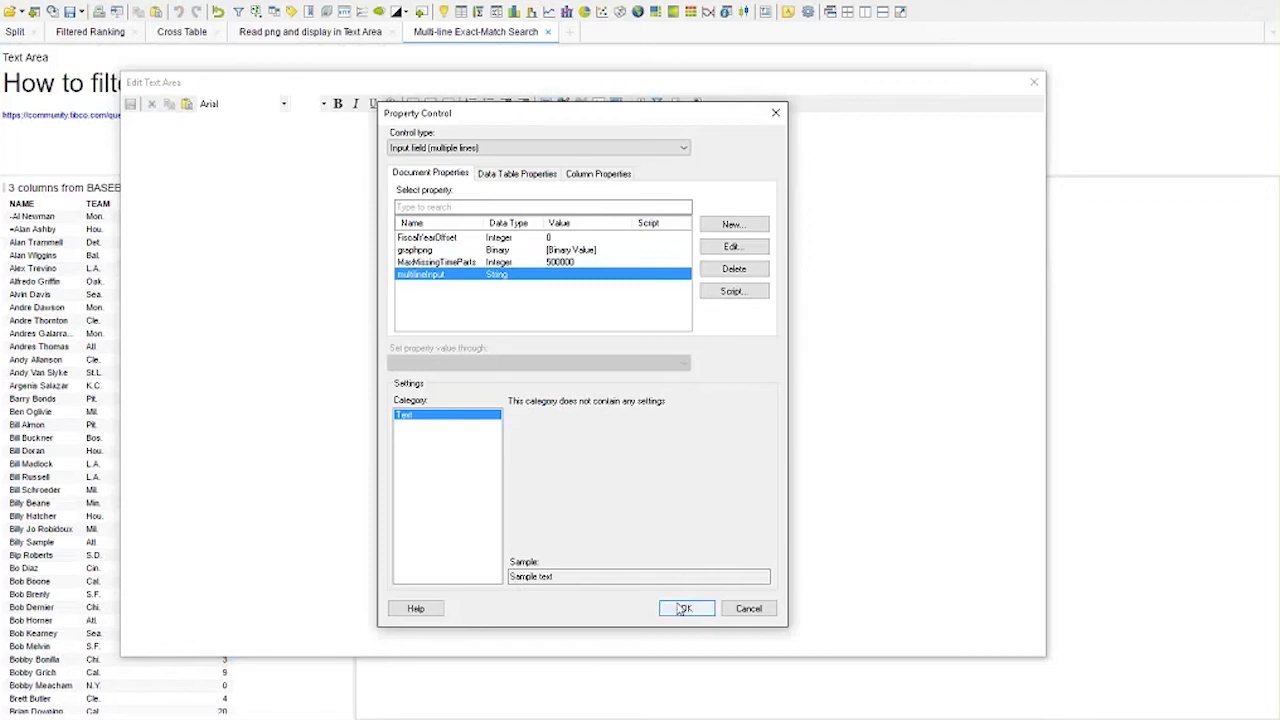
left_click(745, 226)
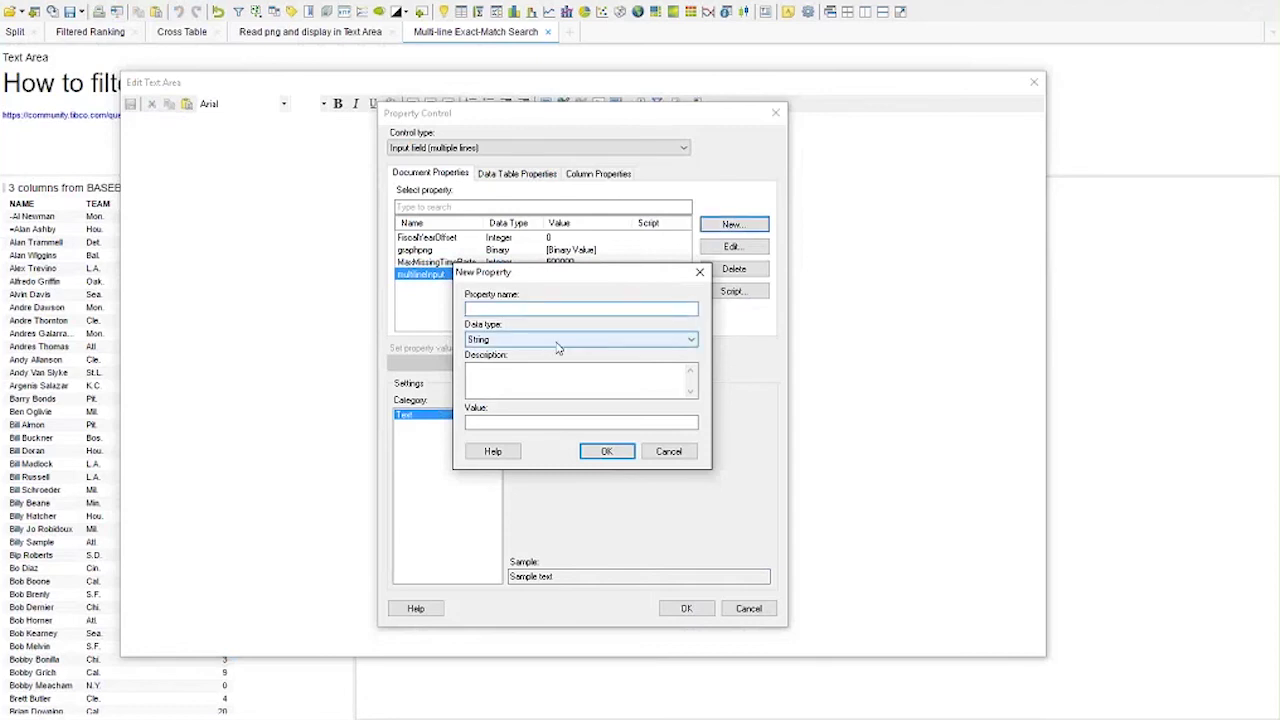
key("Escape")
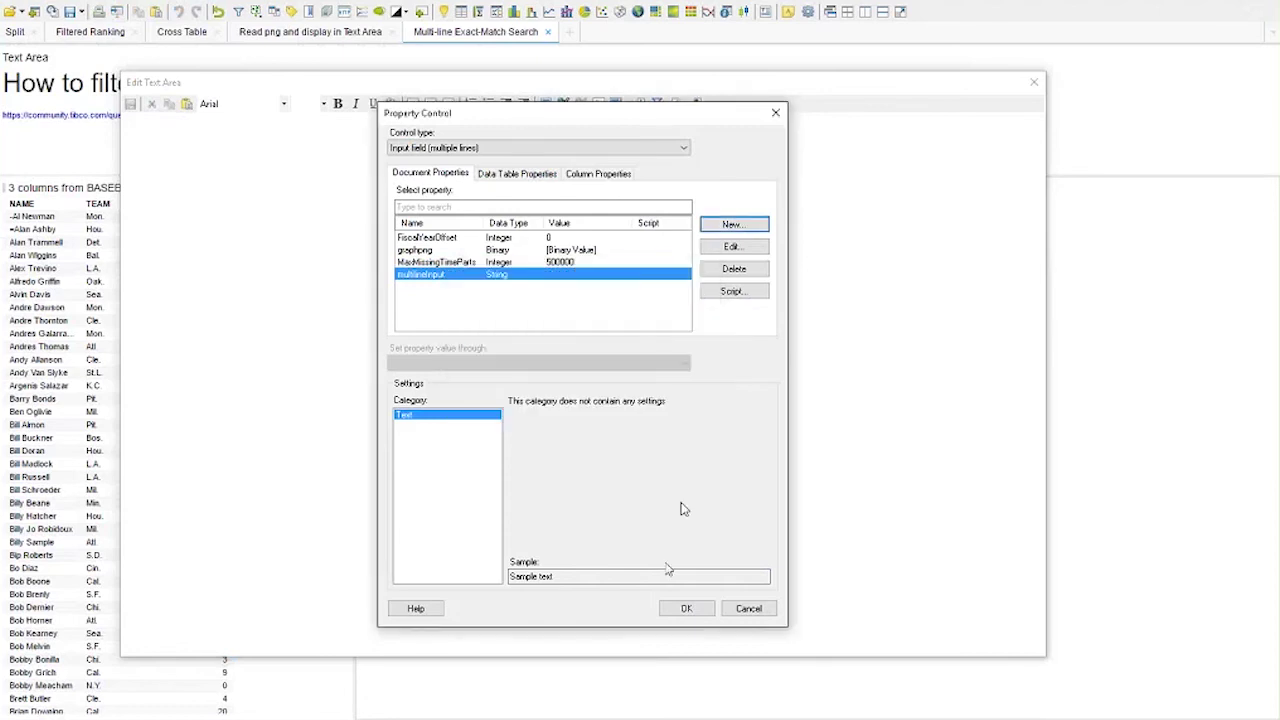
key("Return")
type("multilineInput MultiLineTextBox")
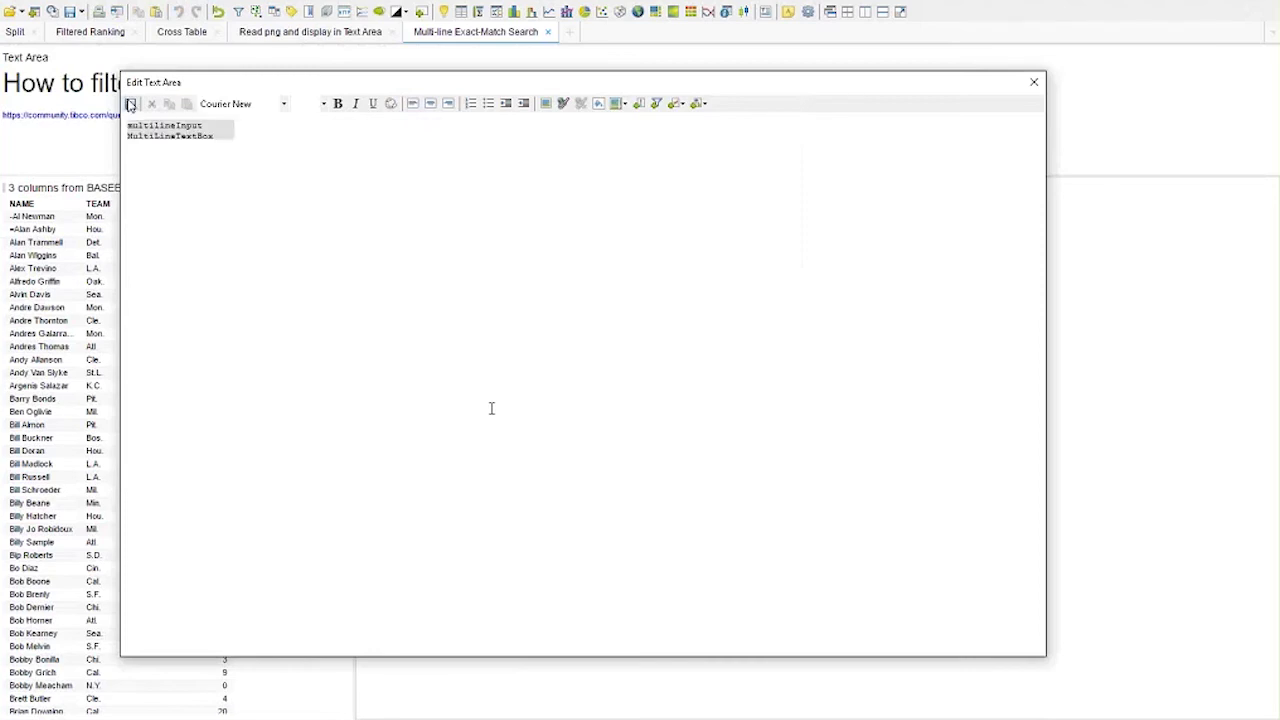
Make the multi-line input field taller, then save and close the text area editor.
left_click_drag(455, 117, 584, 151)
left_click(582, 243)
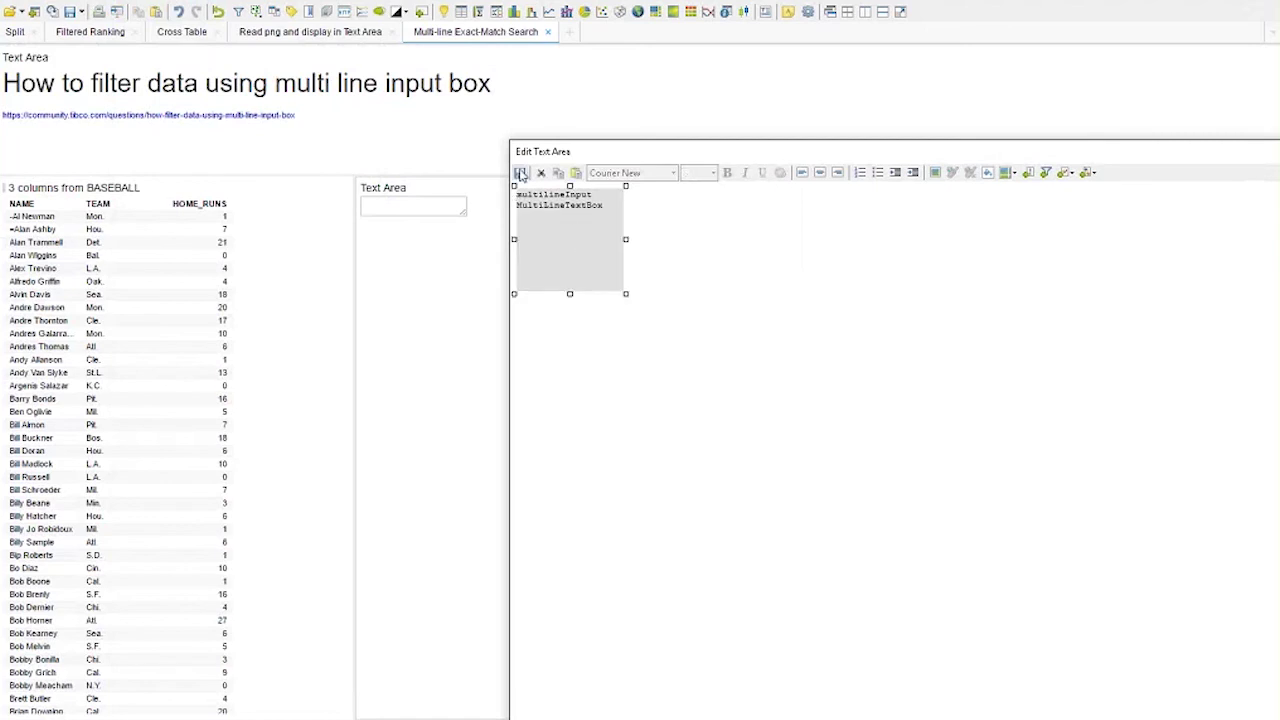
mouse_move(1279, 148)
left_mouse_down()
mouse_move(959, 163)
mouse_move(960, 175)
left_mouse_up()
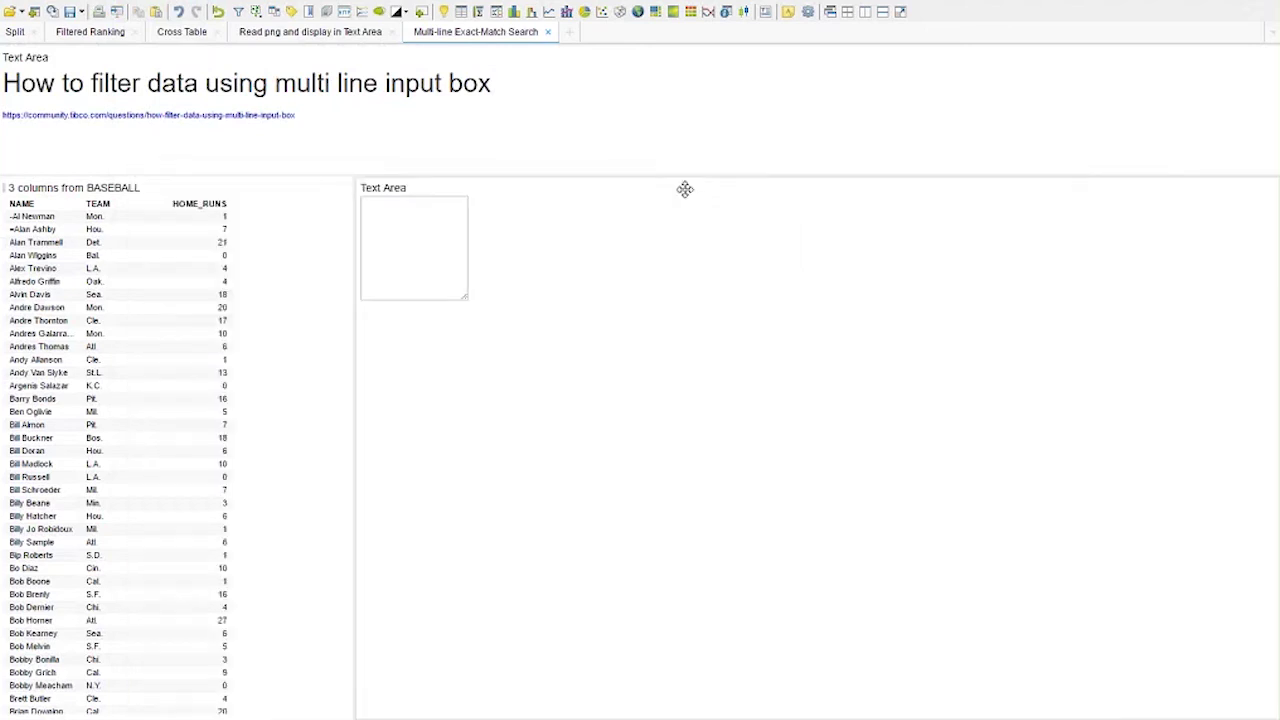
Enter the sample values 1, 21, 45 and 111 on separate lines in the multi-line input field and clear them.
left_click(423, 243)
type("1")
key("Return")
type("21")
type("45")
key("Return")
type("111")
key("Return")
key("ctrl+a")
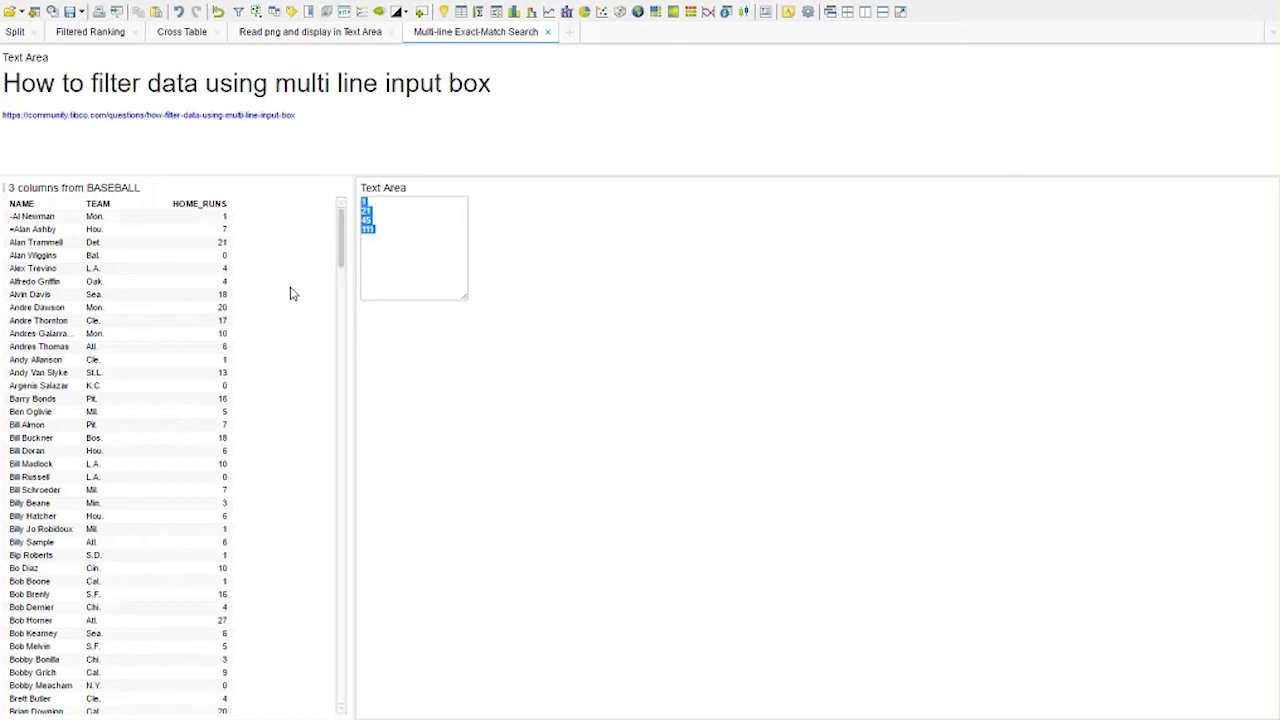
key("Delete")
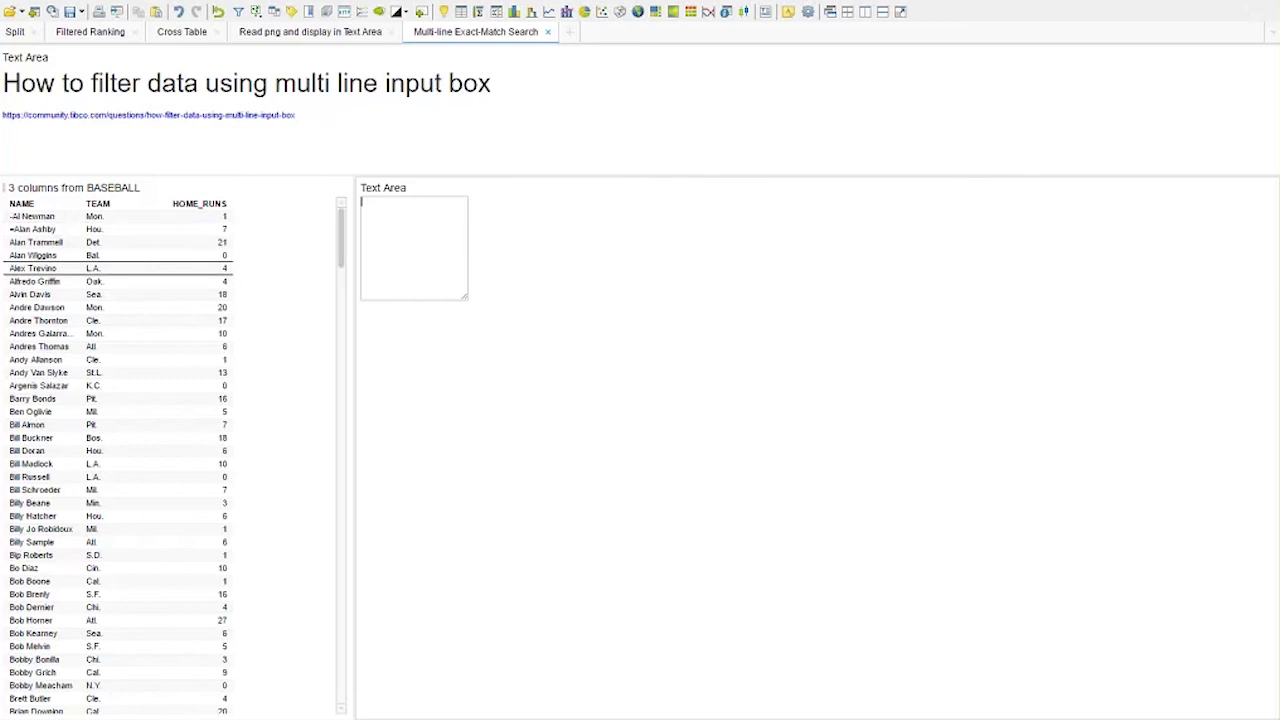
left_click_drag(408, 290, 557, 290)
right_click(150, 366)
left_click(240, 645)
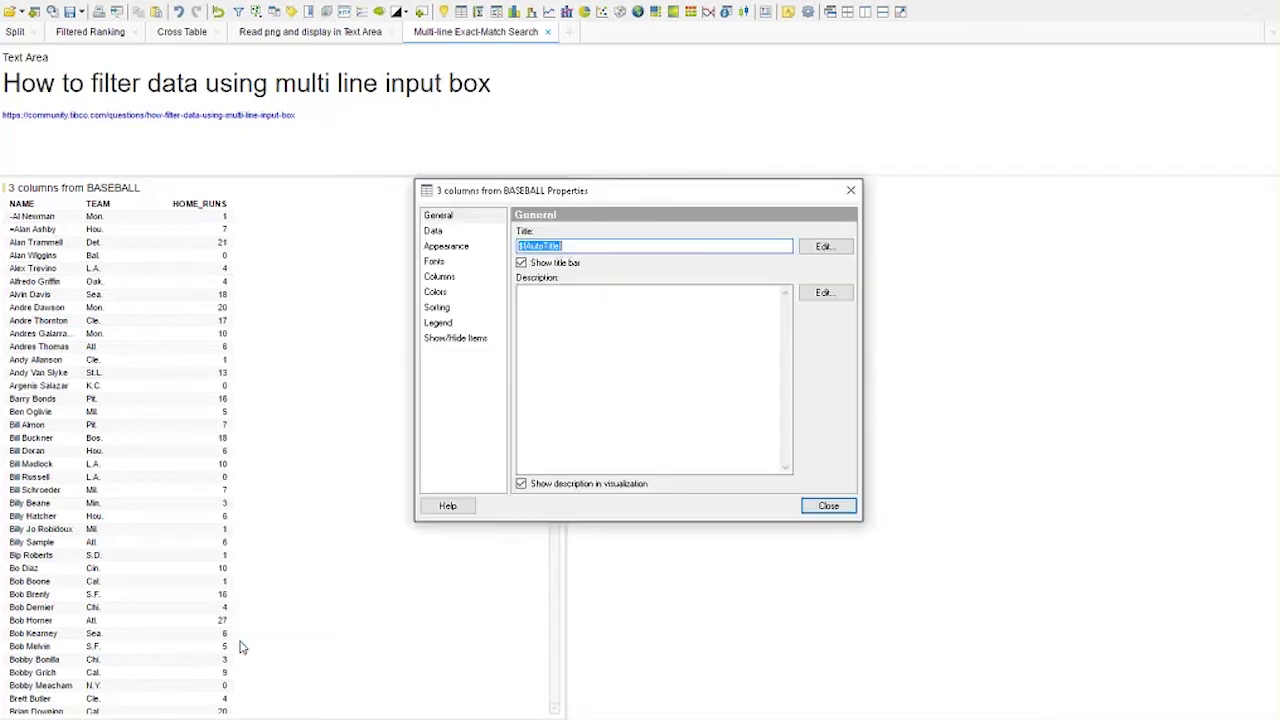
left_click(464, 231)
left_click_drag(568, 191, 797, 184)
scroll(1068, 453, "down", 2)
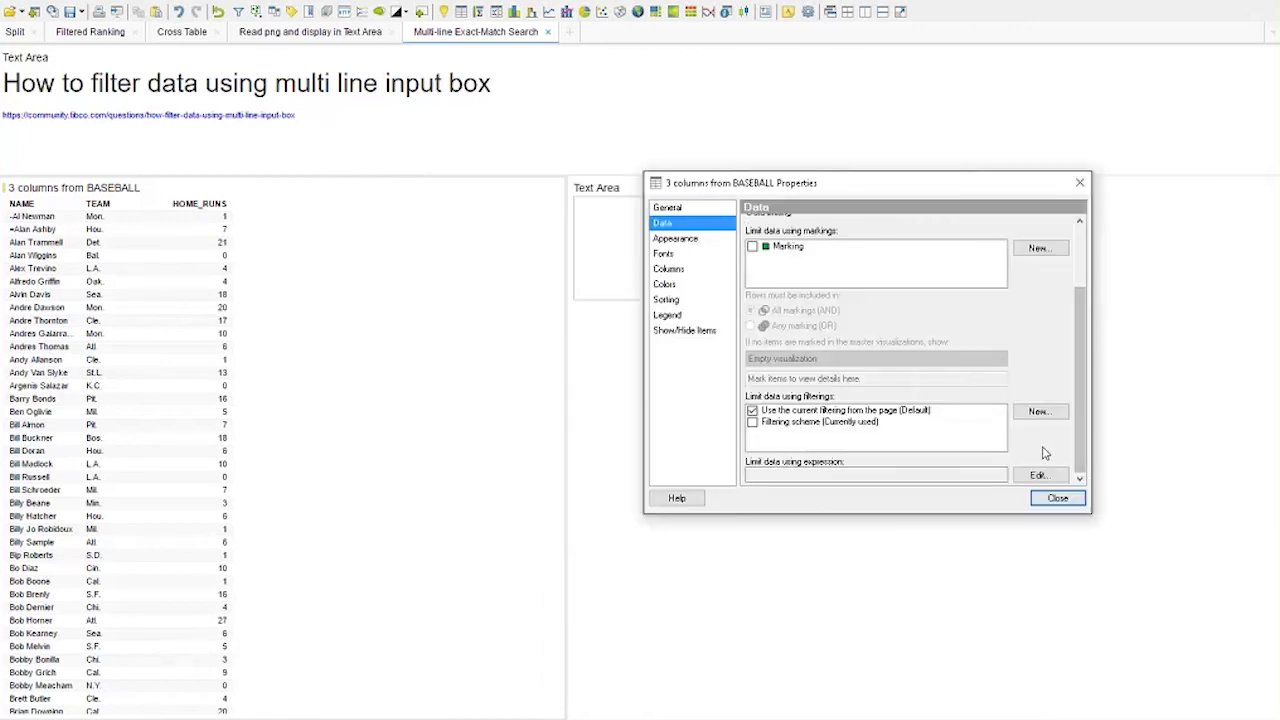
left_click(1038, 475)
left_click_drag(600, 110, 983, 134)
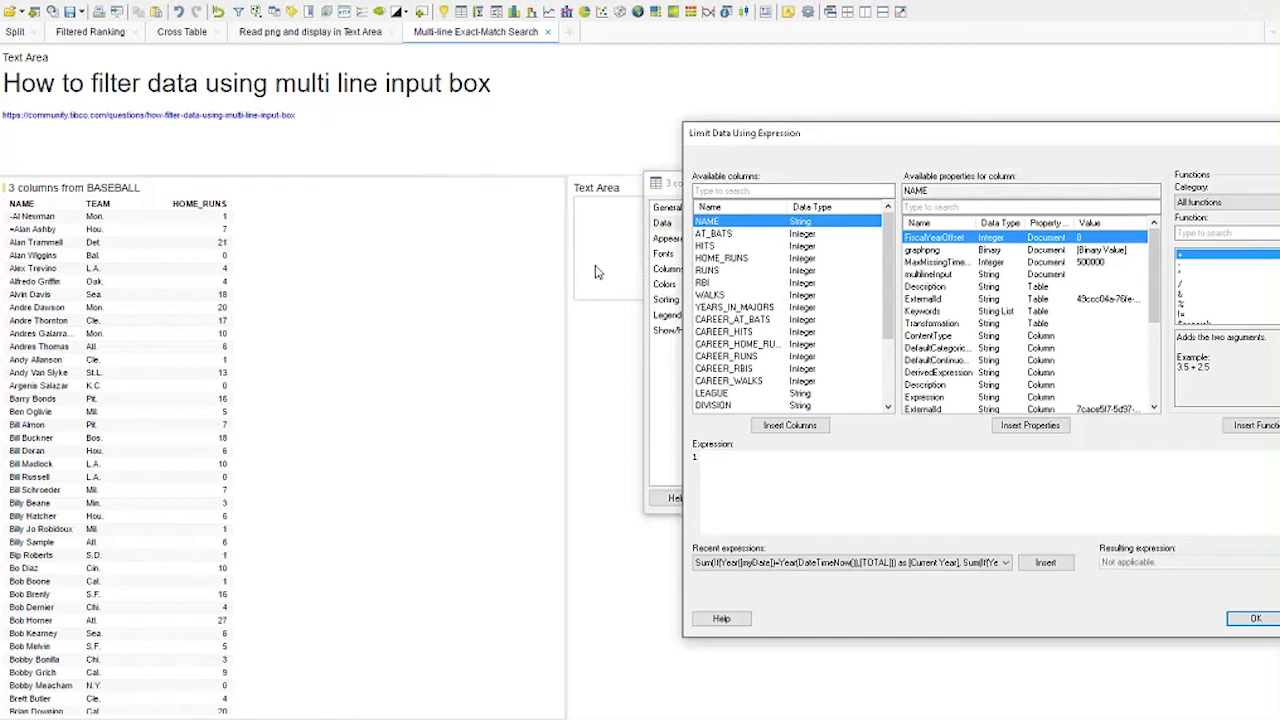
left_click(1250, 618)
left_click(1060, 498)
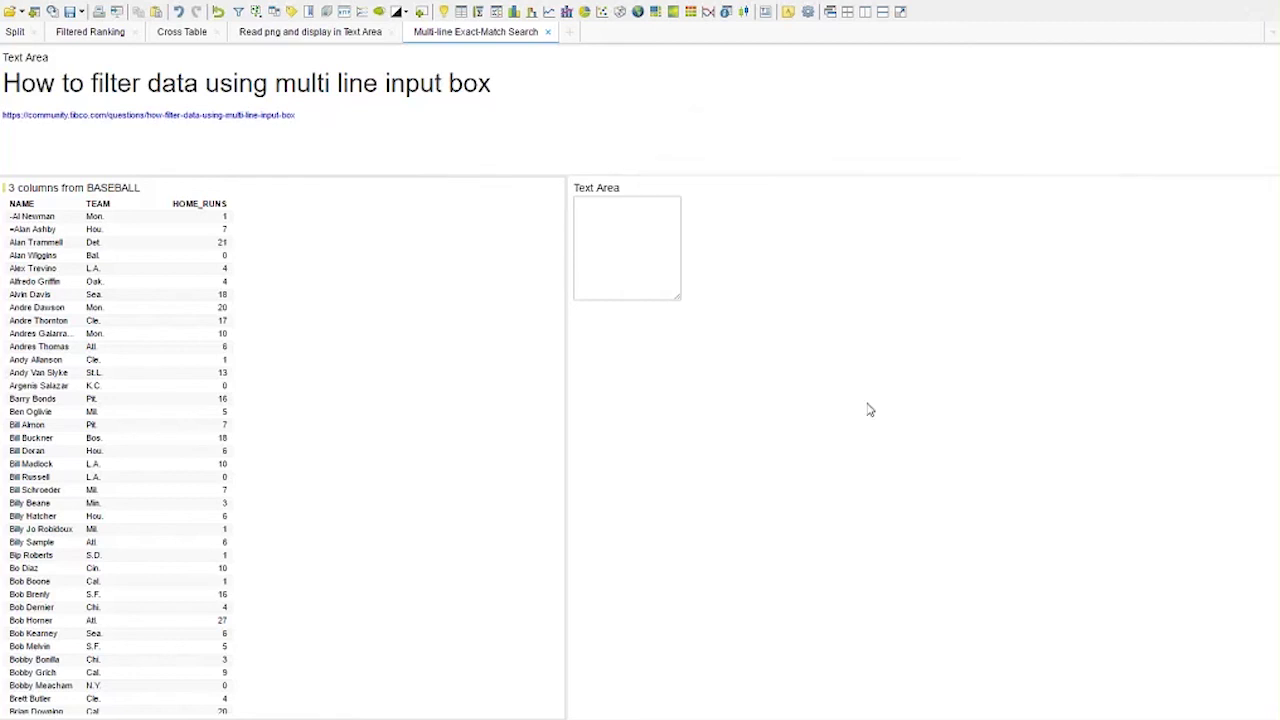
Enter the player names Bo Diaz and Bob Boone on separate lines in the multi-line input field.
left_click(611, 235)
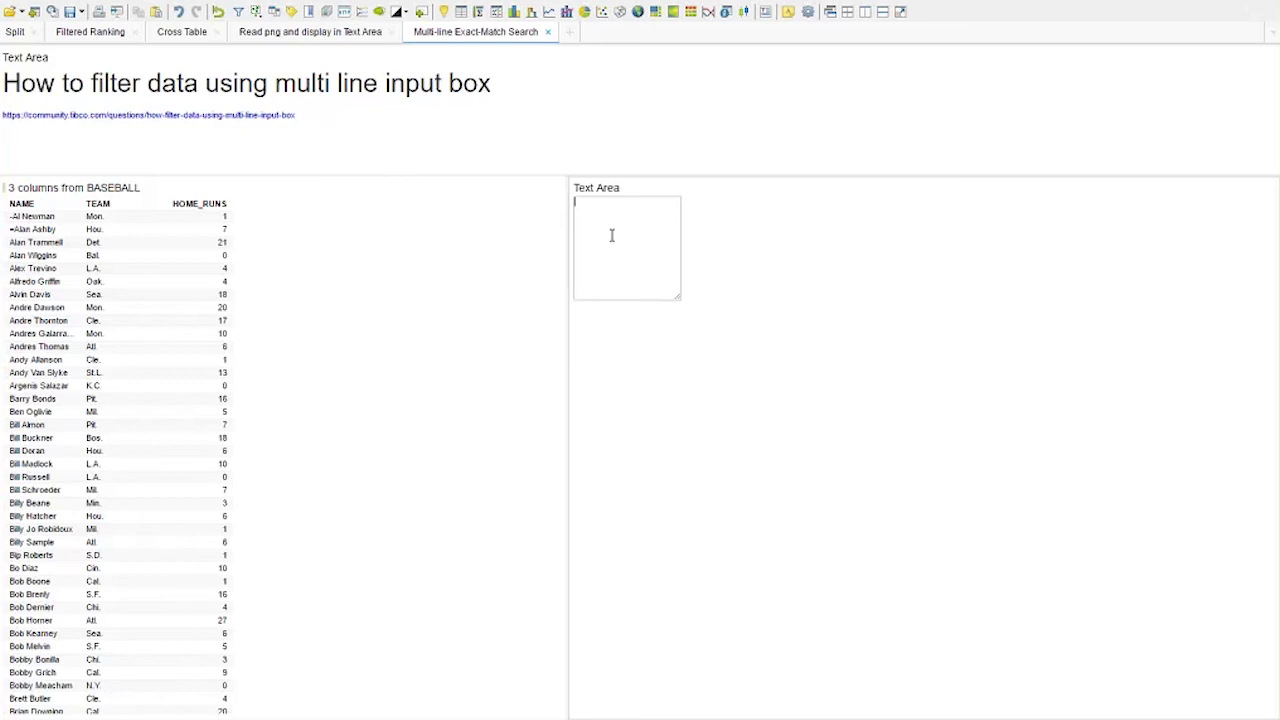
type("Bo Diaz")
key("Return")
type("Bob Boone")
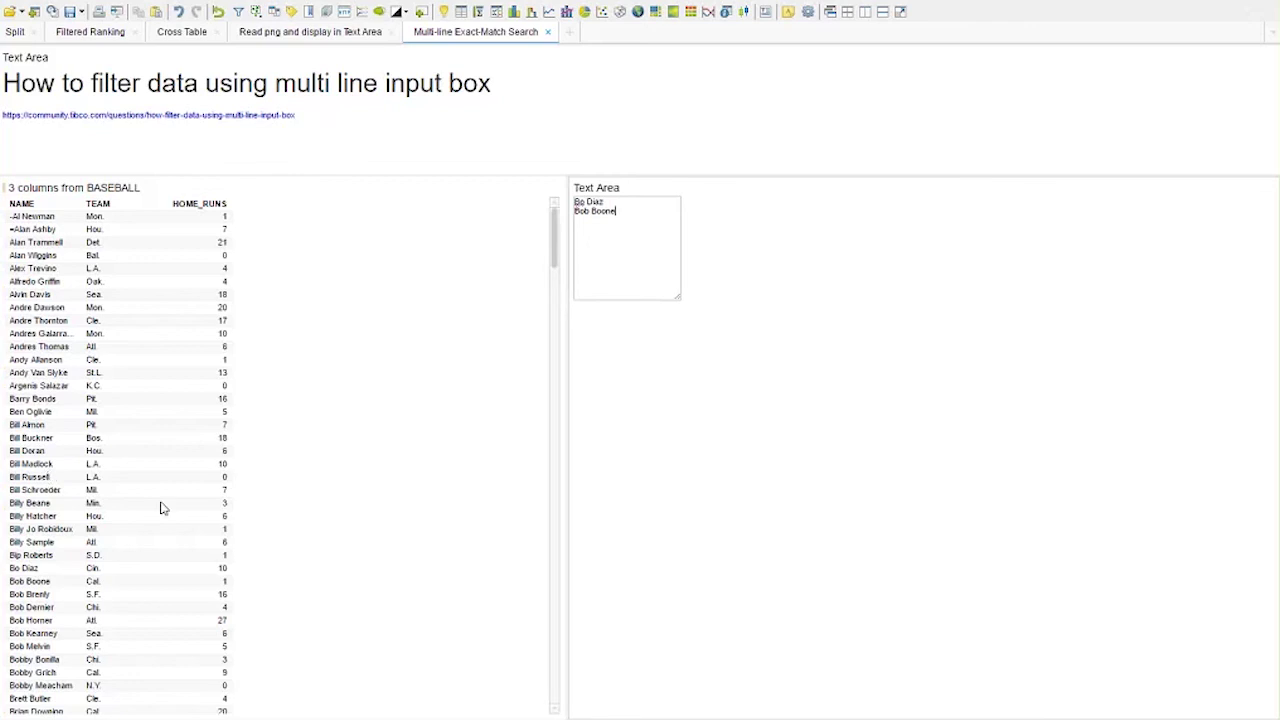
Limit the BASEBALL table's data using the expression Find("," & [NAME] & ",","," & RXReplace("${multilineInput}","\n",",","") & ",")>0.
right_click(653, 367)
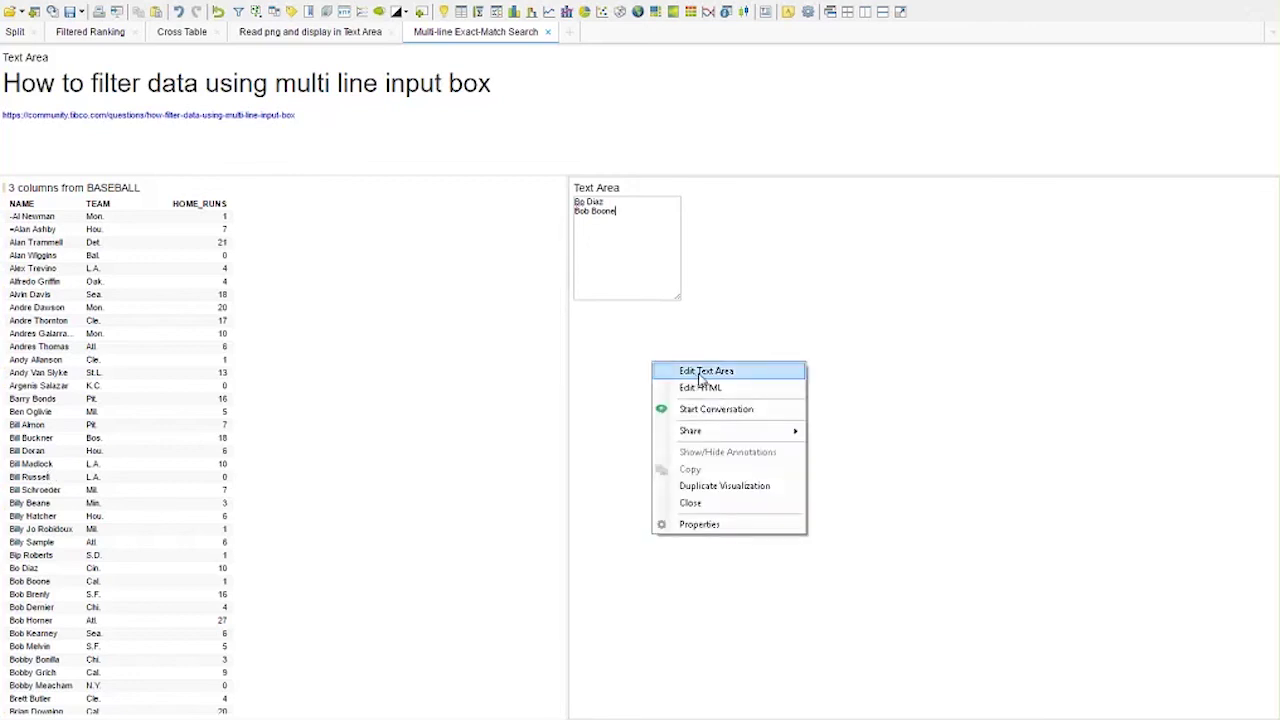
right_click(165, 320)
left_click(190, 583)
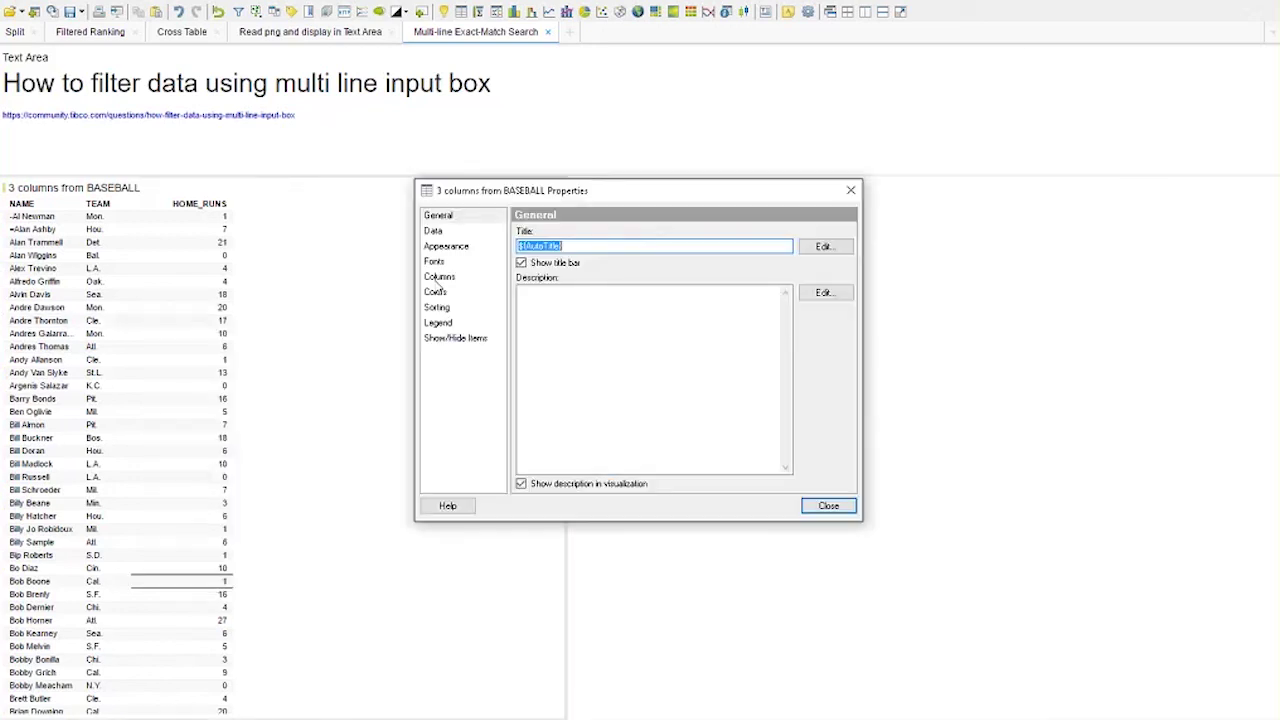
left_click_drag(459, 200, 672, 45)
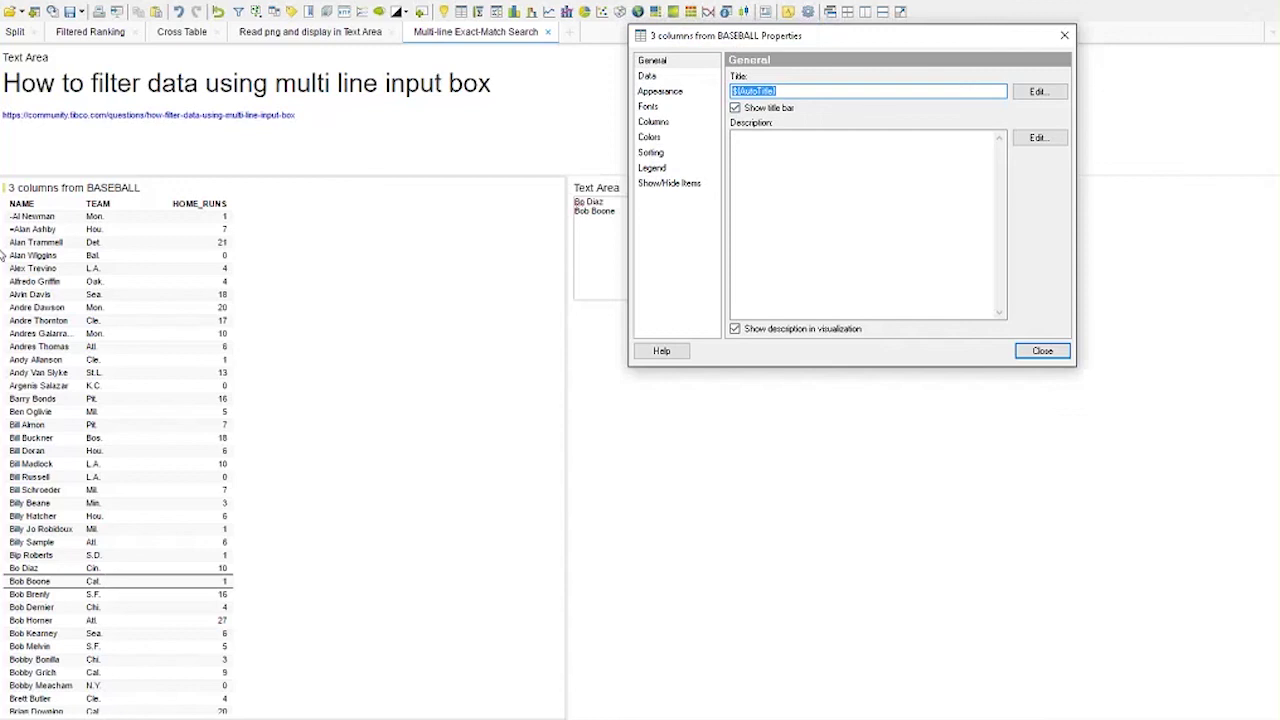
left_click(672, 78)
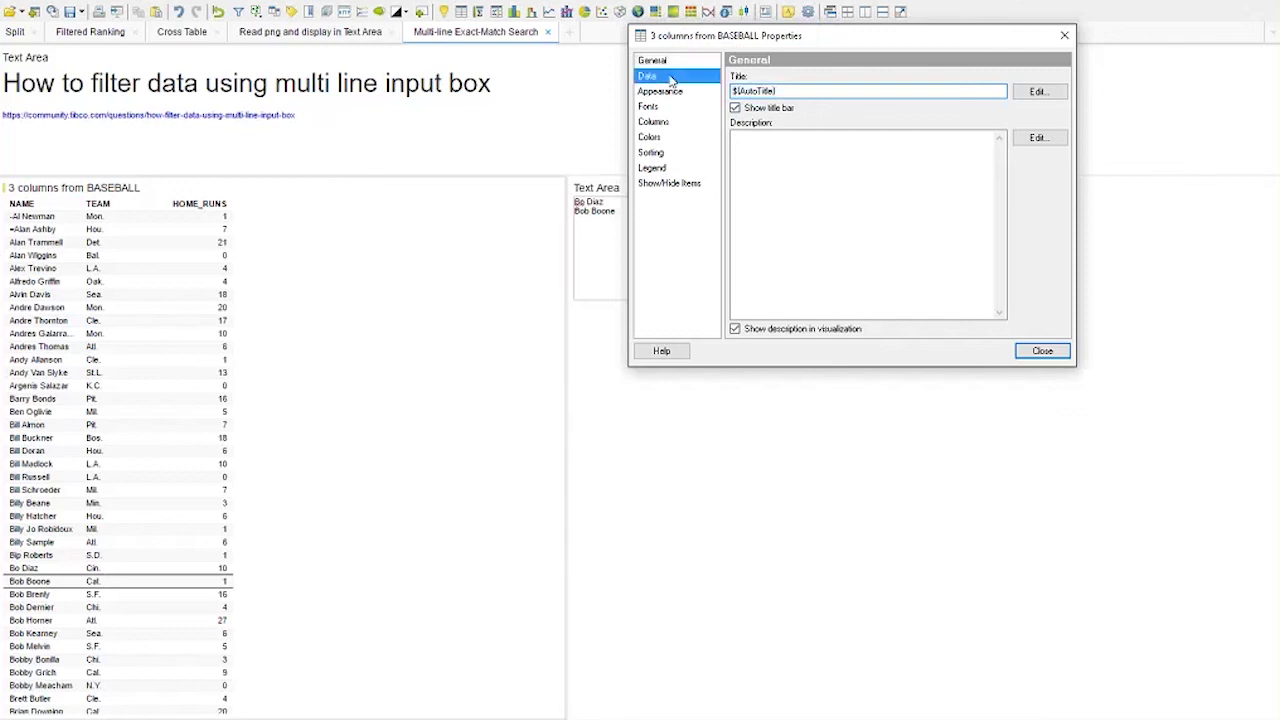
scroll(1056, 310, "down", 3)
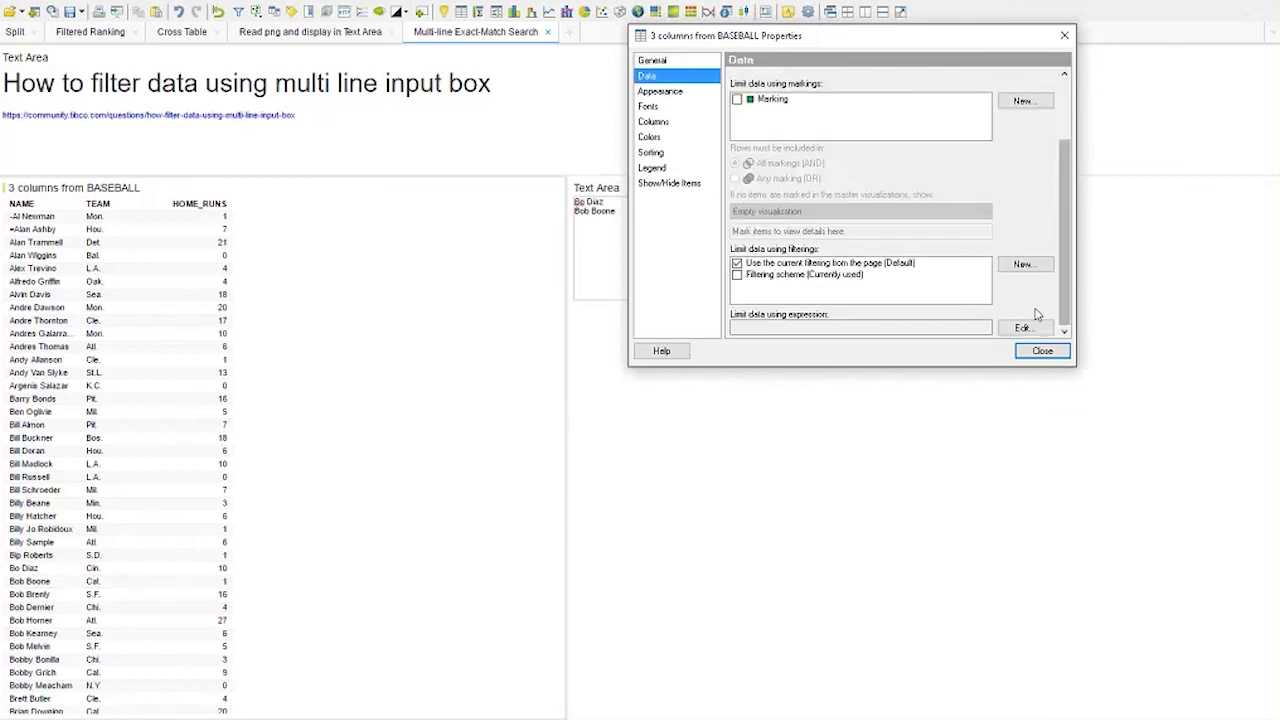
left_click(1020, 327)
left_click_drag(499, 104, 776, 189)
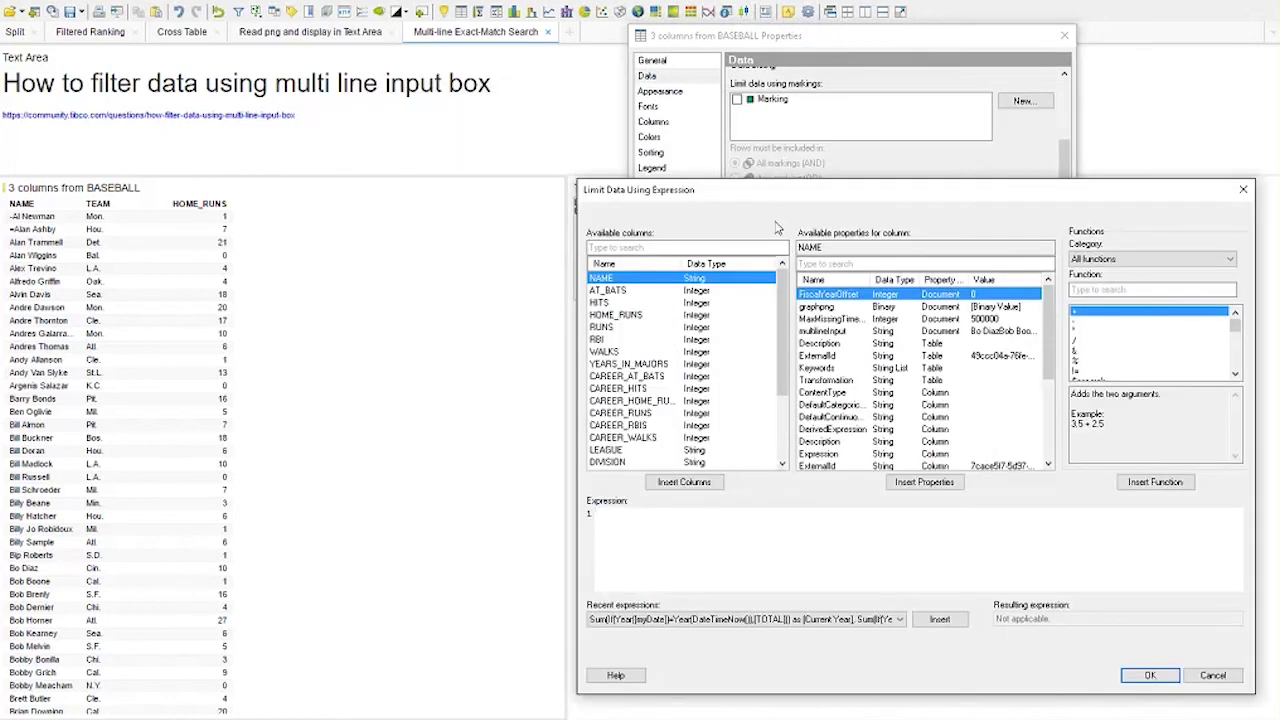
left_click_drag(619, 204, 650, 200)
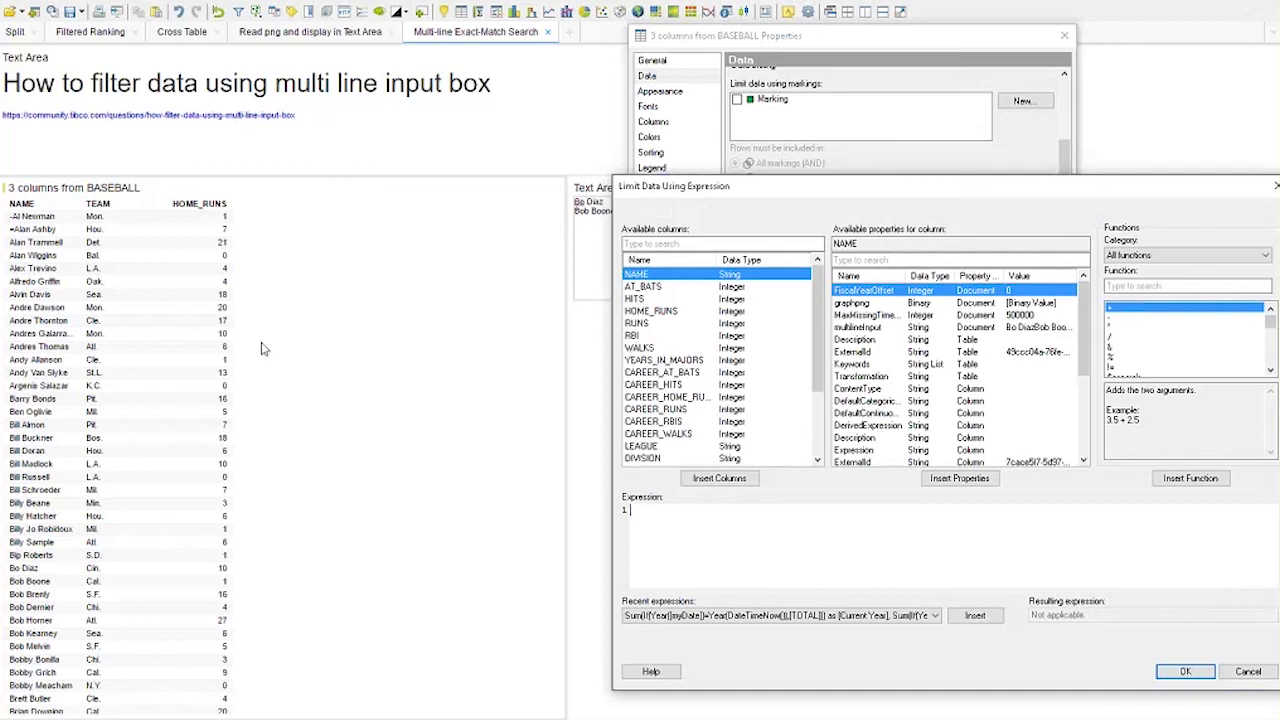
left_click_drag(647, 188, 683, 190)
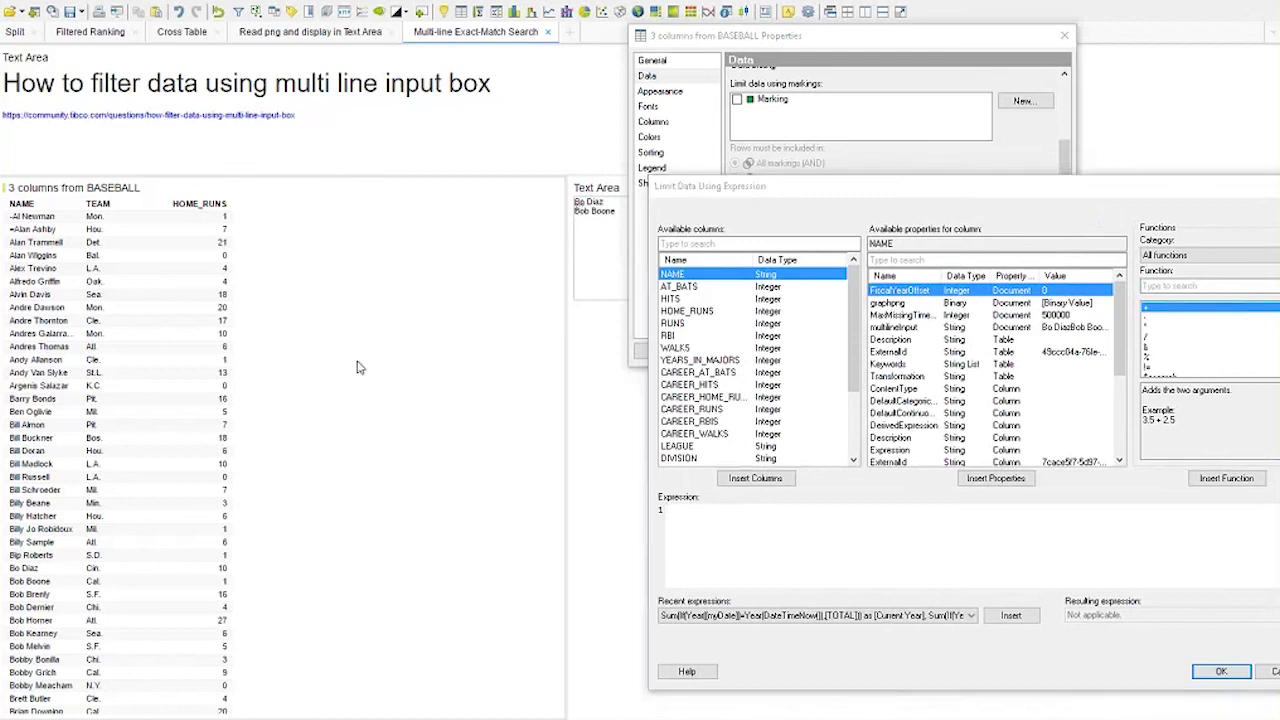
type("Find(\",\" & [NAME] & \",\",\",\" & RXReplace(\"${multilineInput}\",\"\\n\",\",\",\"g\") & \",\")>0")
left_click_drag(737, 186, 748, 147)
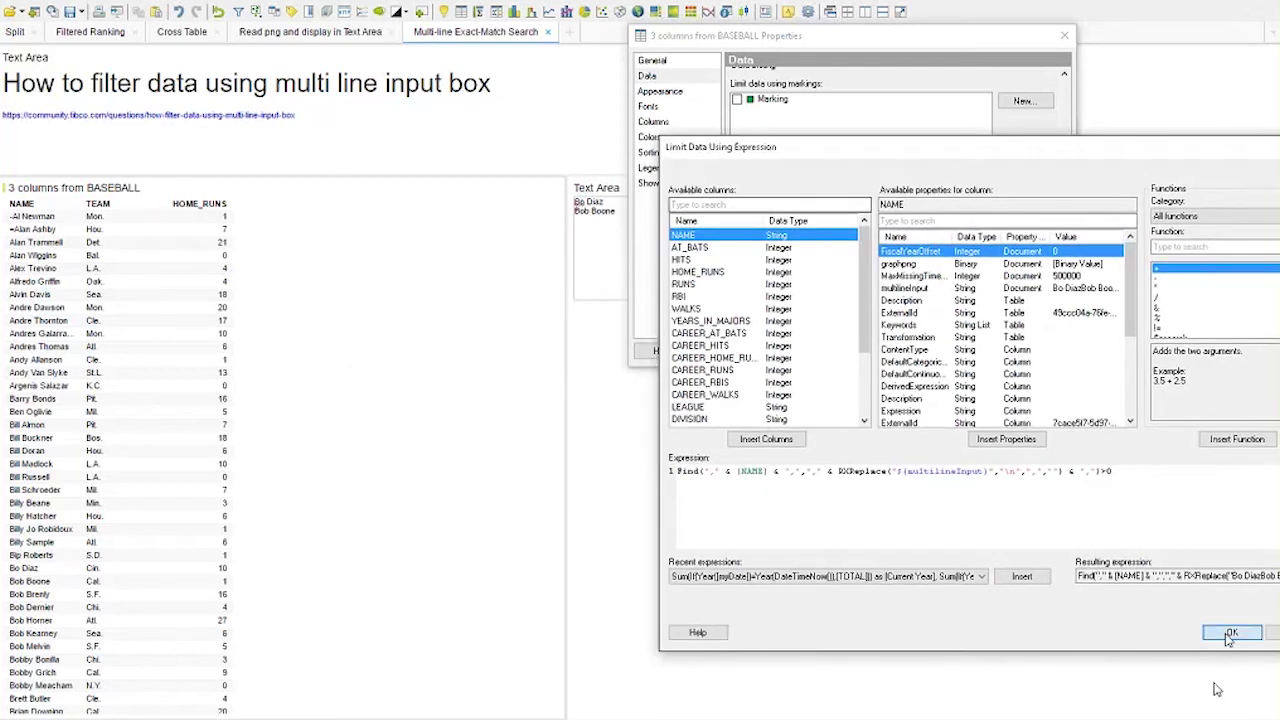
left_click(1230, 634)
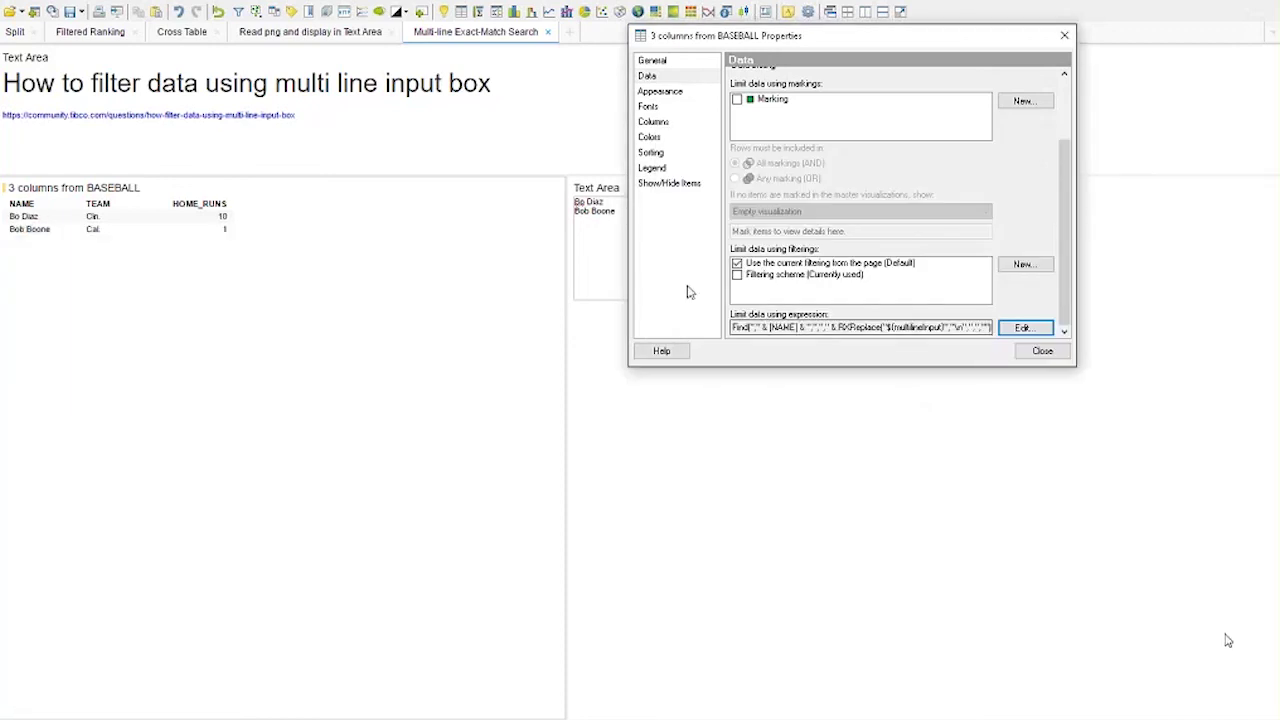
left_click(1024, 328)
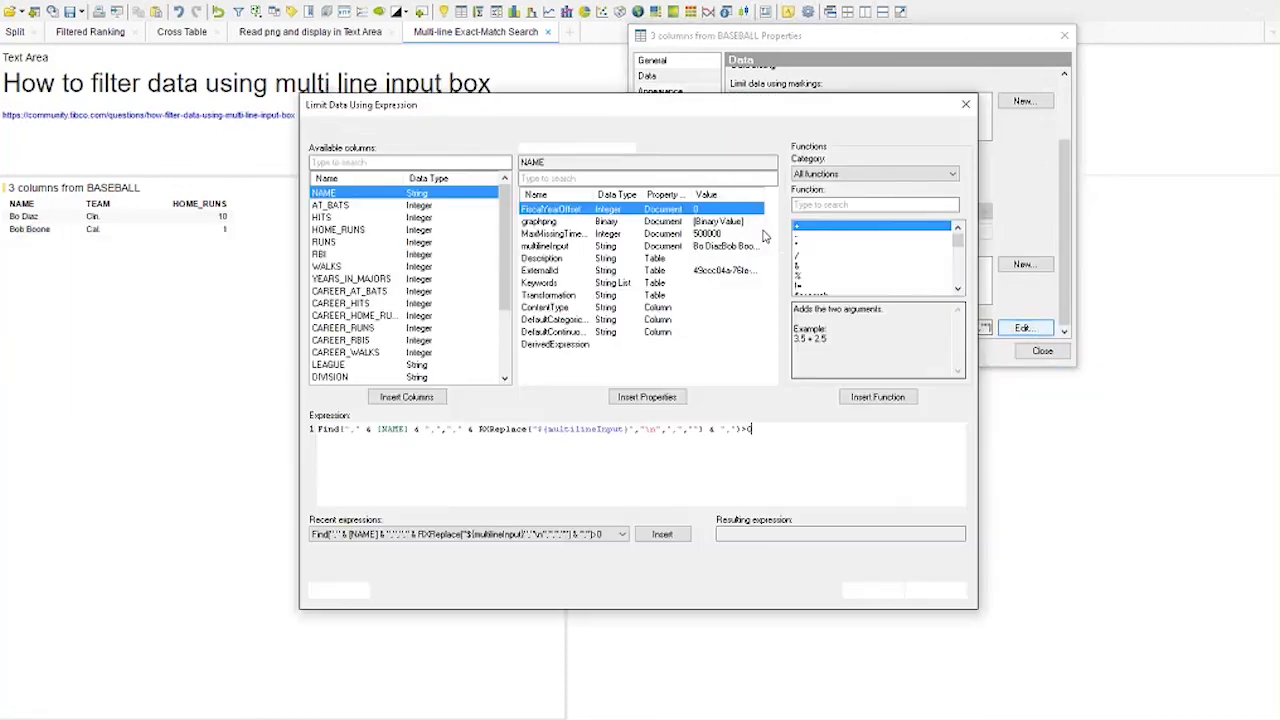
left_click_drag(652, 119, 822, 119)
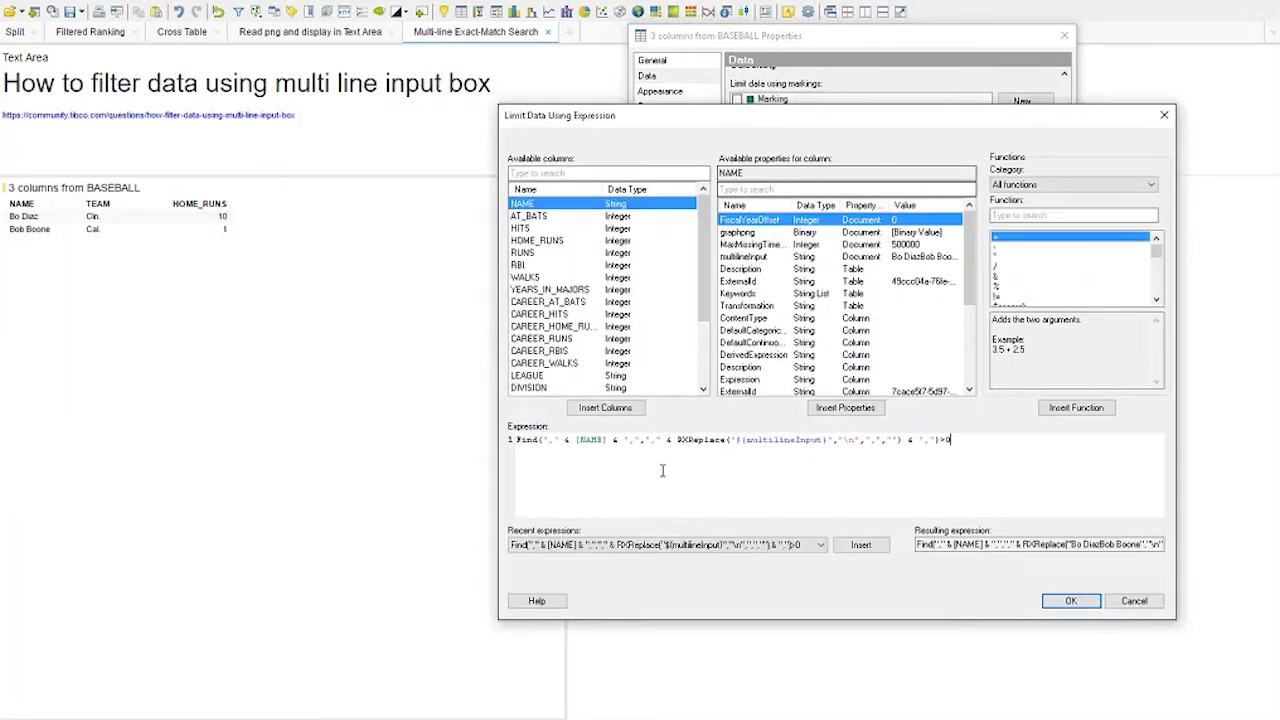
key("Escape")
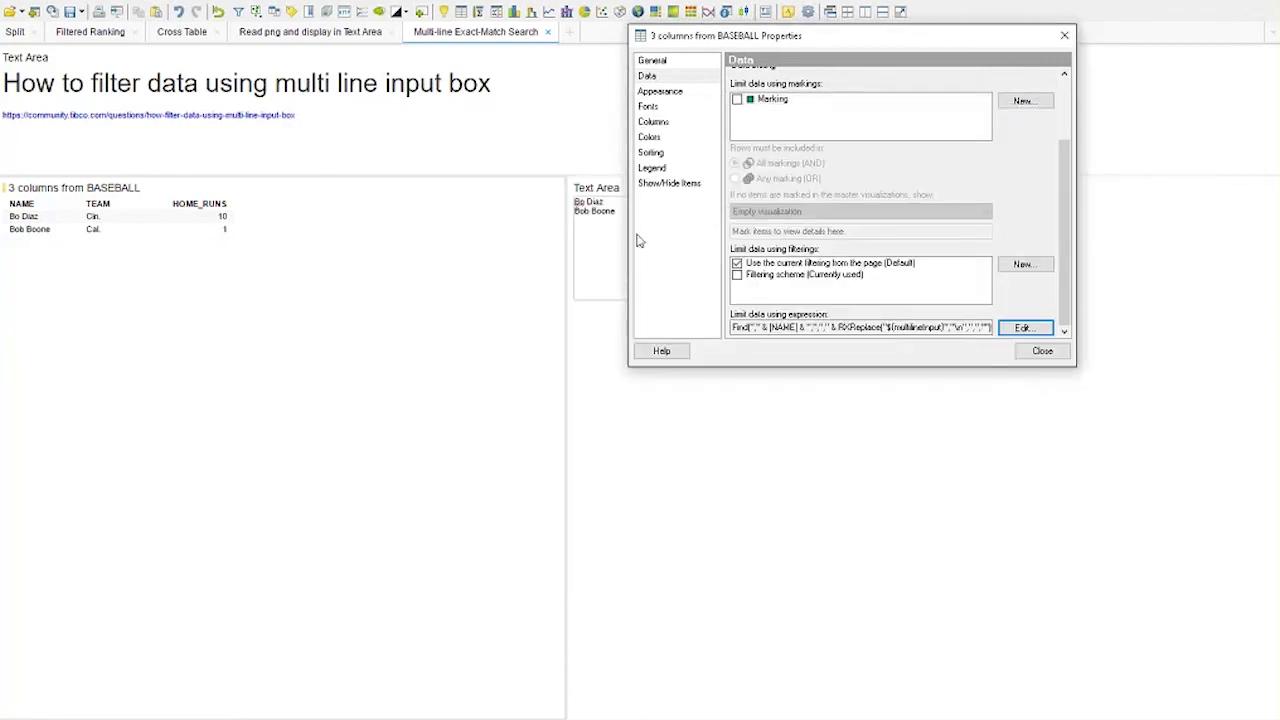
Narrow the BASEBALL table to uncover the multi-line input field, and open the table's data-limiting expression in an enlarged editor.
left_click_drag(566, 240, 326, 256)
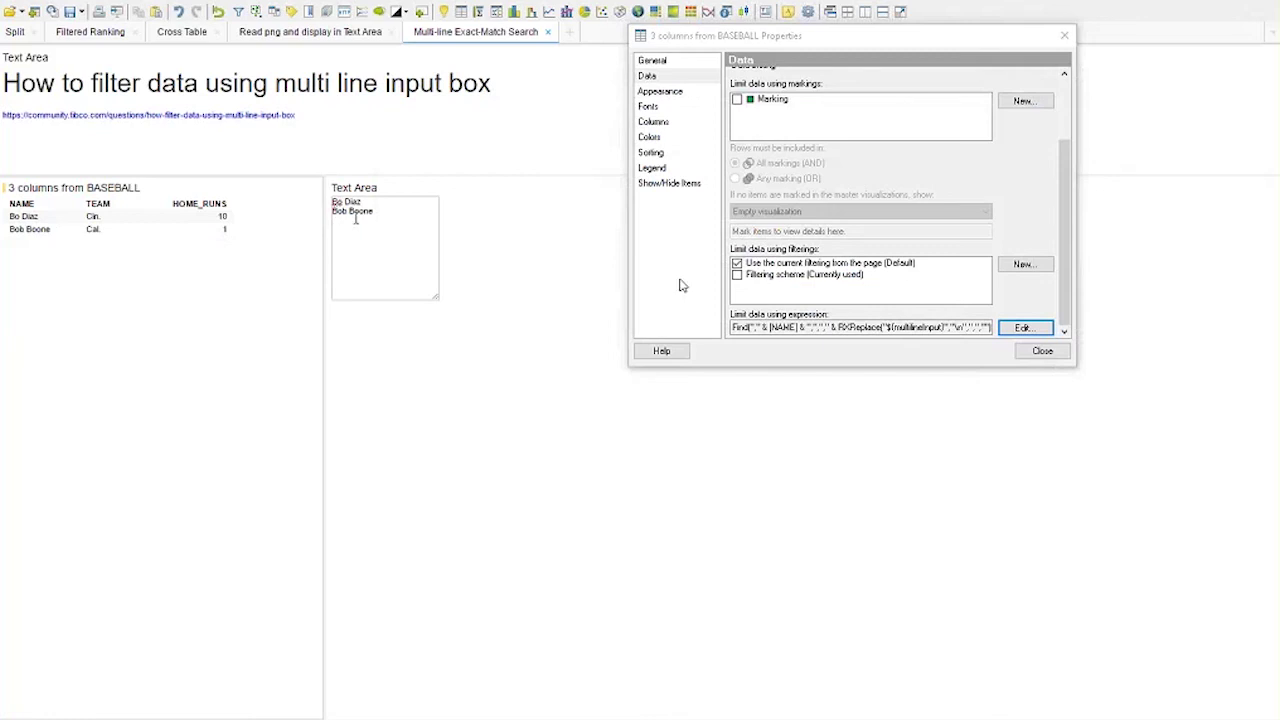
left_click(1022, 328)
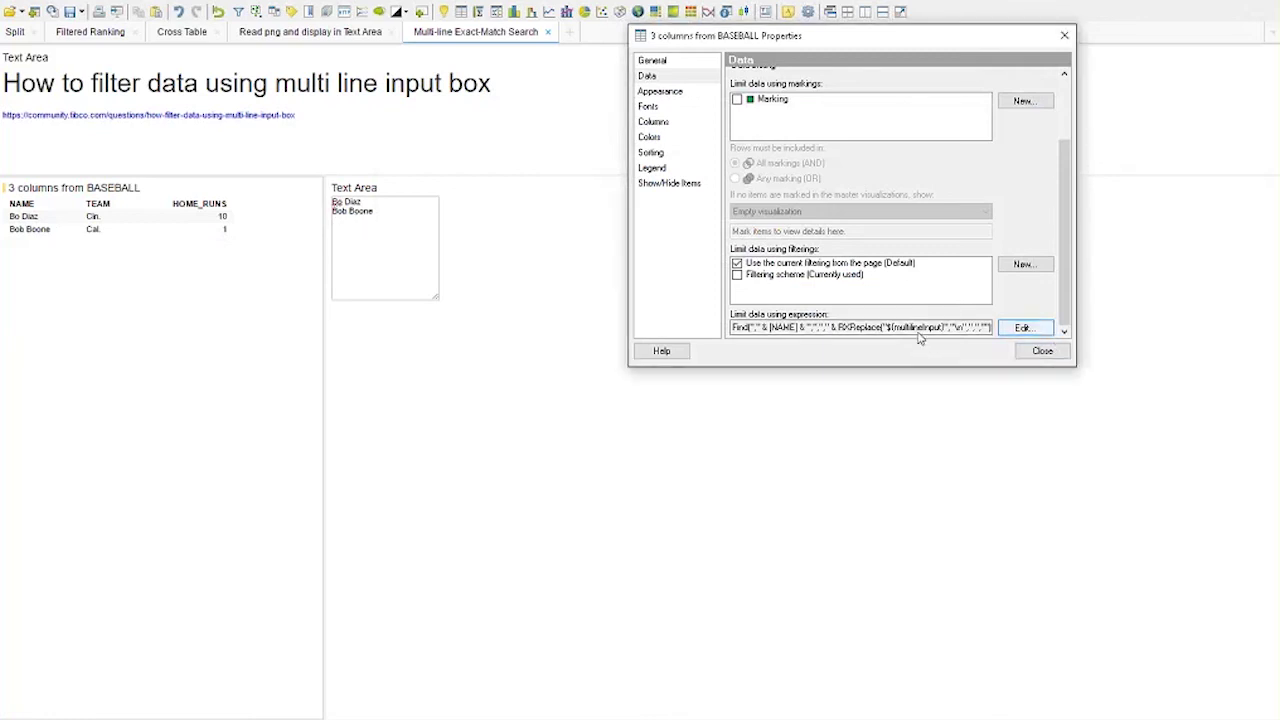
left_click_drag(746, 82, 844, 32)
left_click_drag(1117, 546, 1176, 662)
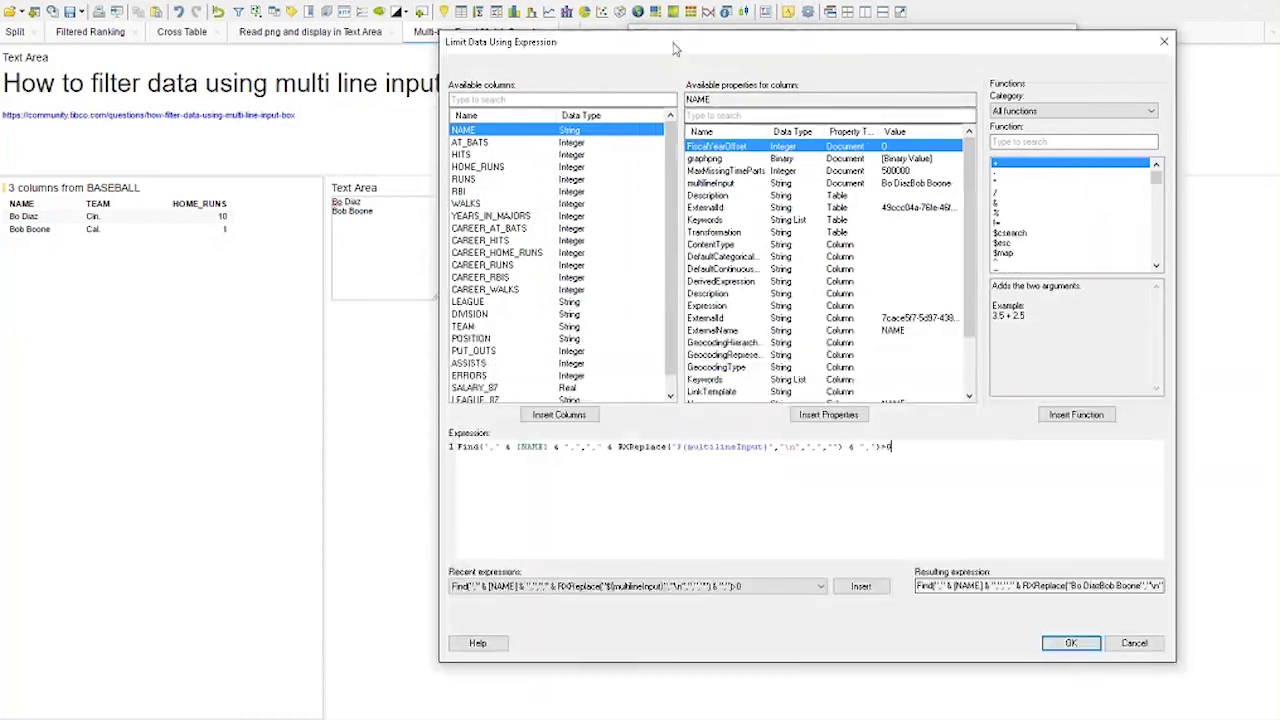
left_click_drag(674, 48, 714, 48)
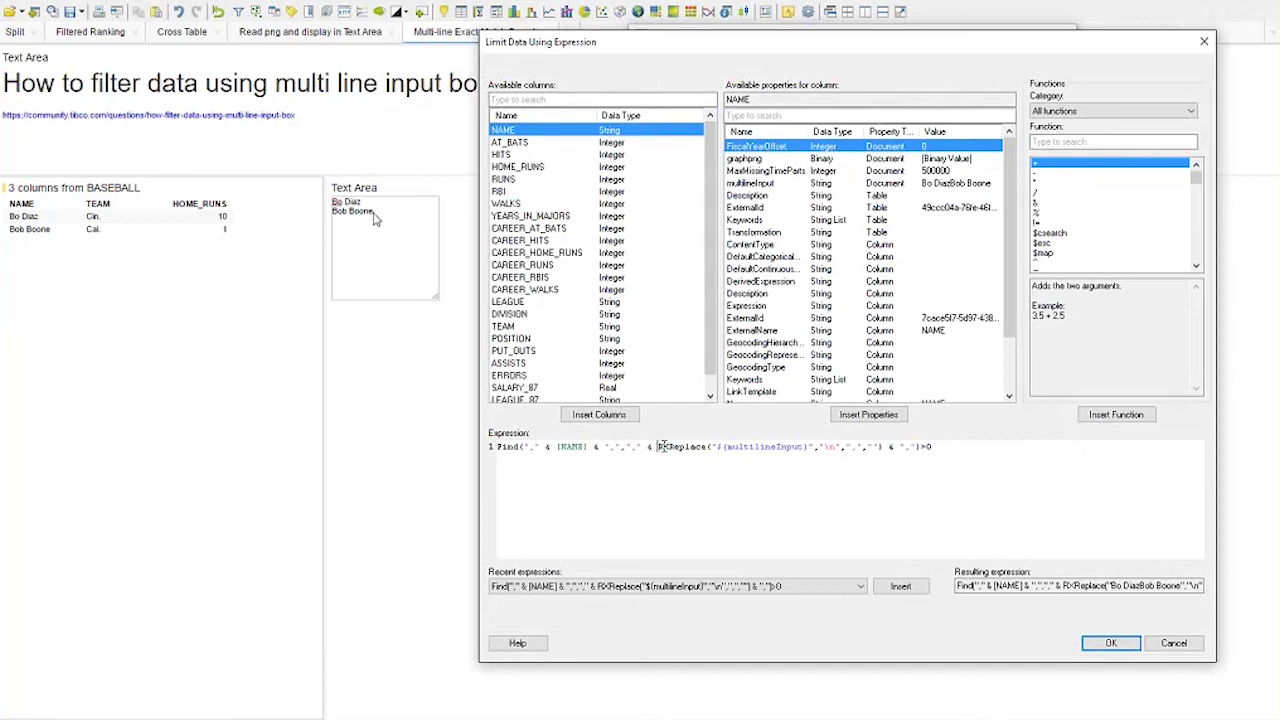
Examine the RXReplace part of the expression: the multilineInput property and its value, the "\n" pattern and the comma replacement.
left_click_drag(659, 446, 882, 447)
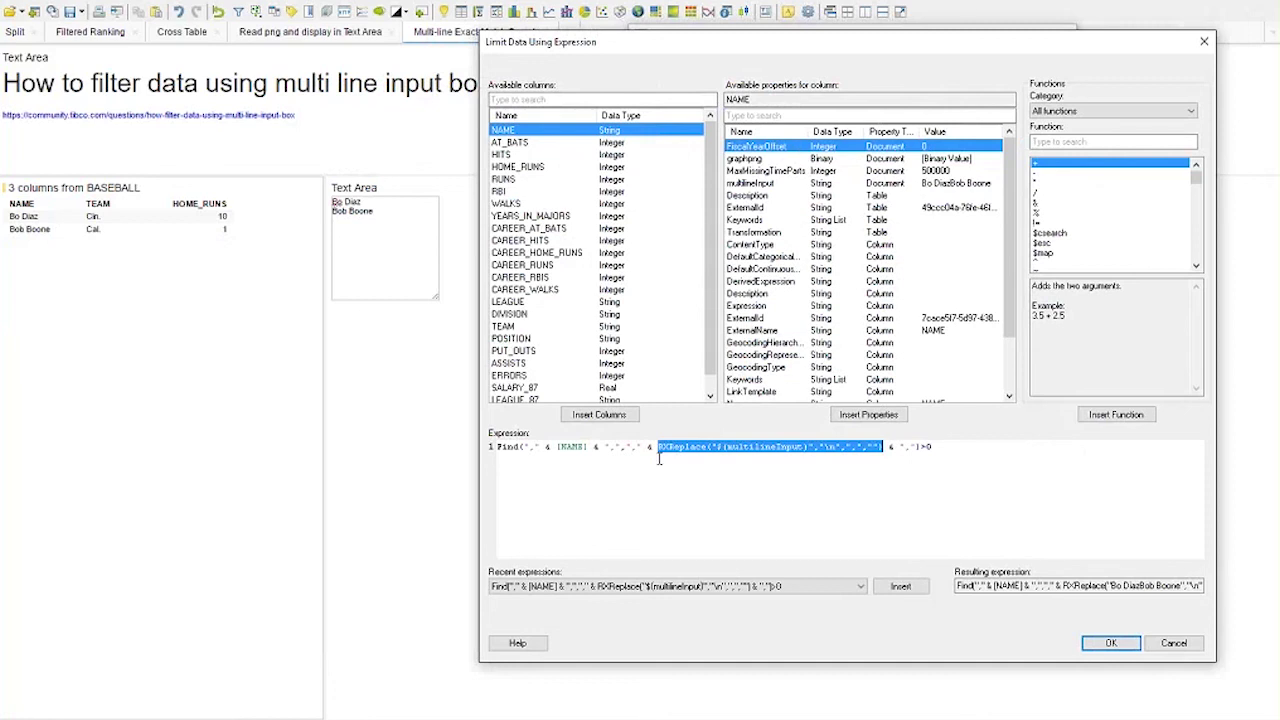
left_click(717, 447)
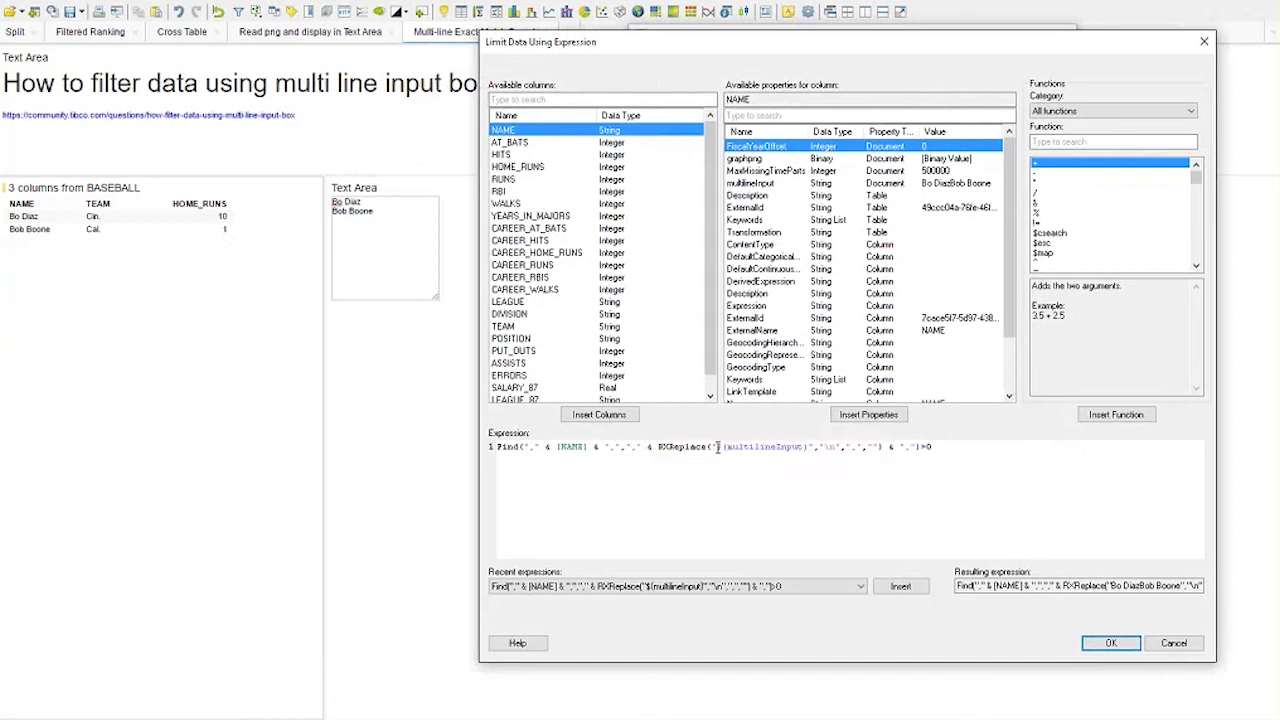
left_click_drag(717, 447, 806, 448)
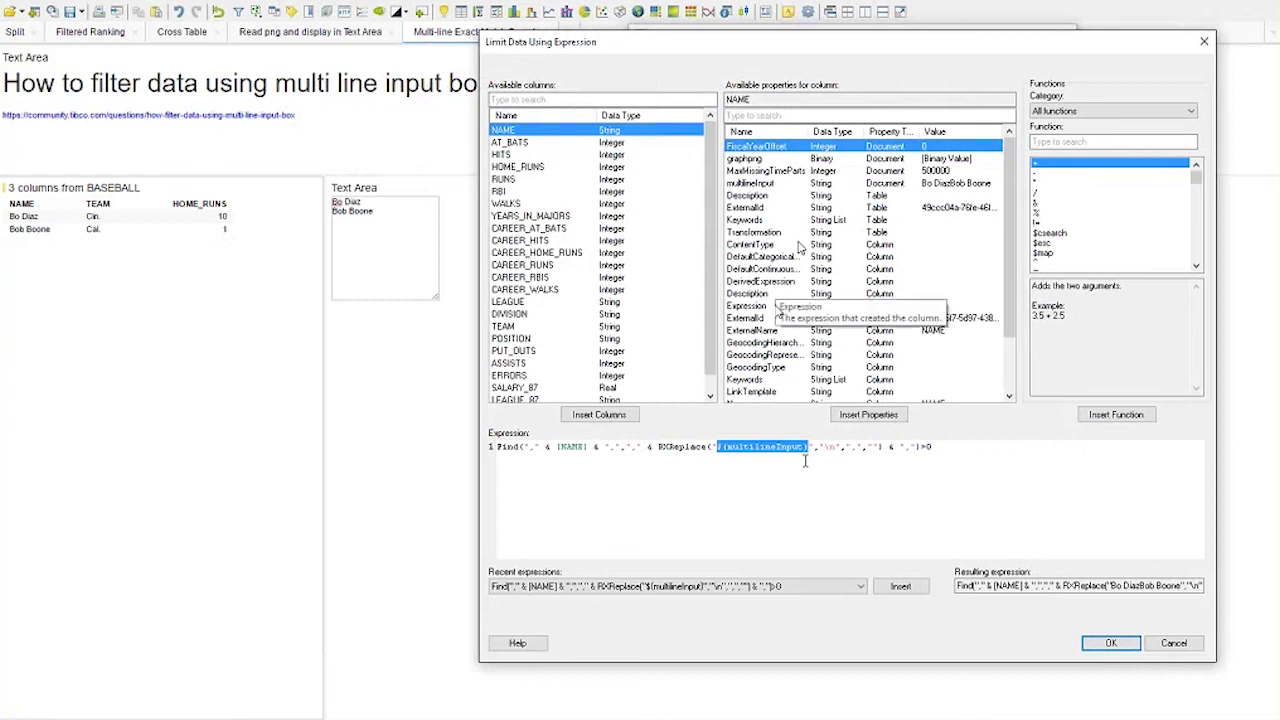
left_click(952, 185)
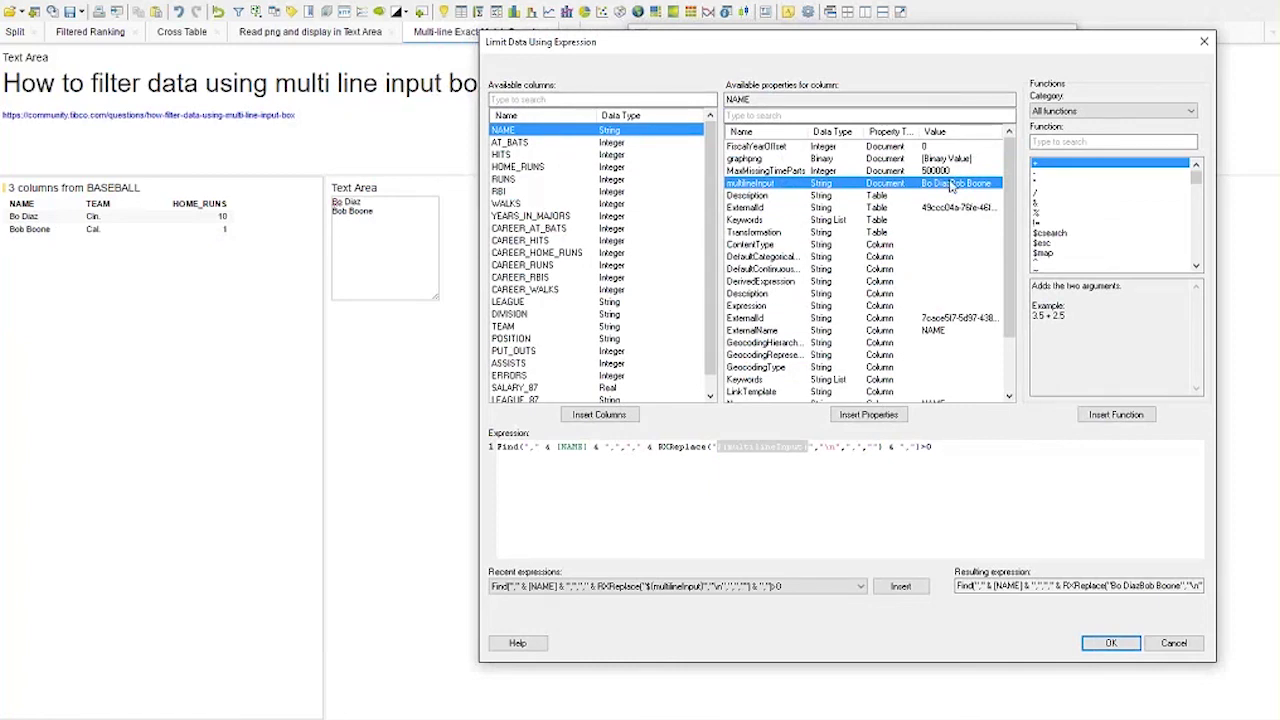
left_click_drag(710, 447, 840, 447)
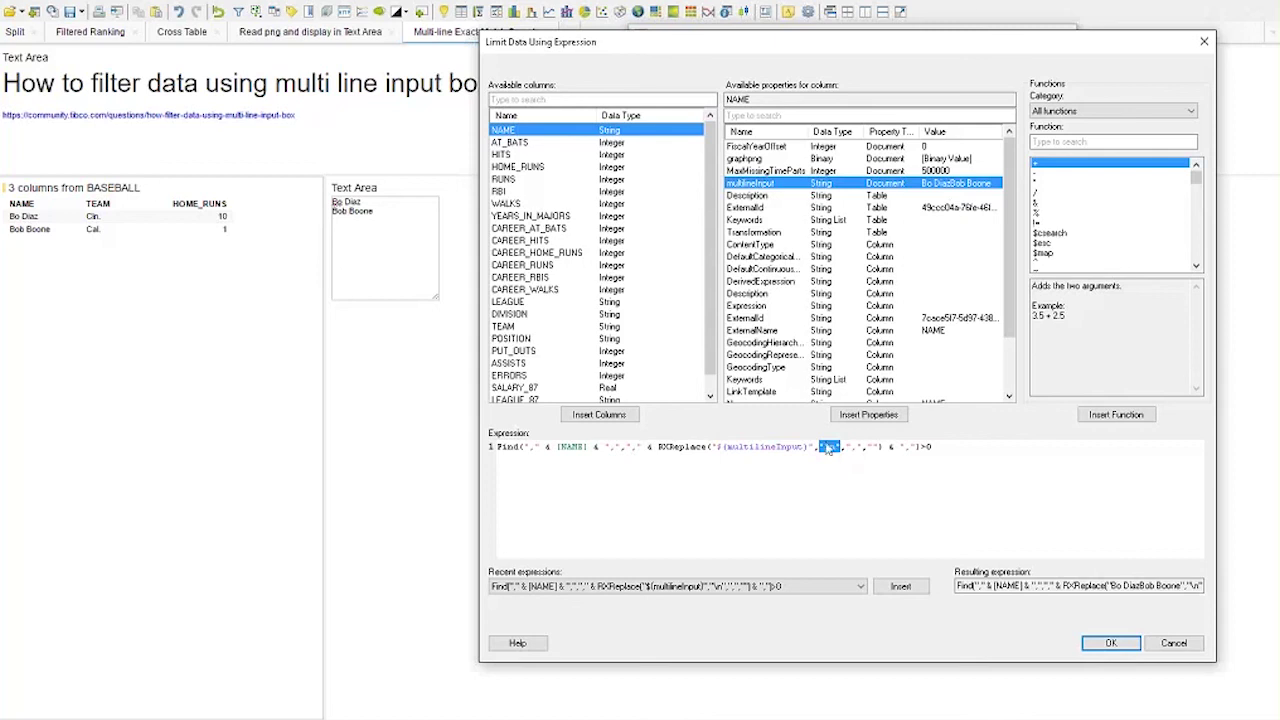
left_click_drag(846, 447, 862, 447)
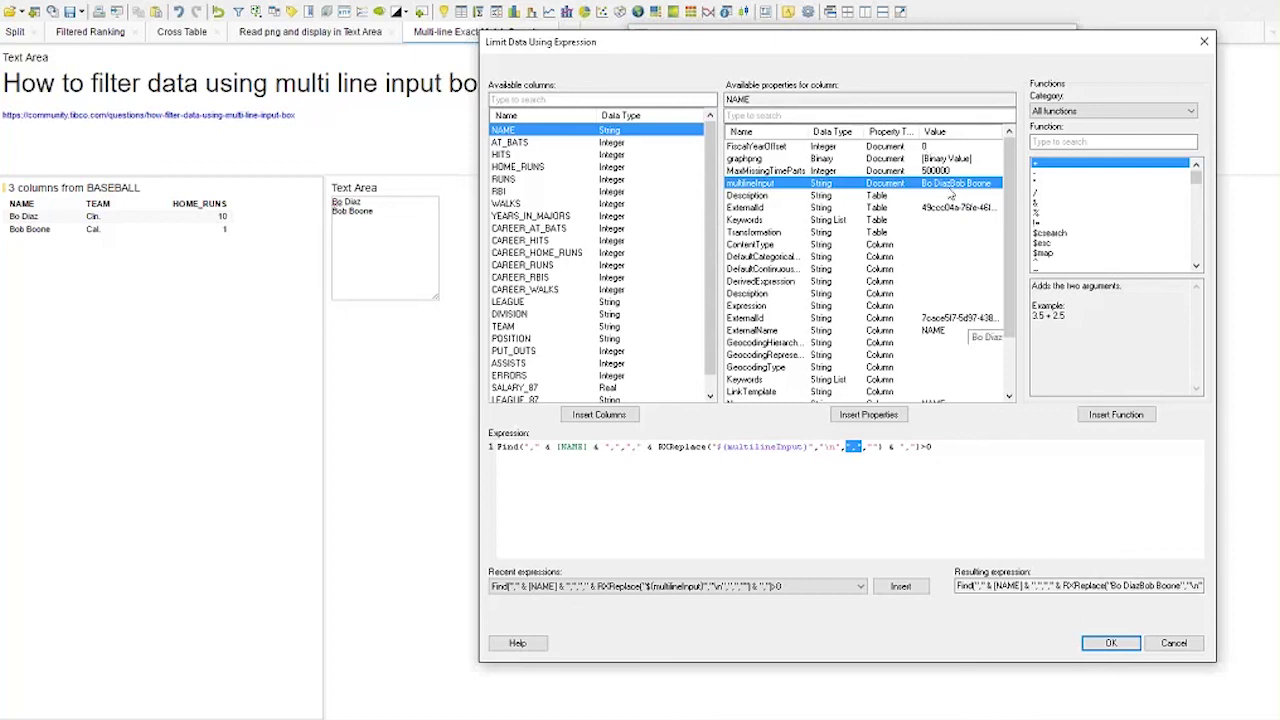
Write the comma-separated sample Bo Diaz,Bob Boone two lines below the expression and delete it.
left_click(928, 446)
key("Return")
key("Return")
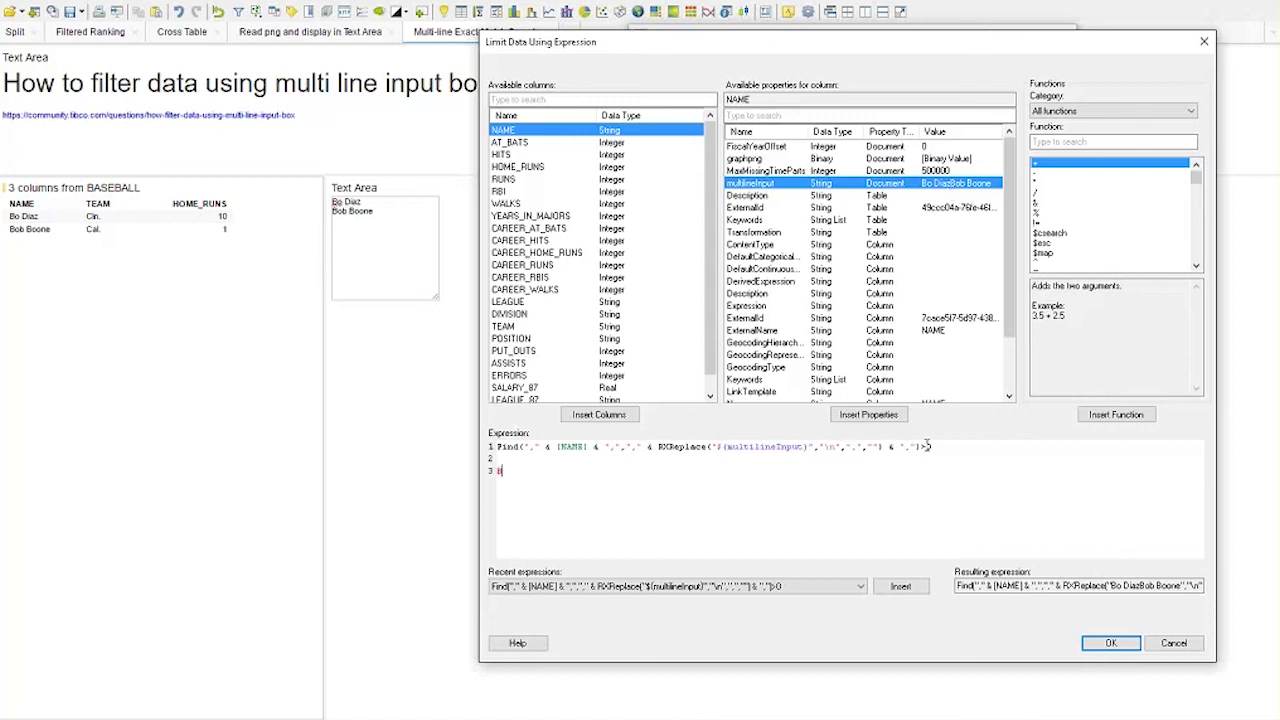
type("Bo Diaz,Bo")
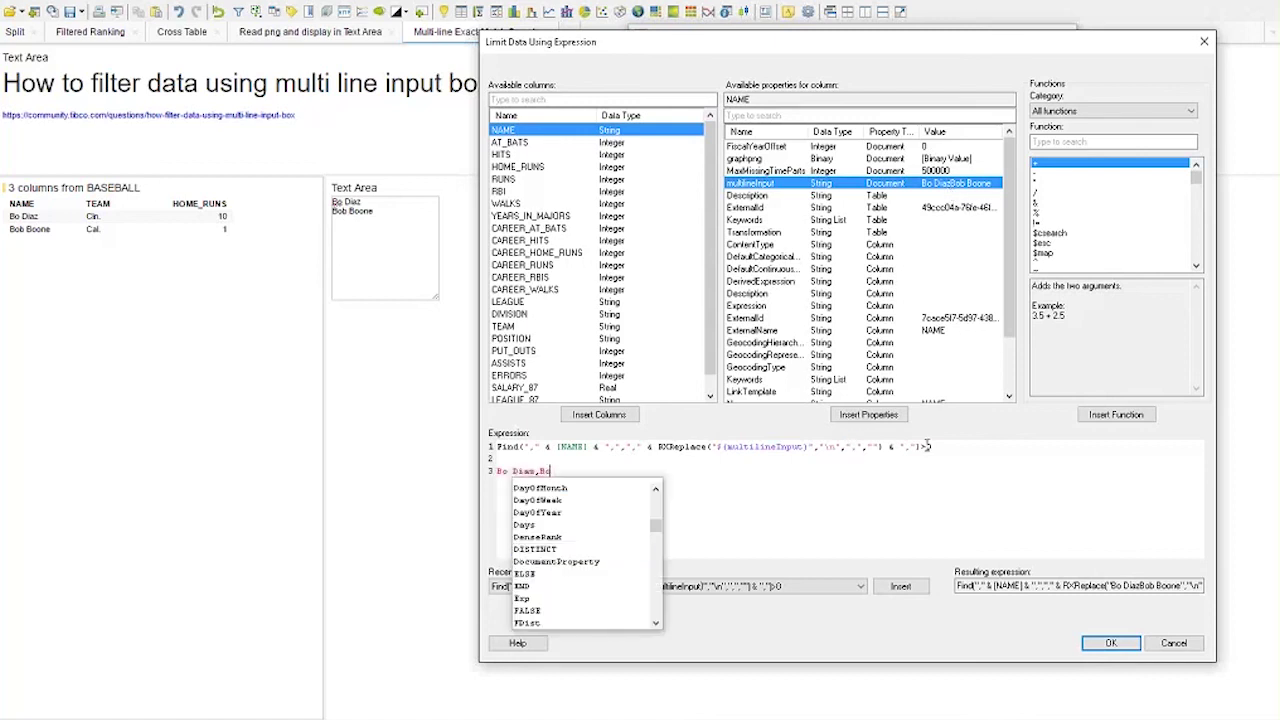
type("b Boo")
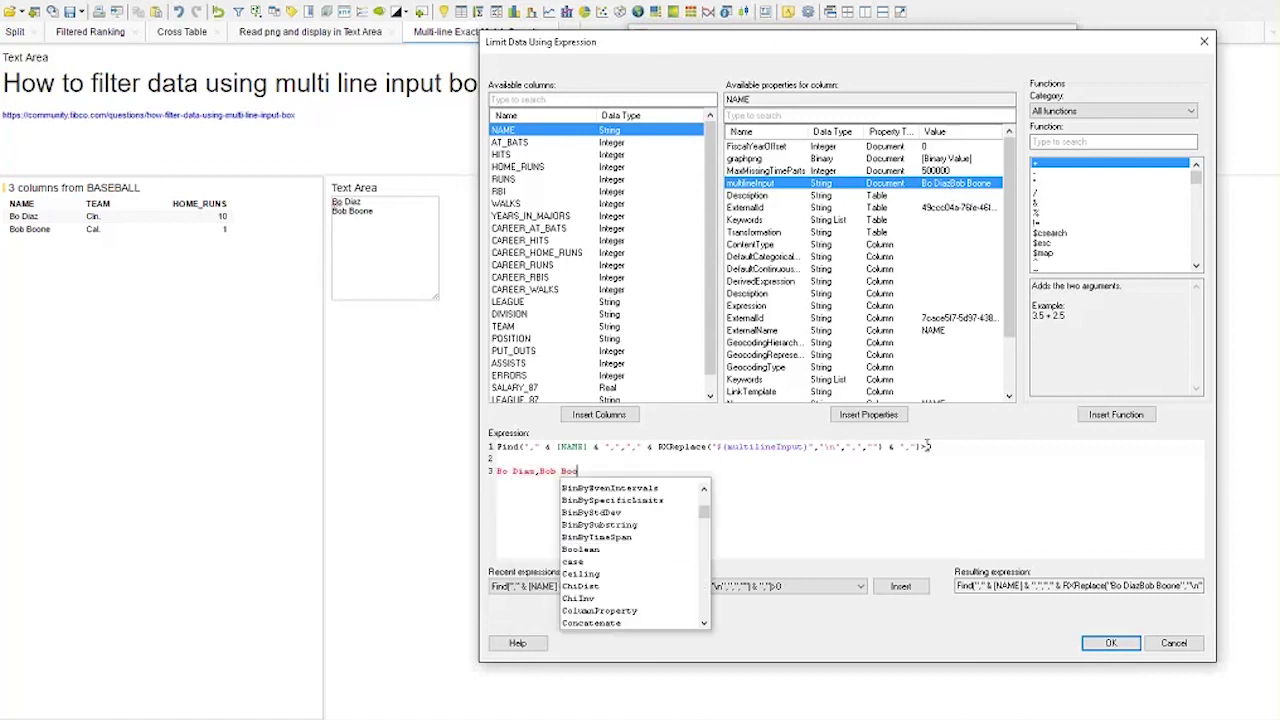
type("ne")
key("shift+Home")
key("BackSpace")
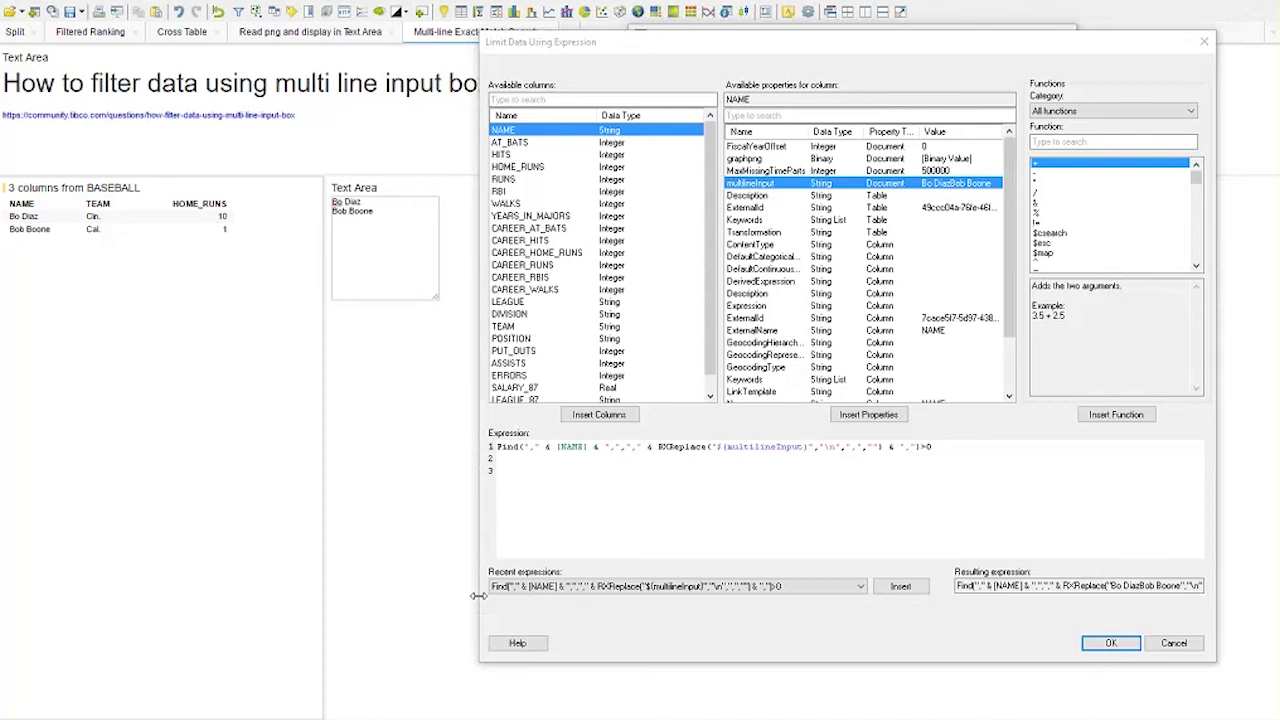
Switch to Notepad, enter the sample Bo Diaz,Bob Boone, and shrink the window to uncover the expression.
left_click_drag(323, 73, 658, 121)
type("Bob Boone")
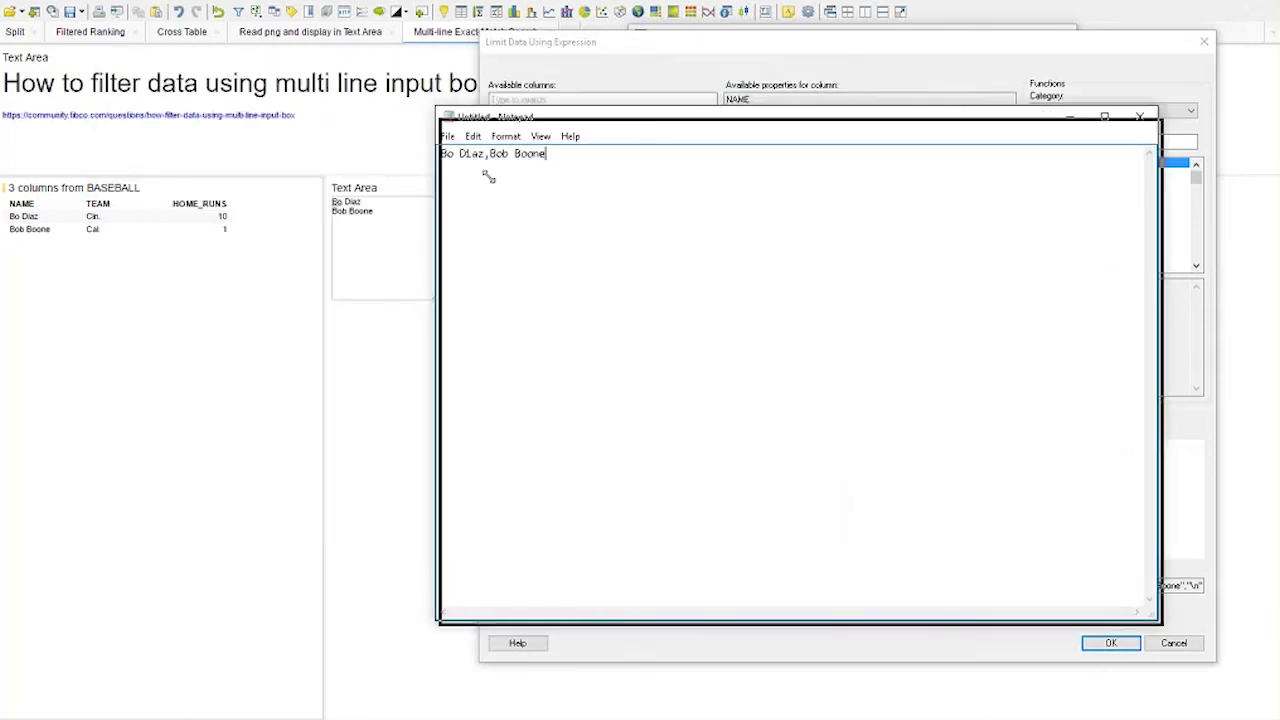
left_click_drag(487, 176, 694, 467)
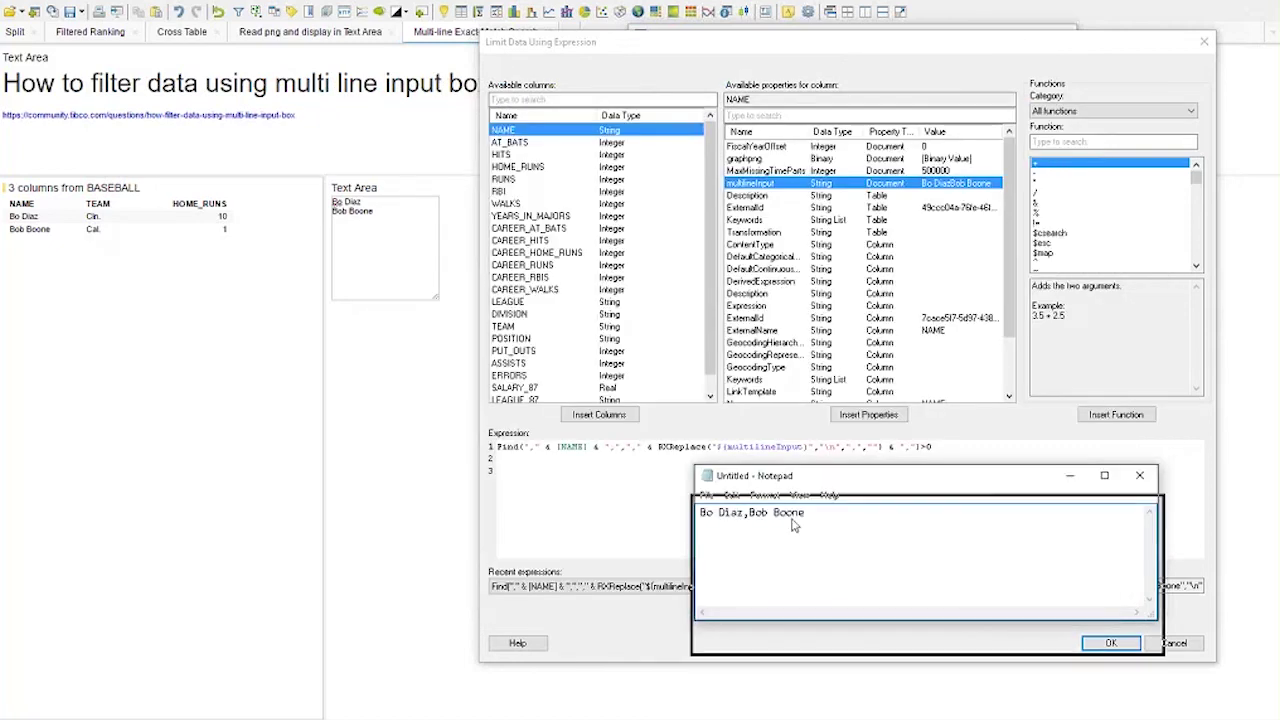
Move the Notepad window below the expression and examine the Find function, the NAME column and the RXReplace part.
left_click_drag(793, 524, 793, 539)
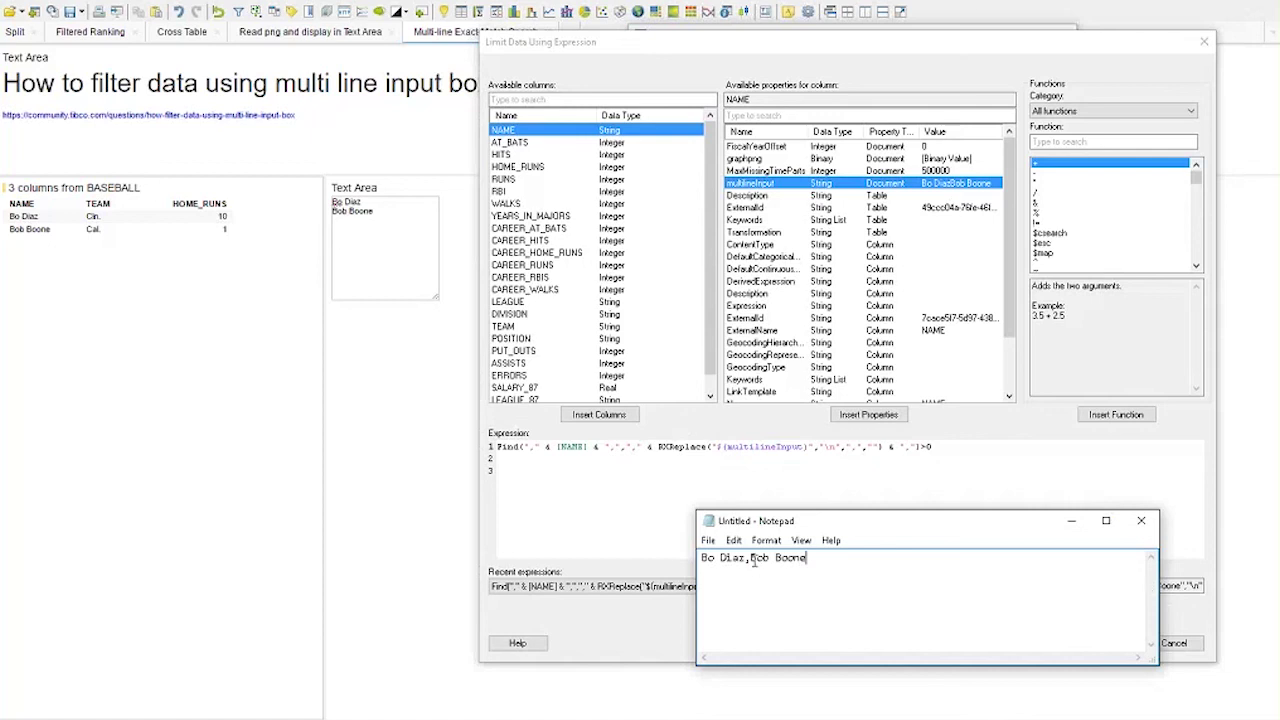
left_click_drag(754, 560, 800, 569)
left_click(507, 447)
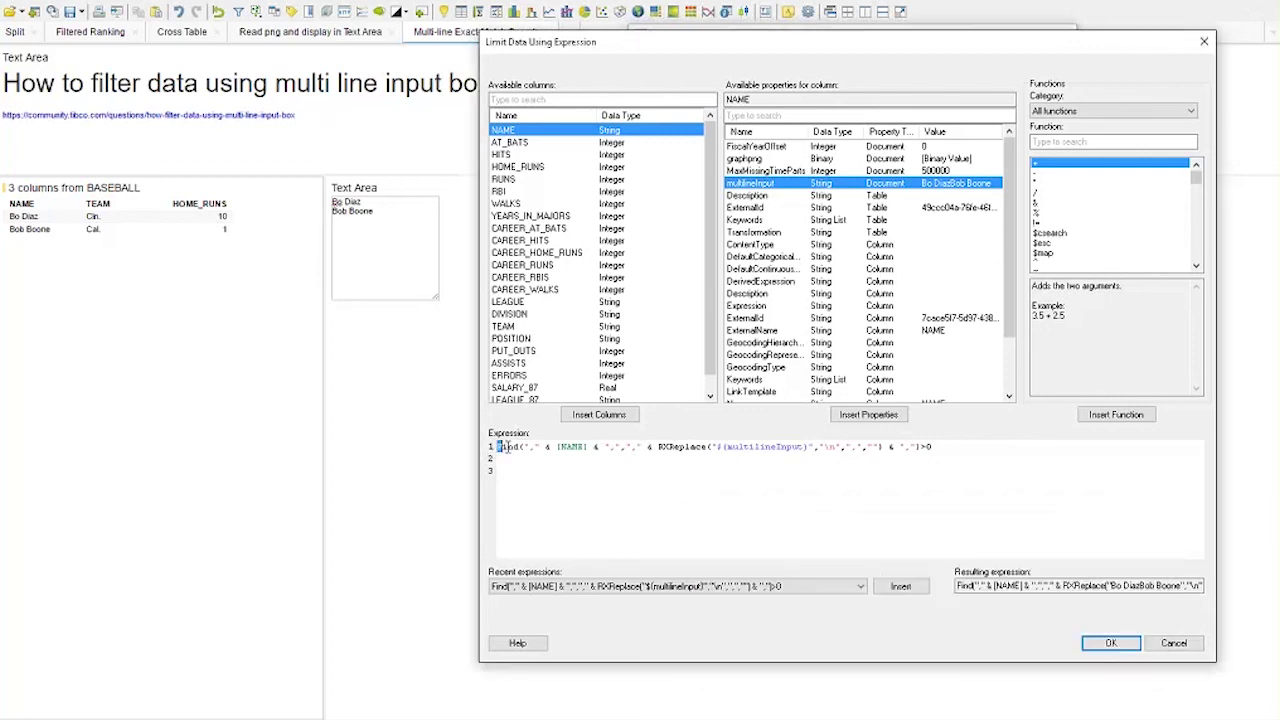
double_click(507, 447)
double_click(583, 447)
left_click_drag(658, 447, 880, 447)
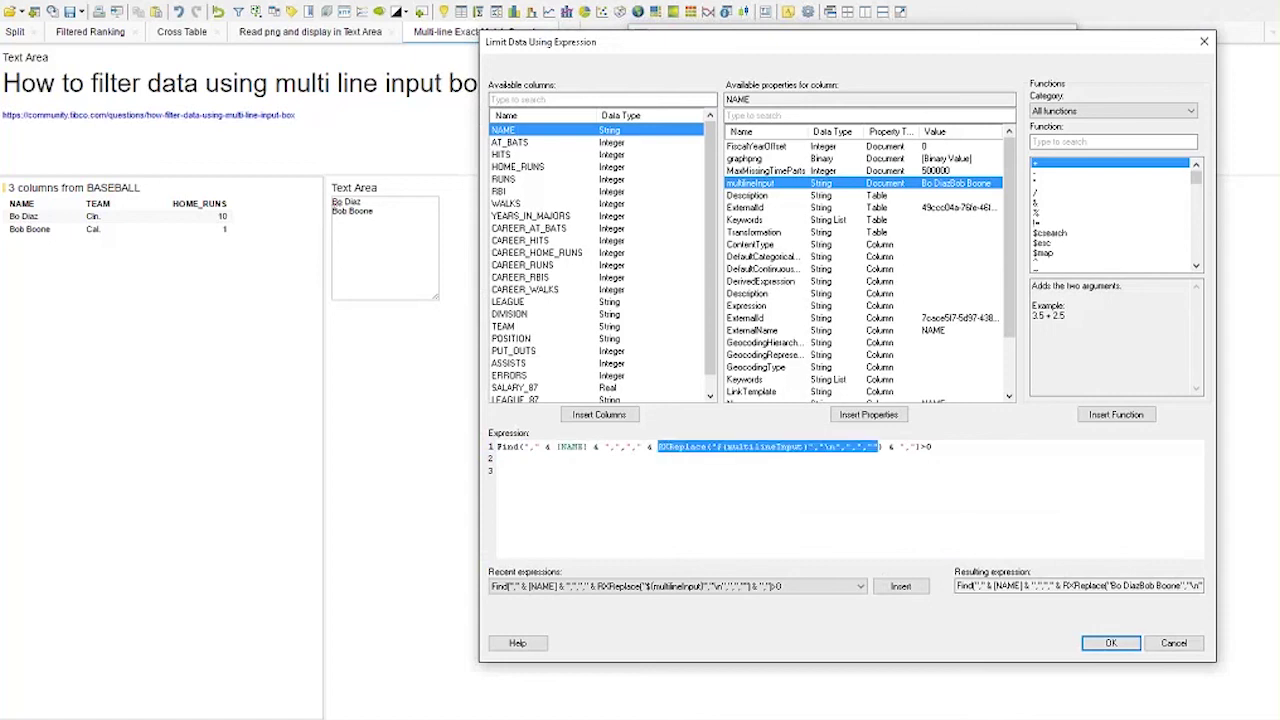
Switch to Notepad and add the single name Bo Diaz above the comma-separated sample, with a blank line between them.
left_click(748, 557)
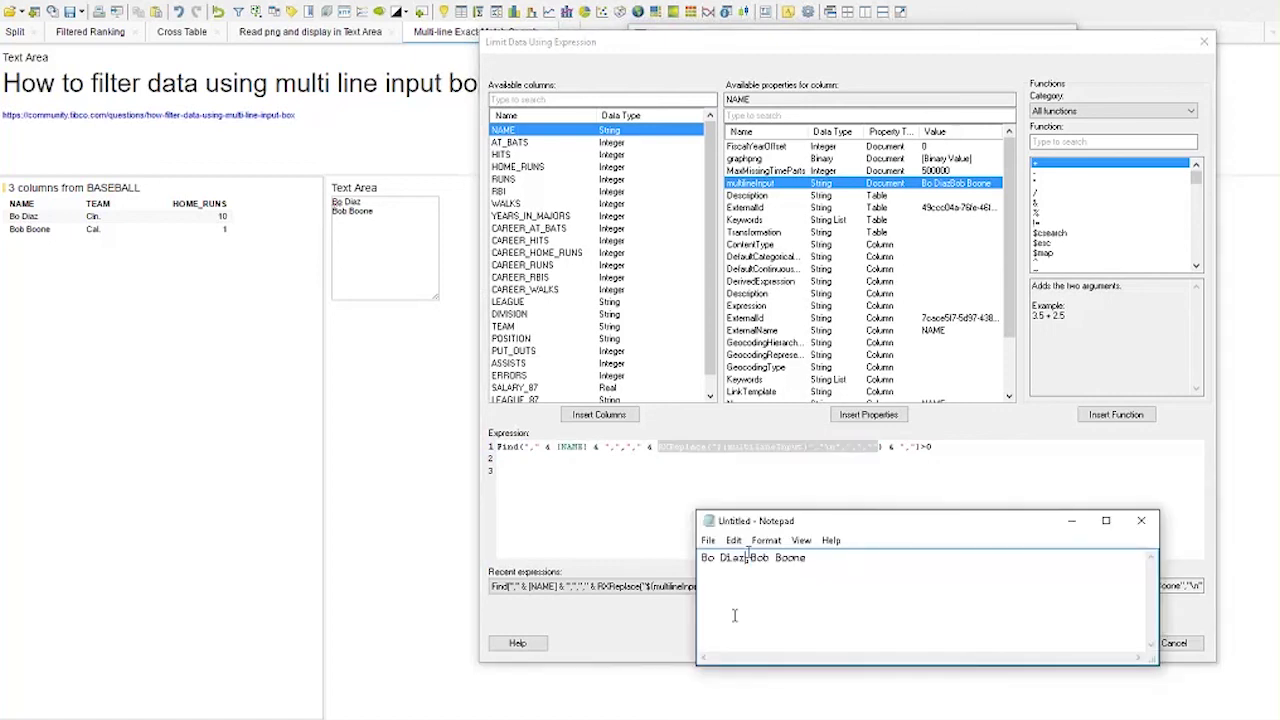
type(",")
key("ctrl+a")
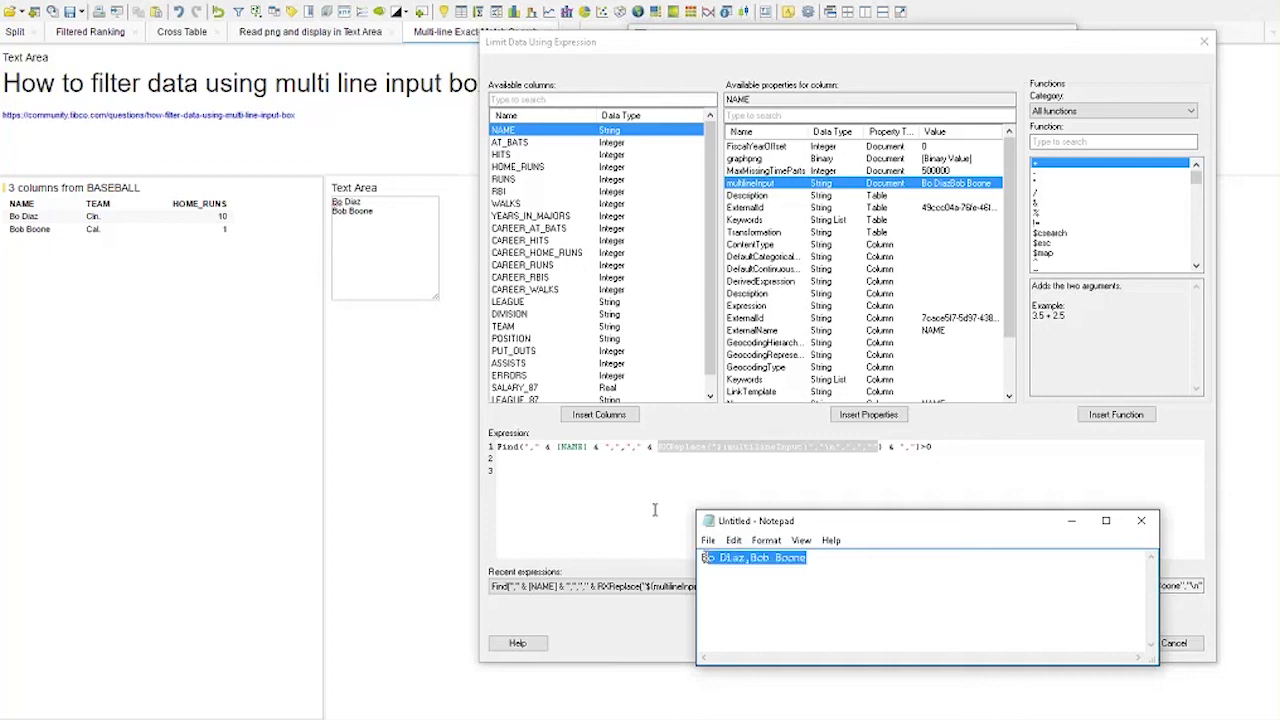
left_click(740, 594)
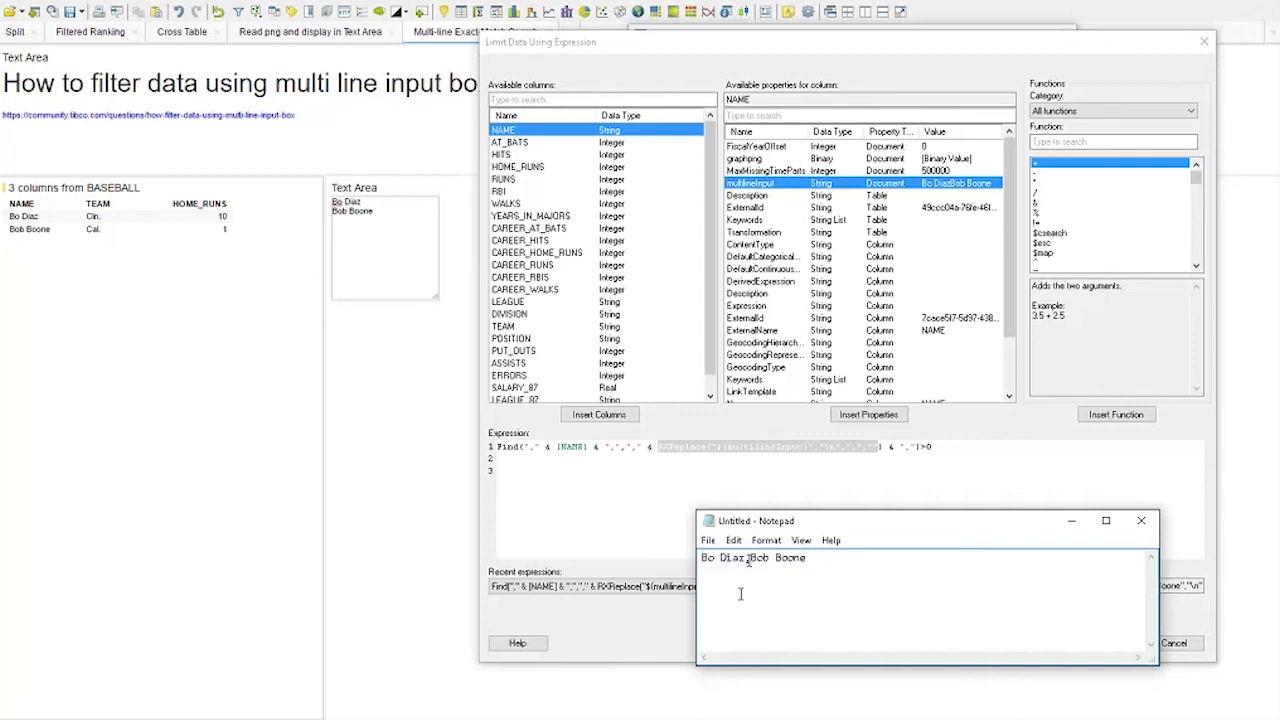
key("Home")
key("Return")
key("Up")
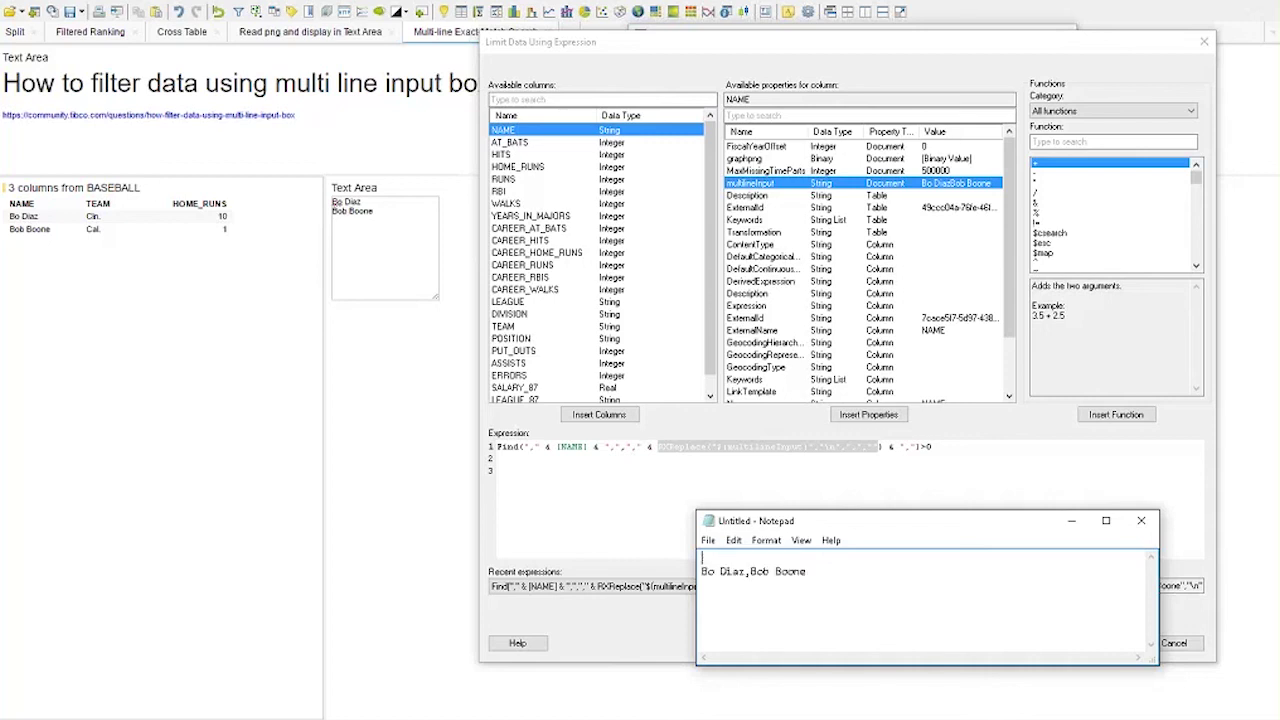
type("c")
type("o ")
type("Diaz")
key("Return")
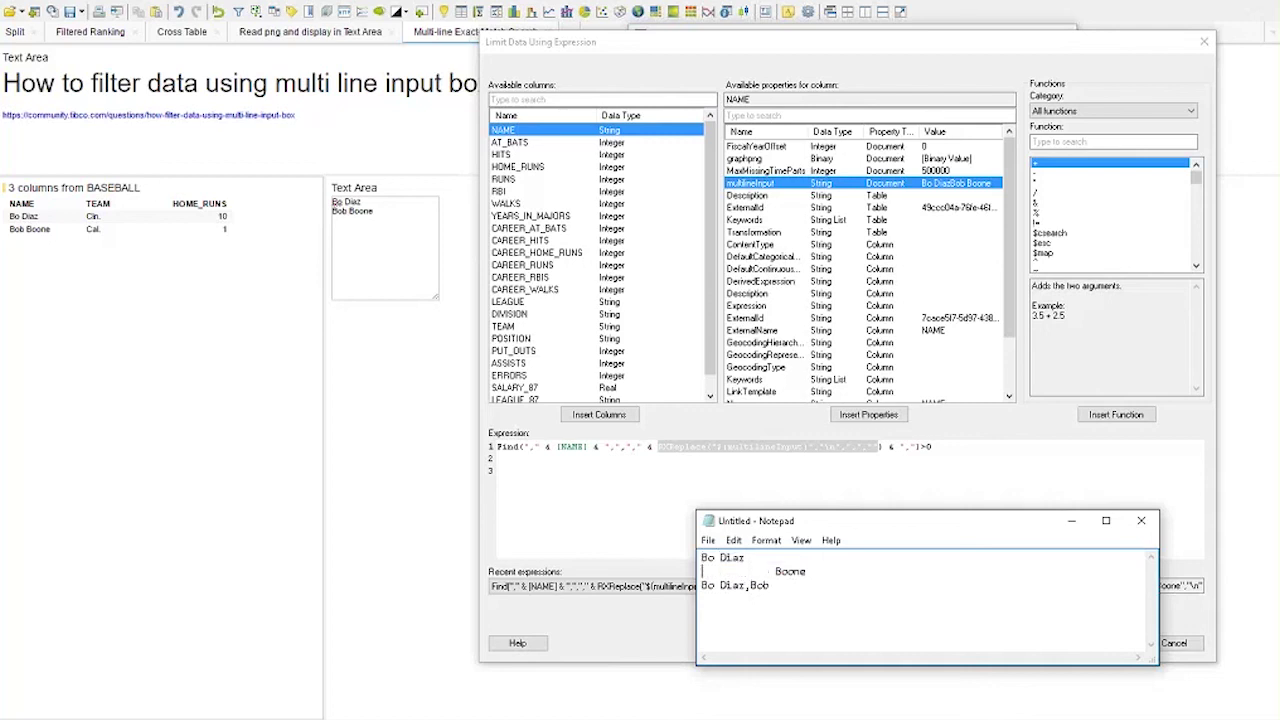
left_click_drag(702, 586, 806, 586)
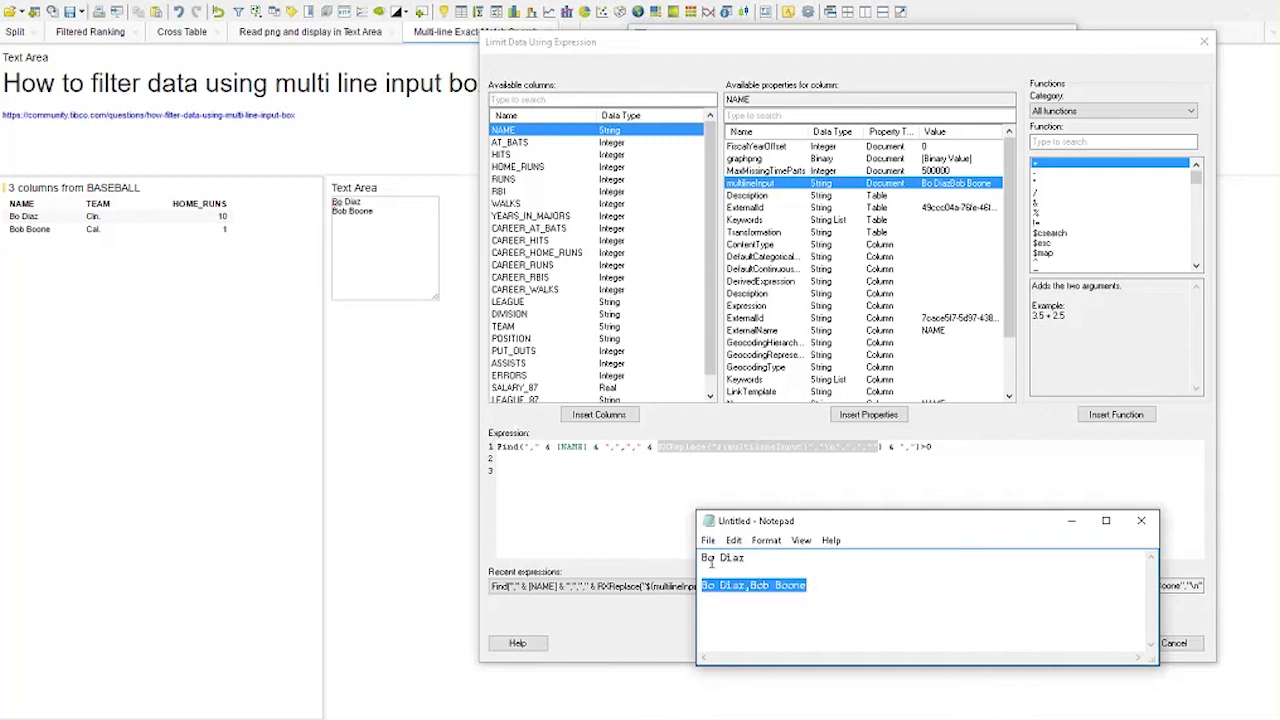
Wrap the single name Bo Diaz on the first line in a leading and a trailing comma.
left_click(711, 561)
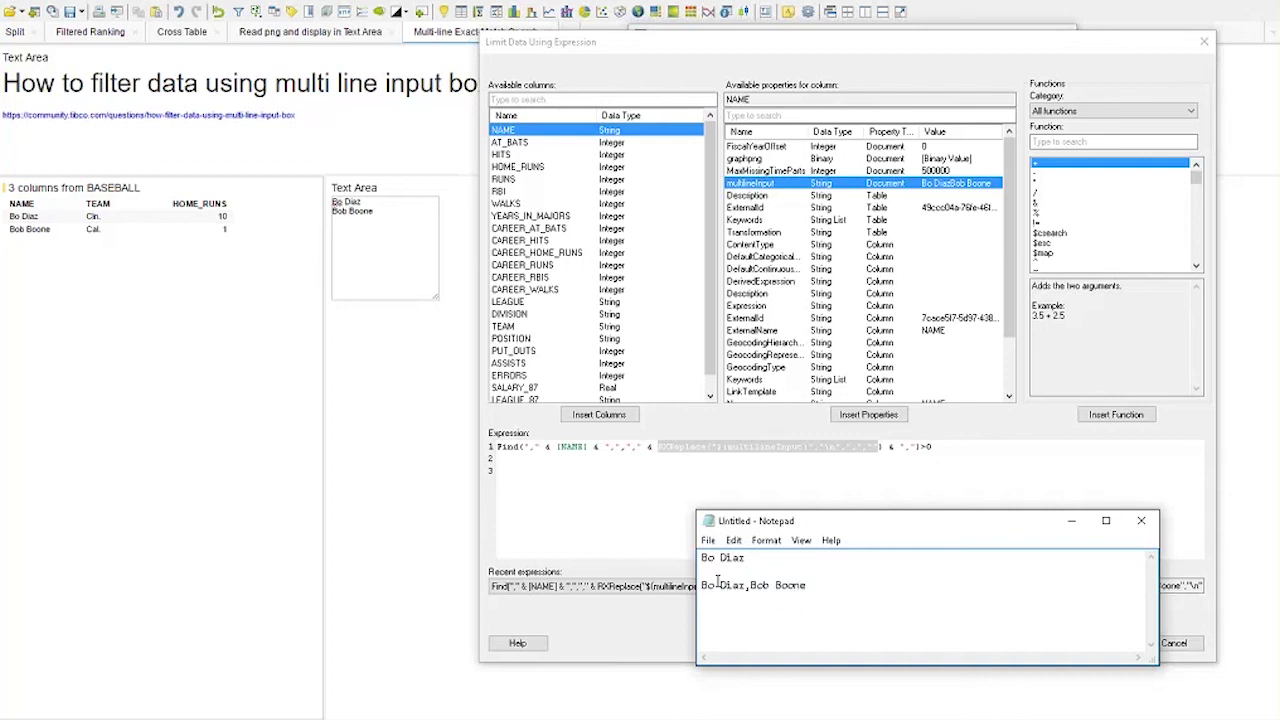
key("Home")
type(",")
left_click(761, 562)
type(",")
left_click_drag(705, 558, 757, 559)
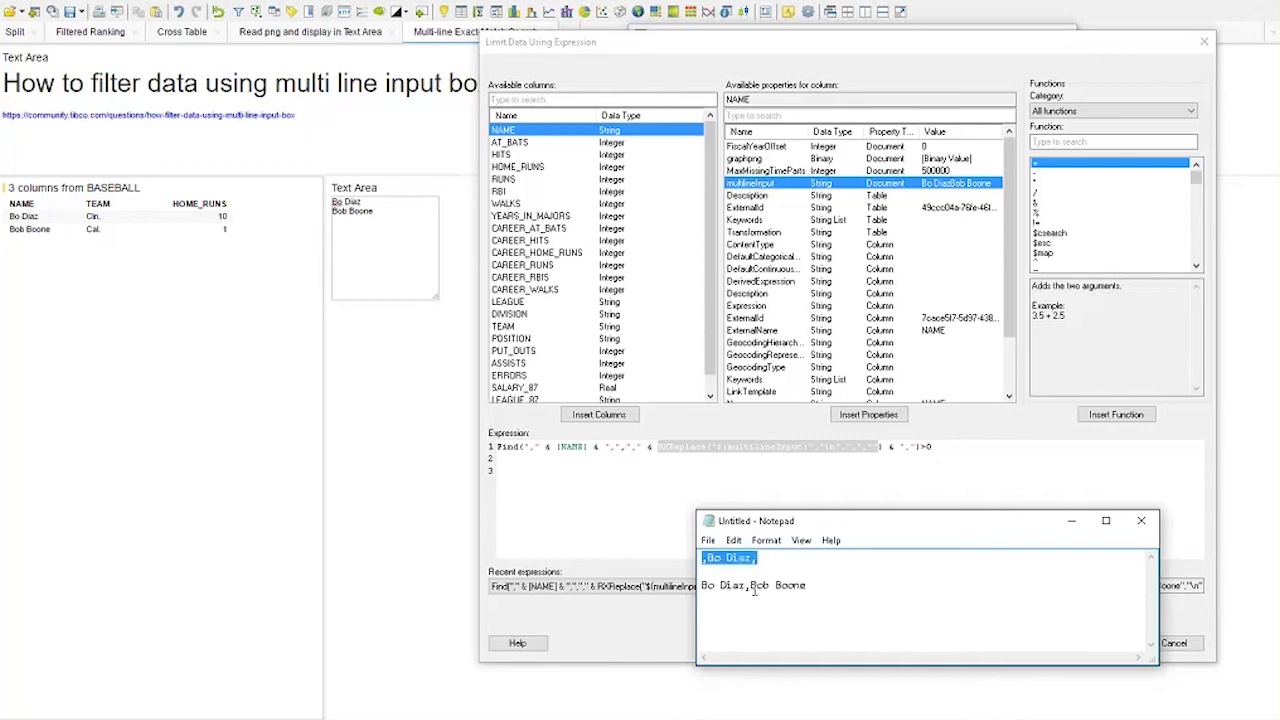
Add a comma before and after the sample list Bo Diaz,Bob Boone.
left_click(706, 585)
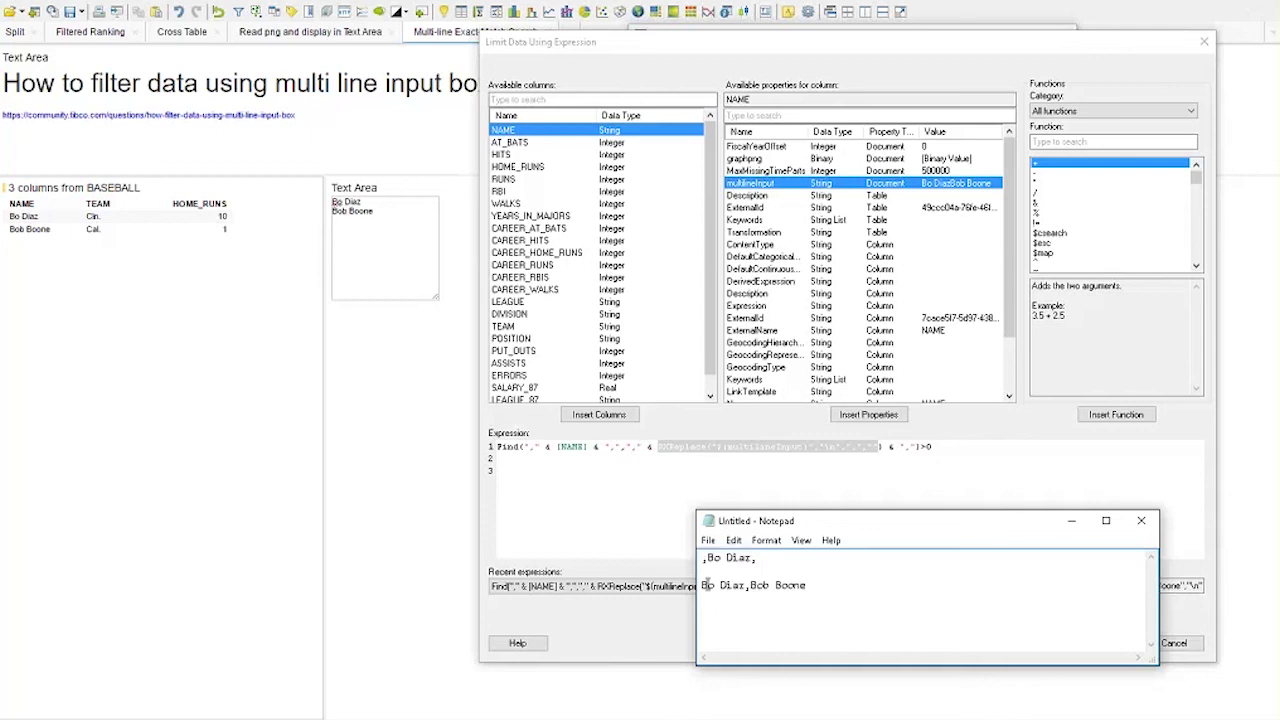
key("shift+End")
left_click(703, 586)
type(",")
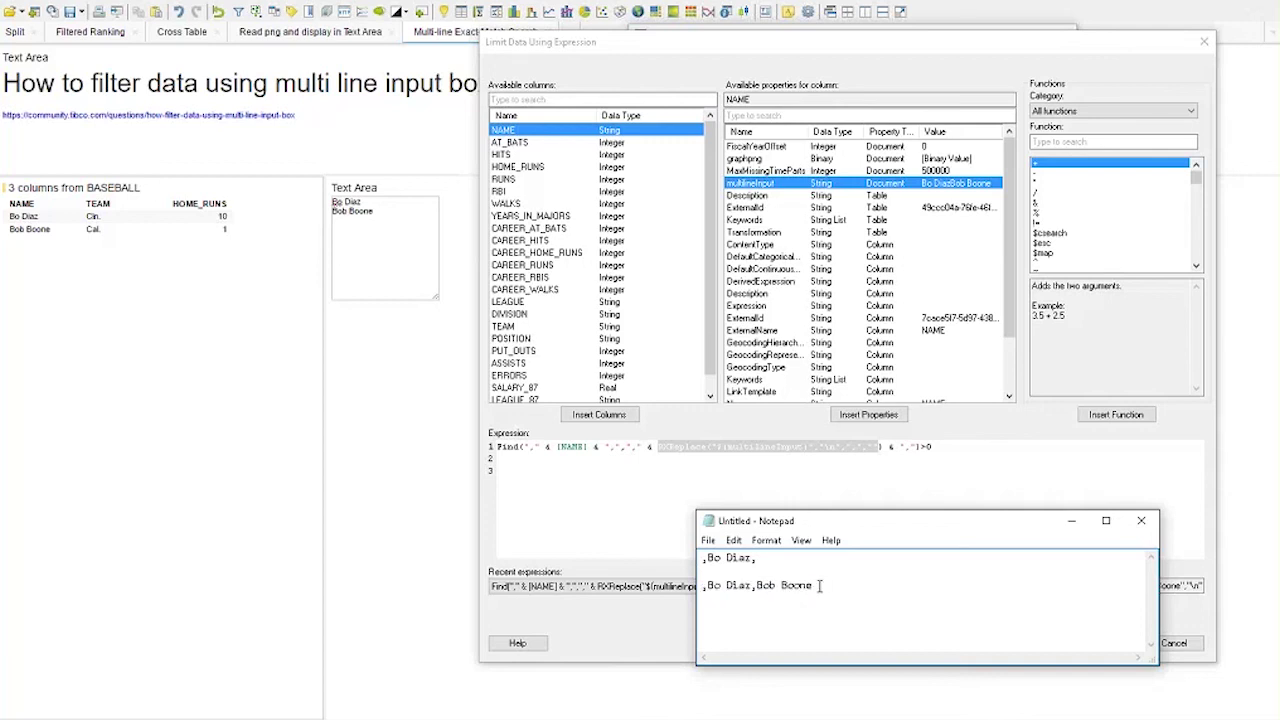
left_click(820, 586)
type(",")
Compare the comma-wrapped name in Notepad with the "," & [NAME] & "," argument of the Find expression.
left_click_drag(757, 560, 702, 587)
left_click(704, 558)
left_click_drag(750, 558, 757, 558)
left_click(524, 447)
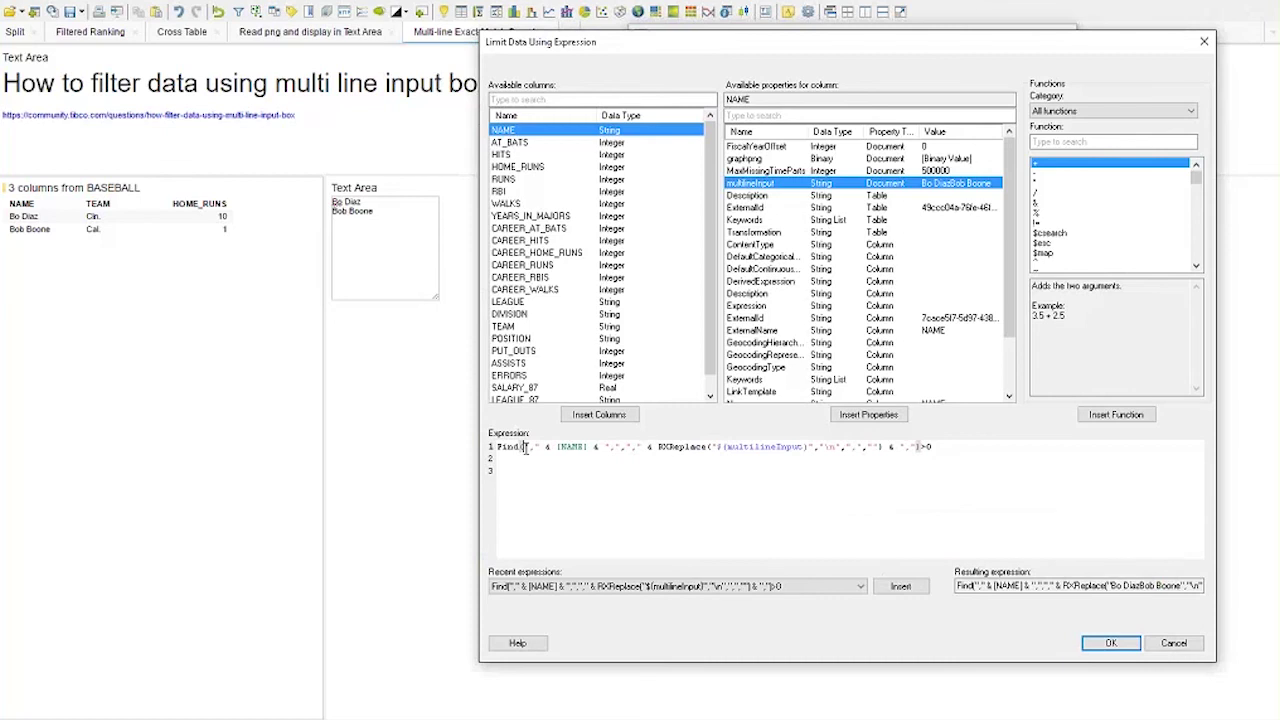
left_click_drag(621, 447, 529, 452)
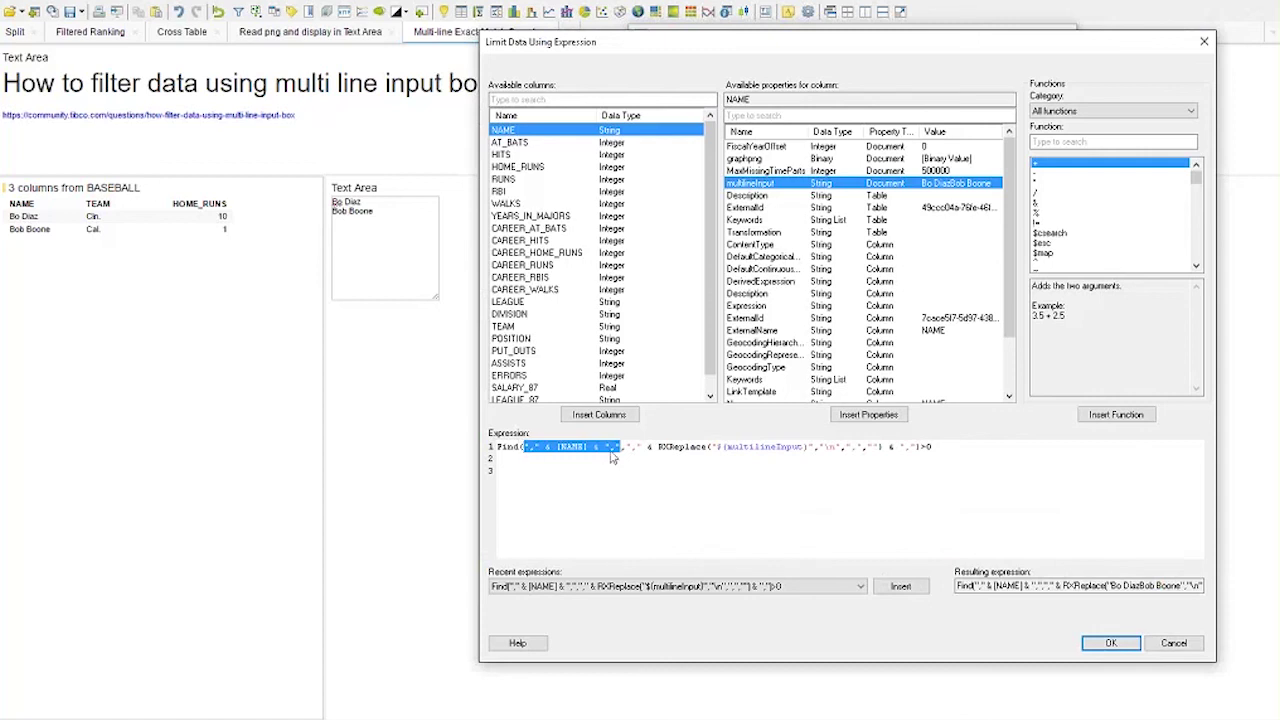
key("alt+Tab")
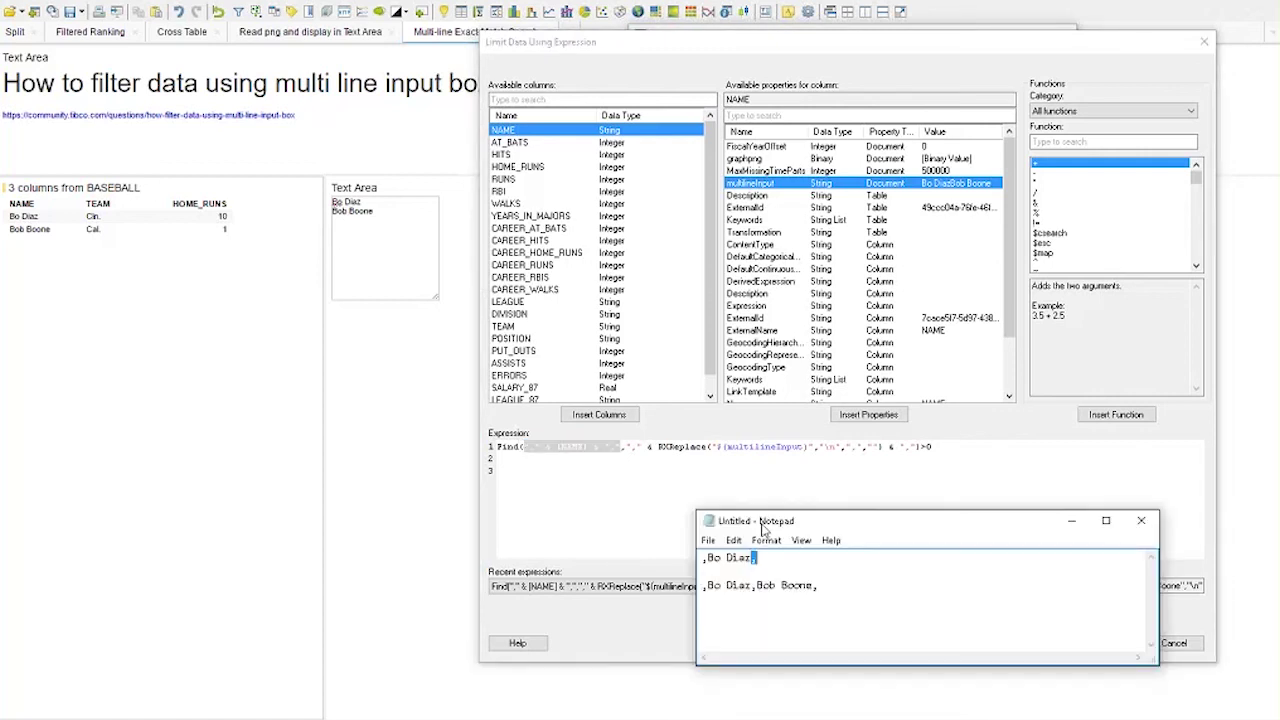
key("shift+Home")
Compare the comma-wrapped list in Notepad with Find's second argument, including the commas joined around the RXReplace part.
left_click(638, 447)
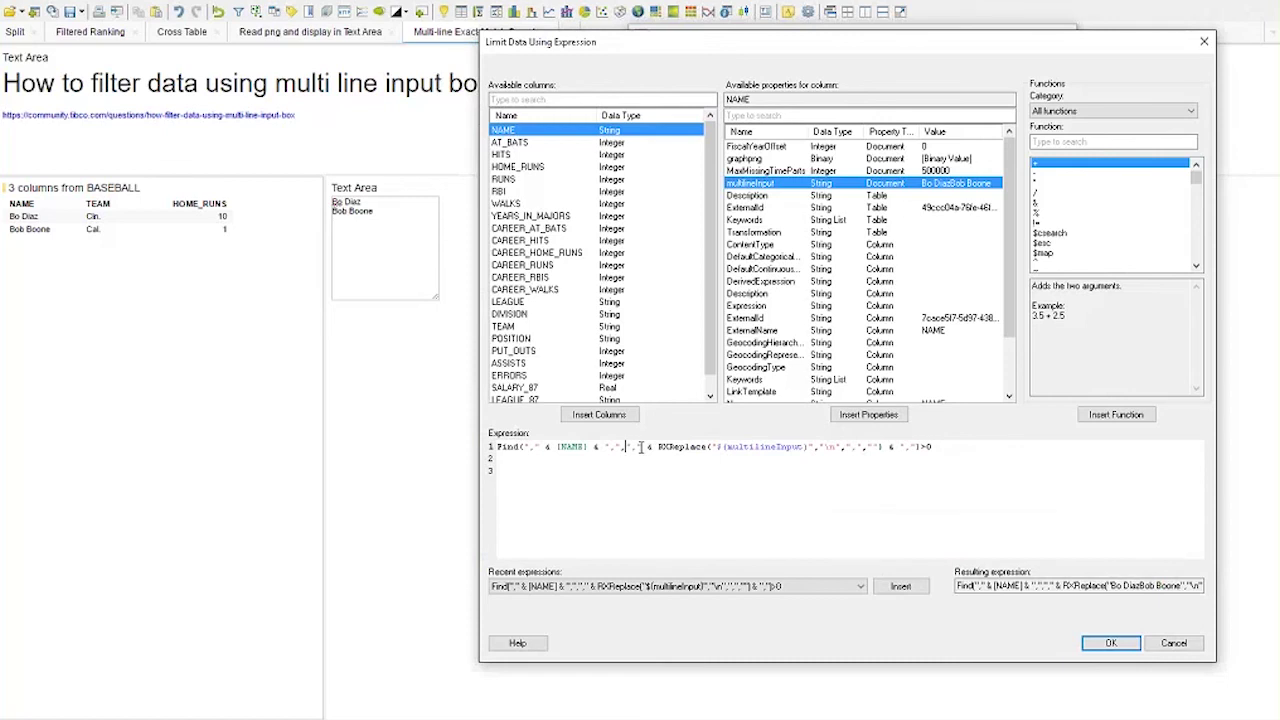
left_click(912, 447, "shift")
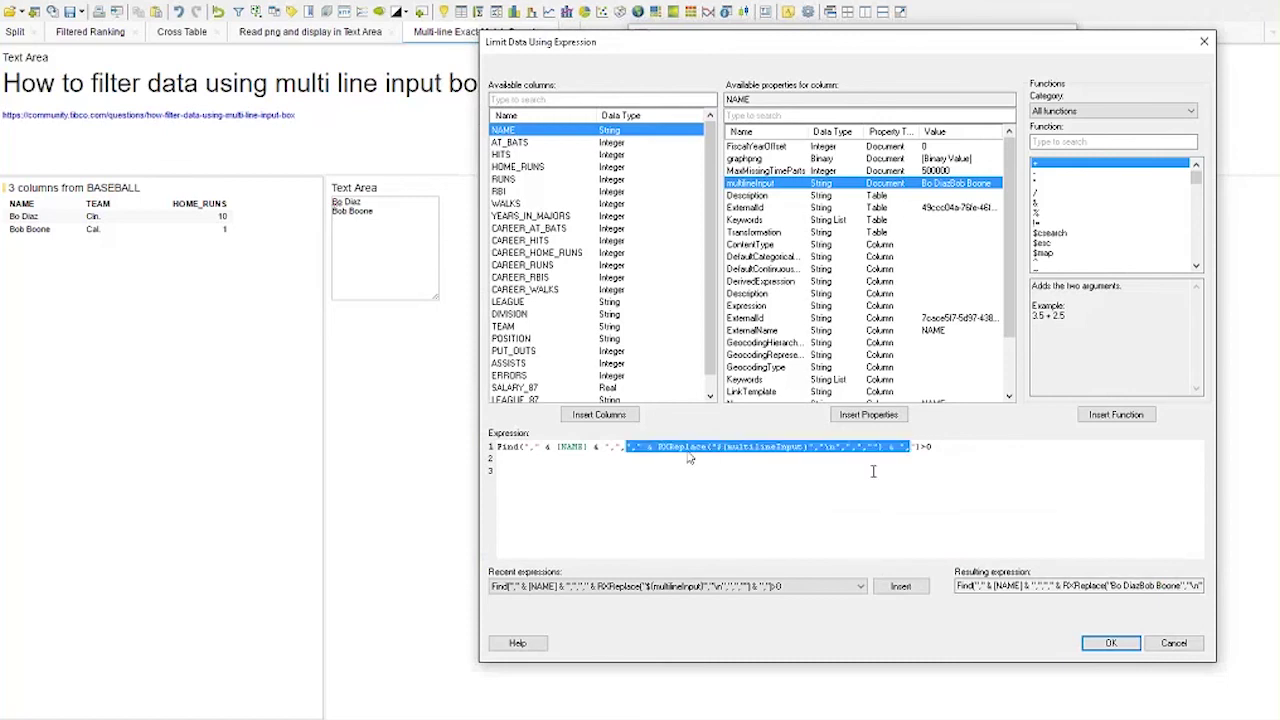
key("alt+Tab")
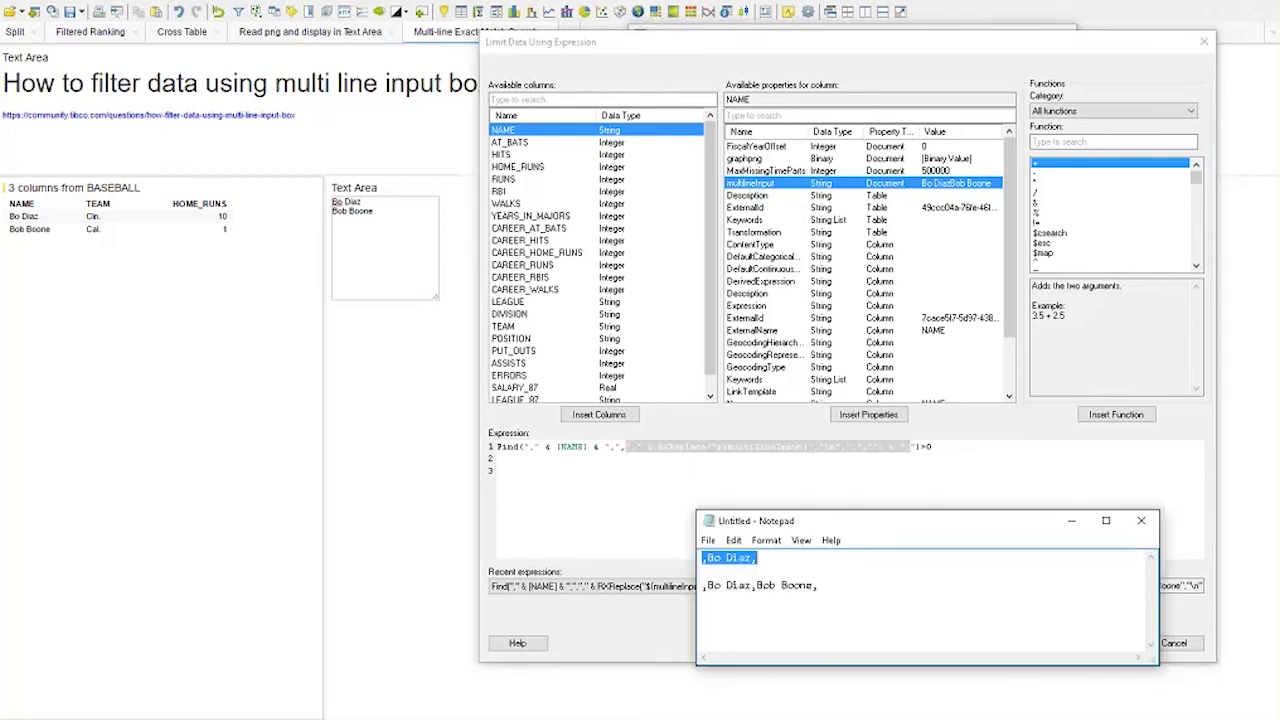
left_click(704, 587)
type(",")
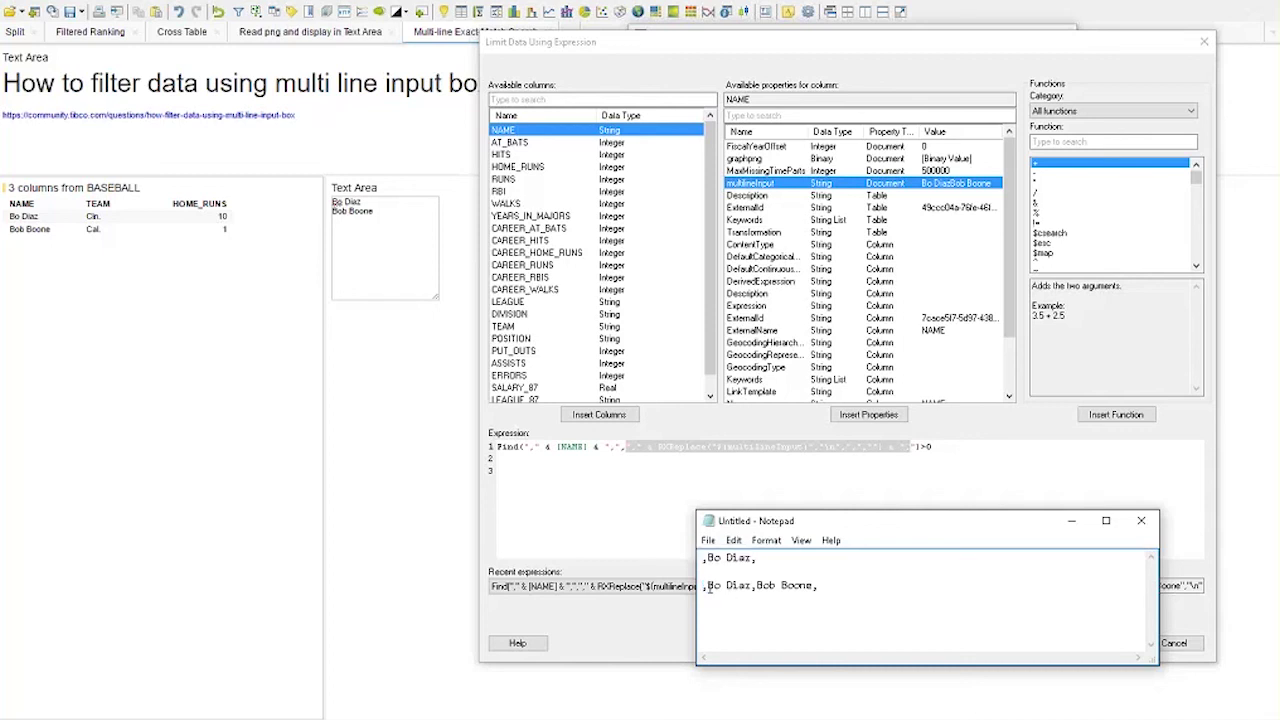
key("shift+End")
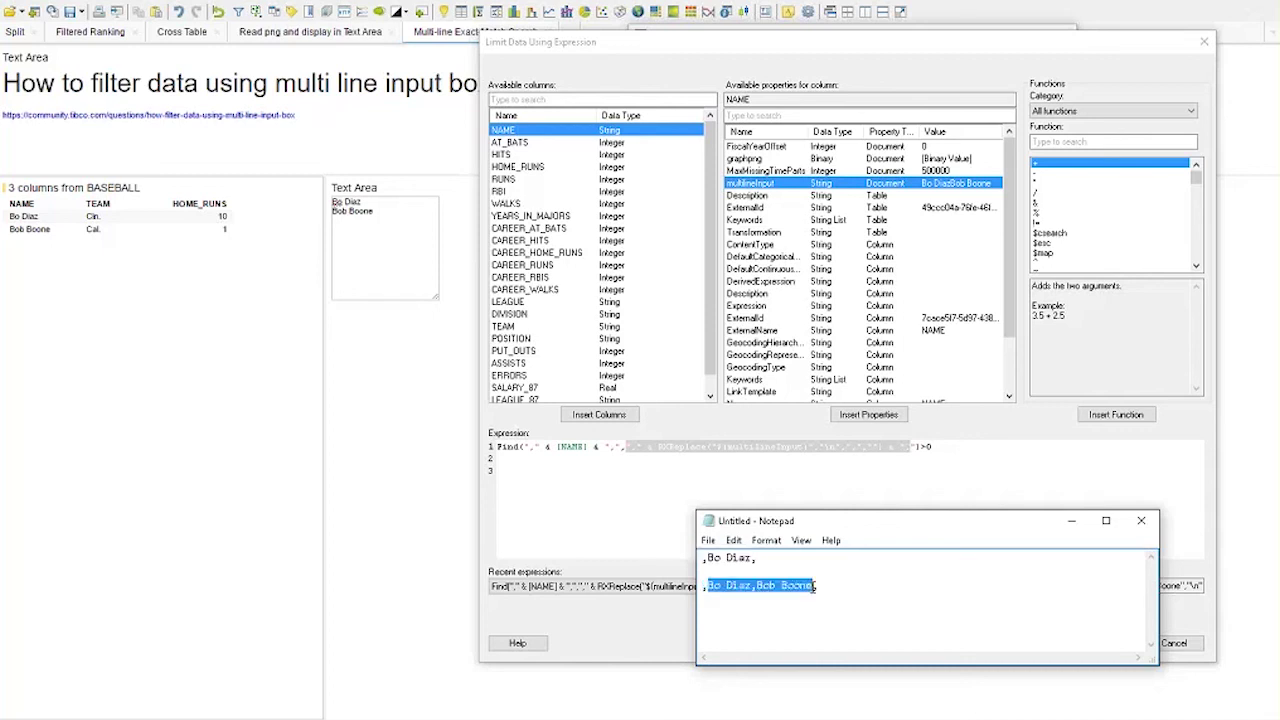
key("shift+Left")
left_click(893, 448)
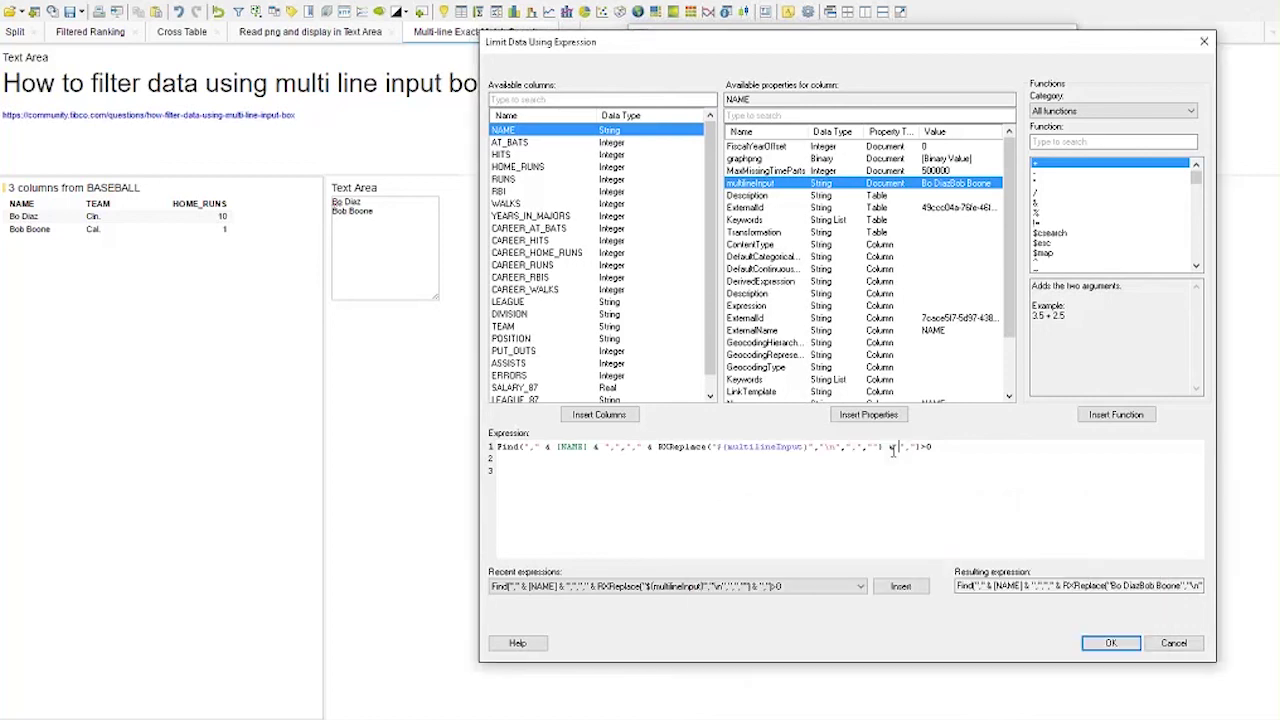
key("alt+Tab")
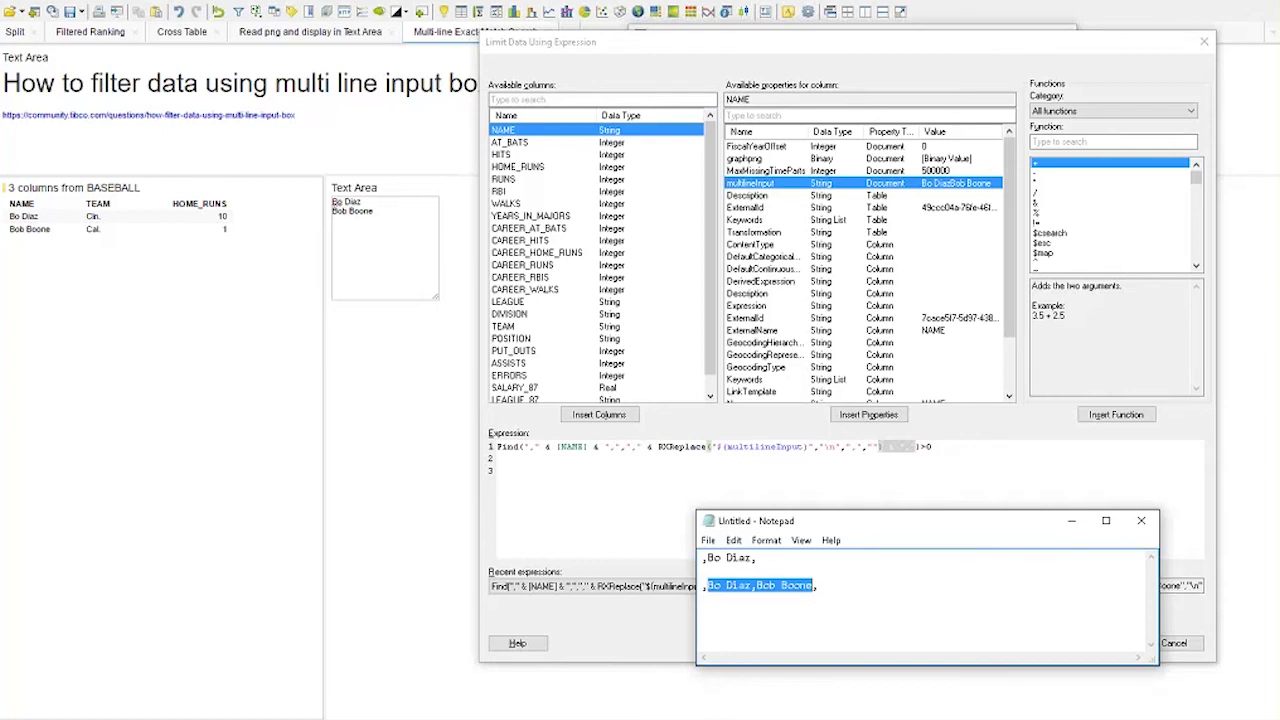
left_click(755, 558)
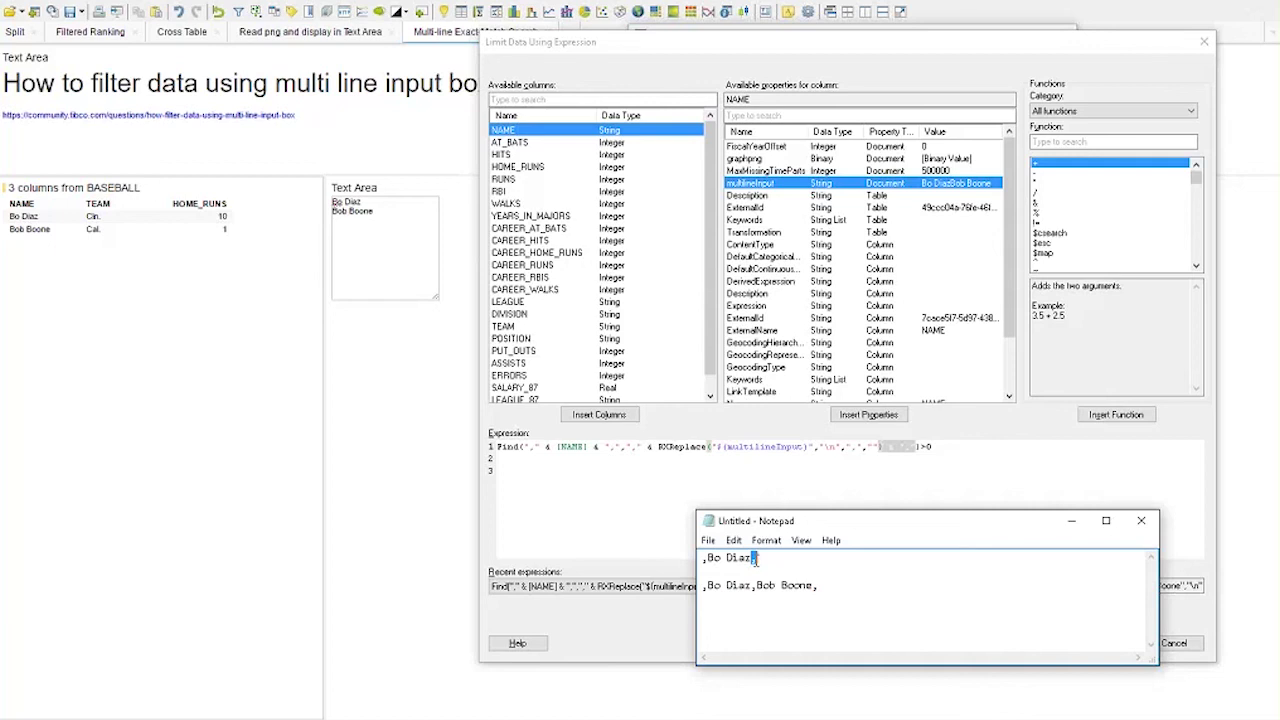
Examine the complete arguments of the Find function, accept the limiting expression and close the table's properties.
left_click(918, 447)
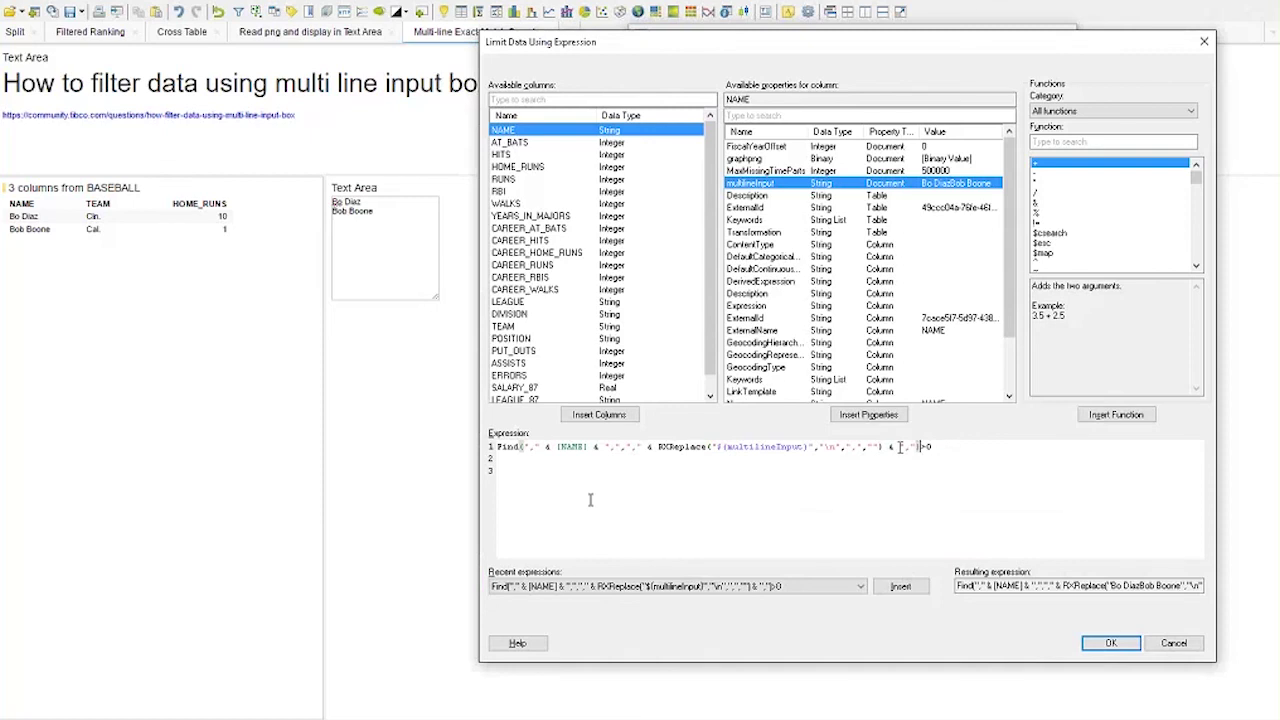
key("shift+Home")
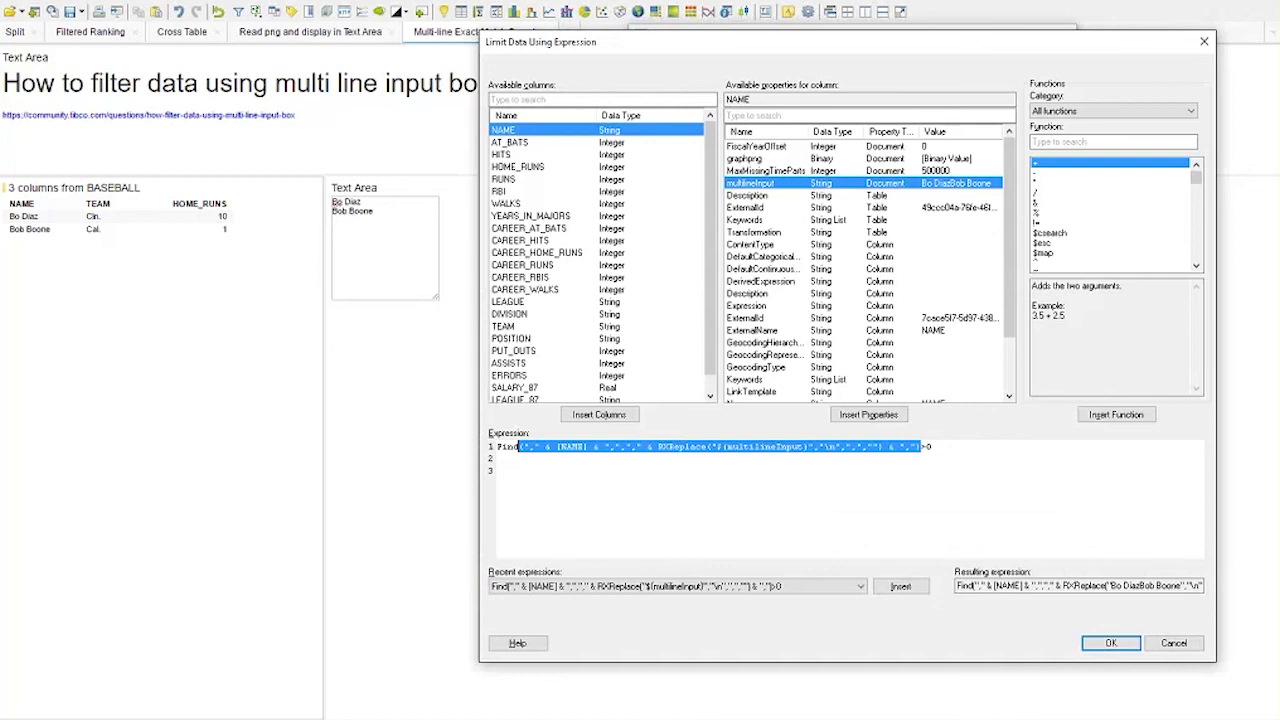
left_click(1109, 644)
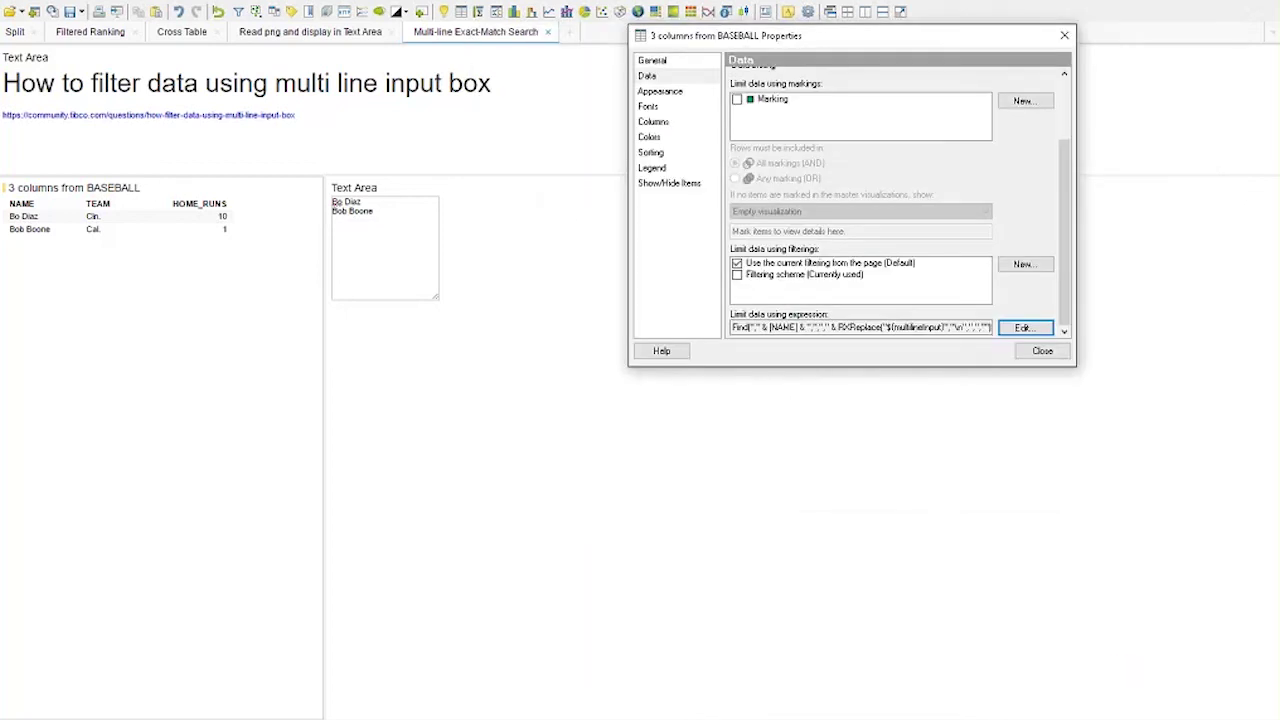
left_click(1043, 351)
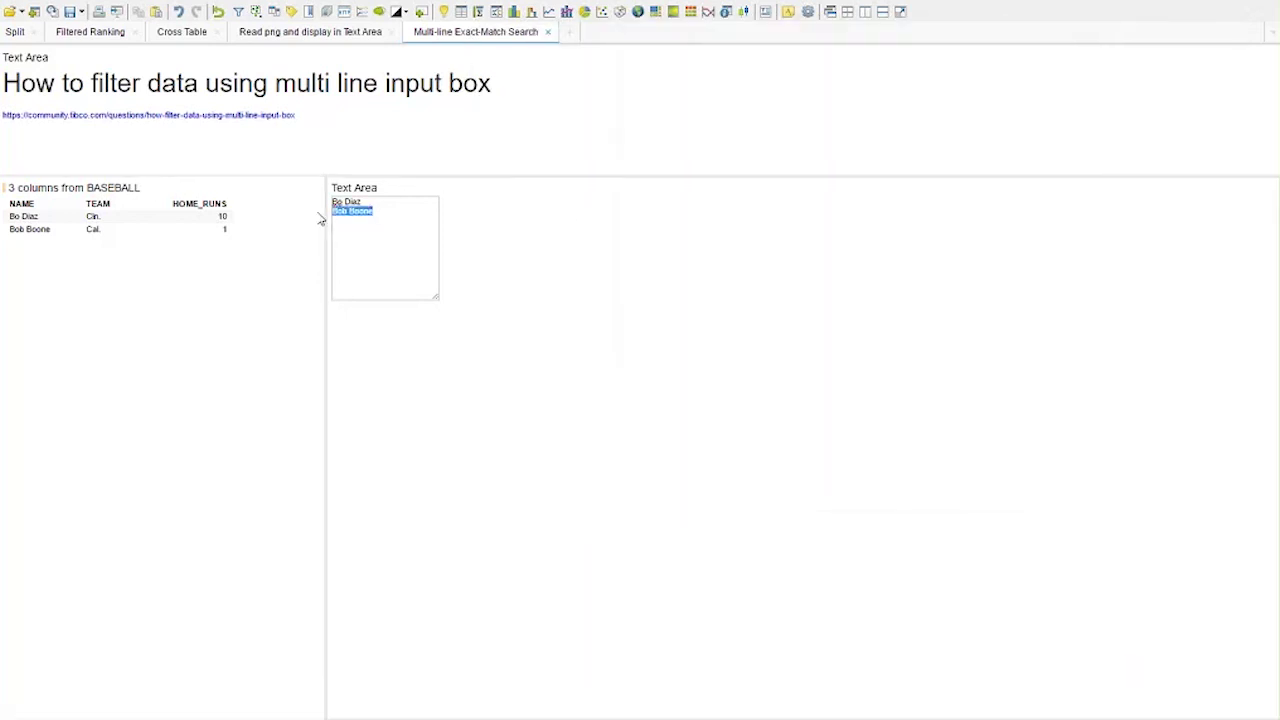
Remove the Bob Boone line from the multi-line input field, keeping only Bo Diaz.
key("BackSpace")
key("BackSpace")
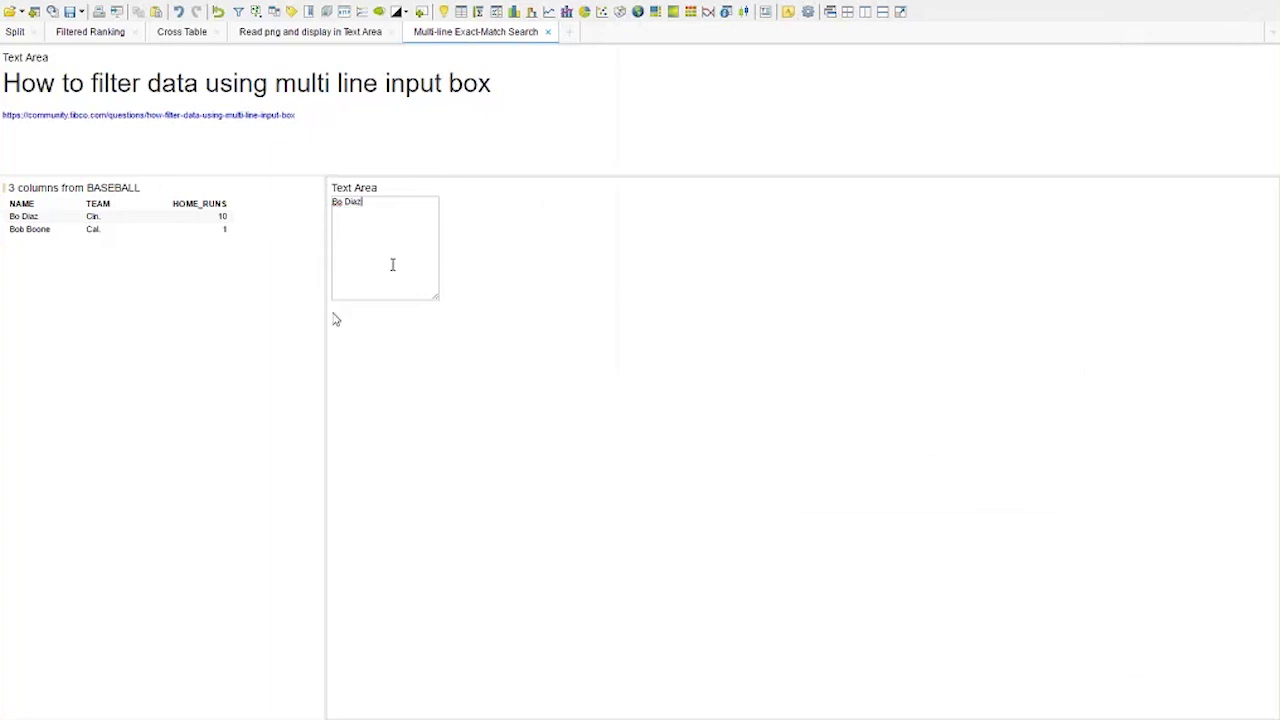